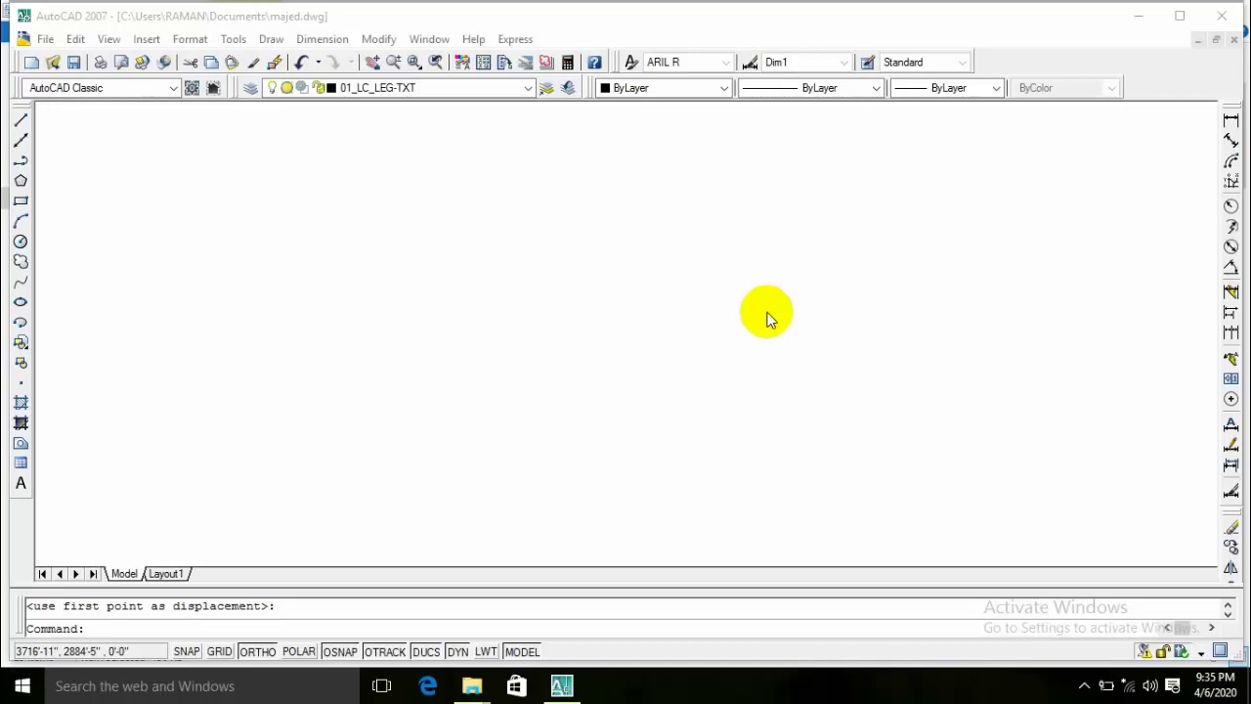
# Step: Draw a horizontal road edge about 57'-10" long in an empty area of the drawing
pyautogui.click(923, 294)
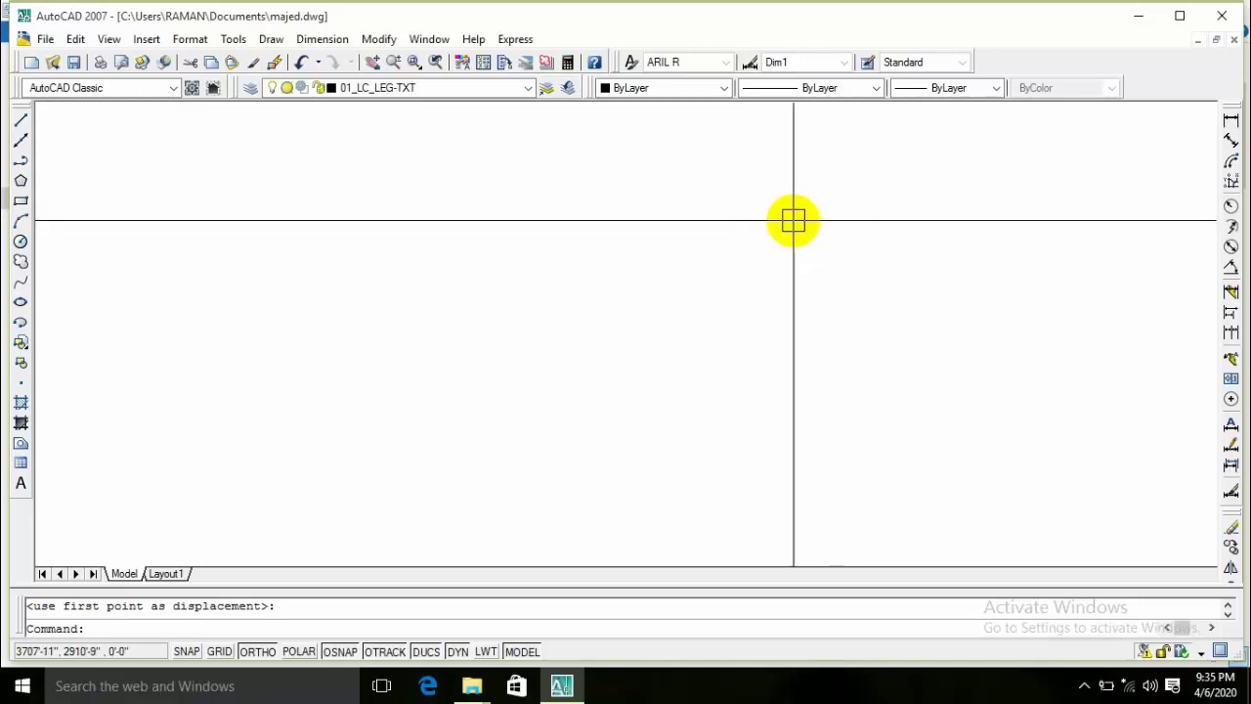
pyautogui.scroll(-5, 793, 221)
pyautogui.scroll(-5, 714, 246)
pyautogui.scroll(3, 687, 323)
pyautogui.moveTo(460, 290)
pyautogui.mouseDown(button='middle')
pyautogui.moveTo(687, 323)
pyautogui.moveTo(537, 329)
pyautogui.mouseUp(button='middle')
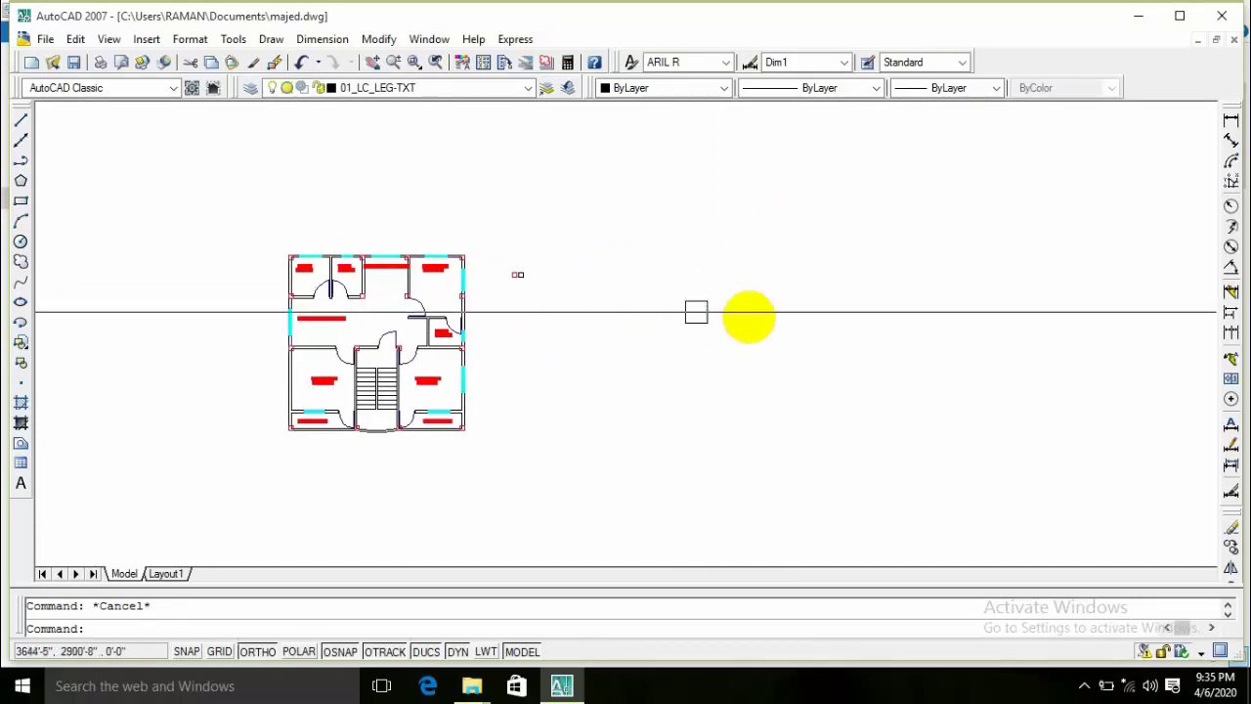
pyautogui.scroll(2, 785, 306)
pyautogui.moveTo(871, 309); pyautogui.dragTo(555, 329, button='middle')
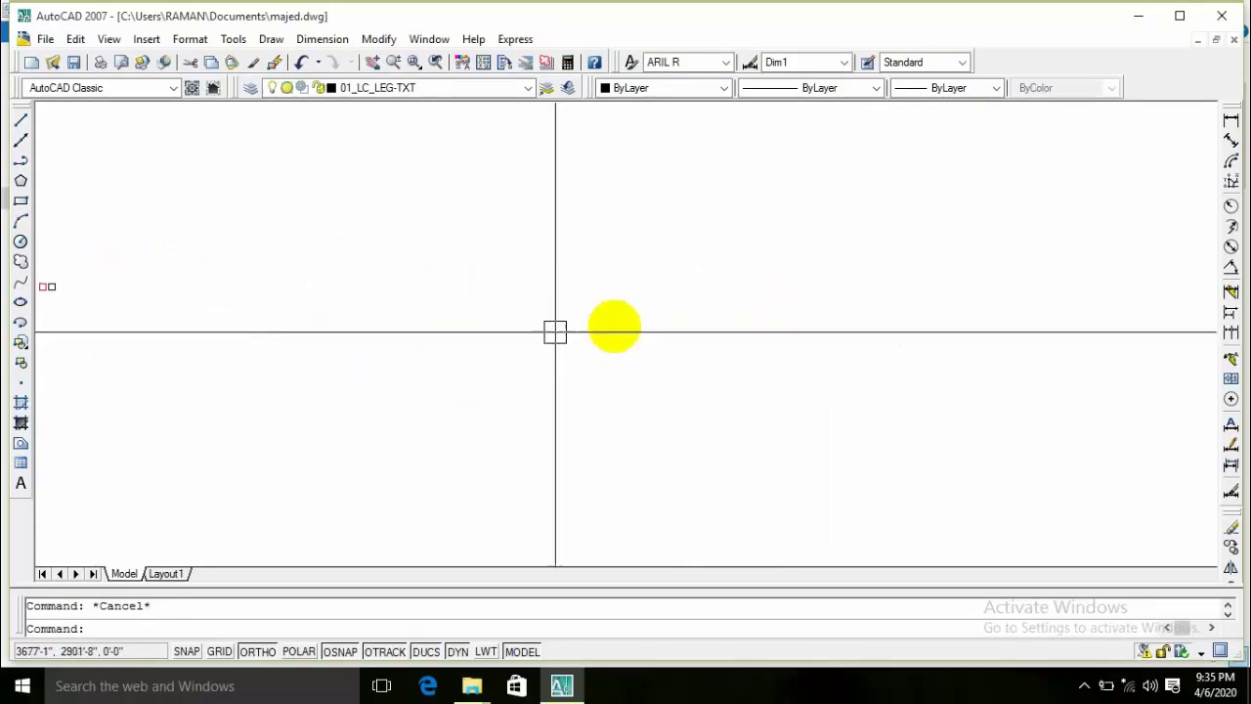
pyautogui.write('l')
pyautogui.press('Return')
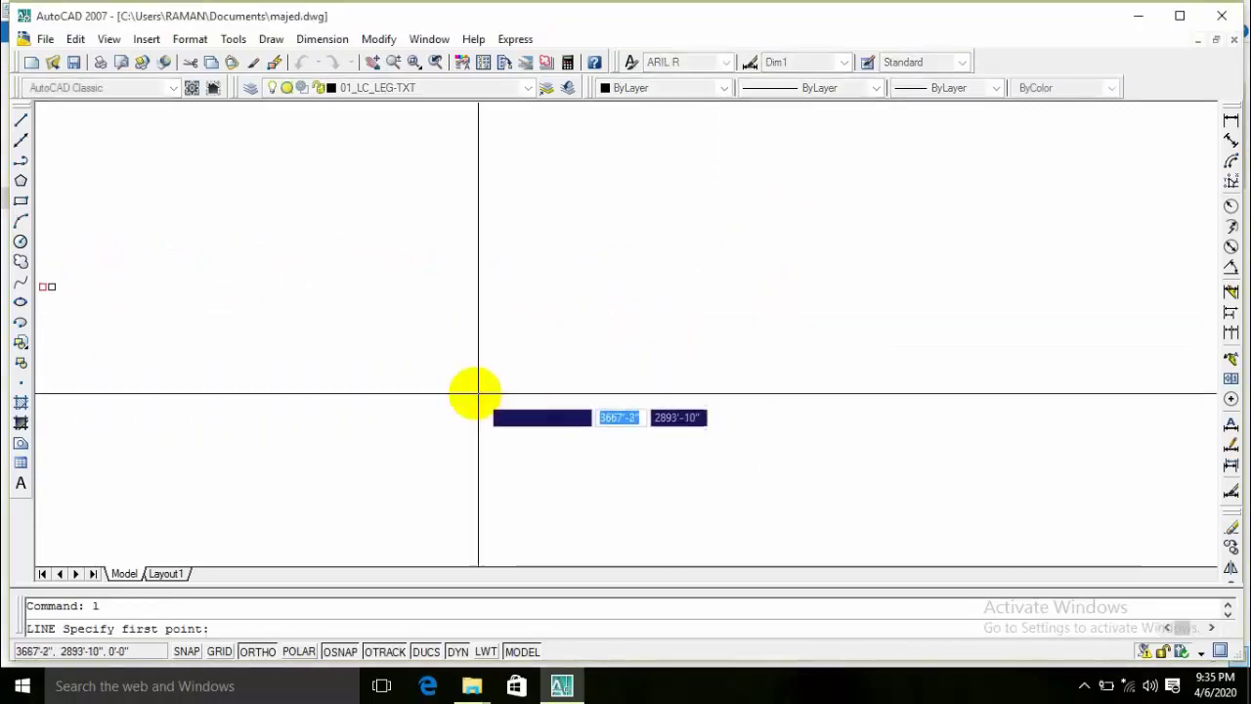
pyautogui.click(378, 348)
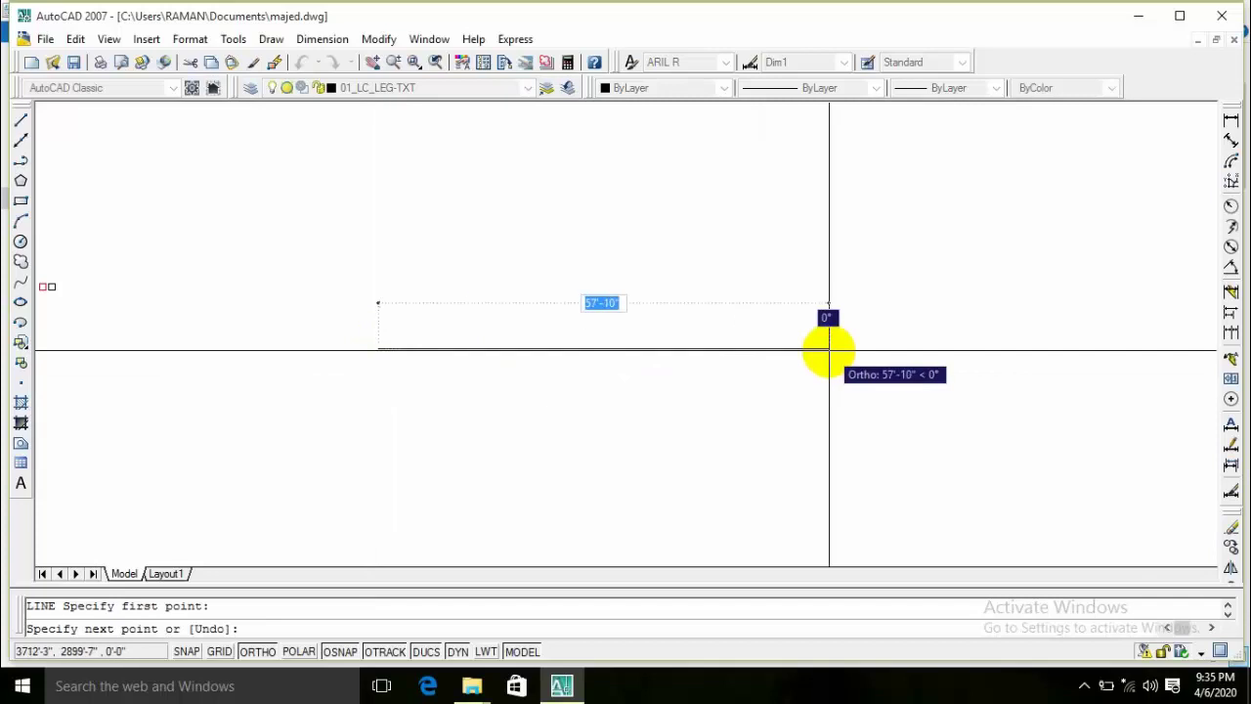
pyautogui.click(804, 352)
pyautogui.press('Return')
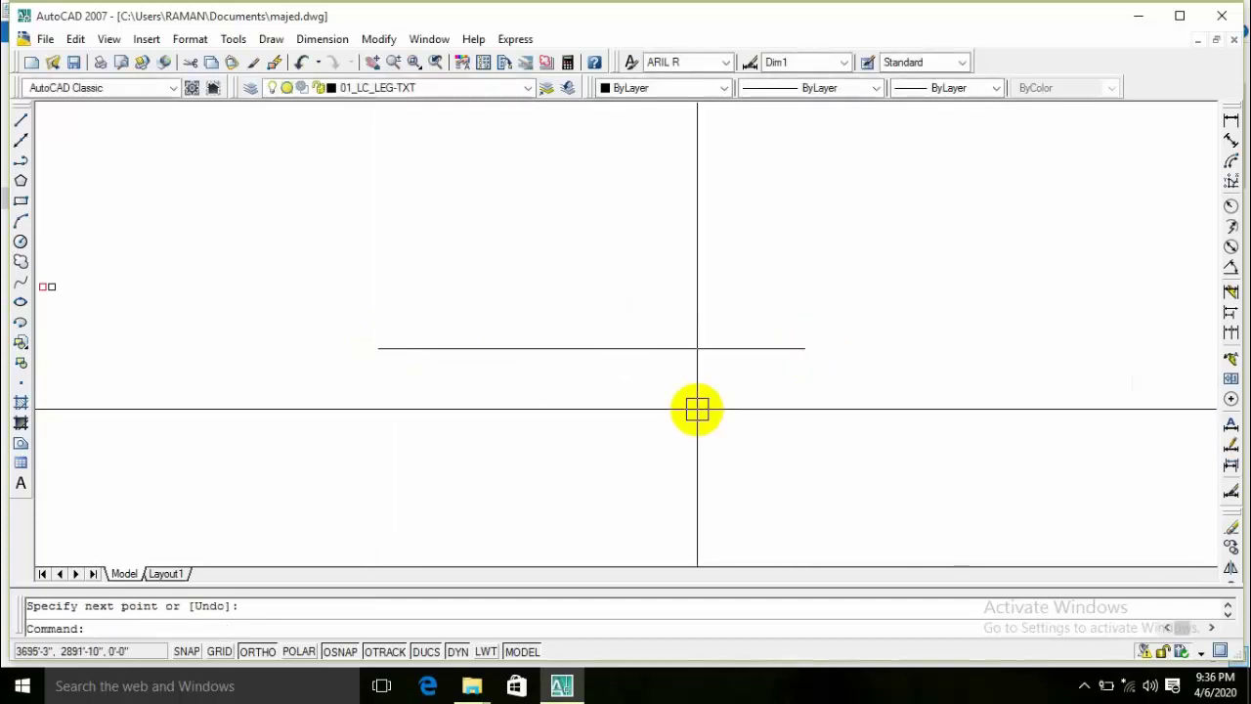
# Step: Offset the road edge 12 feet upward to make the parallel opposite edge
pyautogui.write('o')
pyautogui.press('Return')
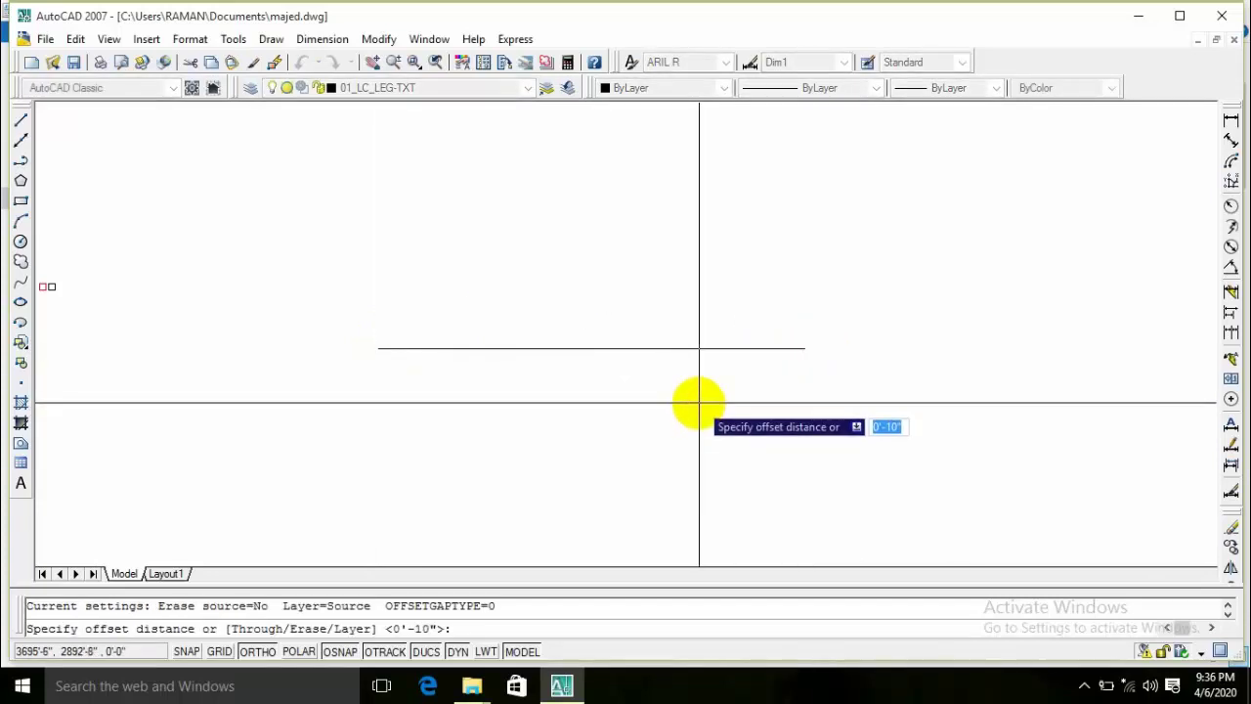
pyautogui.write('2')
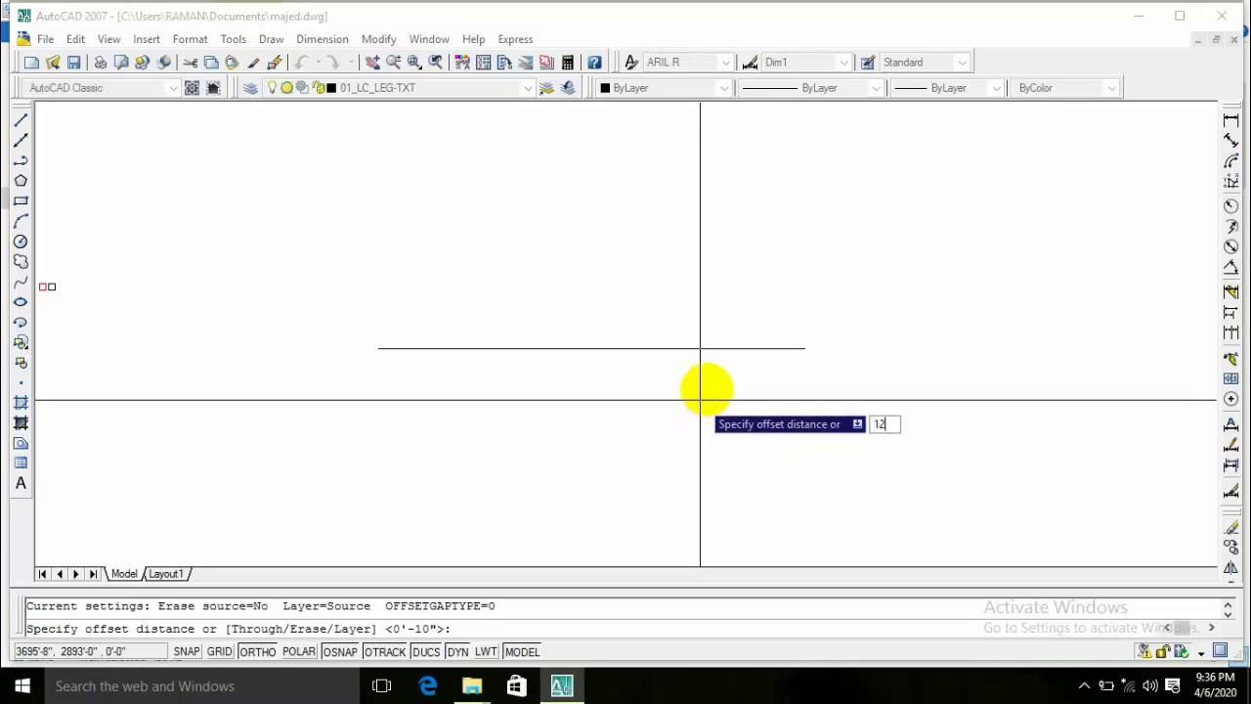
pyautogui.press('Return')
pyautogui.click(684, 346)
pyautogui.click(743, 281)
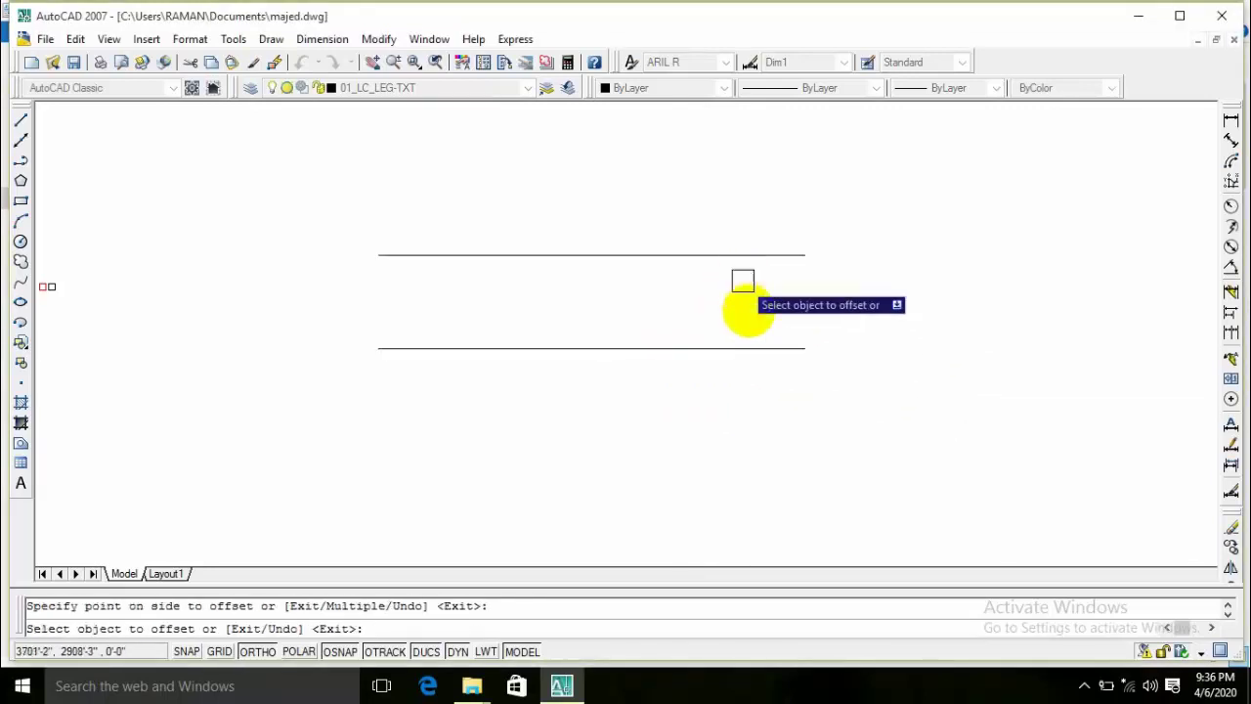
pyautogui.scroll(-6, 690, 313)
pyautogui.press('Return')
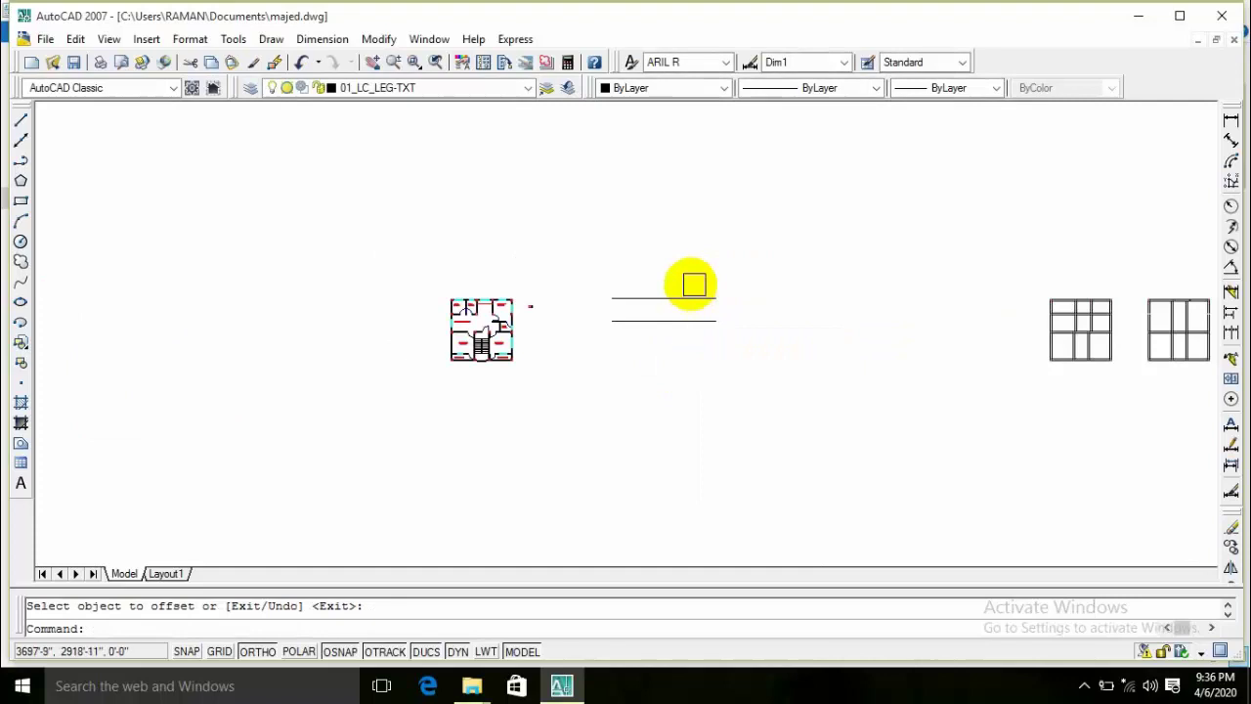
pyautogui.scroll(6, 694, 285)
# Step: Draw a vertical line rising from the upper horizontal edge's right end
pyautogui.moveTo(775, 288); pyautogui.dragTo(770, 336, button='middle')
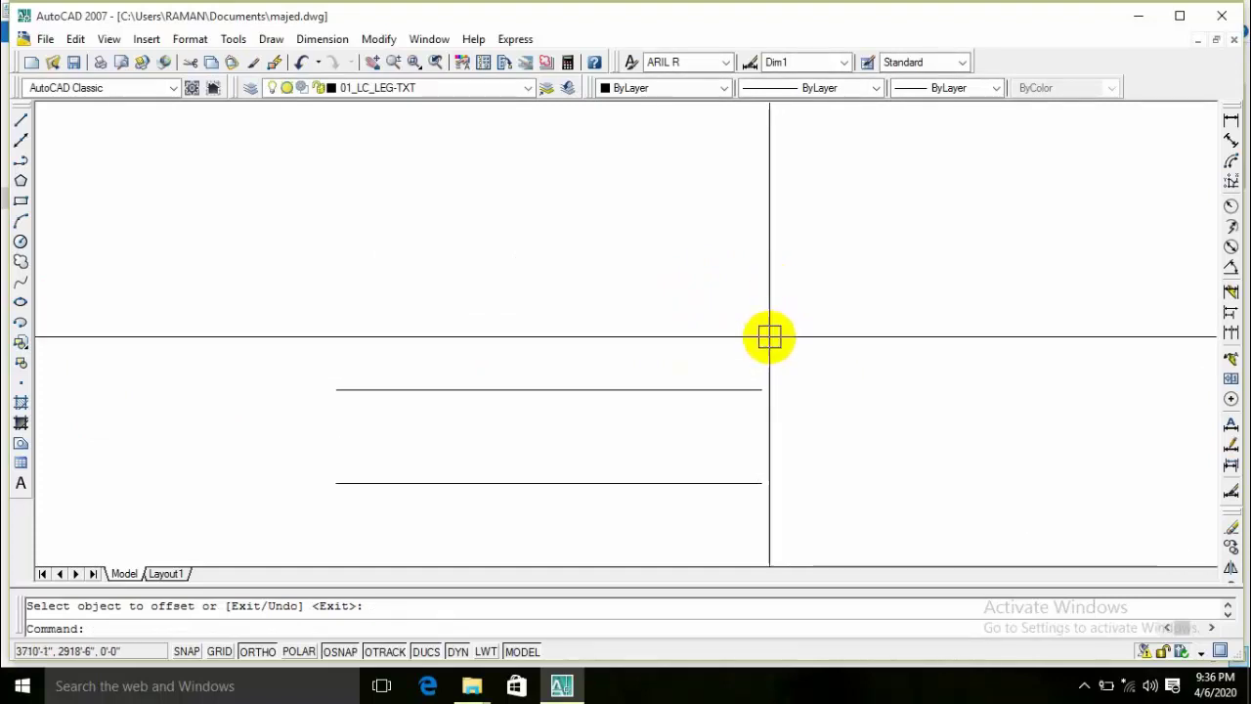
pyautogui.write('l')
pyautogui.press('Return')
pyautogui.click(762, 387)
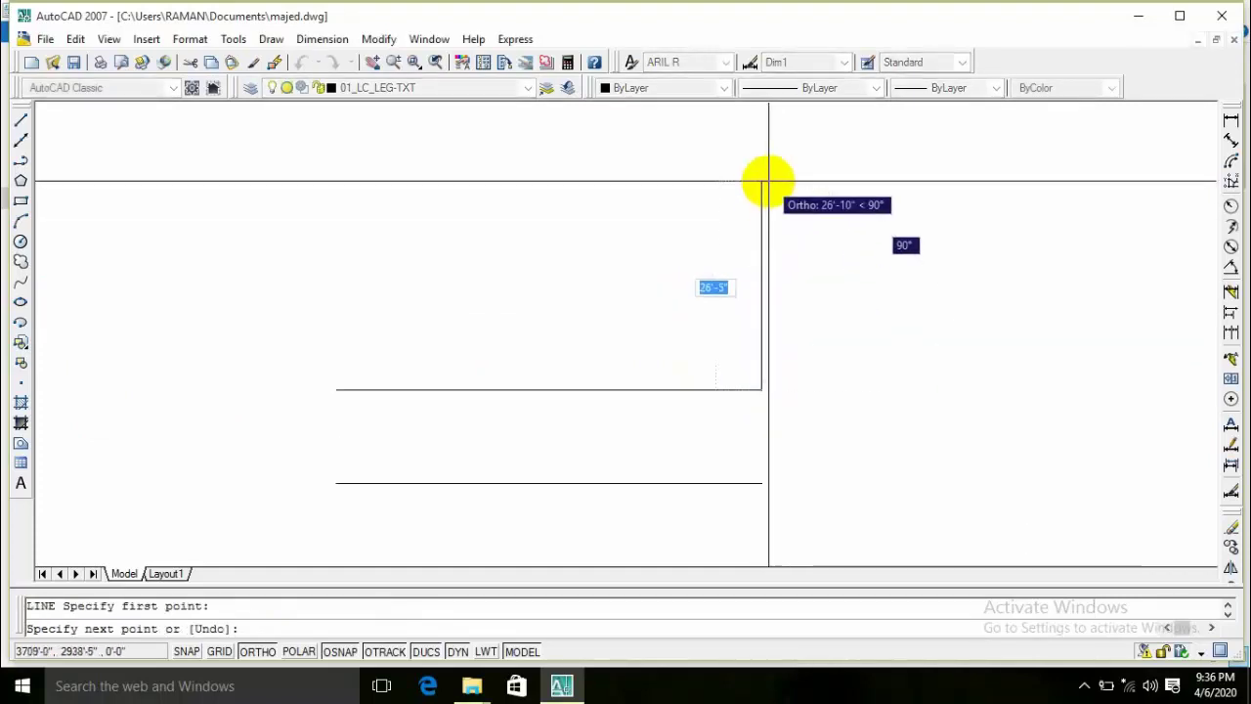
pyautogui.scroll(-1, 770, 186)
pyautogui.click(777, 202)
pyautogui.press('Return')
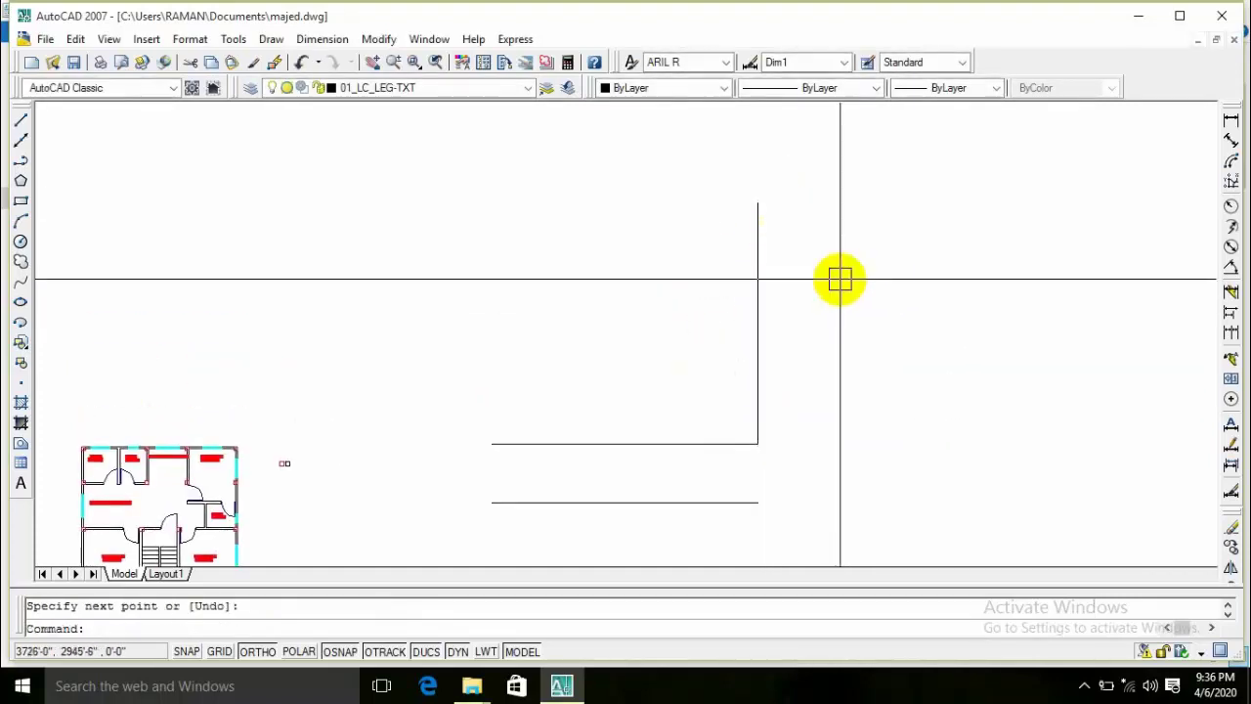
# Step: Offset the vertical line 12 feet to the right
pyautogui.write('o')
pyautogui.press('Return')
pyautogui.press('Return')
pyautogui.click(759, 342)
pyautogui.click(846, 337)
pyautogui.press('Return')
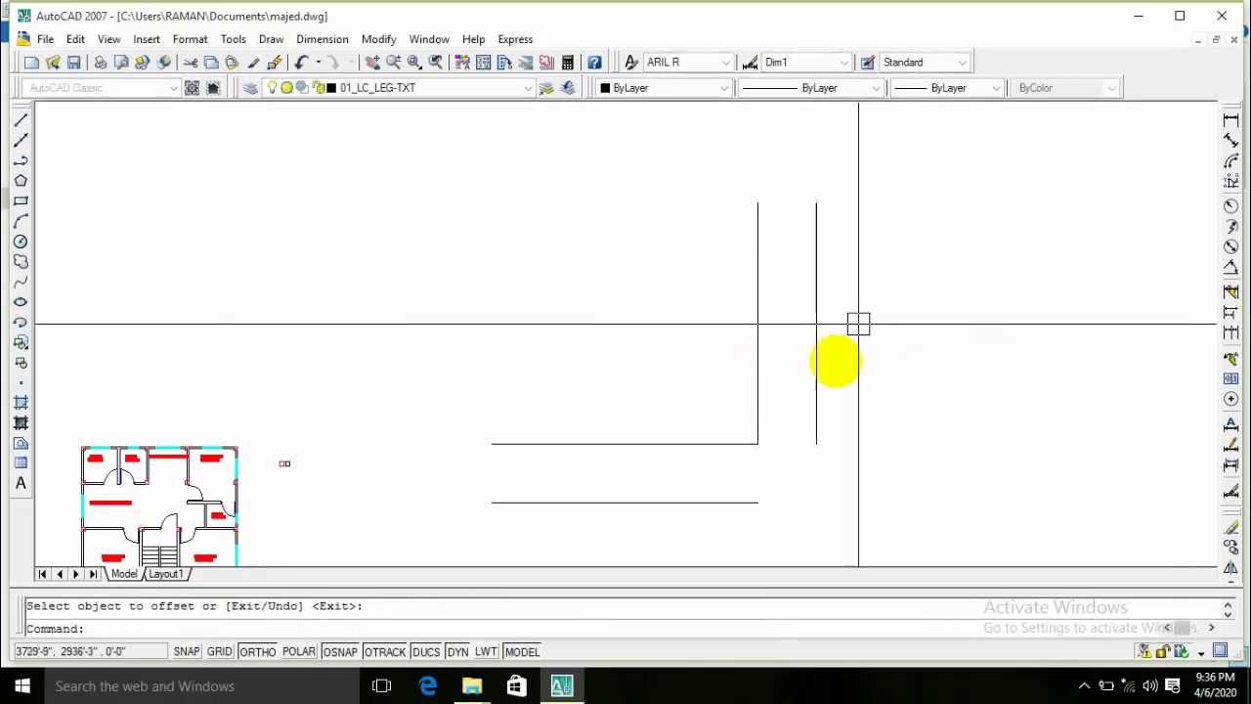
pyautogui.moveTo(843, 360); pyautogui.dragTo(842, 354, button='middle')
# Step: Chamfer the outer horizontal edge and outer vertical edge into a square corner
pyautogui.write('ch')
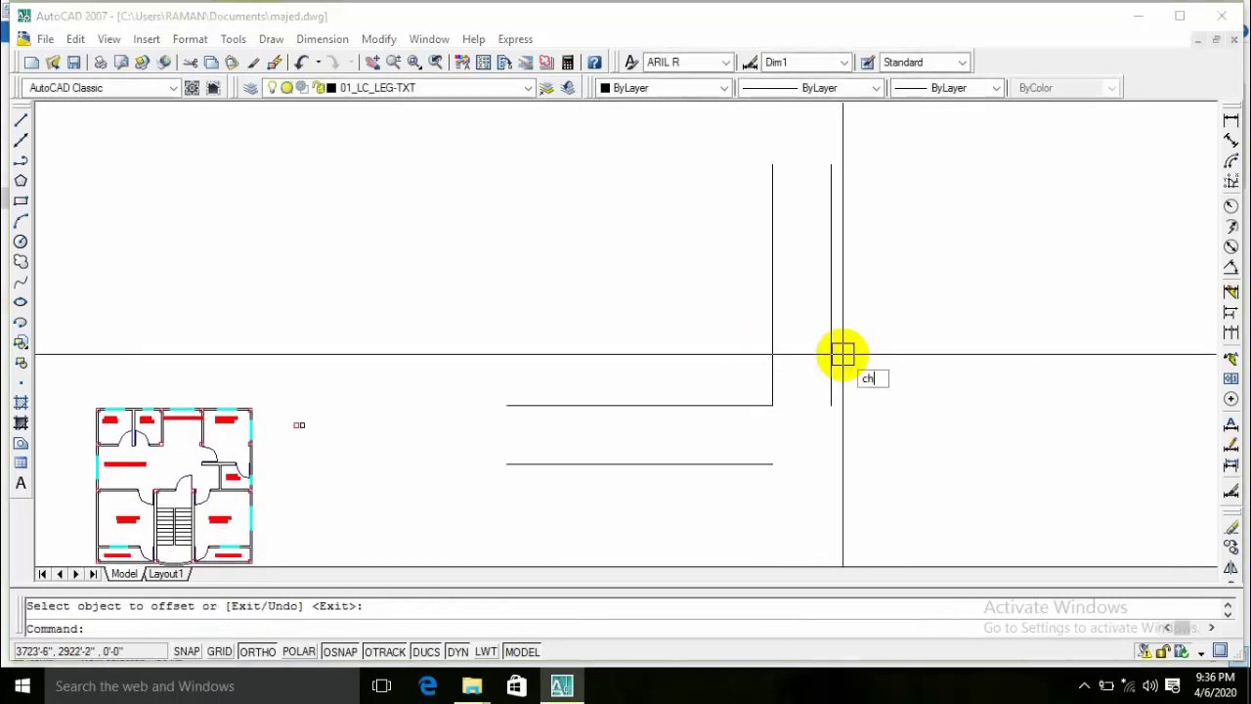
pyautogui.press('Return')
pyautogui.click(713, 464)
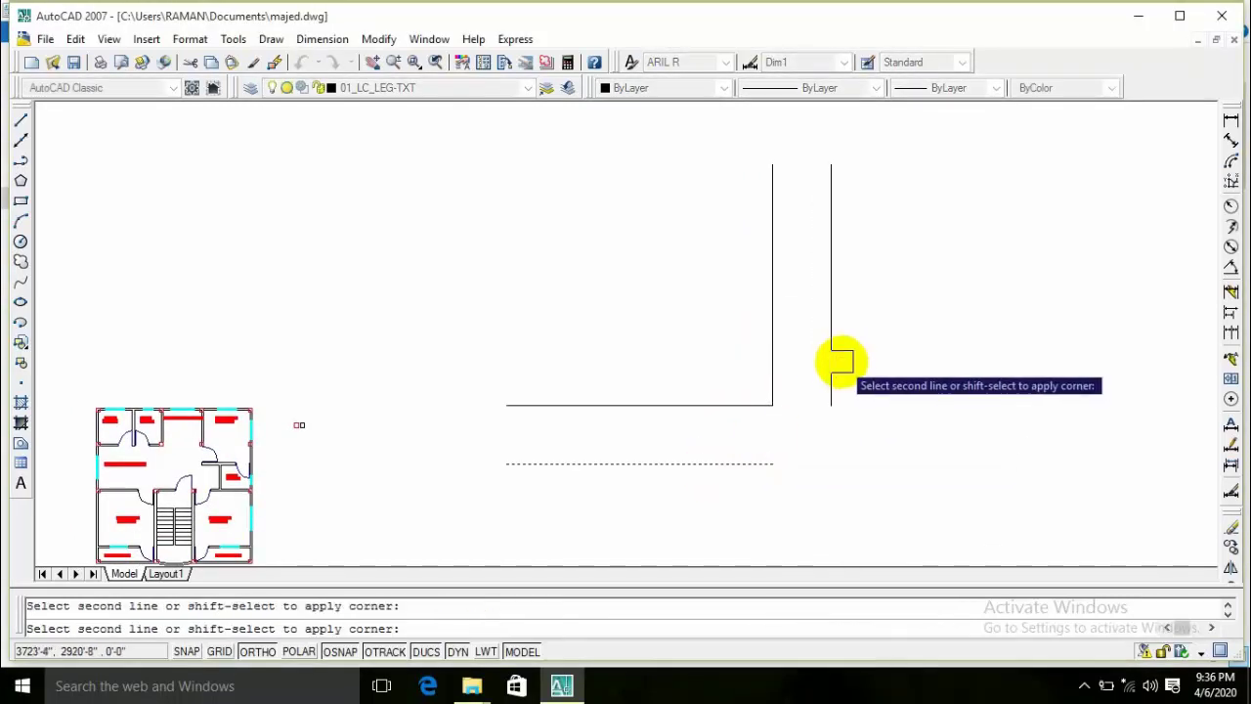
pyautogui.click(832, 359)
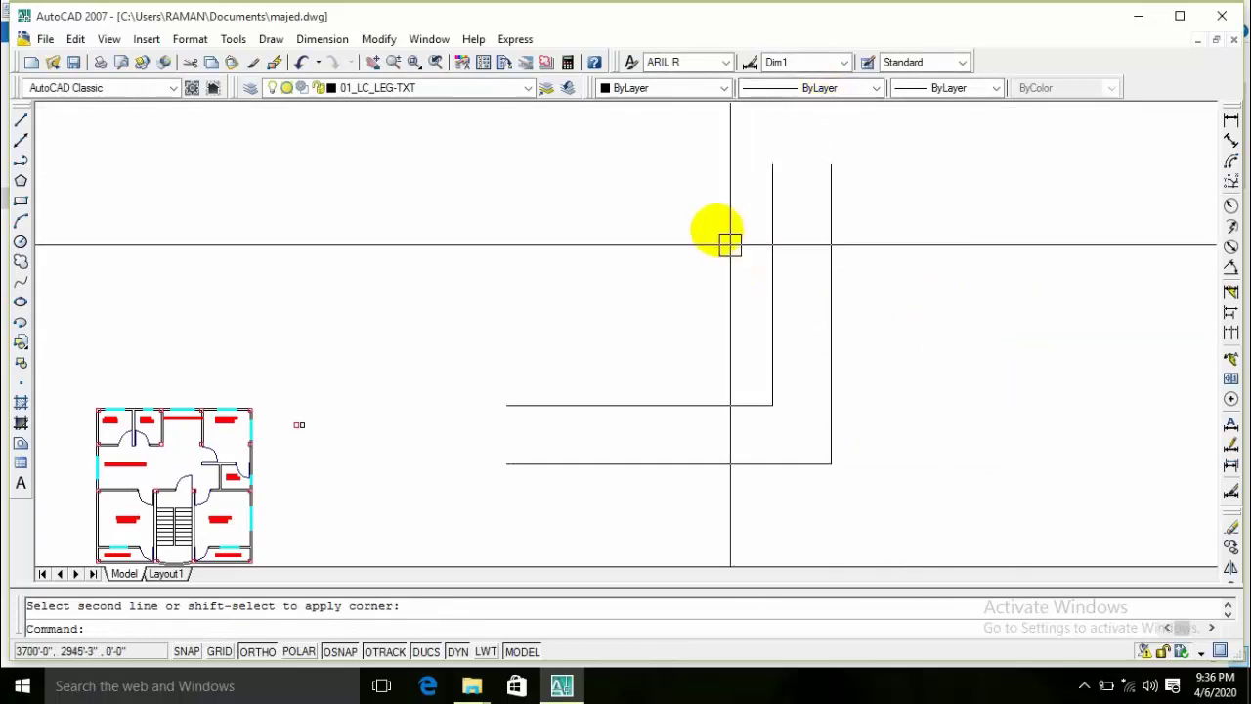
pyautogui.moveTo(695, 265); pyautogui.dragTo(818, 296, button='middle')
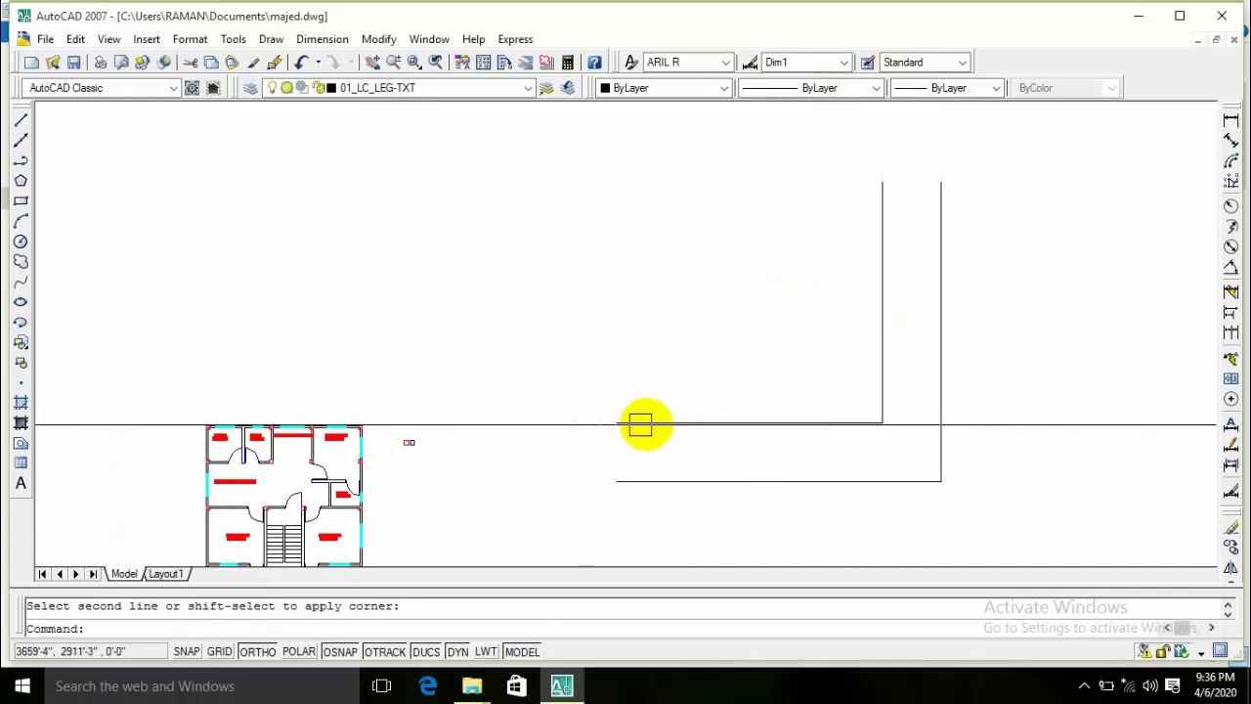
# Step: Grip-stretch the inner edge's left end leftward, and the outer edge's left end even farther
pyautogui.click(620, 422)
pyautogui.click(616, 422)
pyautogui.click(522, 422)
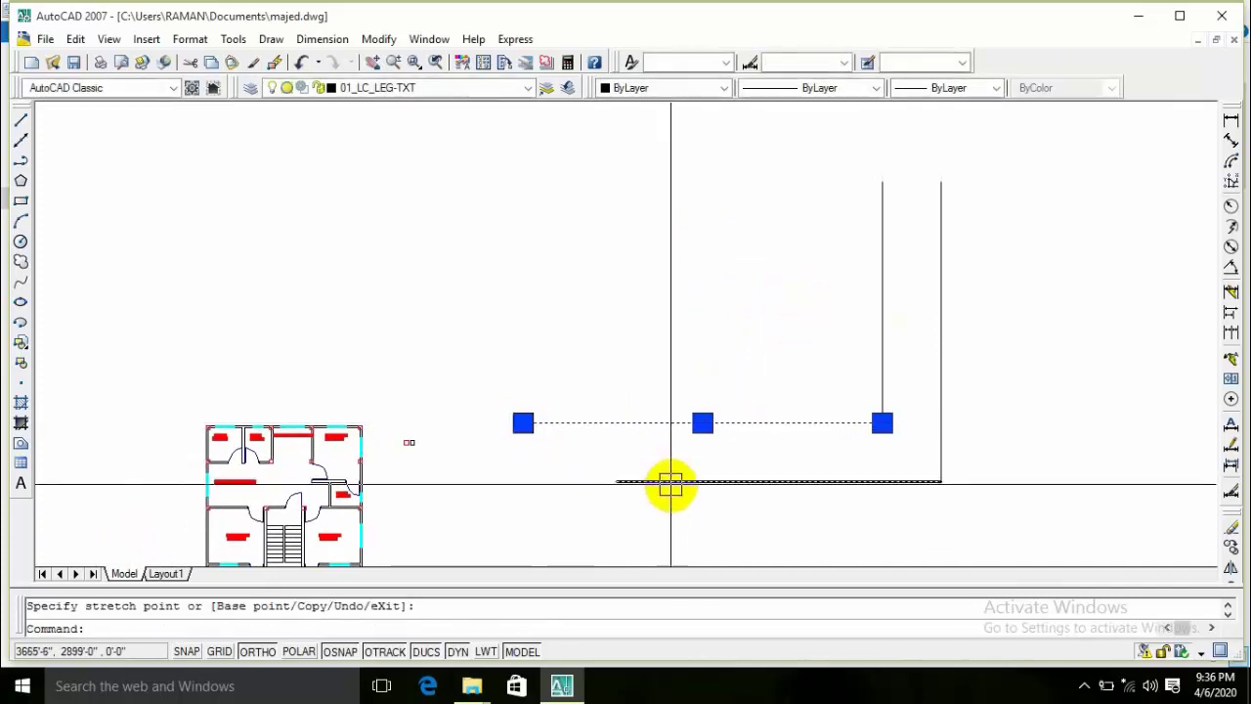
pyautogui.click(631, 483)
pyautogui.click(616, 481)
pyautogui.click(489, 481)
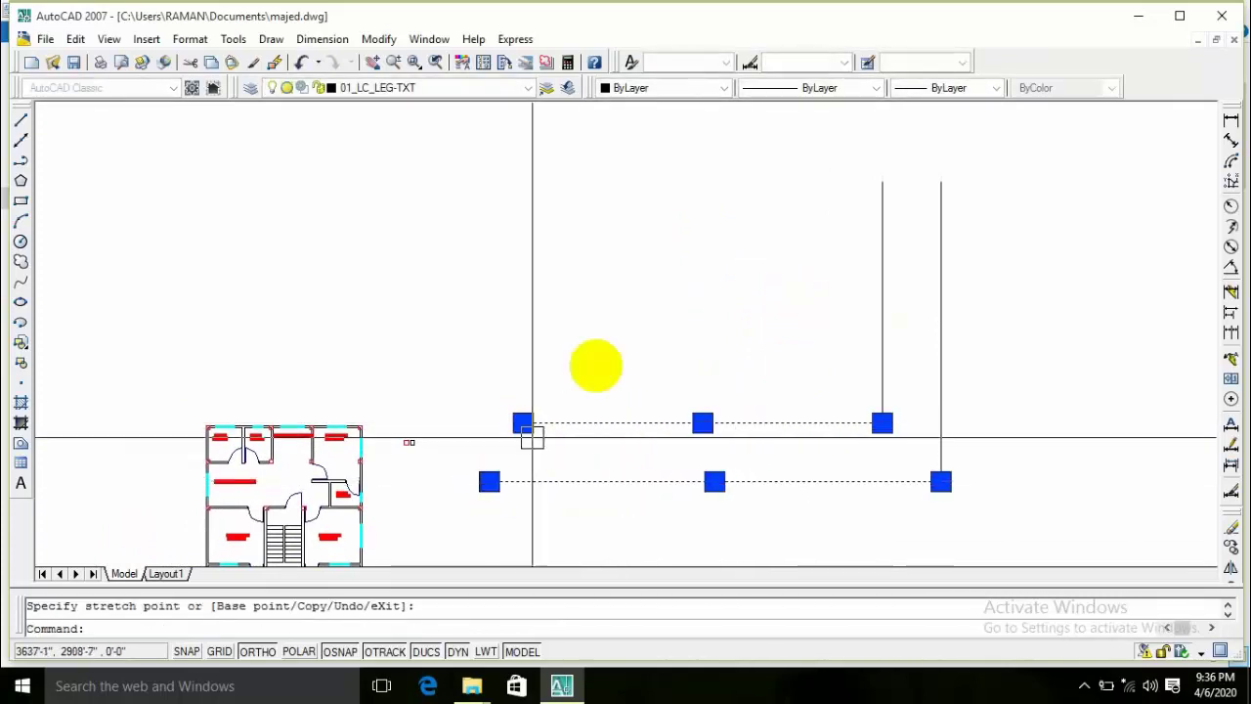
pyautogui.press('Escape')
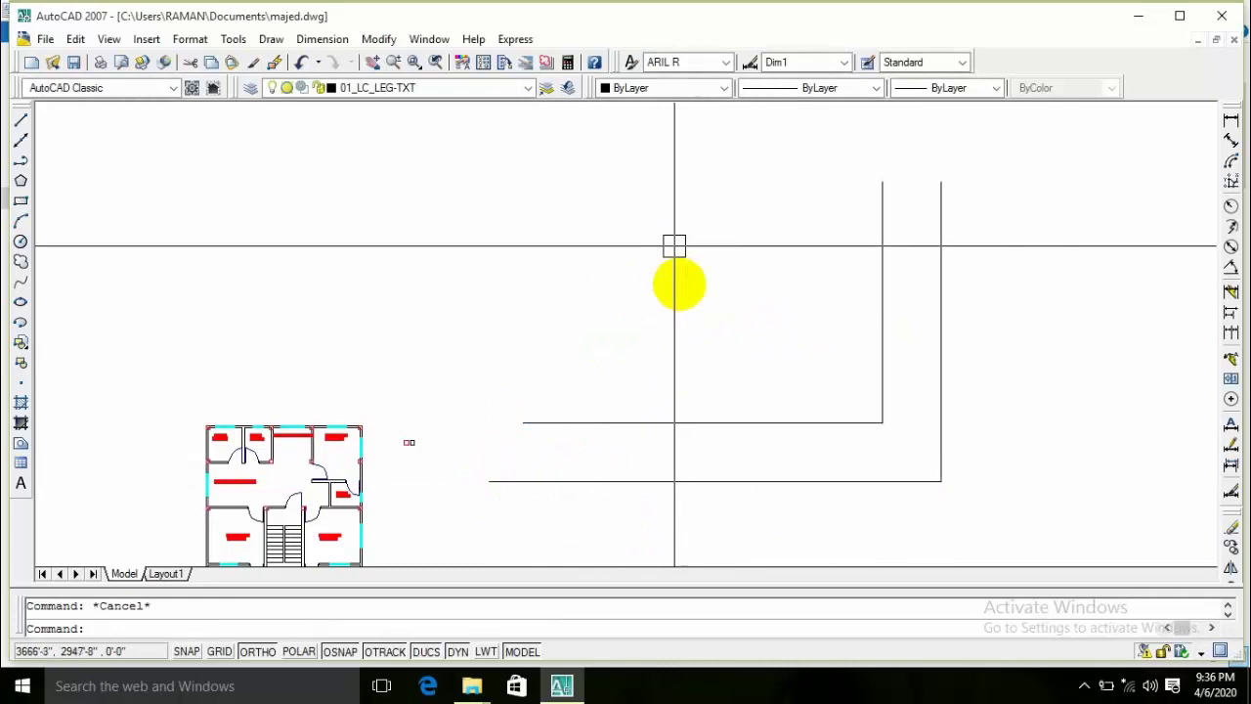
pyautogui.scroll(4, 702, 209)
pyautogui.scroll(-5, 726, 240)
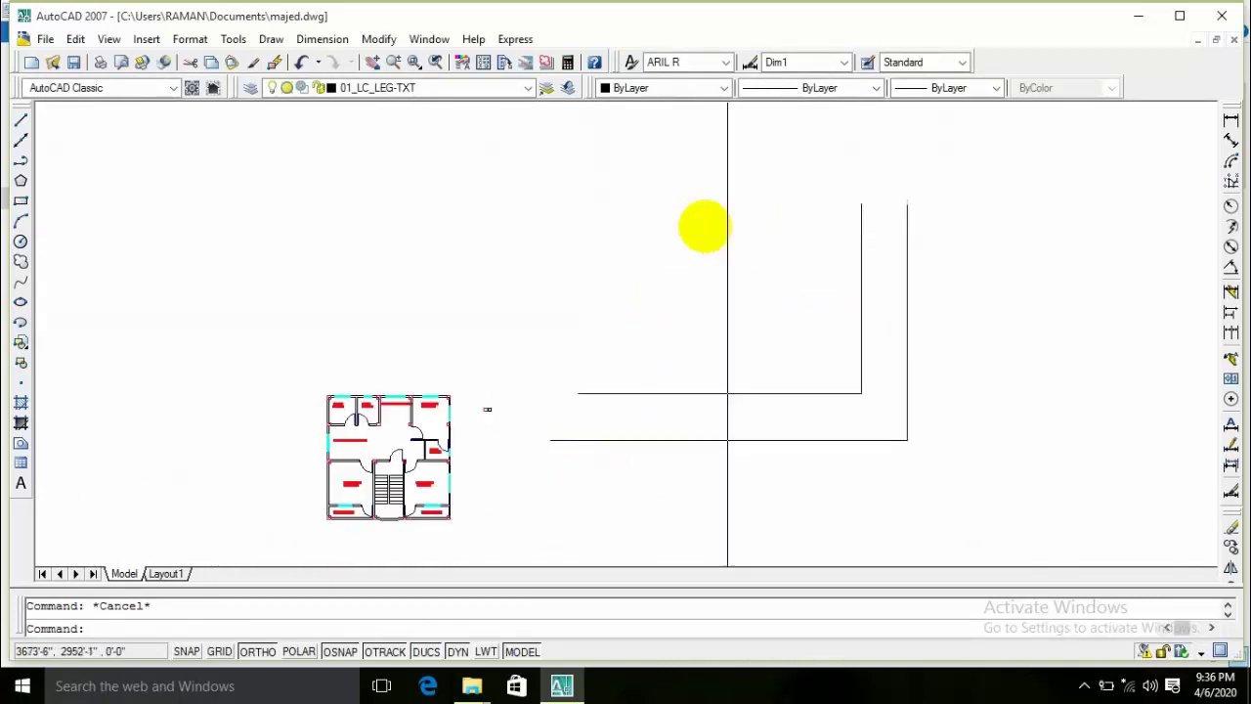
pyautogui.moveTo(749, 251); pyautogui.dragTo(761, 238, button='middle')
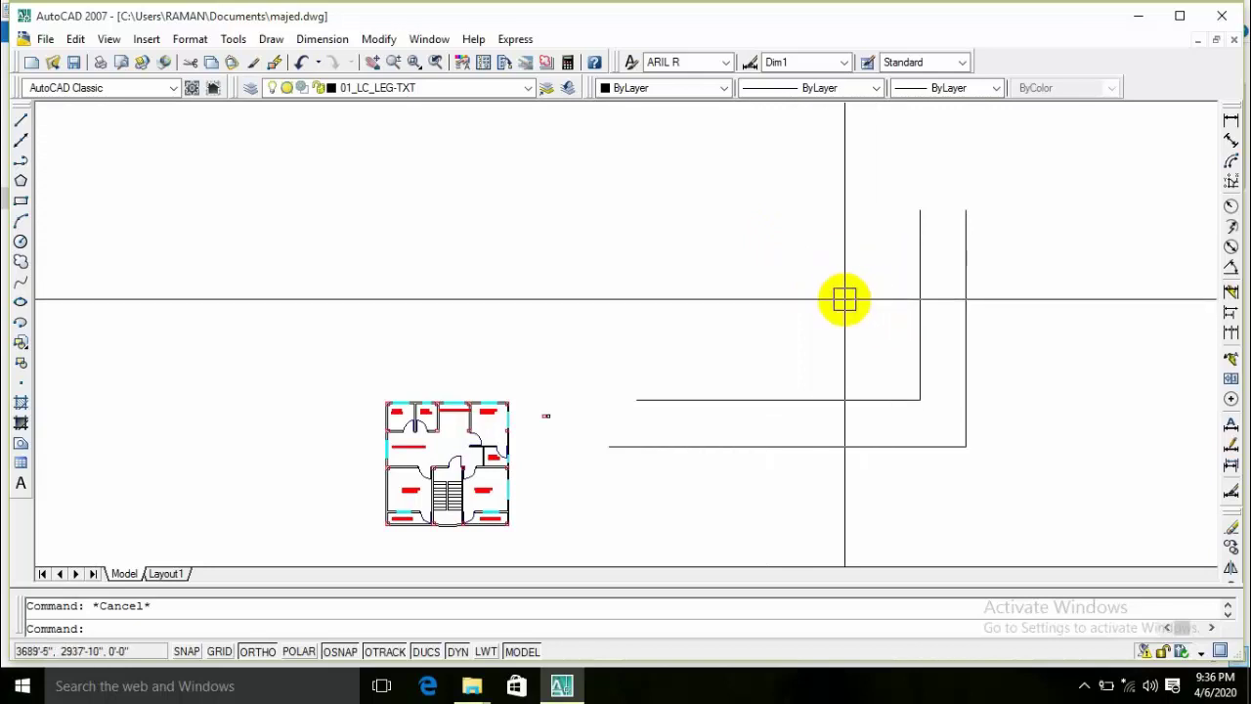
# Step: Offset the inner horizontal road edge 50' upward
pyautogui.write('o')
pyautogui.press('Return')
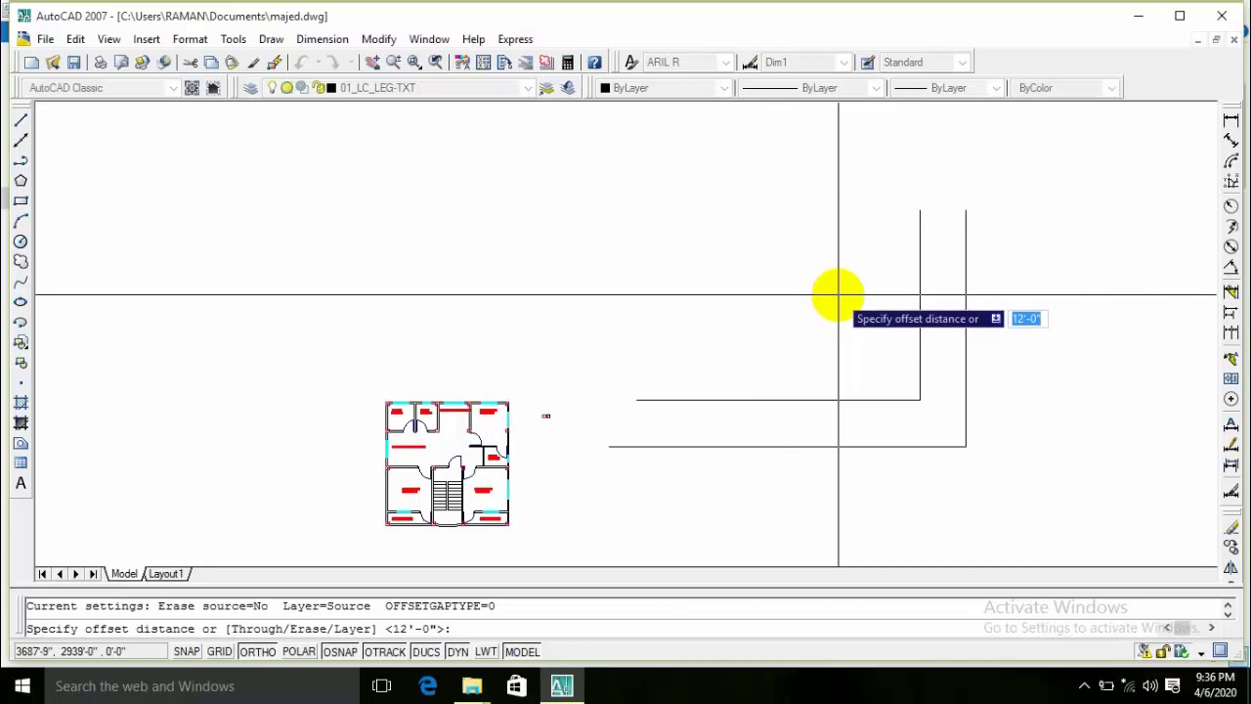
pyautogui.write('50')
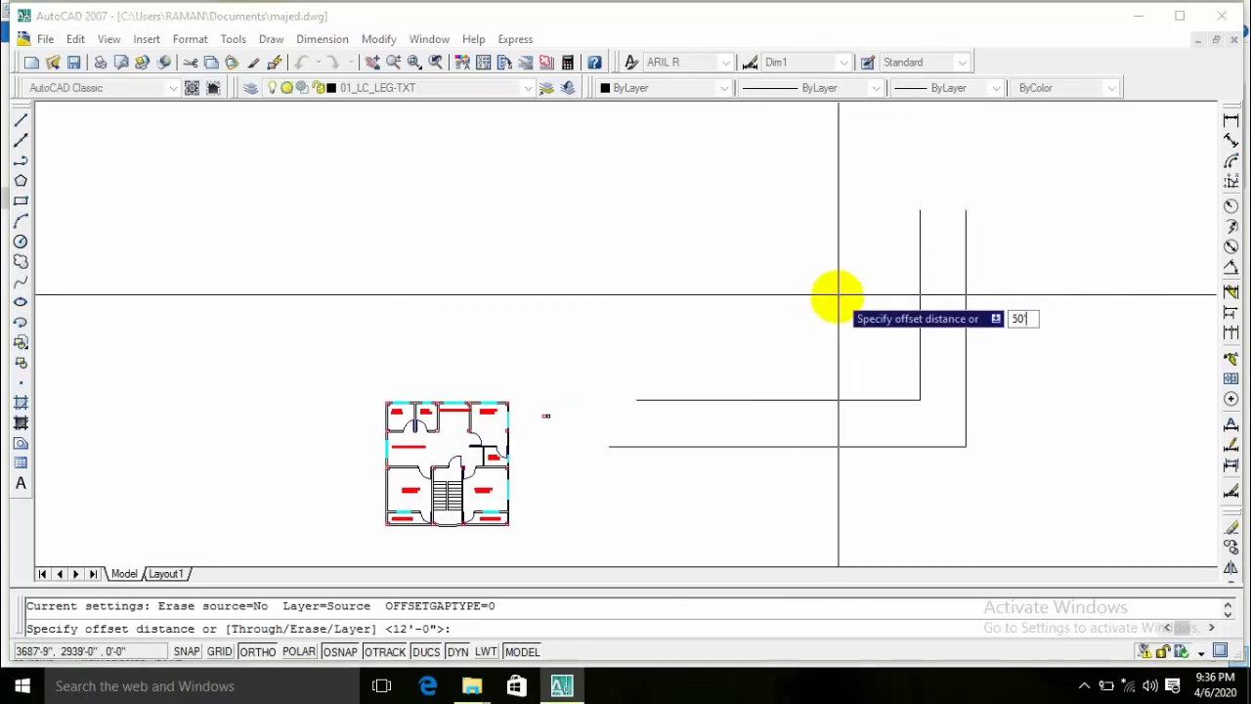
pyautogui.press('Return')
pyautogui.click(804, 399)
pyautogui.click(788, 309)
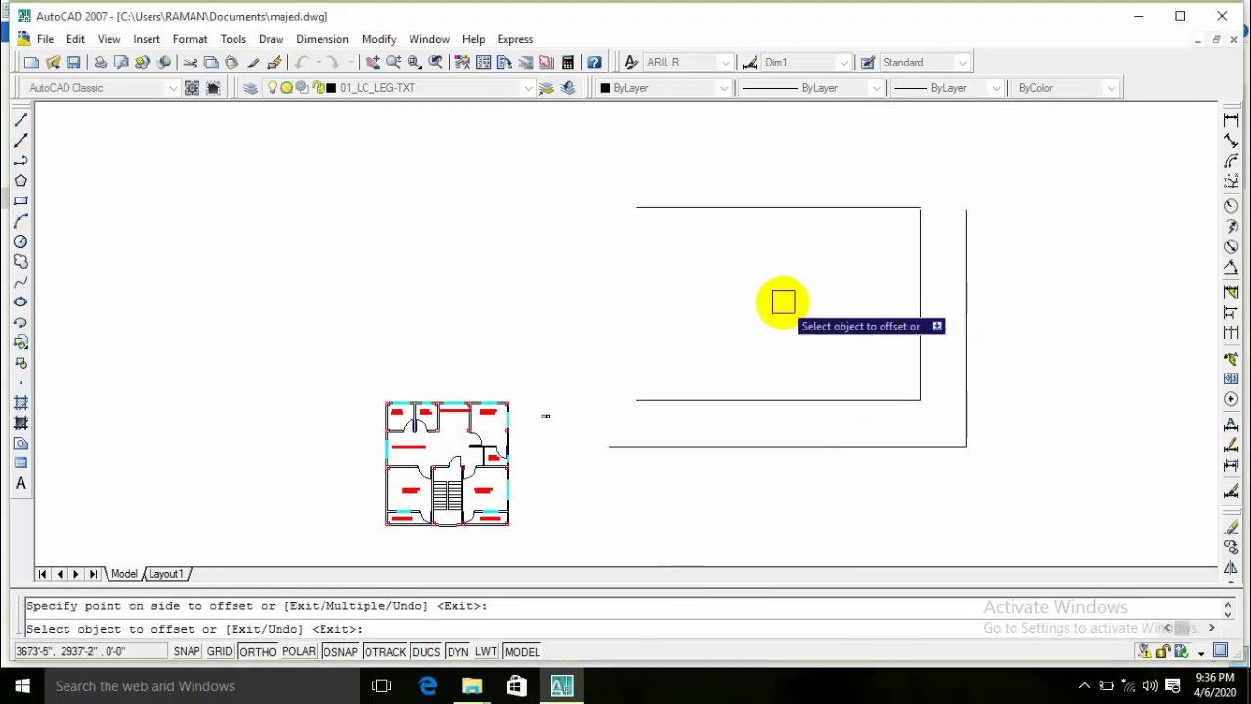
pyautogui.press('Return')
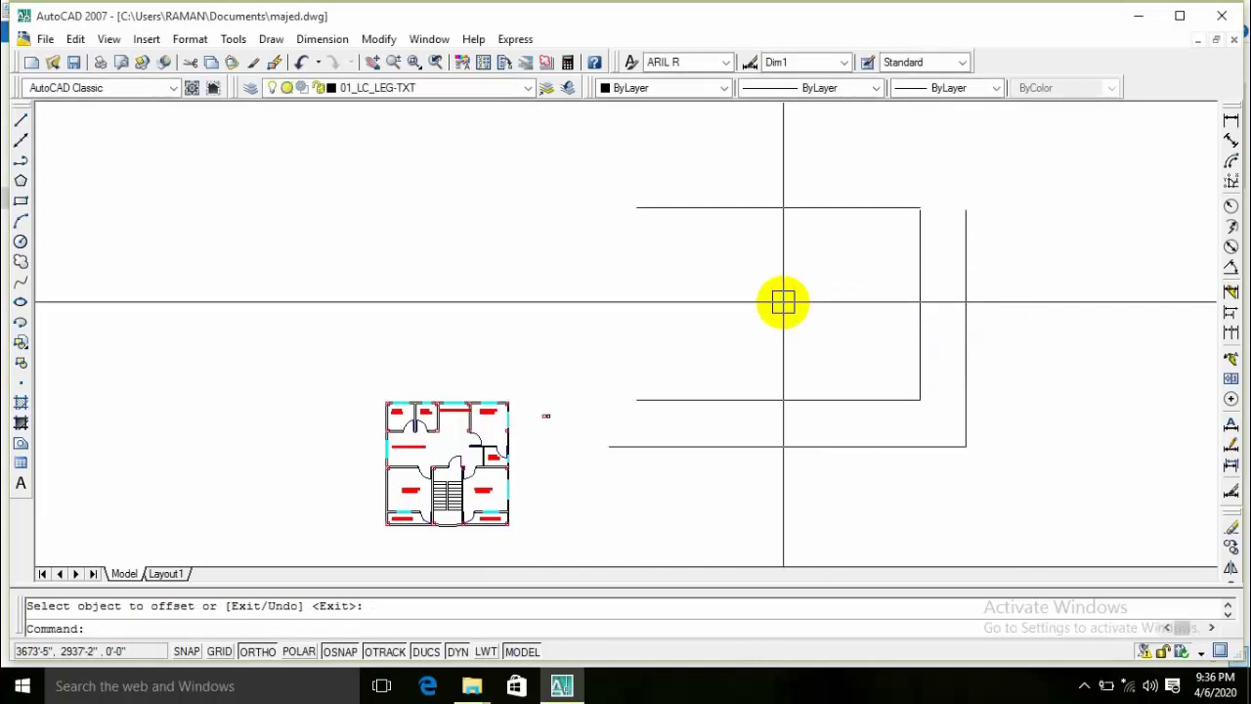
# Step: Offset the inner vertical road edge 45' to the left
pyautogui.press('Return')
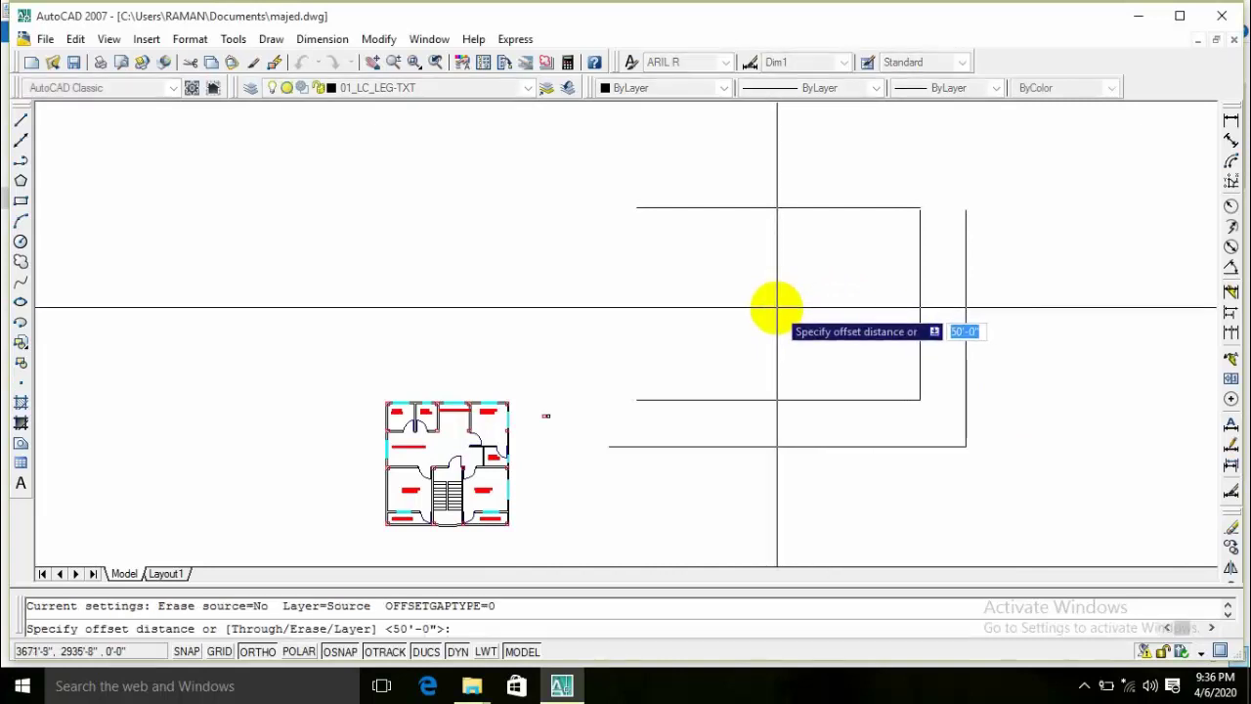
pyautogui.write('45')
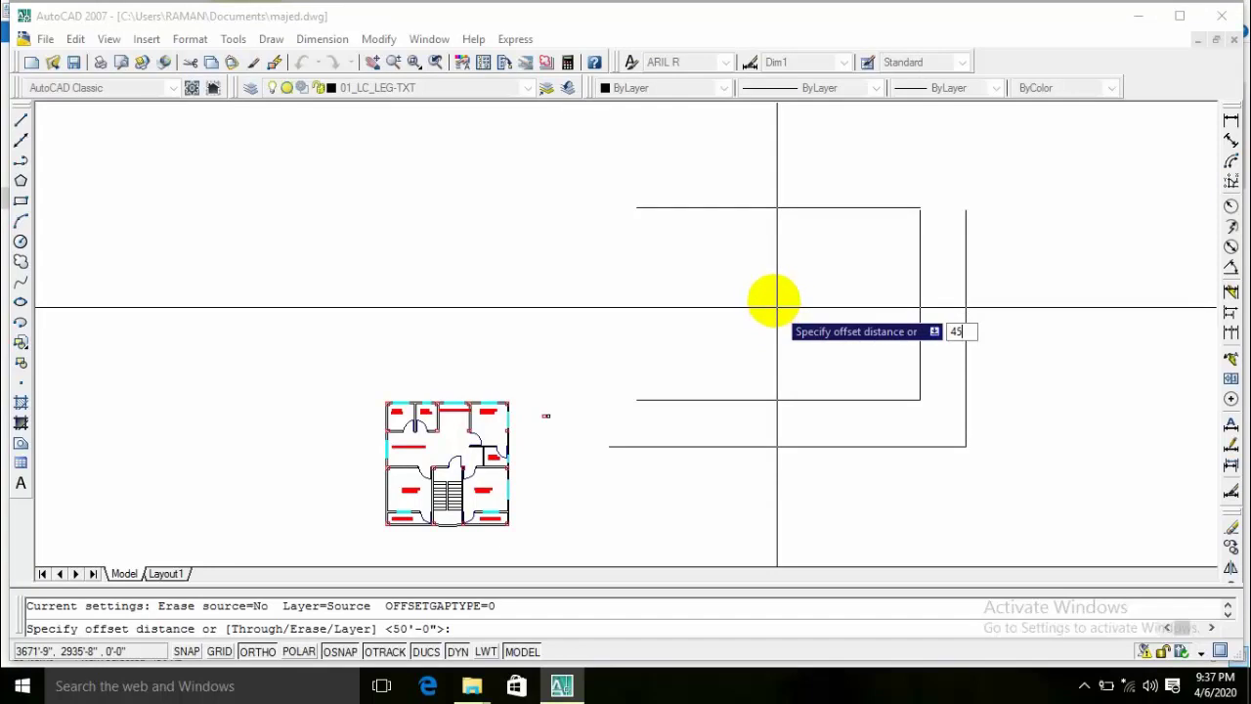
pyautogui.press('Return')
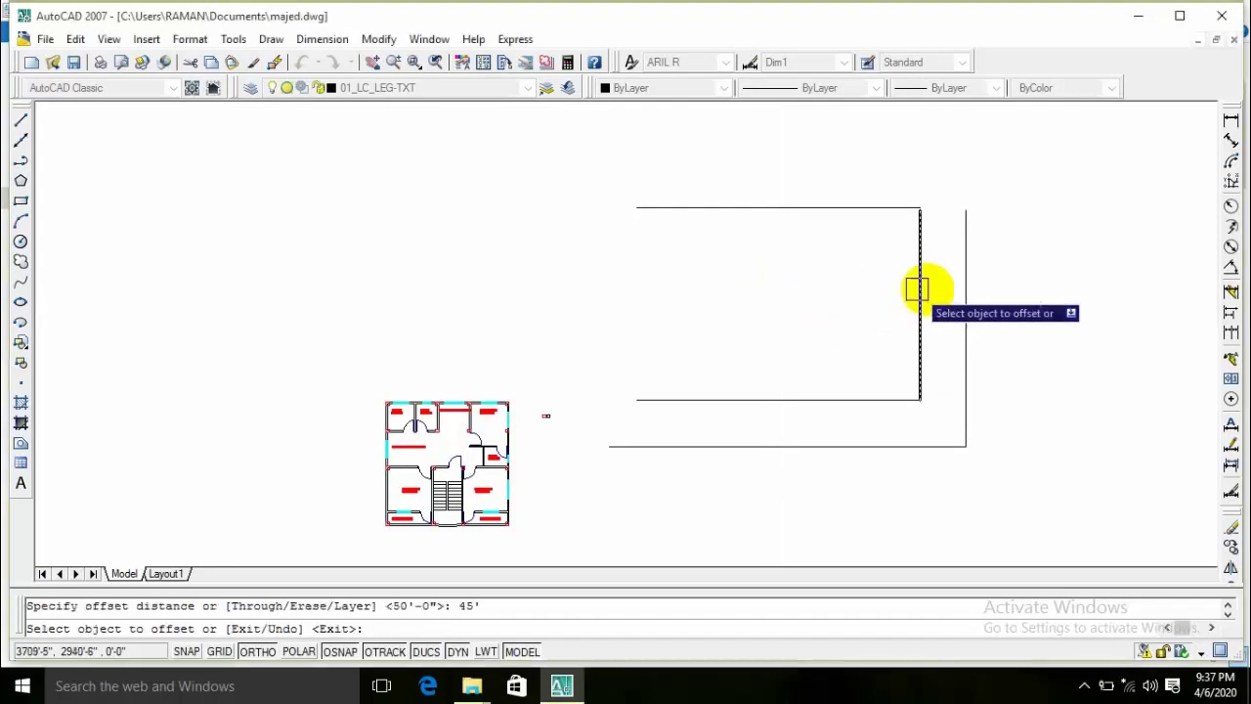
pyautogui.click(920, 286)
pyautogui.click(684, 307)
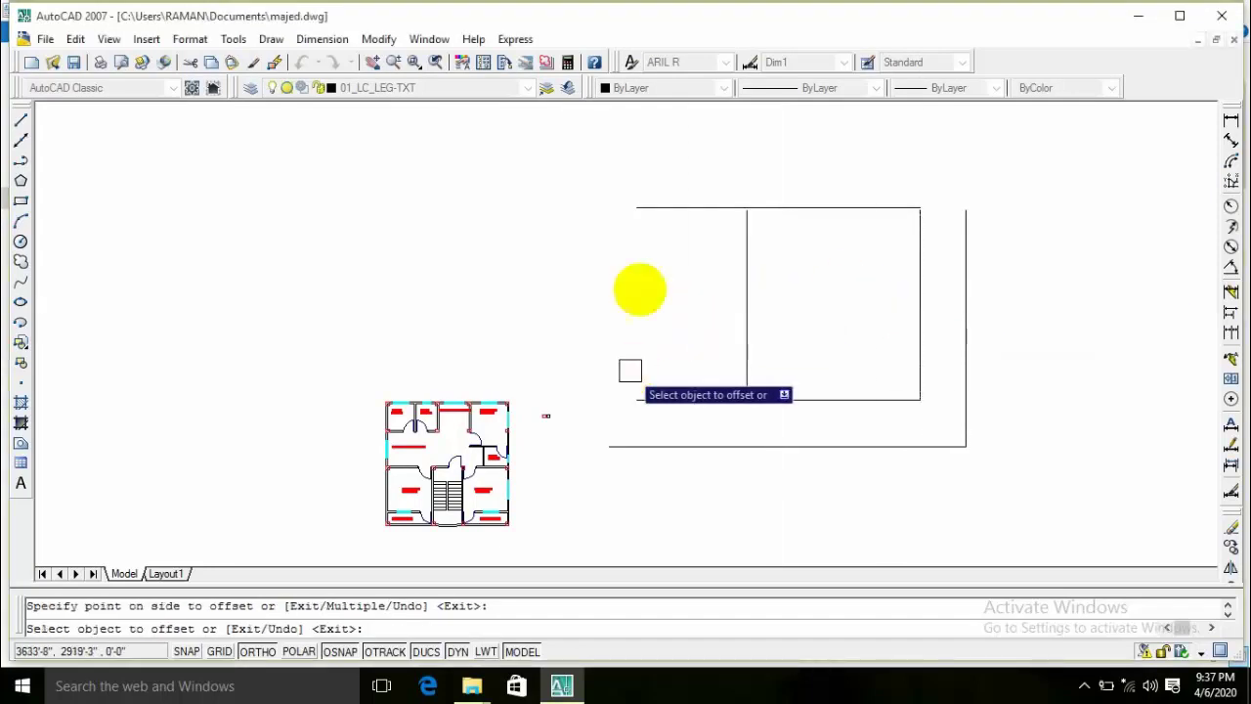
# Step: Move the middle vertical line 15' to the left
pyautogui.press('Escape')
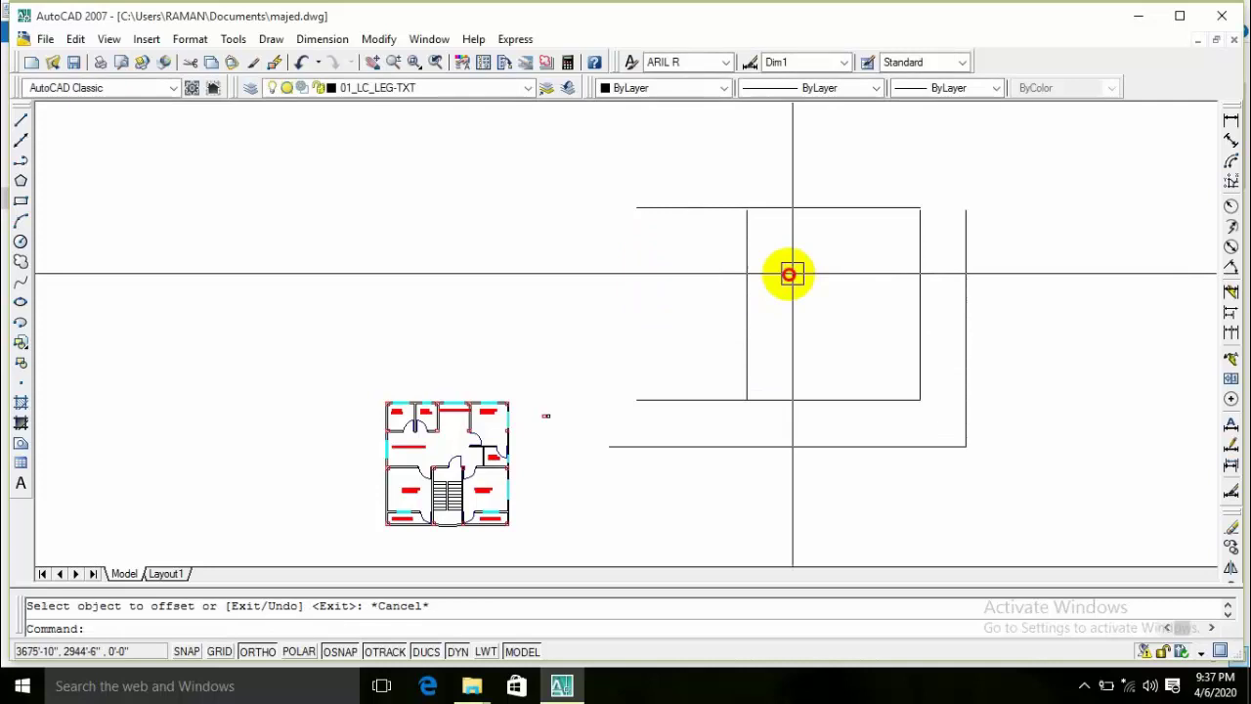
pyautogui.click(790, 271)
pyautogui.click(638, 318)
pyautogui.write('m')
pyautogui.press('Return')
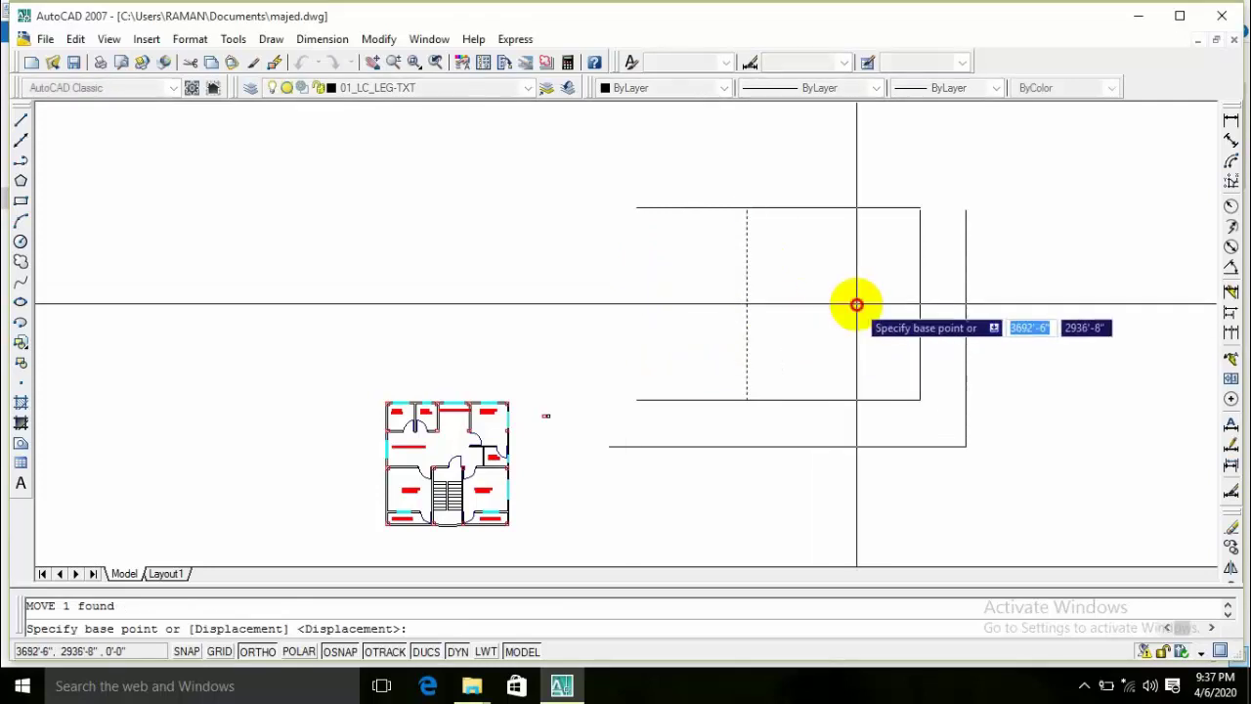
pyautogui.click(857, 304)
pyautogui.write('15')
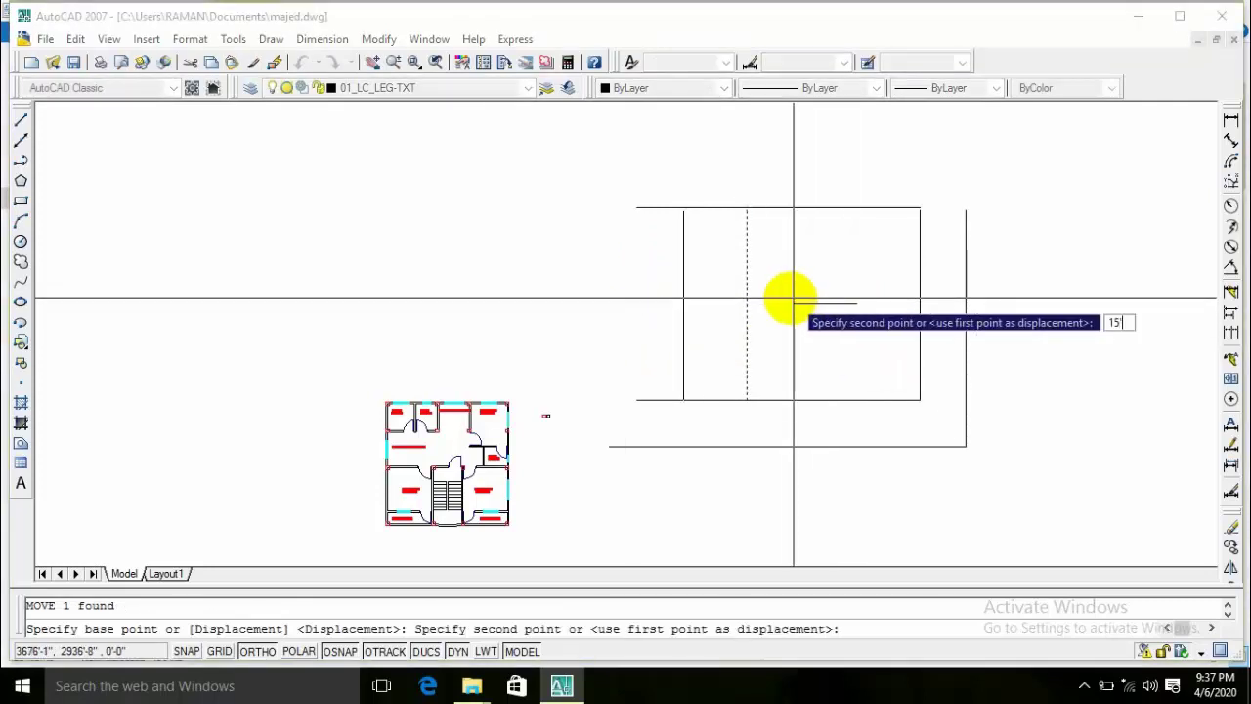
pyautogui.press('Return')
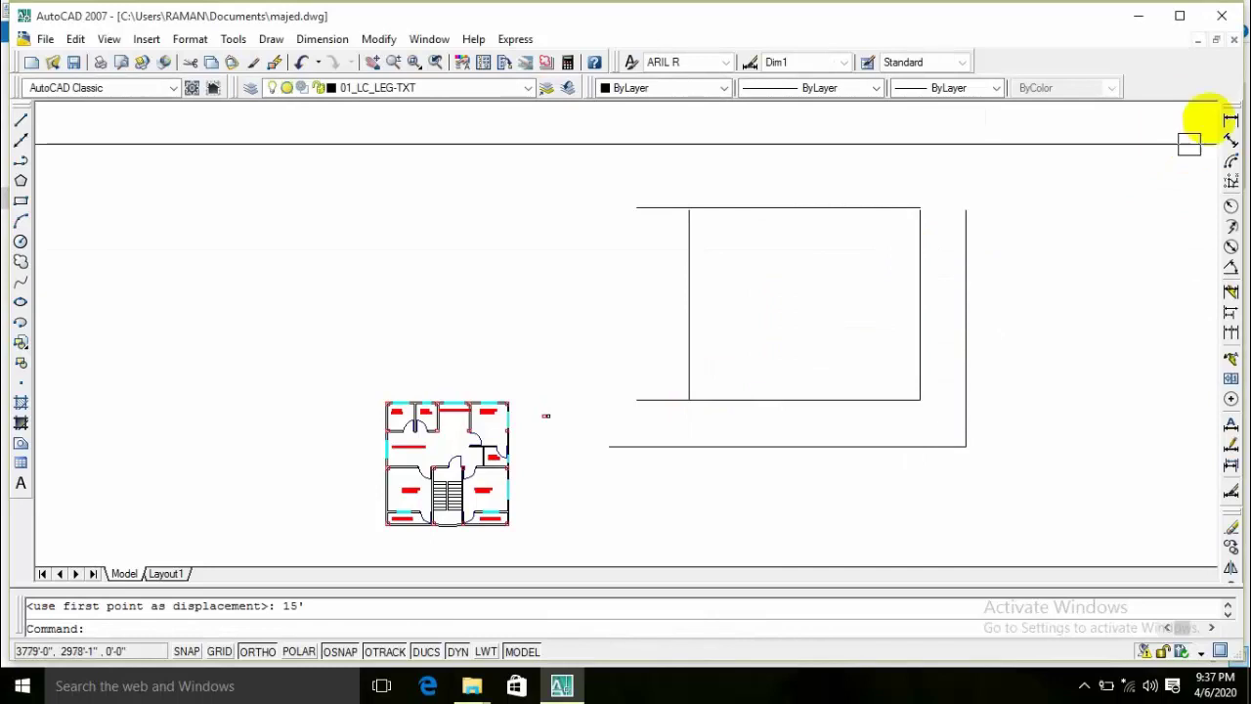
# Step: Add a 60'-0" linear dimension between the two vertical lines
pyautogui.click(1231, 119)
pyautogui.click(681, 315)
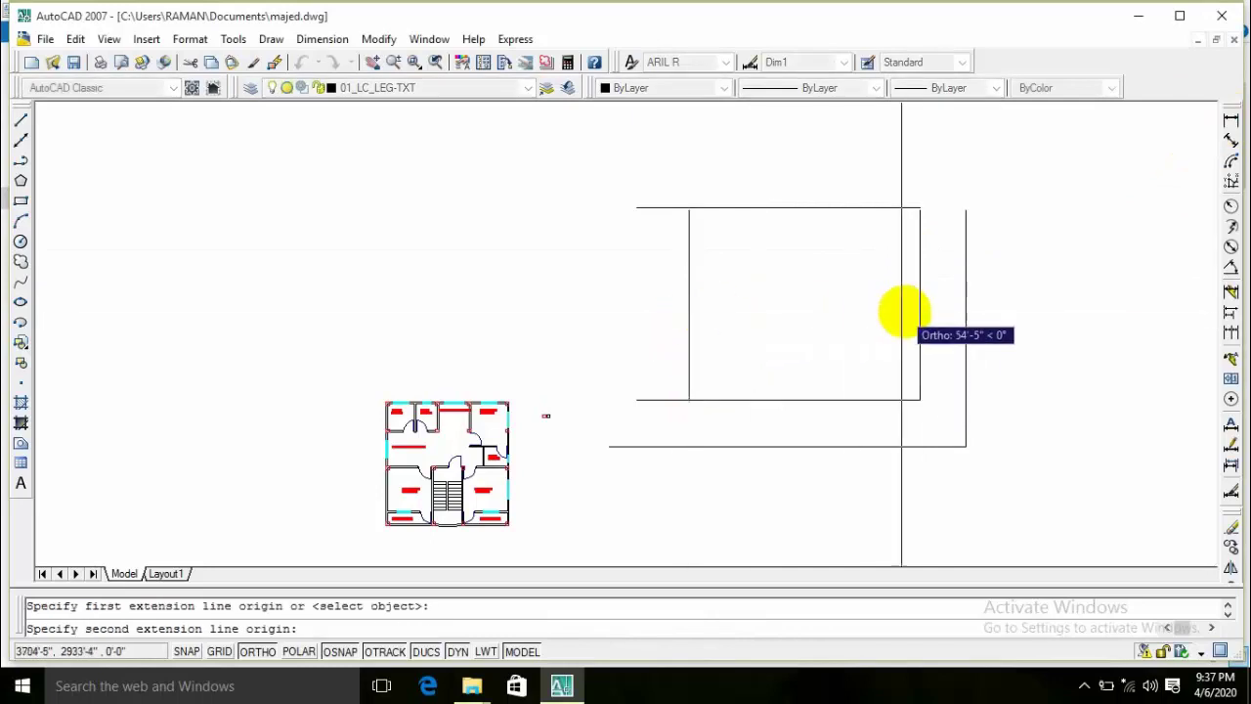
pyautogui.click(919, 316)
pyautogui.scroll(3, 836, 311)
pyautogui.click(828, 294)
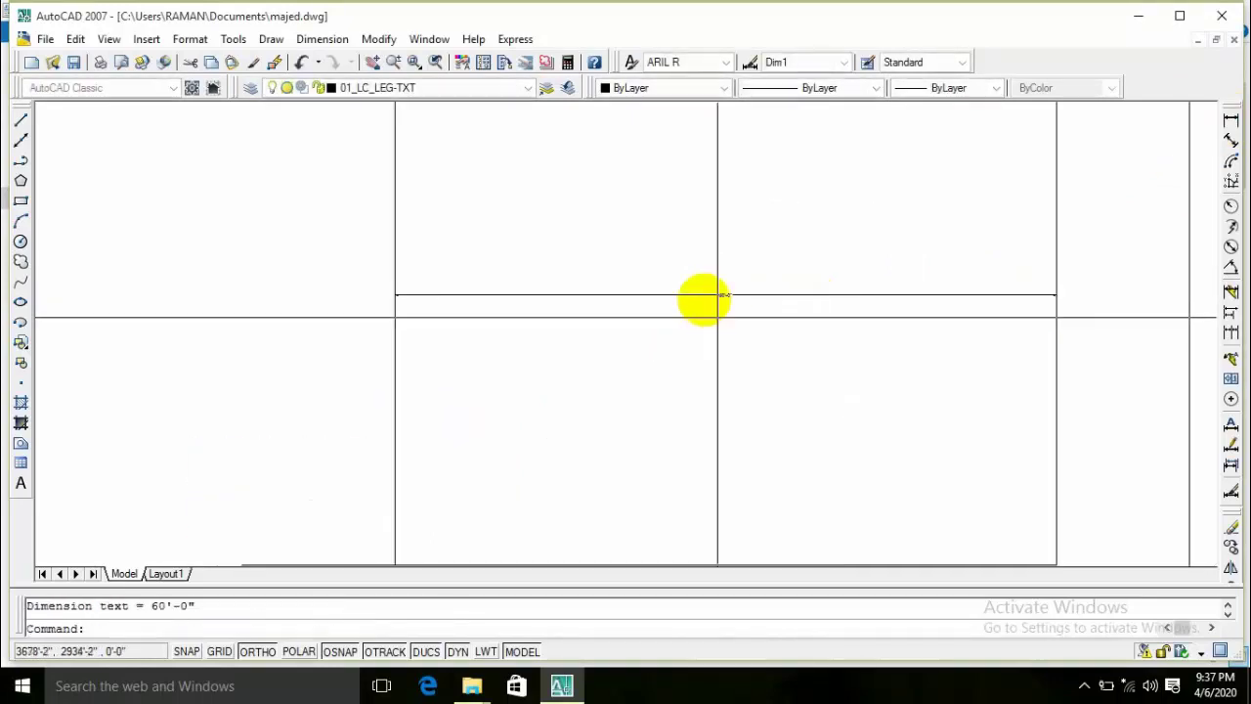
pyautogui.scroll(2, 603, 381)
pyautogui.scroll(-3, 712, 352)
pyautogui.scroll(-3, 738, 332)
# Step: Erase the 60'-0" dimension
pyautogui.press('Return')
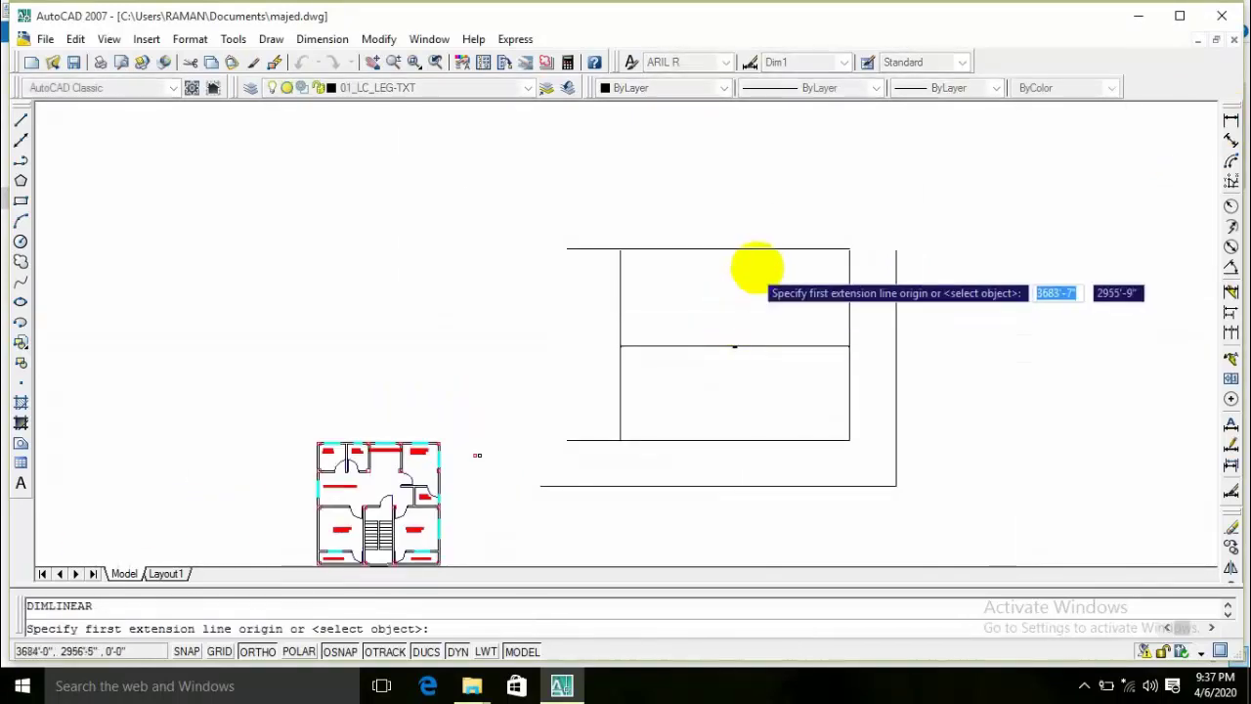
pyautogui.press('Escape')
pyautogui.moveTo(770, 326); pyautogui.dragTo(700, 399)
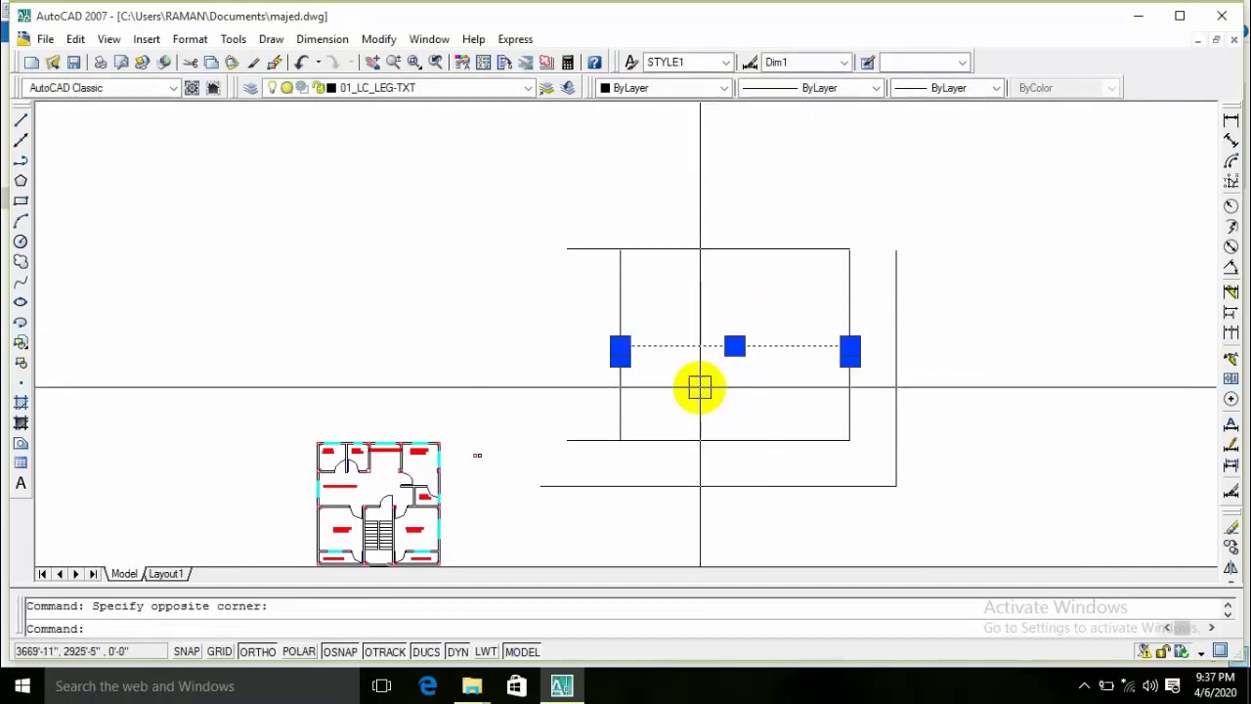
pyautogui.press('Delete')
pyautogui.scroll(2, 795, 271)
pyautogui.scroll(2, 751, 252)
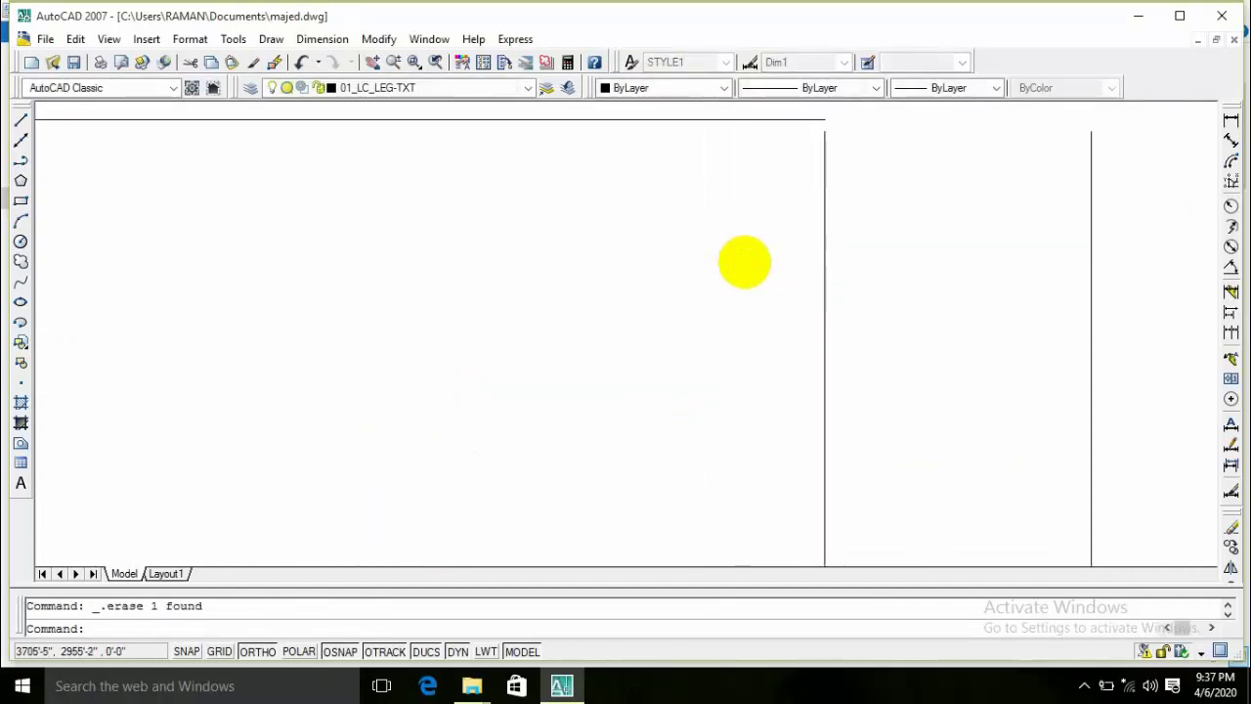
# Step: Chamfer the box's bottom and top corners so the lines meet squarely
pyautogui.write('cha')
pyautogui.press('Return')
pyautogui.click(824, 220)
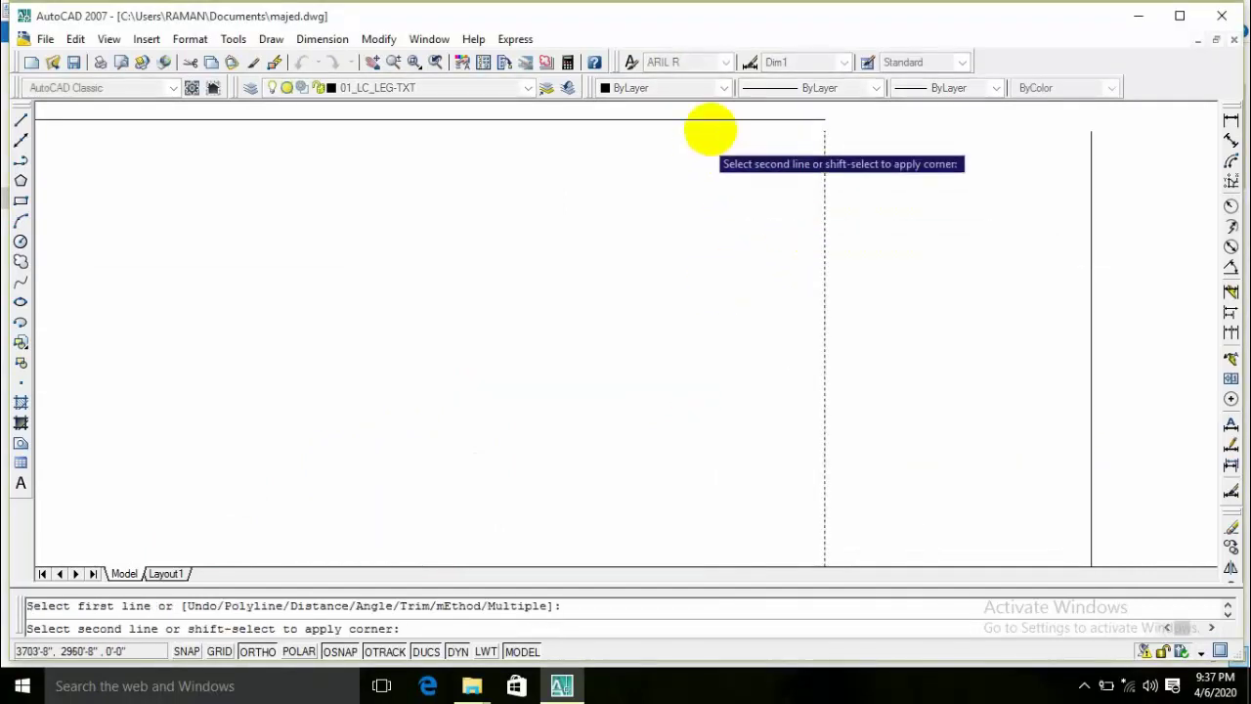
pyautogui.click(712, 119)
pyautogui.scroll(-2, 652, 260)
pyautogui.moveTo(652, 260); pyautogui.dragTo(784, 223, button='middle')
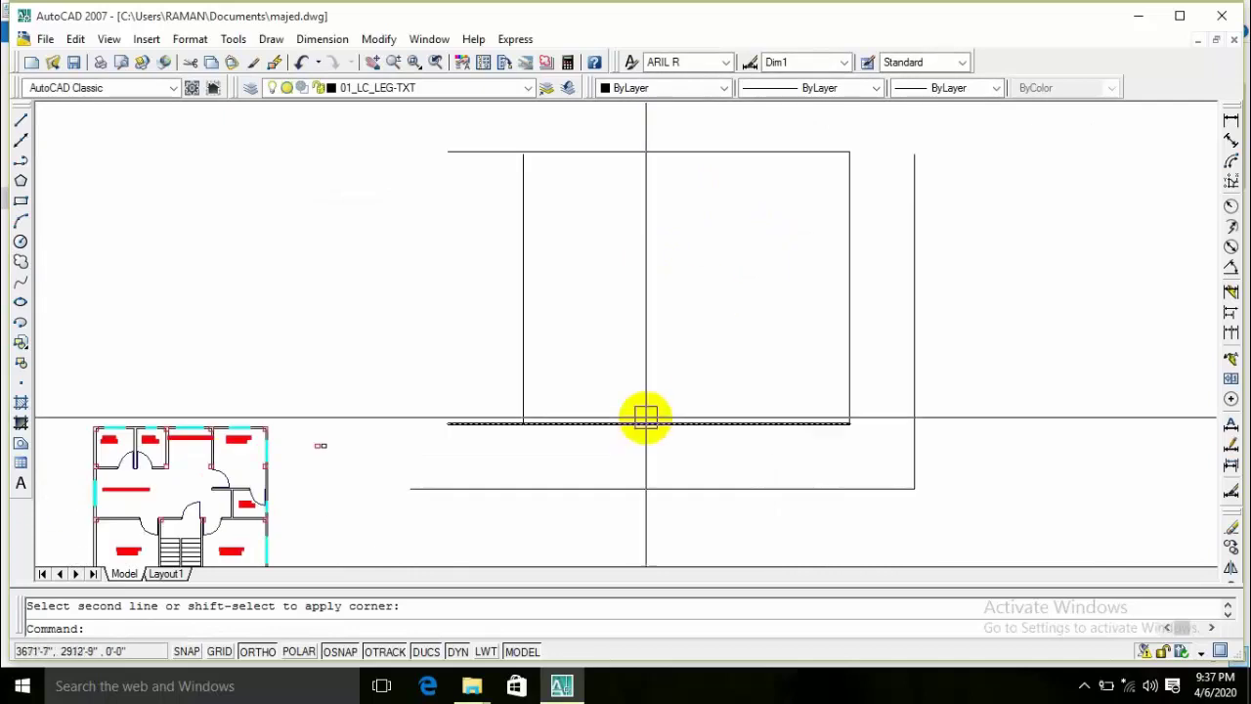
pyautogui.press('Return')
pyautogui.click(525, 213)
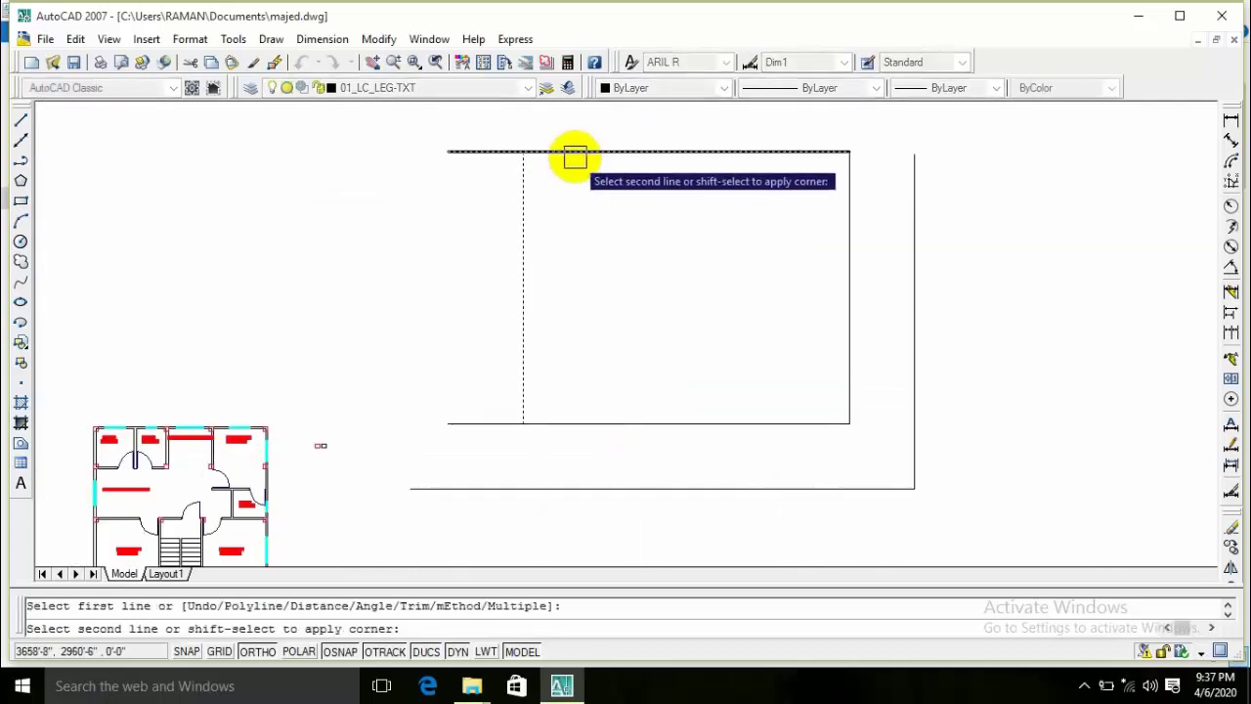
pyautogui.click(573, 155)
pyautogui.press('Escape')
# Step: Grip-stretch the right vertical line's top end higher up
pyautogui.scroll(-2, 761, 284)
pyautogui.moveTo(746, 271)
pyautogui.mouseDown(button='middle')
pyautogui.moveTo(690, 371)
pyautogui.moveTo(732, 365)
pyautogui.mouseUp(button='middle')
pyautogui.click(747, 359)
pyautogui.click(721, 363)
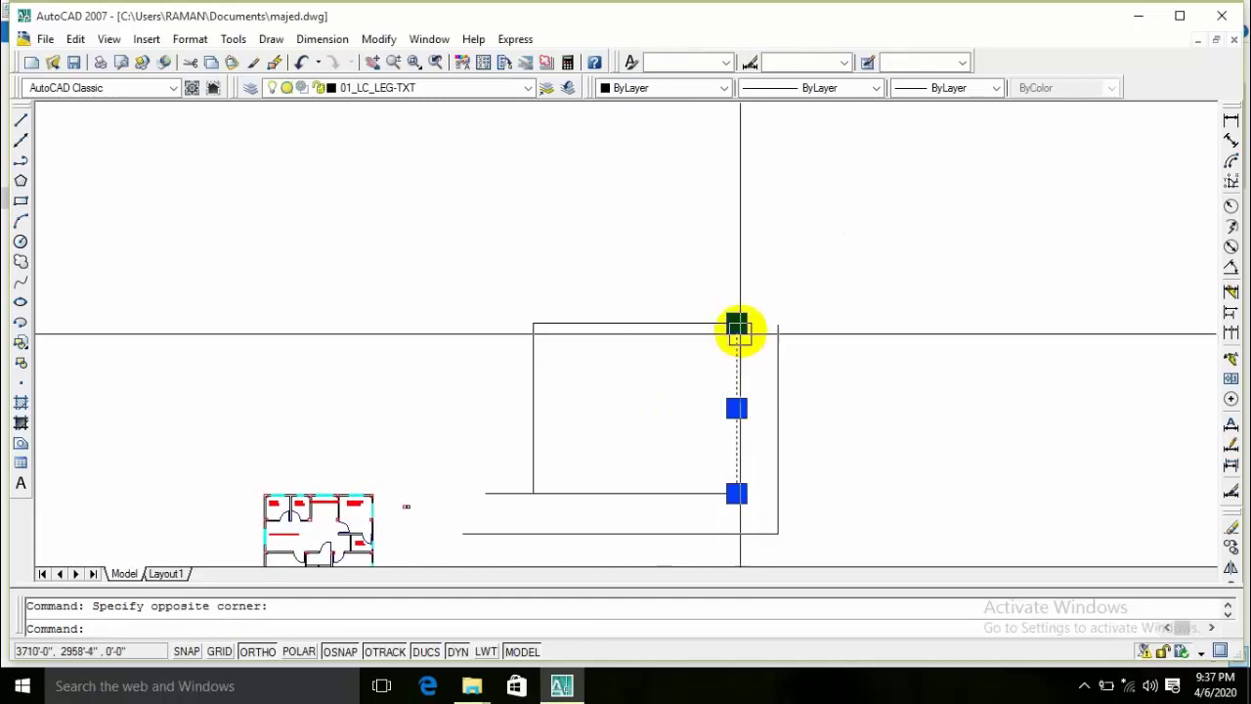
pyautogui.click(738, 324)
pyautogui.click(740, 150)
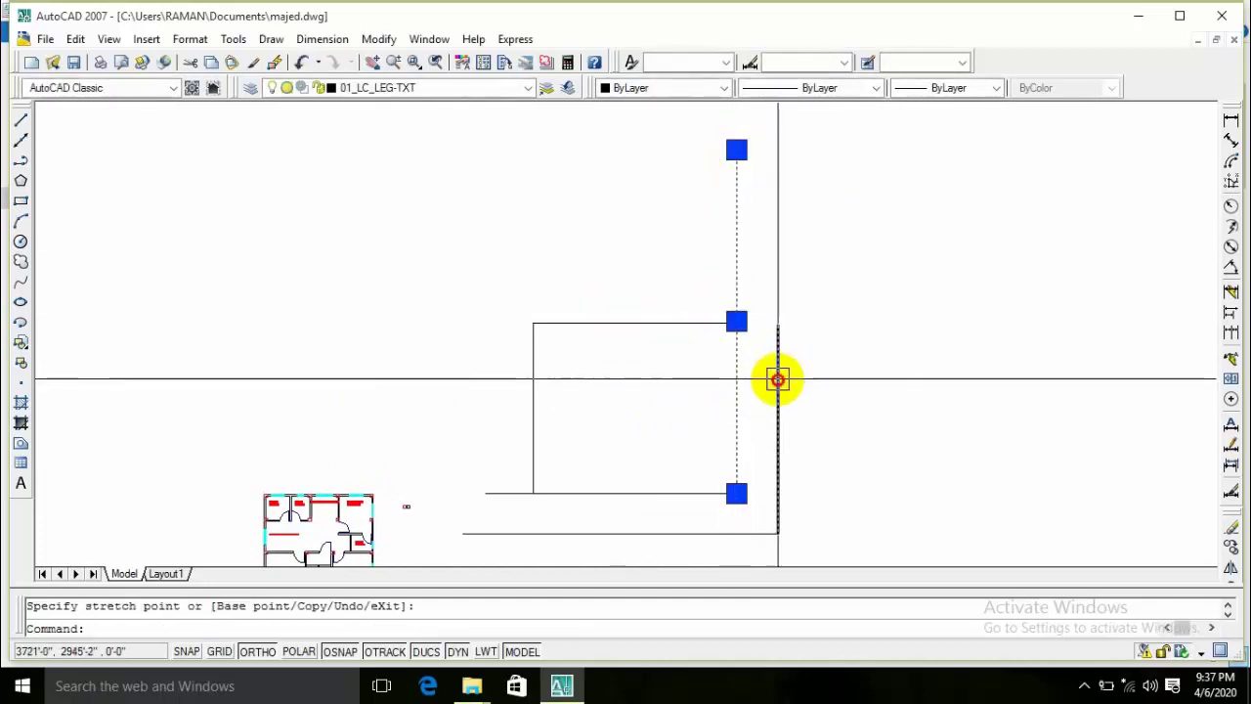
# Step: Stretch the horizontal road line's left end further left toward the floor plan
pyautogui.click(778, 377)
pyautogui.click(778, 324)
pyautogui.press('Escape')
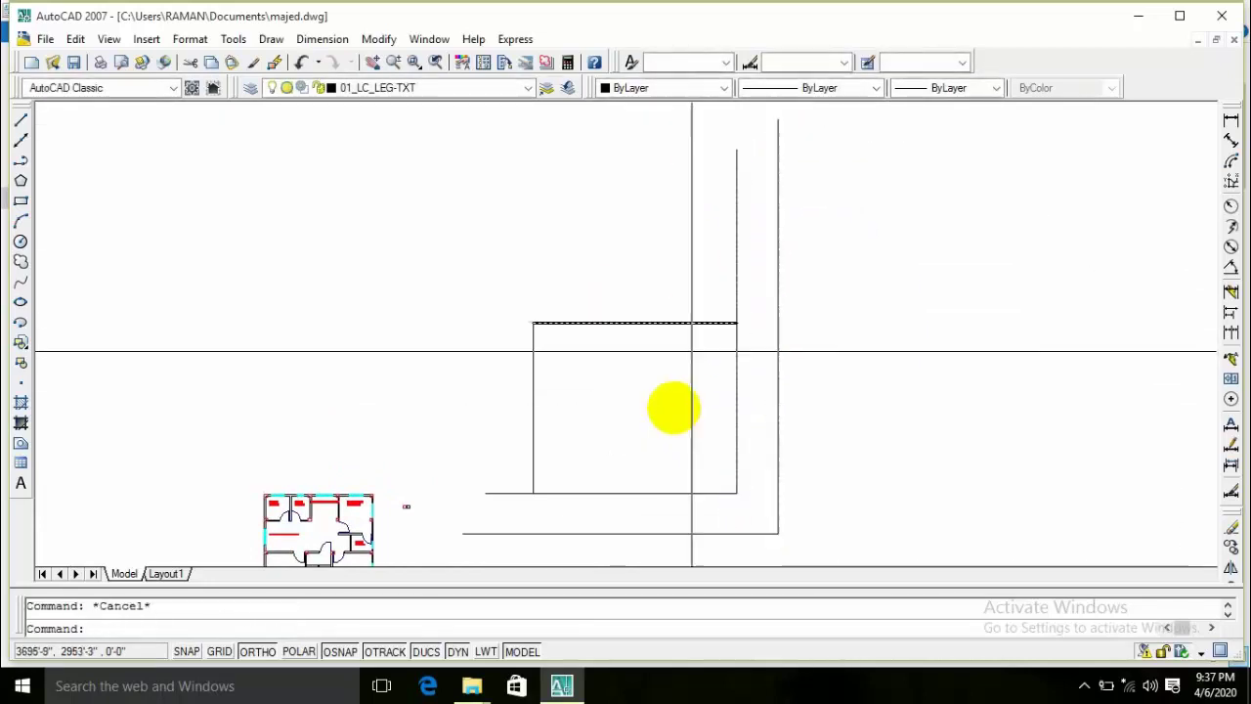
pyautogui.moveTo(584, 463); pyautogui.dragTo(688, 377, button='middle')
pyautogui.scroll(2, 648, 376)
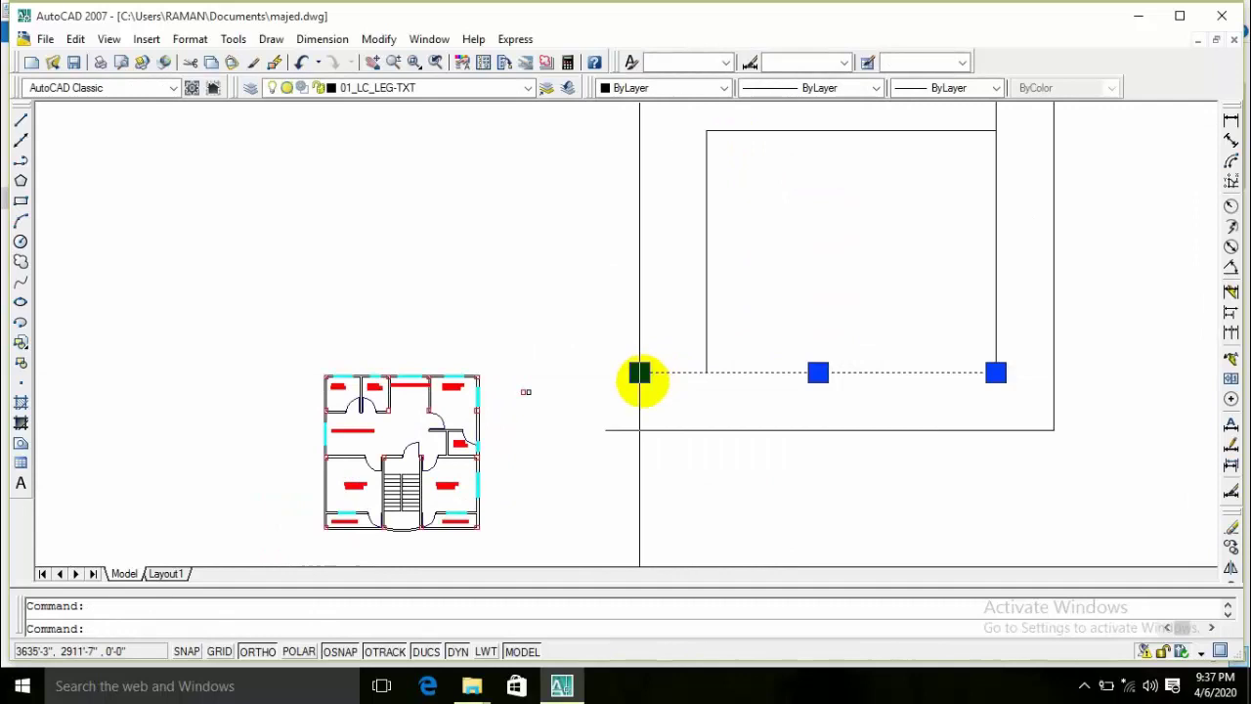
pyautogui.click(639, 372)
pyautogui.click(525, 371)
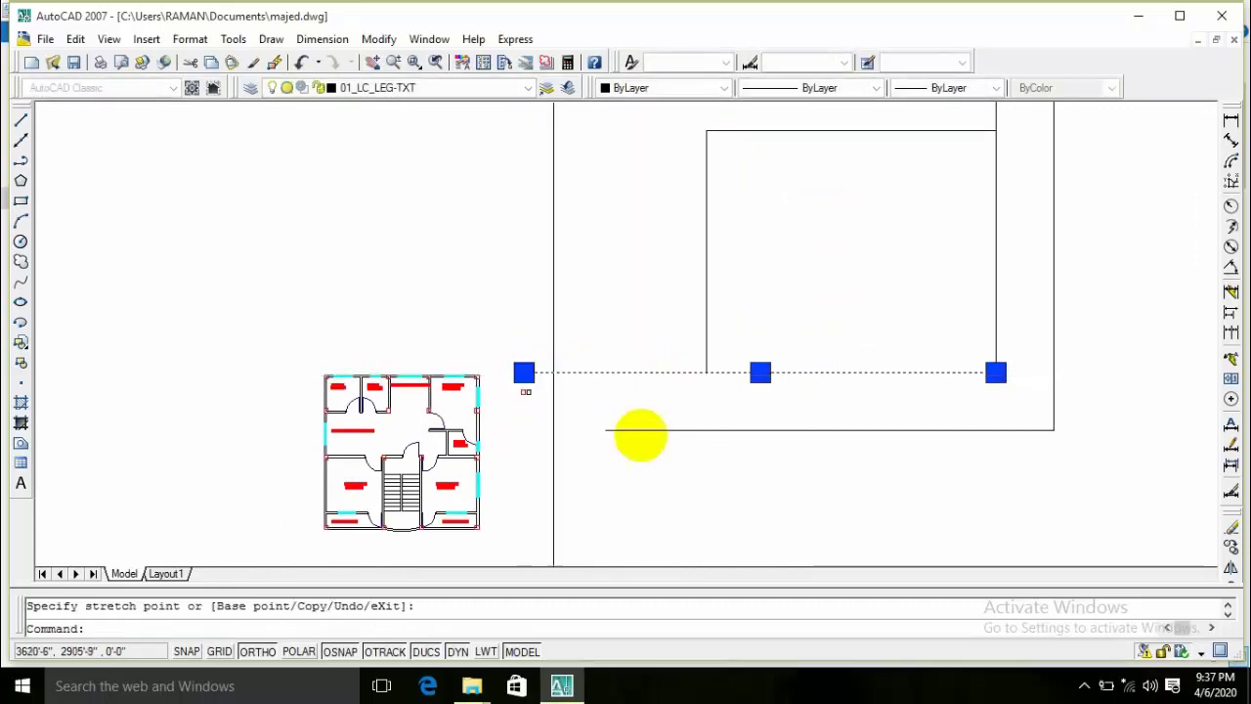
pyautogui.click(657, 433)
pyautogui.click(606, 430)
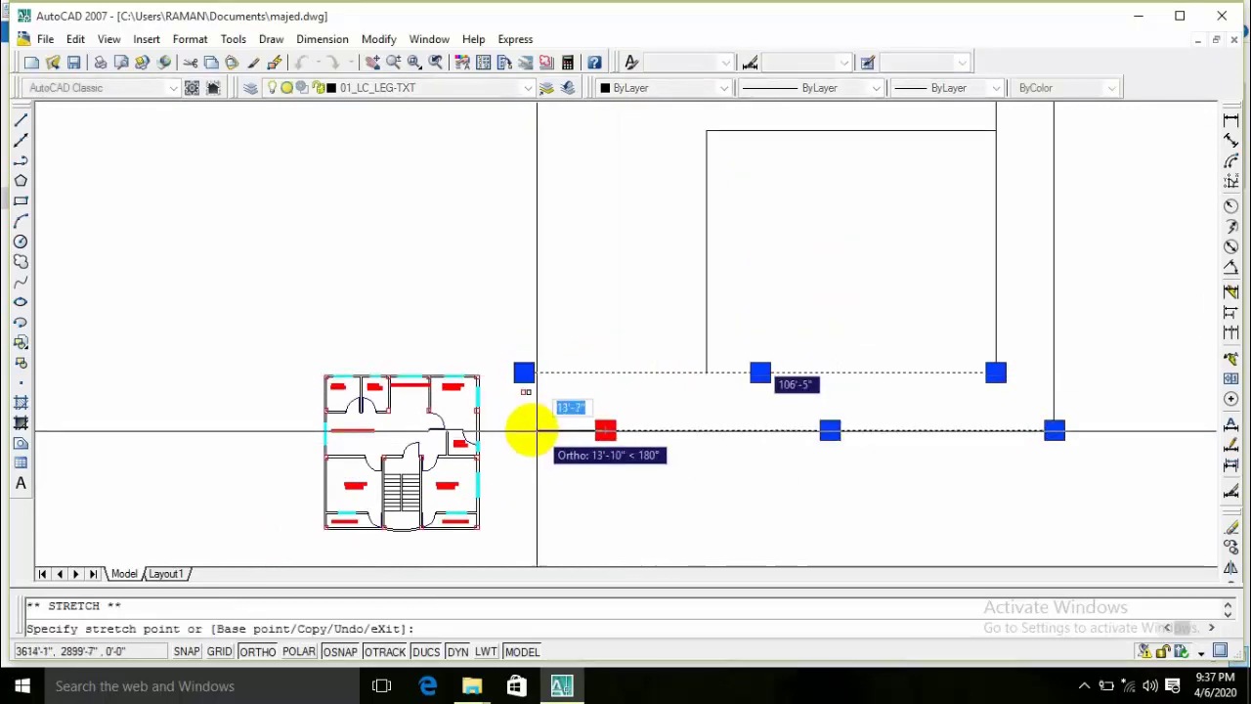
pyautogui.press('Escape')
pyautogui.scroll(-2, 771, 455)
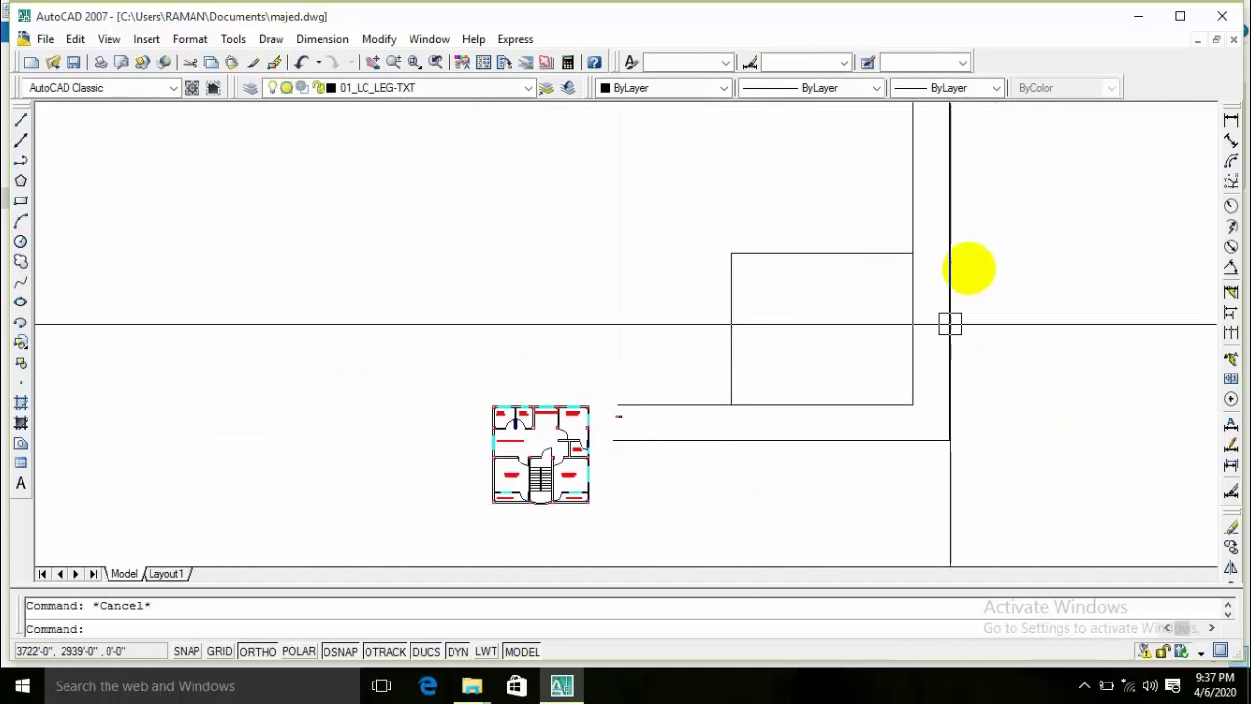
# Step: Move the six road and box lines together to the right
pyautogui.click(1000, 213)
pyautogui.click(667, 486)
pyautogui.write('m')
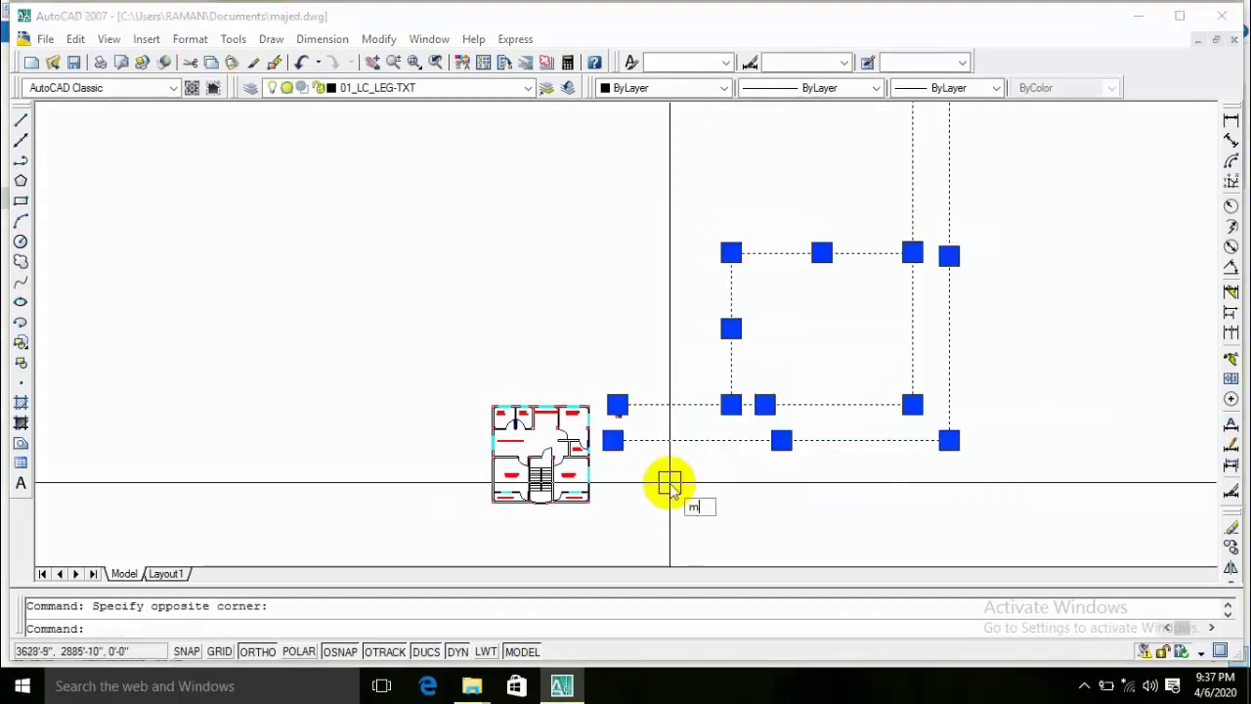
pyautogui.press('Return')
pyautogui.click(680, 307)
pyautogui.moveTo(927, 330); pyautogui.dragTo(678, 330, button='middle')
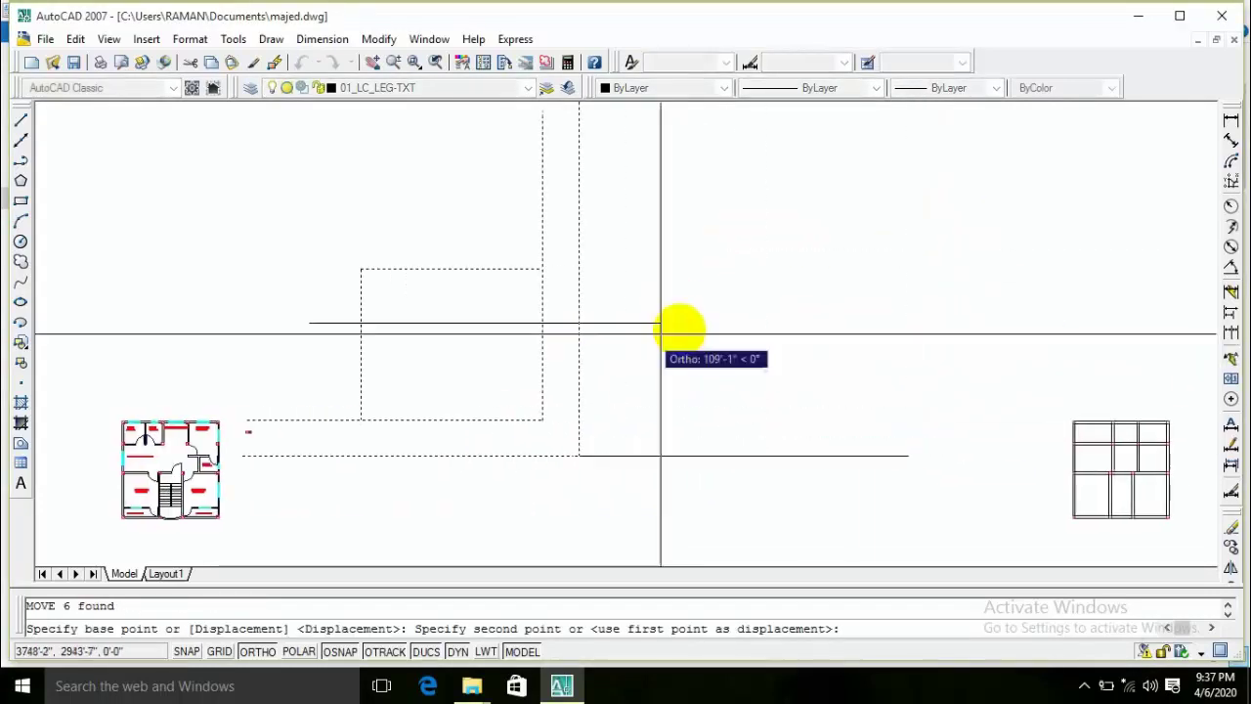
pyautogui.click(501, 320)
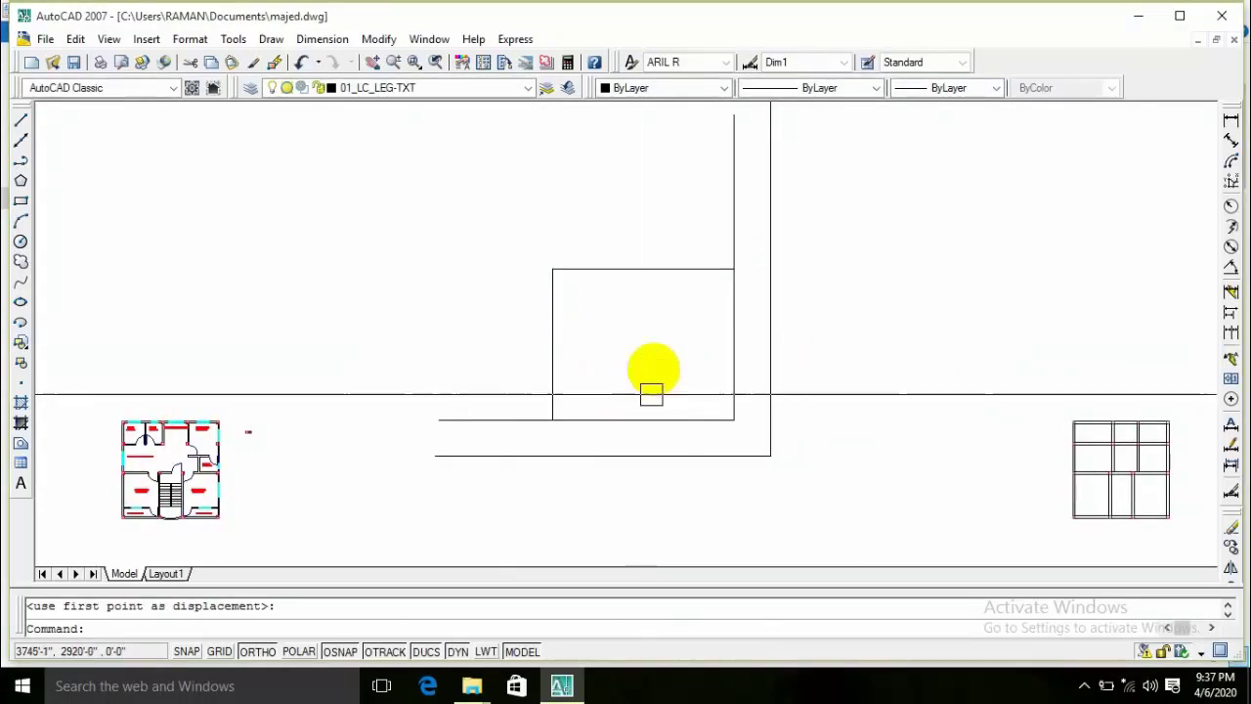
pyautogui.scroll(3, 715, 341)
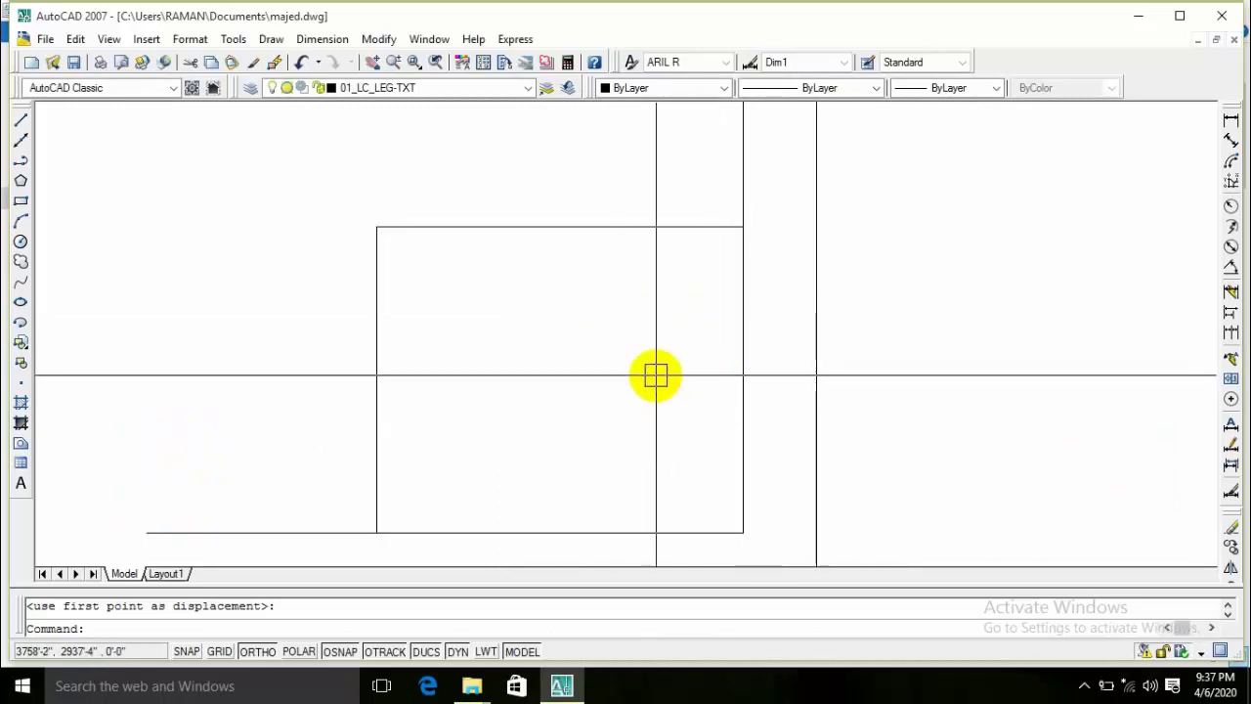
pyautogui.write('o')
# Step: Offset the box's right and bottom edges 5' inward
pyautogui.press('Return')
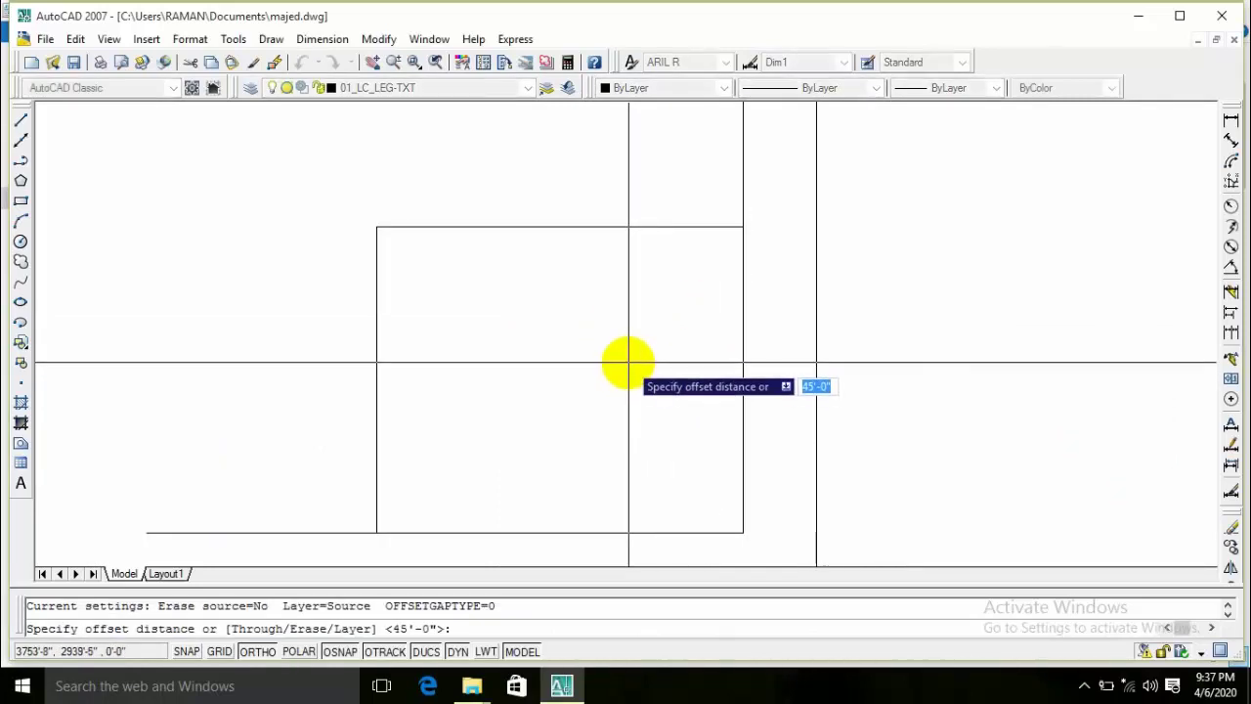
pyautogui.write('5')
pyautogui.press('Return')
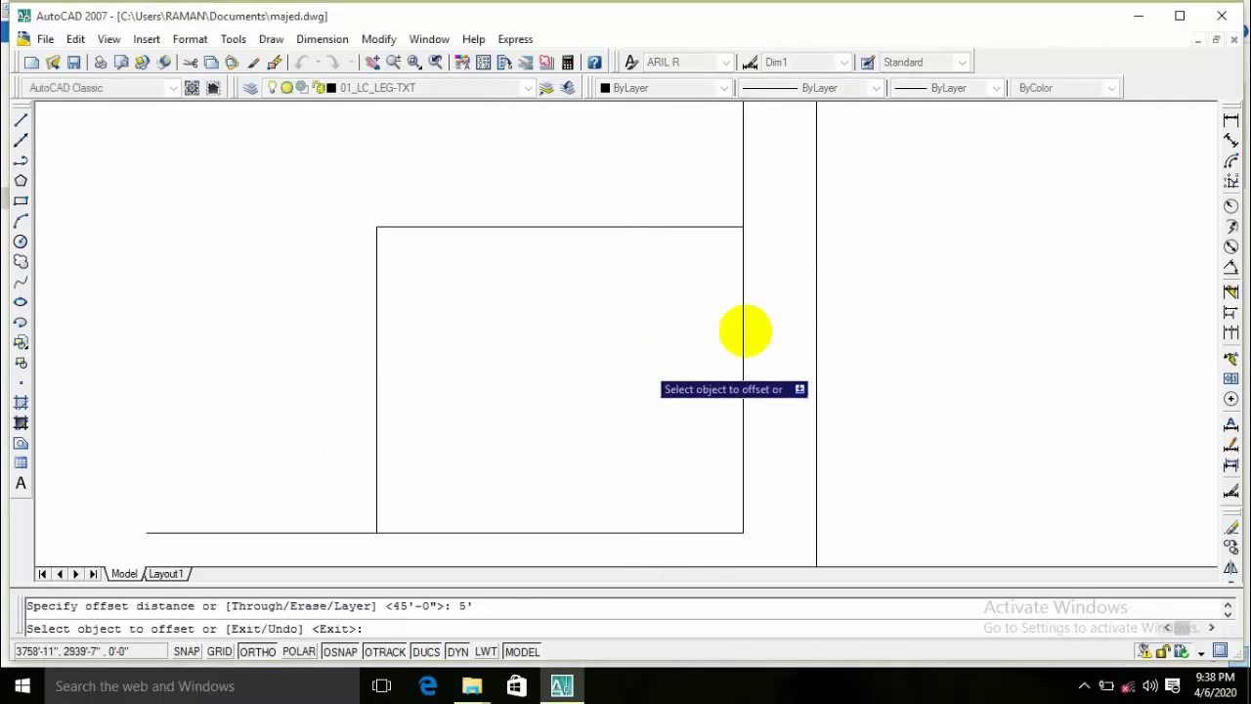
pyautogui.click(743, 330)
pyautogui.click(645, 329)
pyautogui.click(600, 530)
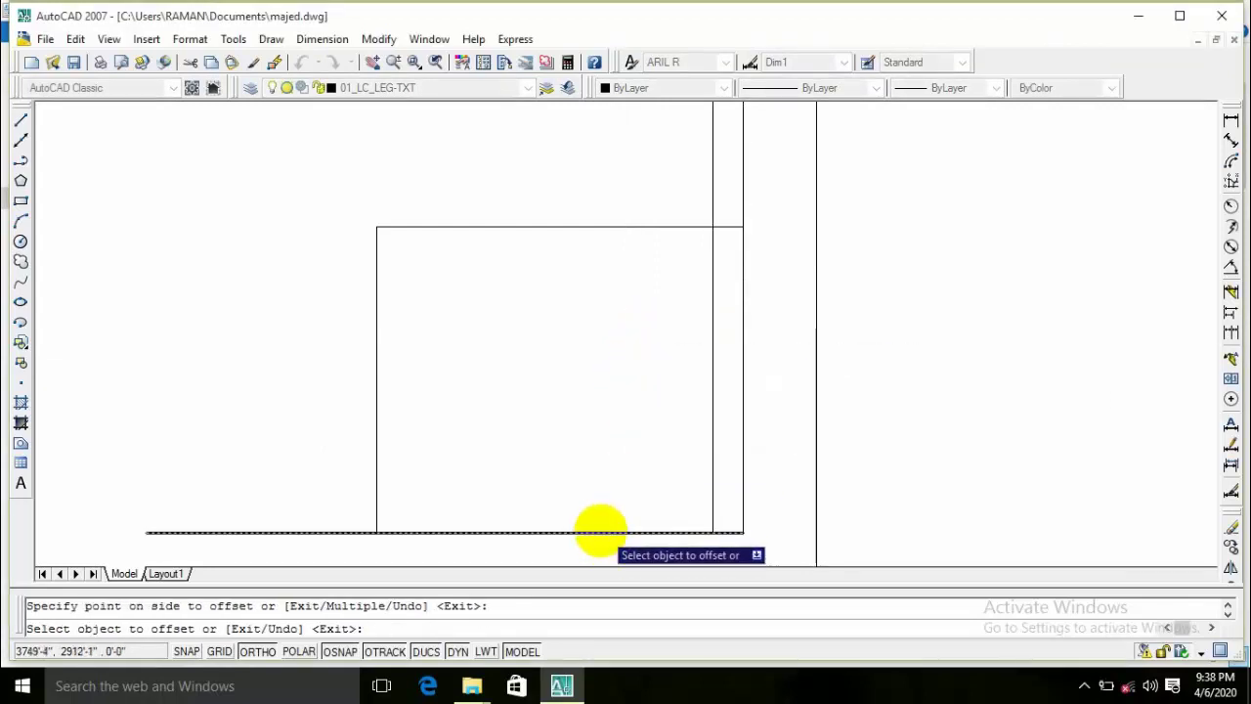
pyautogui.click(615, 357)
pyautogui.press('Return')
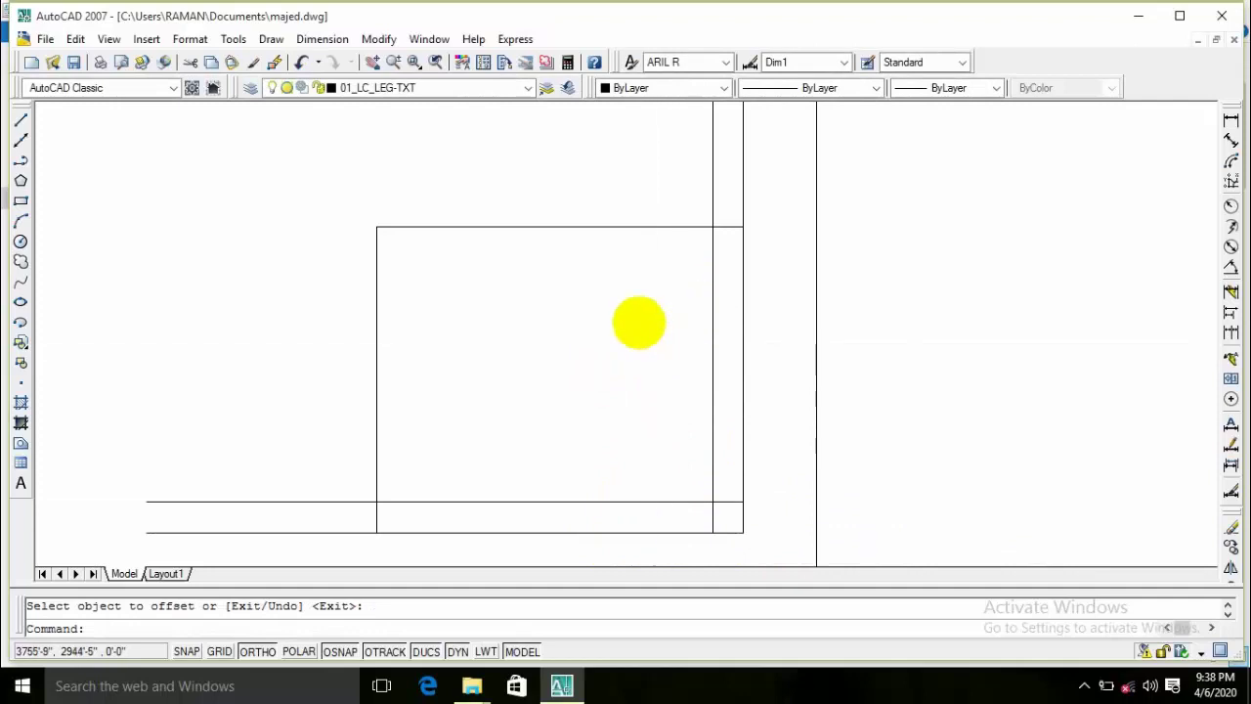
# Step: Offset all four house wall lines 5" inward to form double walls
pyautogui.moveTo(644, 317); pyautogui.dragTo(707, 256, button='middle')
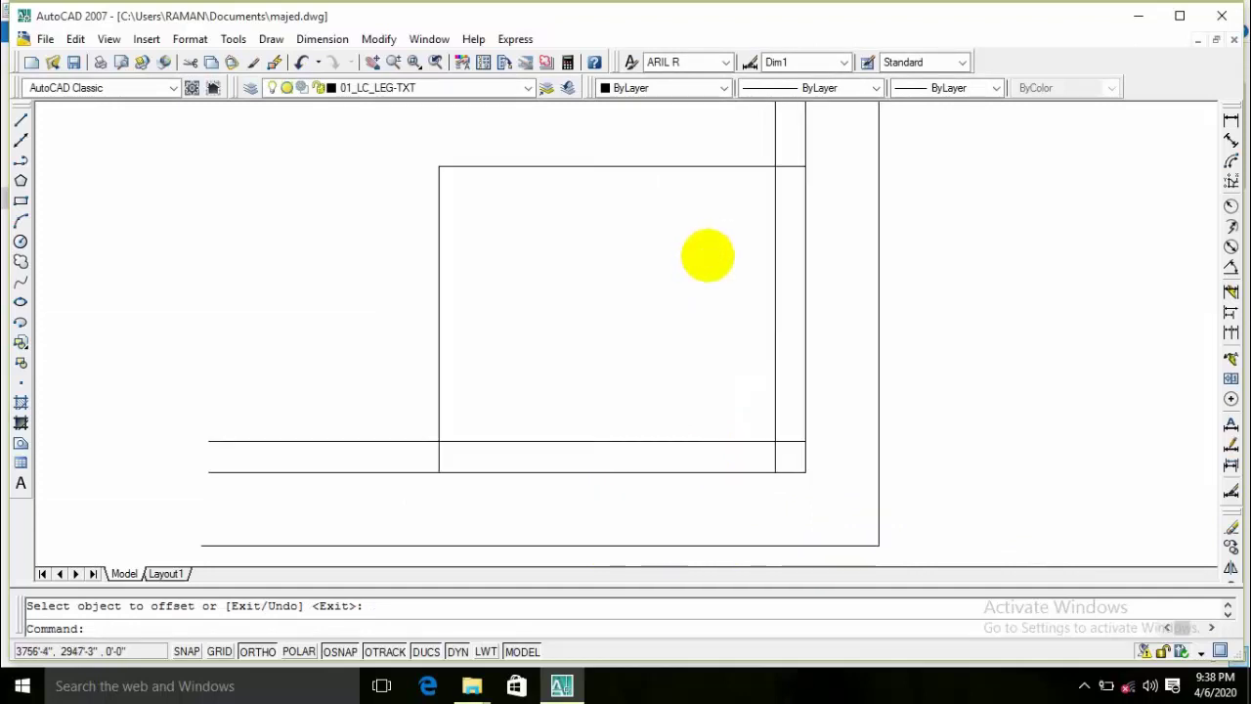
pyautogui.press('Return')
pyautogui.press('Return')
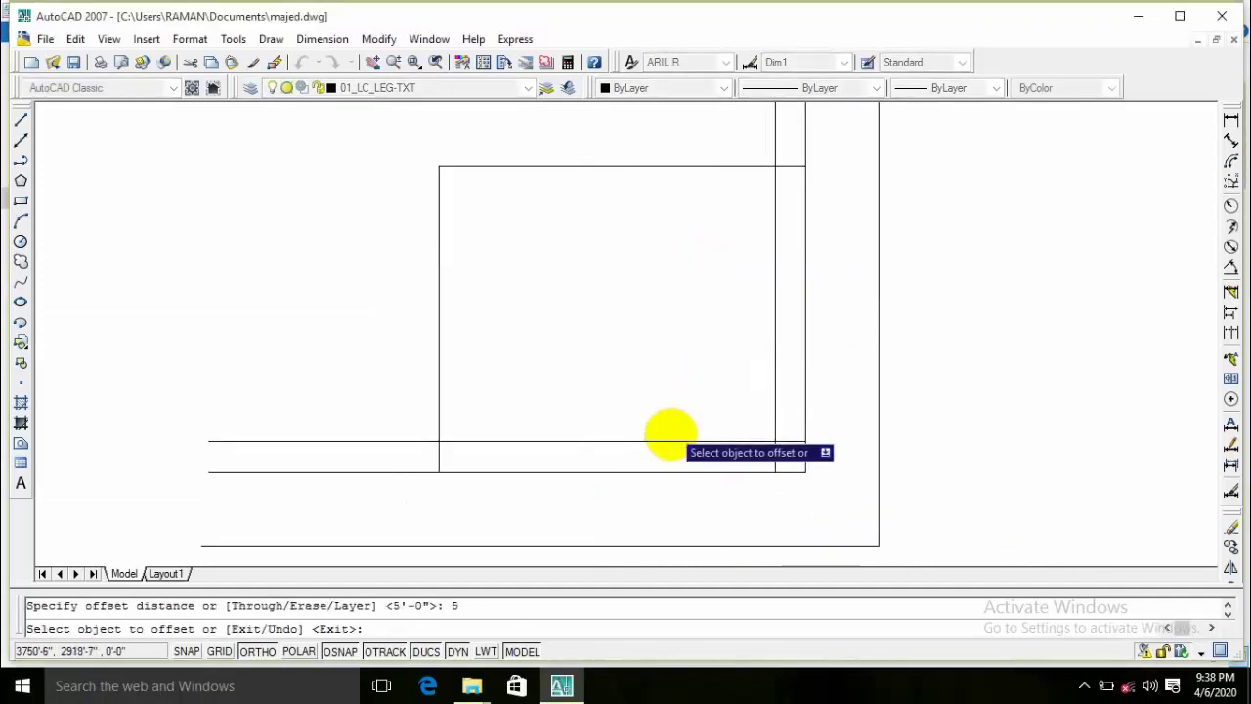
pyautogui.click(671, 441)
pyautogui.click(731, 313)
pyautogui.click(774, 279)
pyautogui.click(753, 254)
pyautogui.click(697, 167)
pyautogui.click(615, 259)
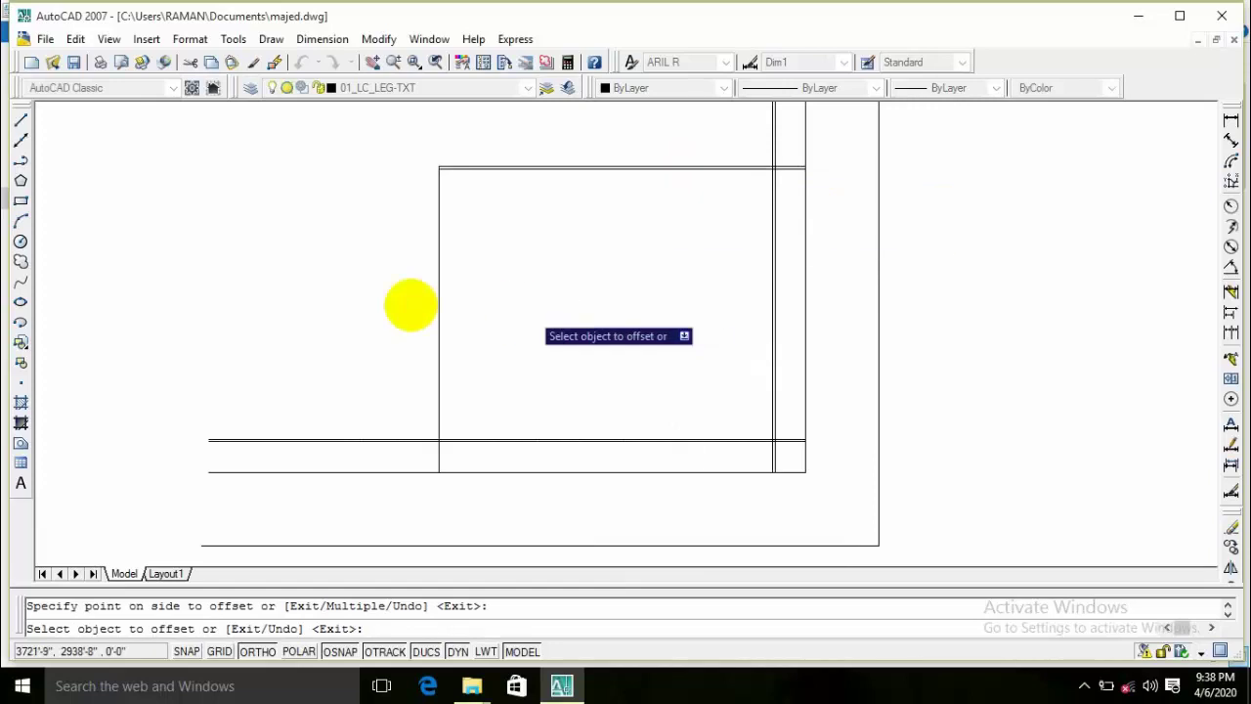
pyautogui.click(431, 271)
pyautogui.click(594, 265)
pyautogui.press('Return')
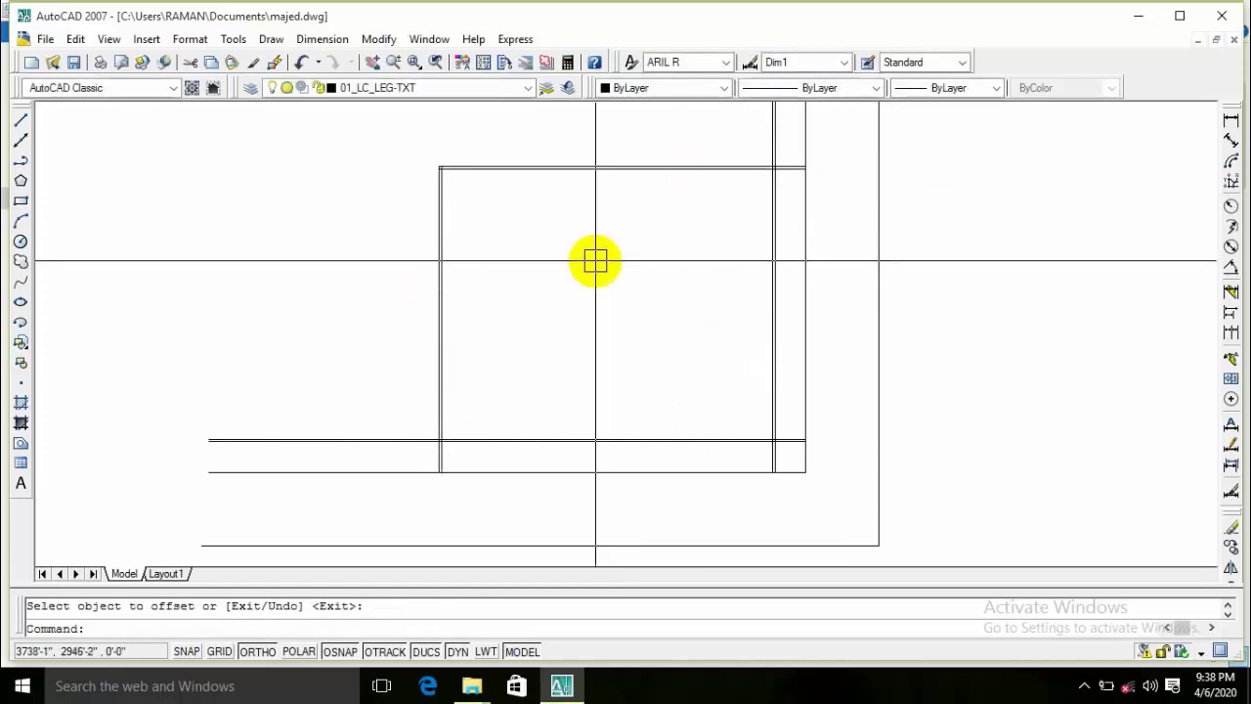
# Step: Chamfer the first two wall corners closed with zero distances using CH
pyautogui.write('cha')
pyautogui.press('Return')
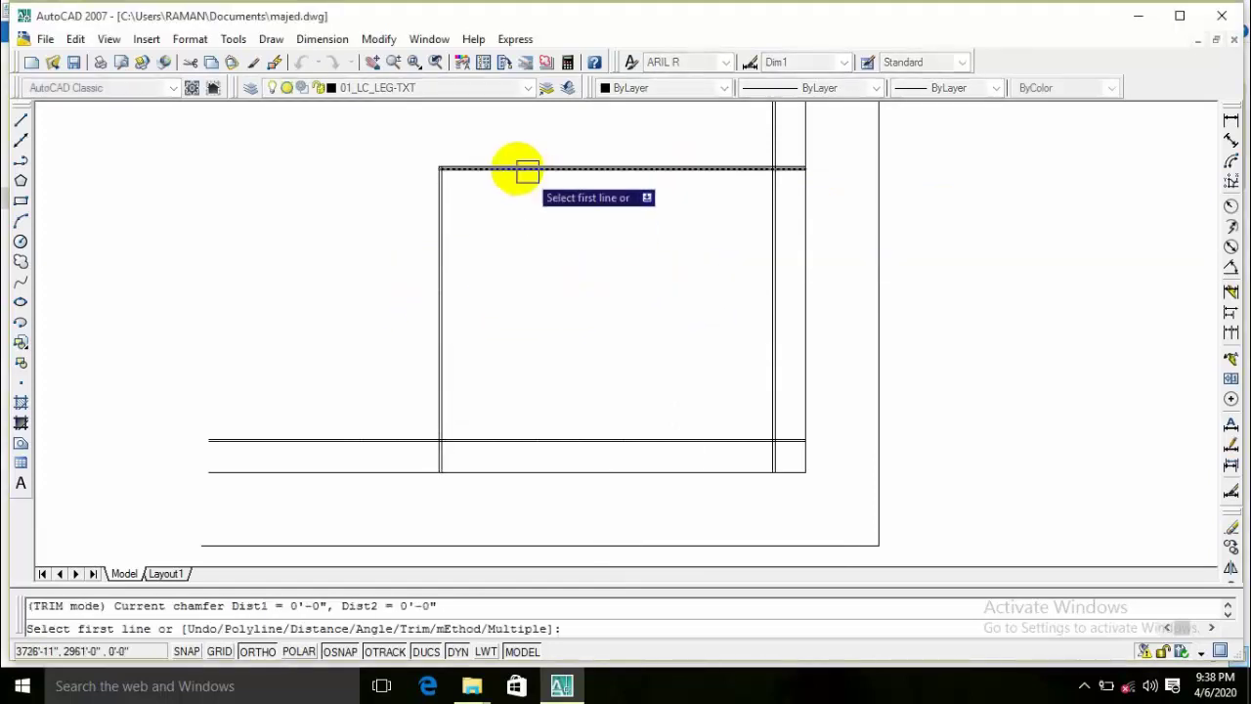
pyautogui.scroll(5, 754, 162)
pyautogui.scroll(2, 761, 196)
pyautogui.click(760, 192)
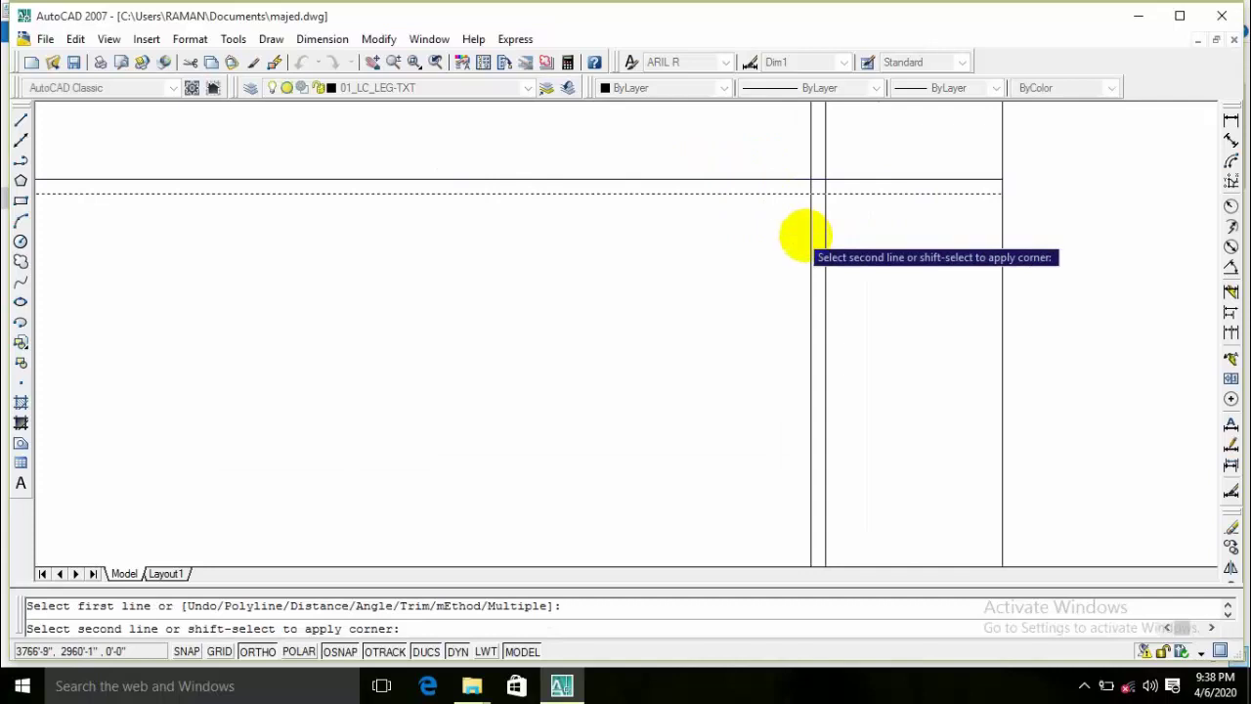
pyautogui.click(810, 240)
pyautogui.scroll(-2, 645, 342)
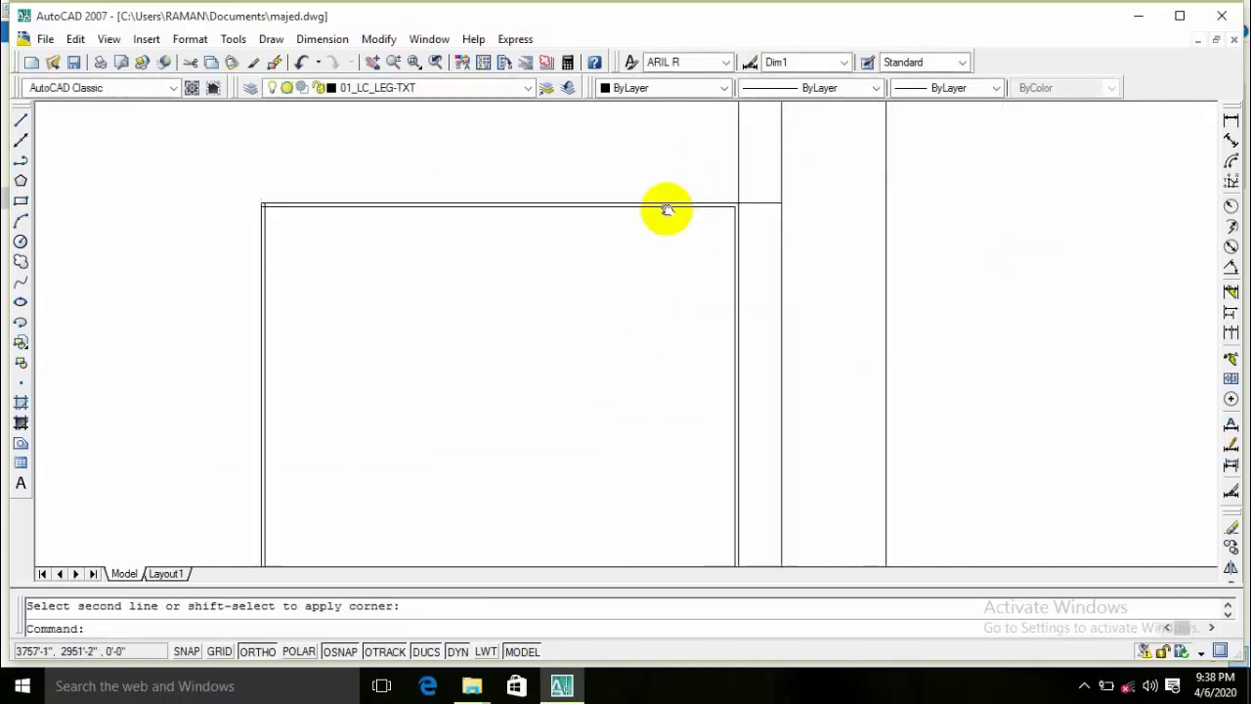
pyautogui.scroll(2, 665, 210)
pyautogui.press('Return')
pyautogui.scroll(-1, 743, 391)
pyautogui.scroll(-1, 773, 352)
pyautogui.click(788, 315)
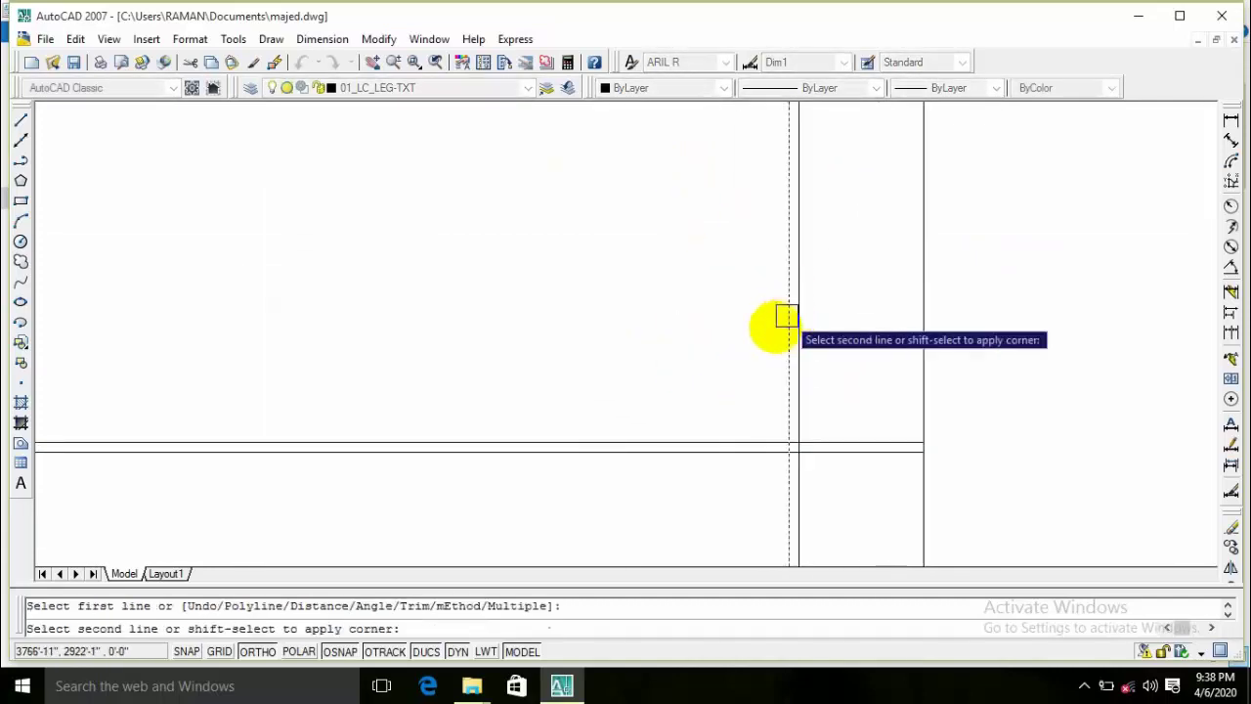
pyautogui.click(728, 442)
pyautogui.scroll(-2, 719, 332)
# Step: Square off the third corner by chamfering its vertical and horizontal lines together
pyautogui.press('Return')
pyautogui.scroll(1, 704, 298)
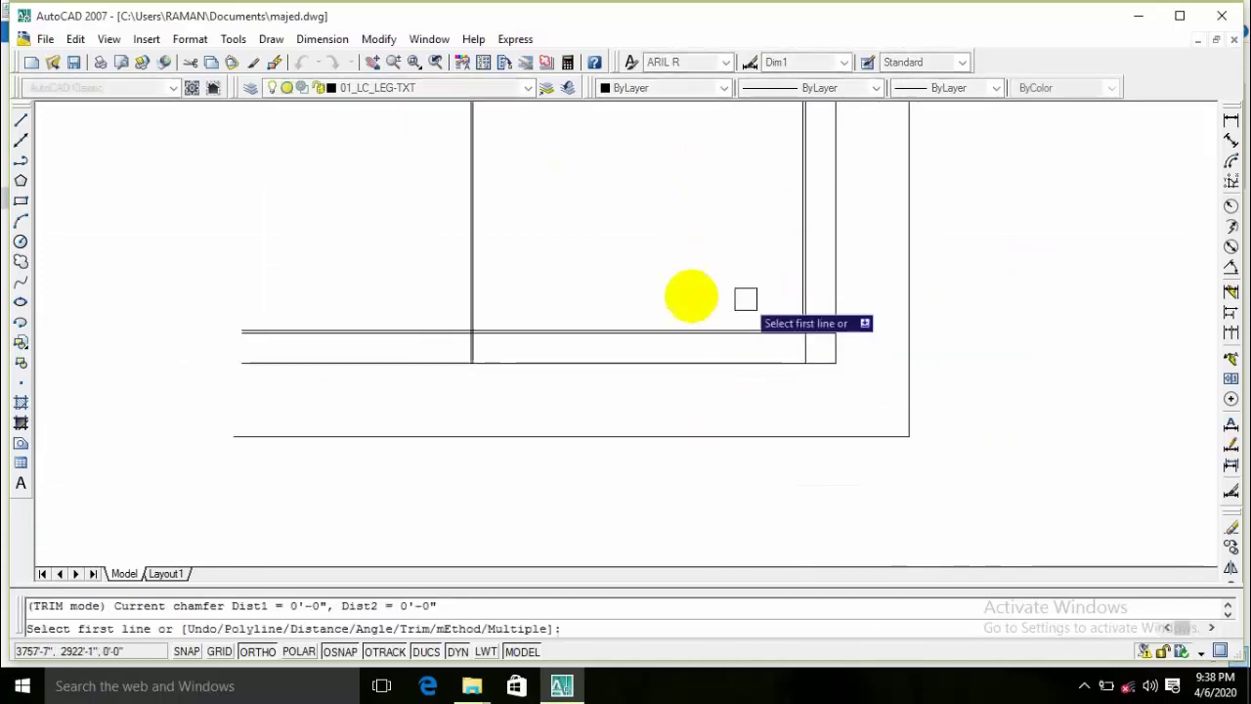
pyautogui.scroll(1, 441, 313)
pyautogui.scroll(1, 769, 302)
pyautogui.click(740, 325)
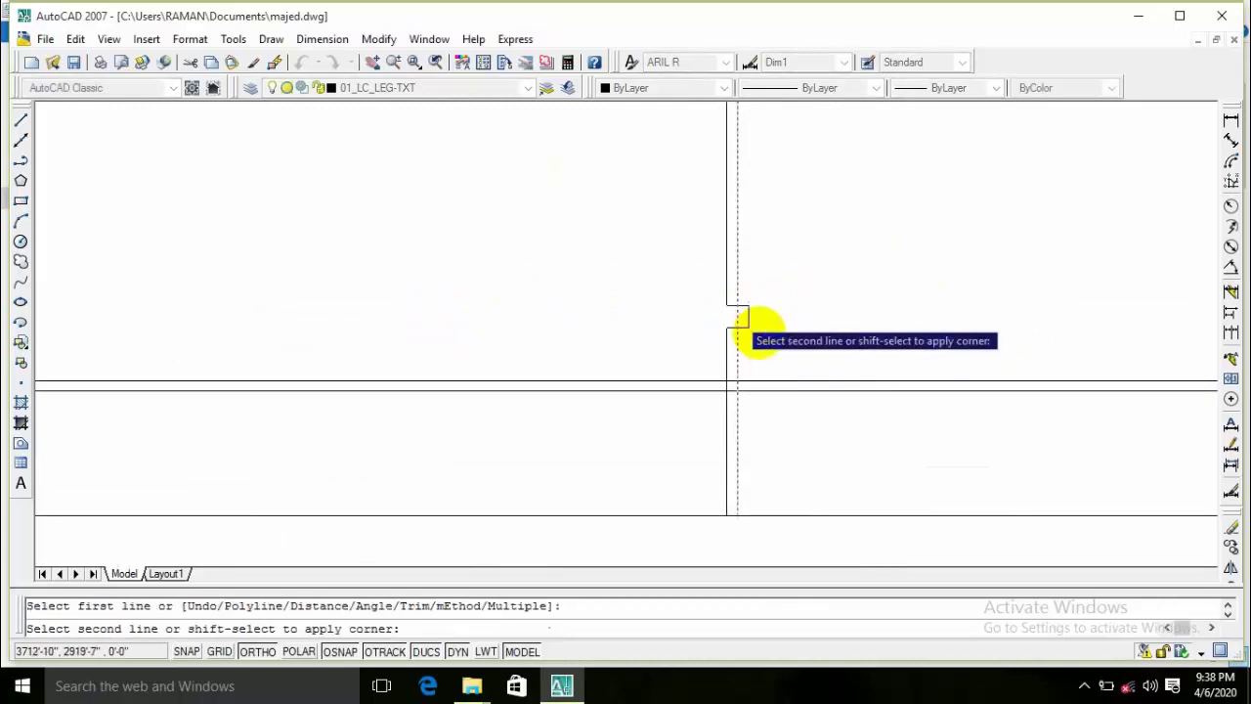
pyautogui.click(768, 382)
pyautogui.press('Return')
pyautogui.scroll(-1, 811, 293)
pyautogui.scroll(-1, 850, 264)
pyautogui.press('Escape')
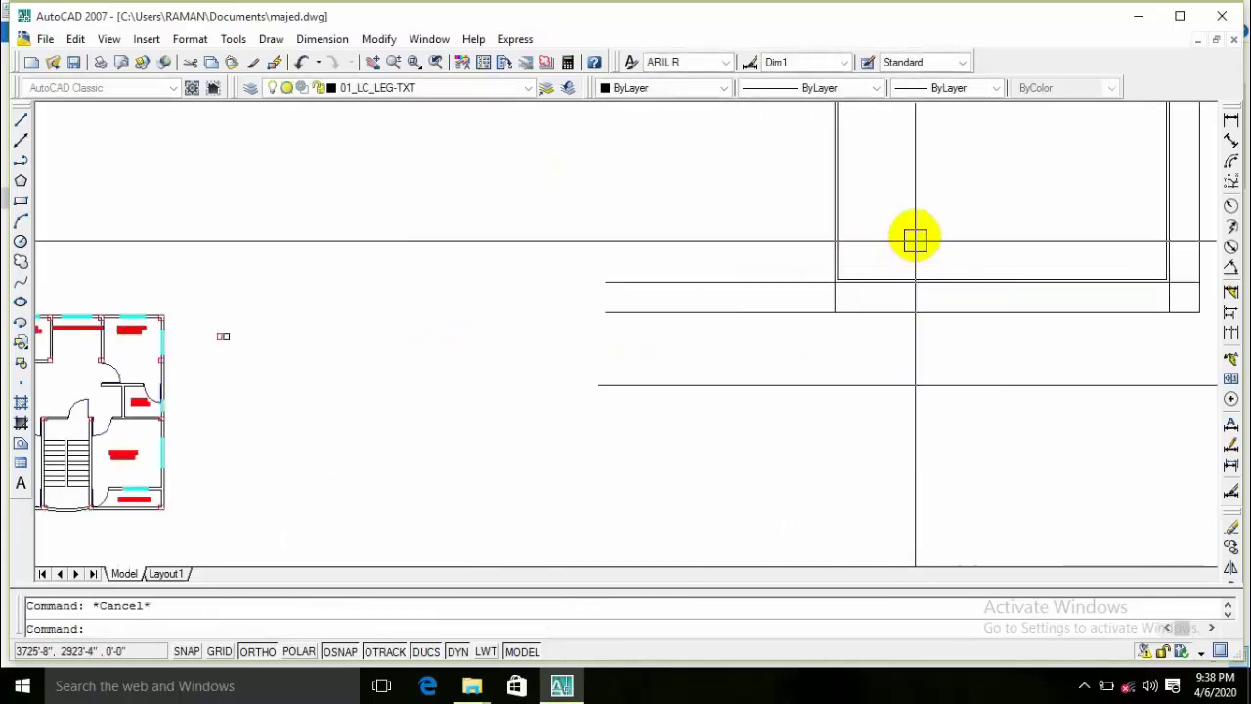
pyautogui.scroll(-1, 894, 259)
# Step: Trim the overlapping horizontal and vertical line ends at the house corners
pyautogui.write('tr')
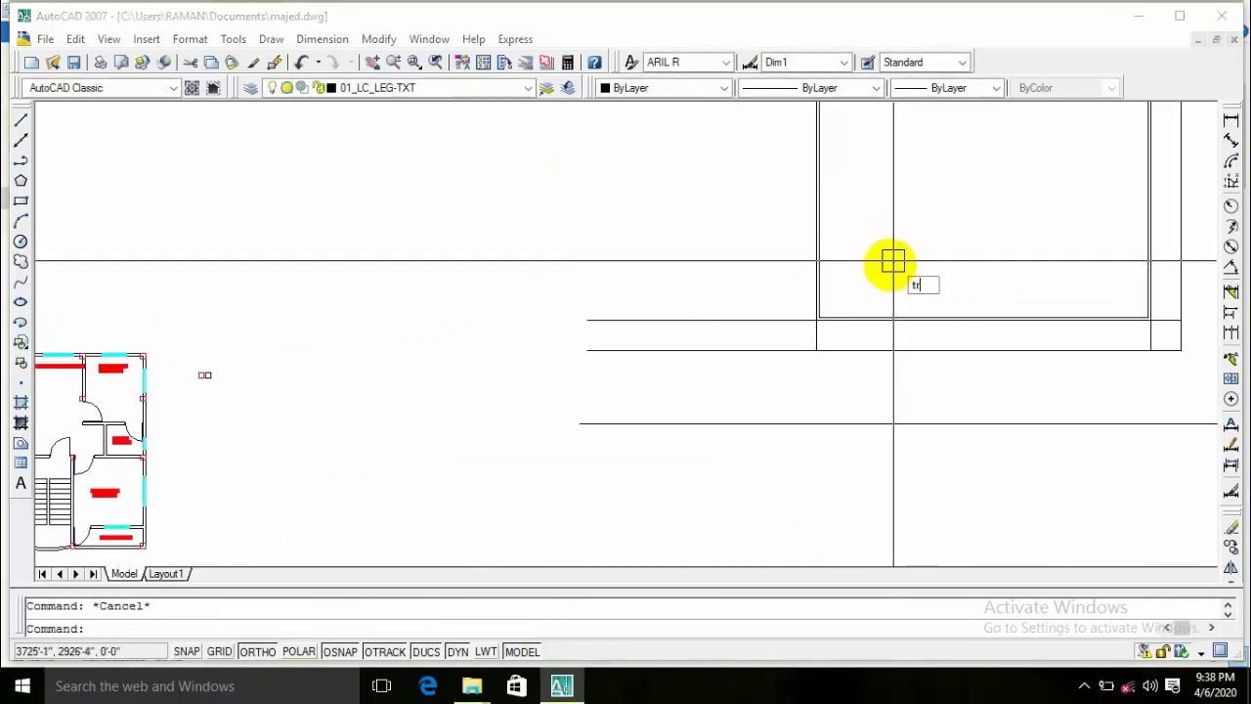
pyautogui.press('Return')
pyautogui.press('Return')
pyautogui.scroll(1, 835, 338)
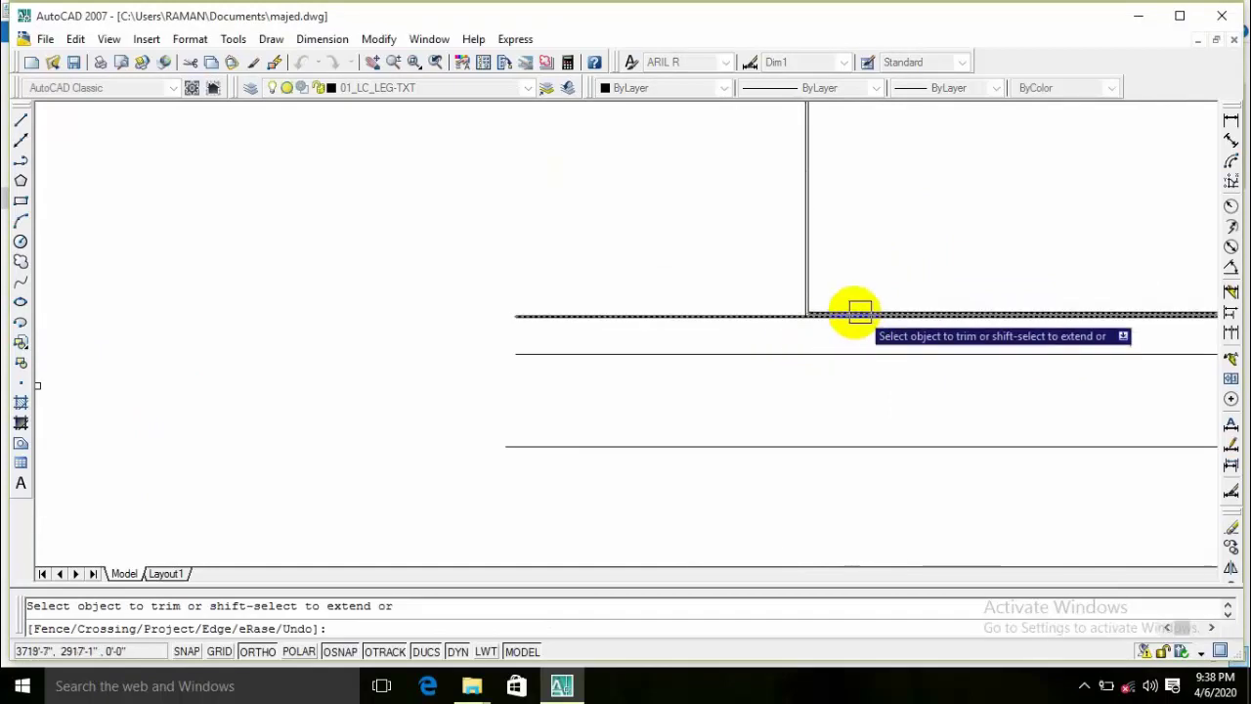
pyautogui.click(760, 316)
pyautogui.moveTo(944, 312); pyautogui.dragTo(418, 273, button='middle')
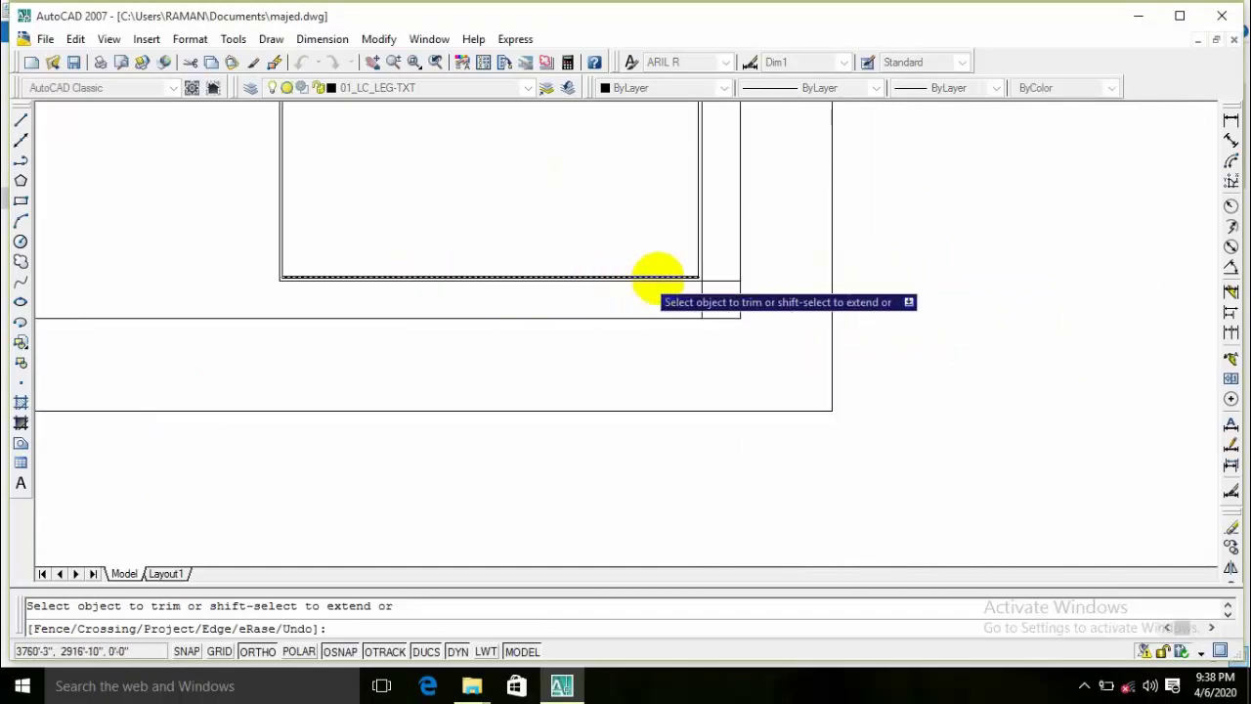
pyautogui.click(723, 283)
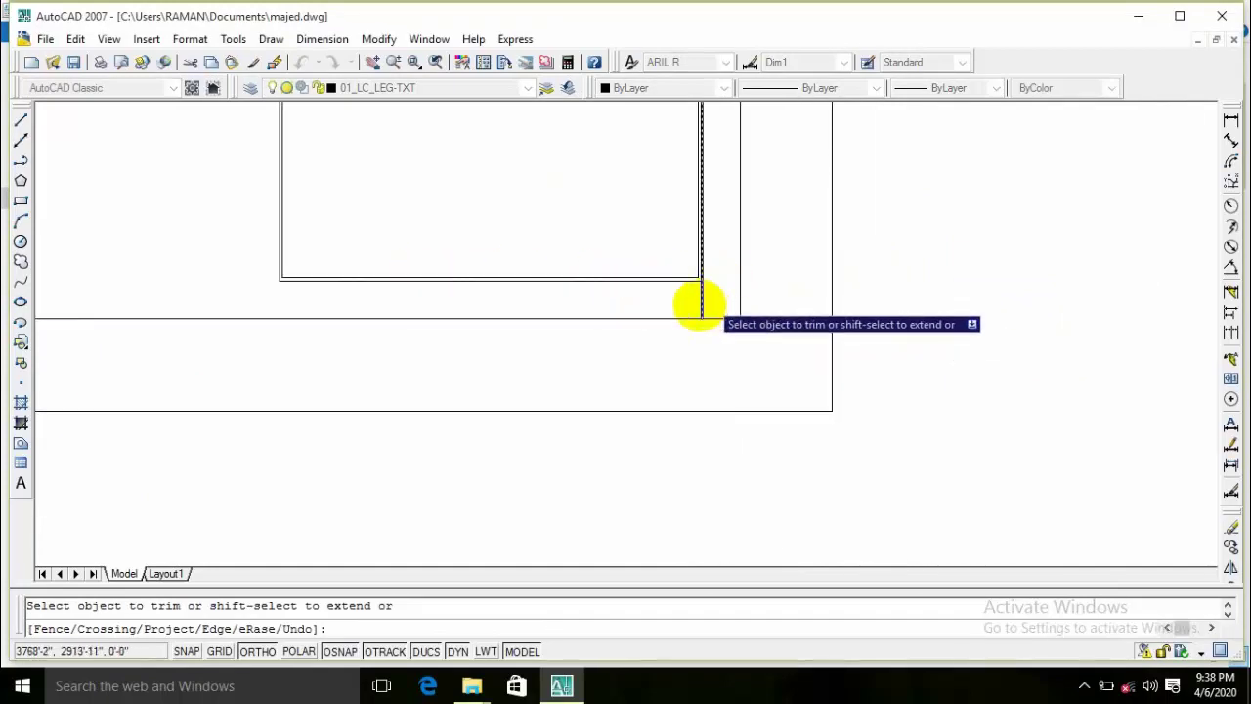
pyautogui.scroll(-2, 486, 249)
pyautogui.moveTo(499, 198); pyautogui.dragTo(556, 405, button='middle')
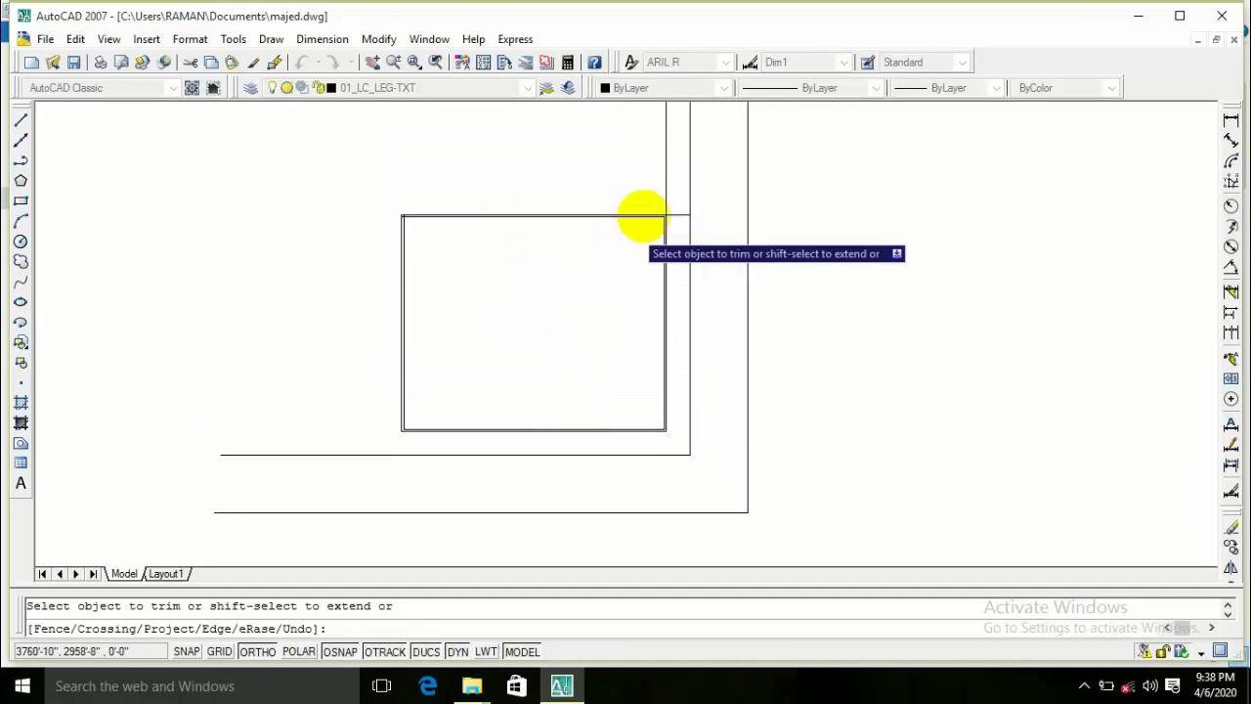
pyautogui.scroll(5, 671, 255)
pyautogui.scroll(-4, 484, 185)
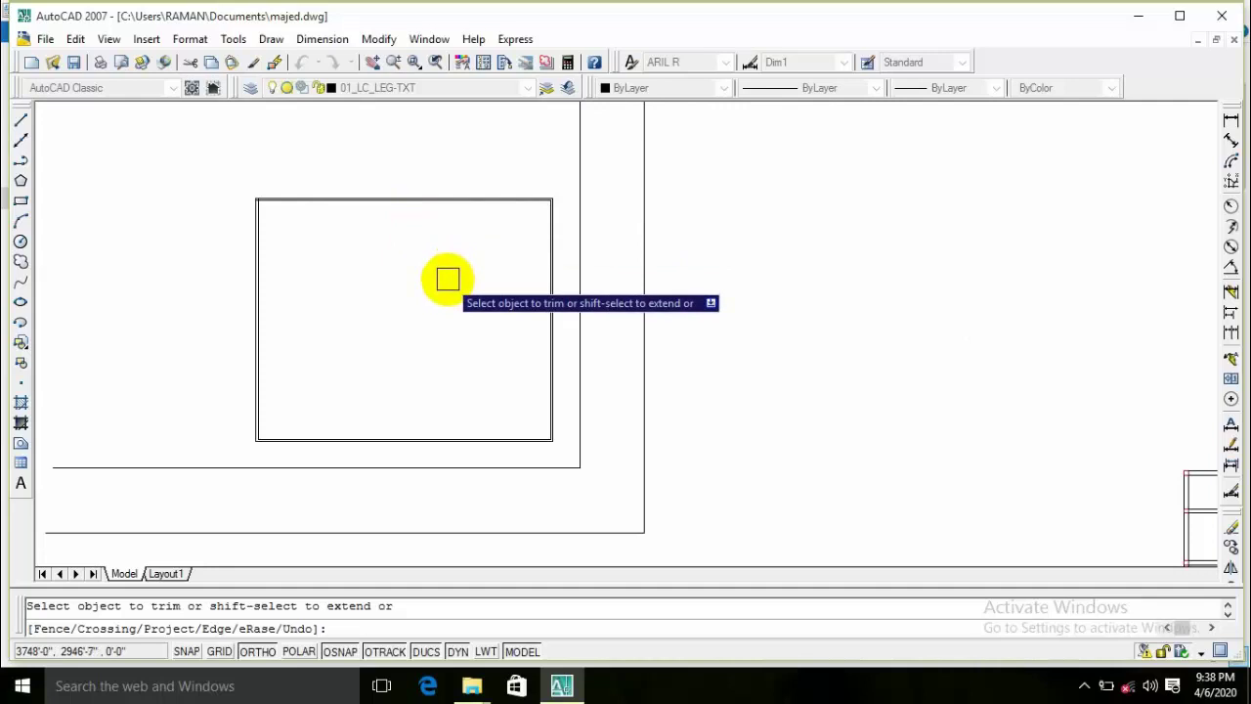
pyautogui.press('Return')
pyautogui.scroll(5, 394, 173)
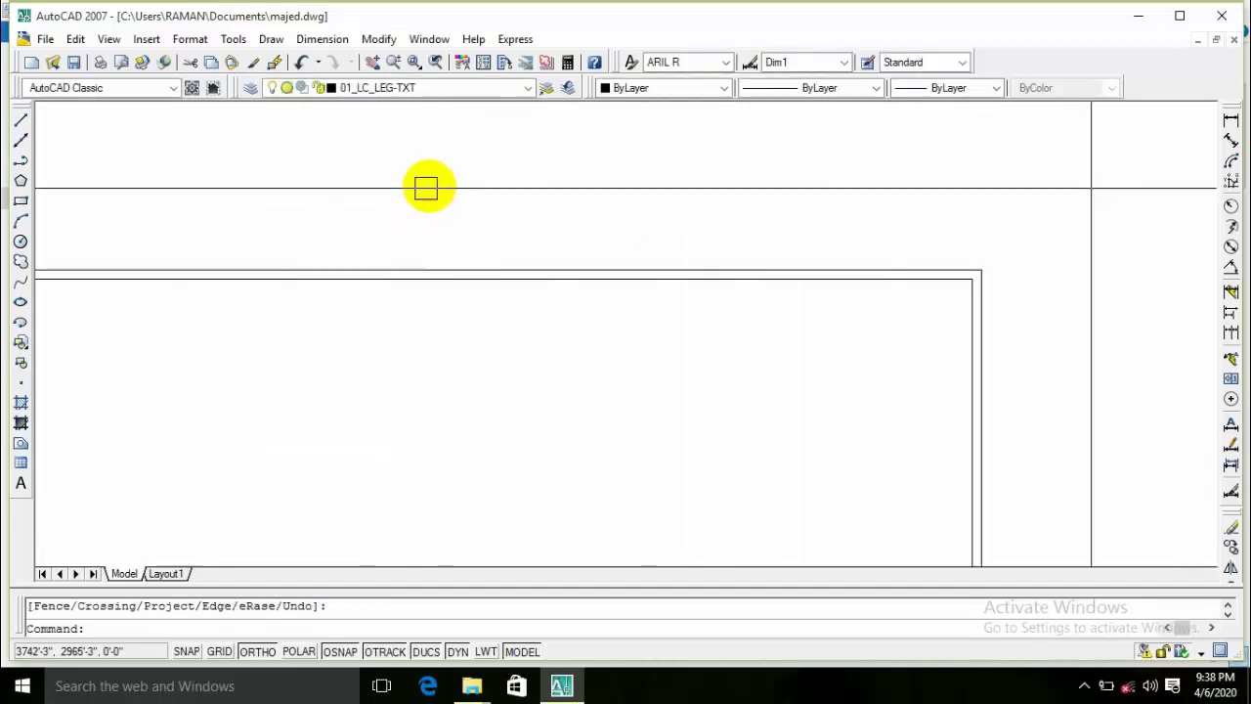
pyautogui.scroll(-3, 427, 187)
# Step: Offset the house's top wall line 5' upward
pyautogui.moveTo(472, 159); pyautogui.dragTo(486, 202, button='middle')
pyautogui.write('o')
pyautogui.press('Return')
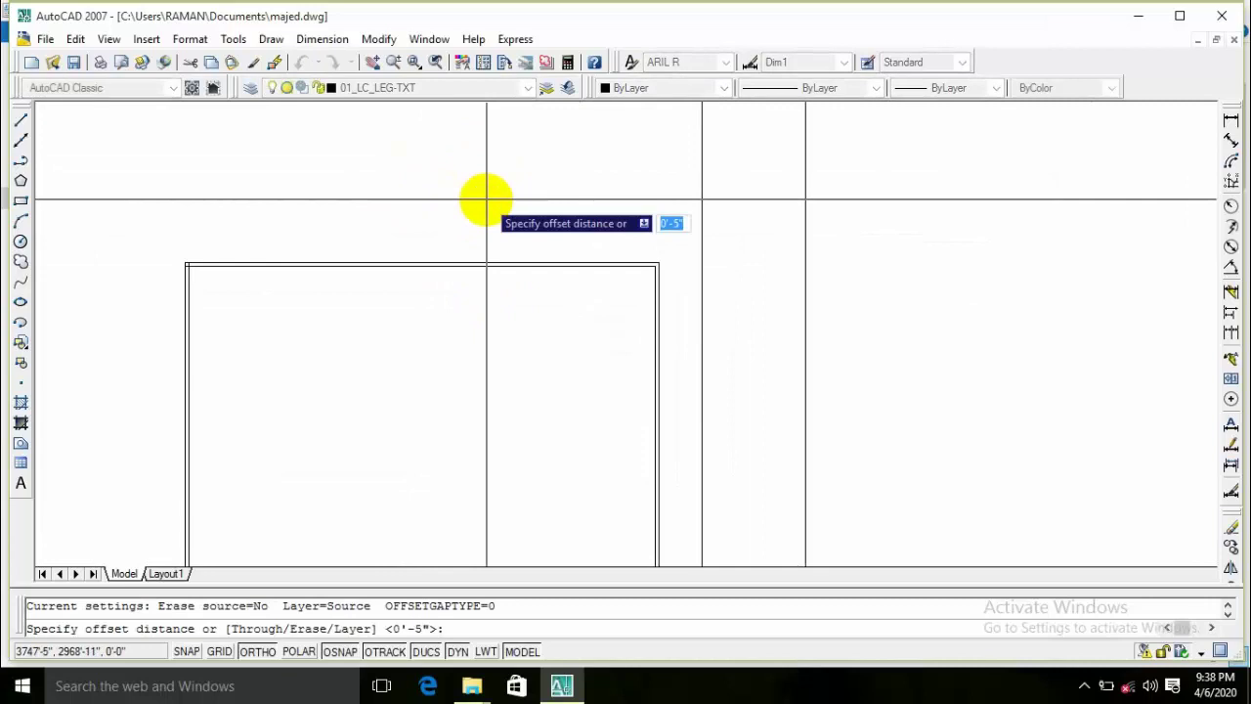
pyautogui.write('5')
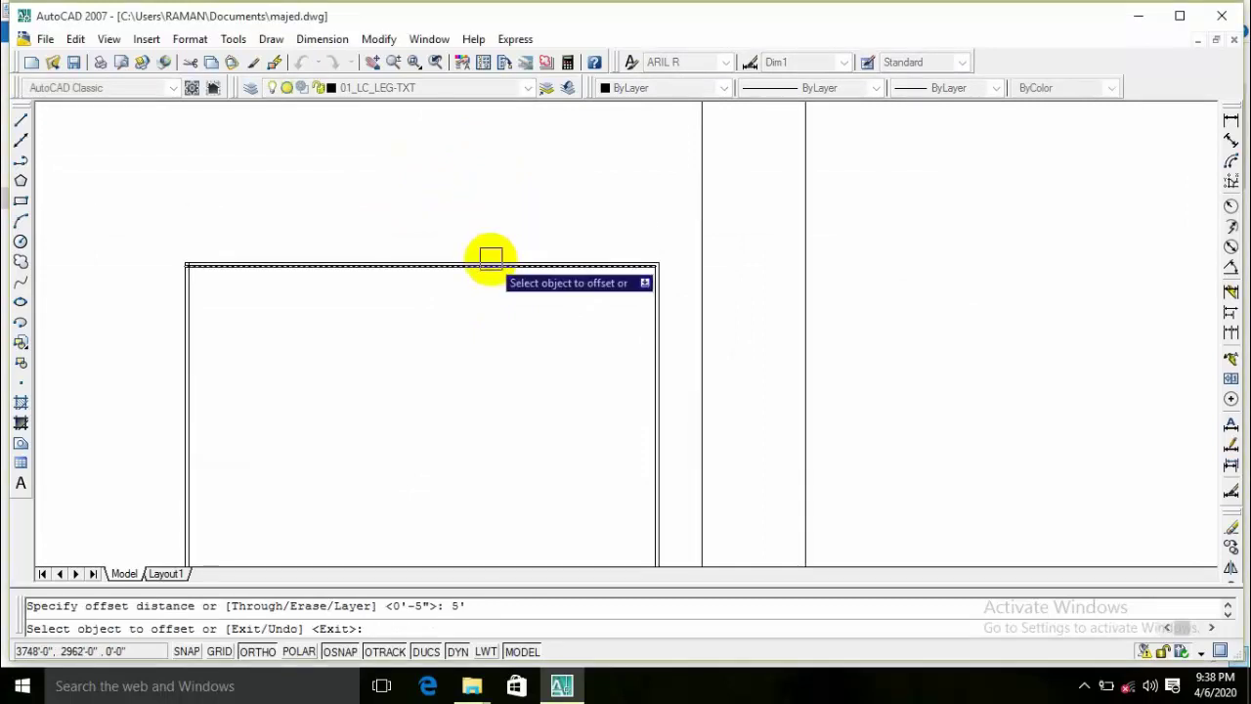
pyautogui.click(495, 260)
pyautogui.click(519, 185)
pyautogui.moveTo(129, 363); pyautogui.dragTo(394, 316, button='middle')
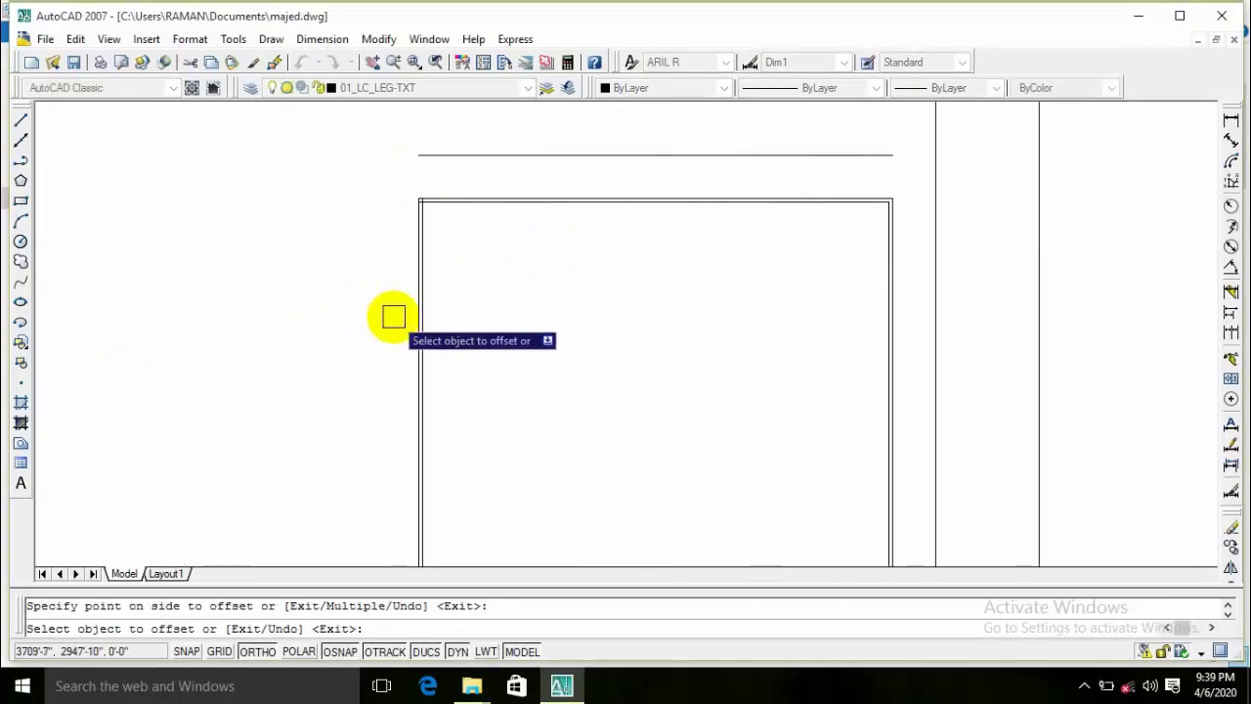
pyautogui.scroll(3, 440, 316)
pyautogui.scroll(-2, 428, 322)
pyautogui.press('Return')
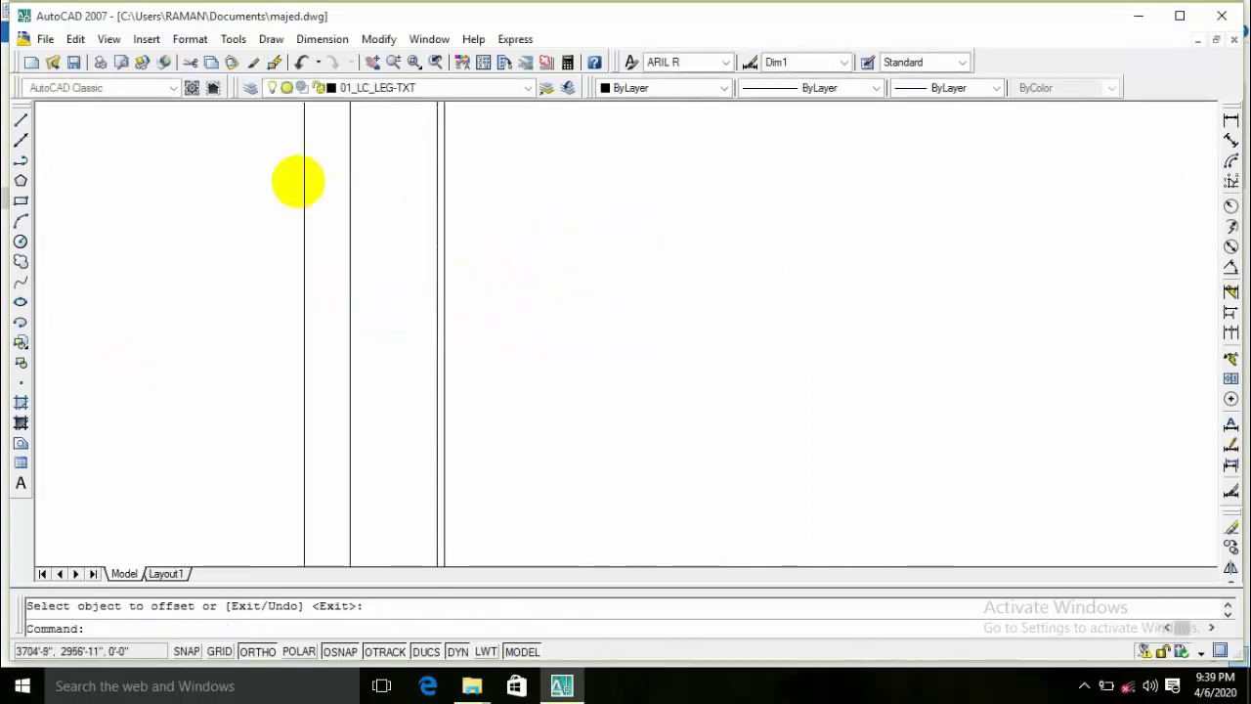
# Step: Chamfer the new top line with the left vertical line into a square corner
pyautogui.scroll(-2, 299, 181)
pyautogui.scroll(-2, 269, 343)
pyautogui.write('cha')
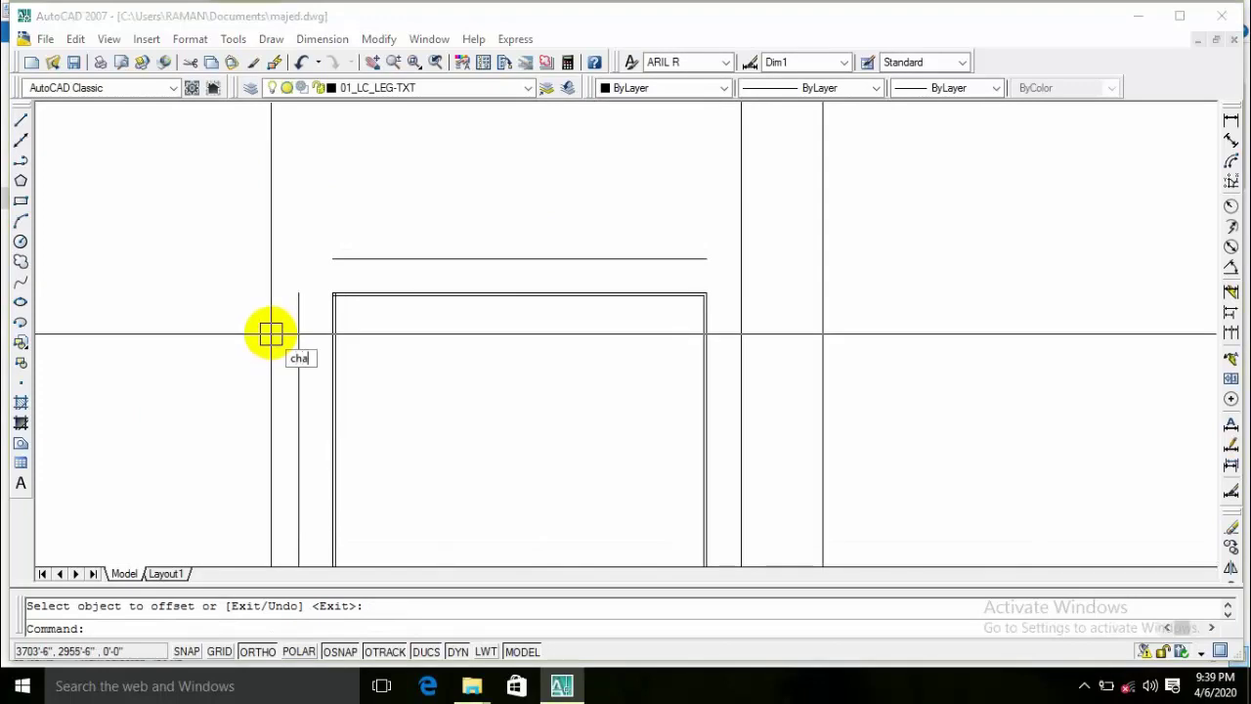
pyautogui.press('Return')
pyautogui.click(298, 337)
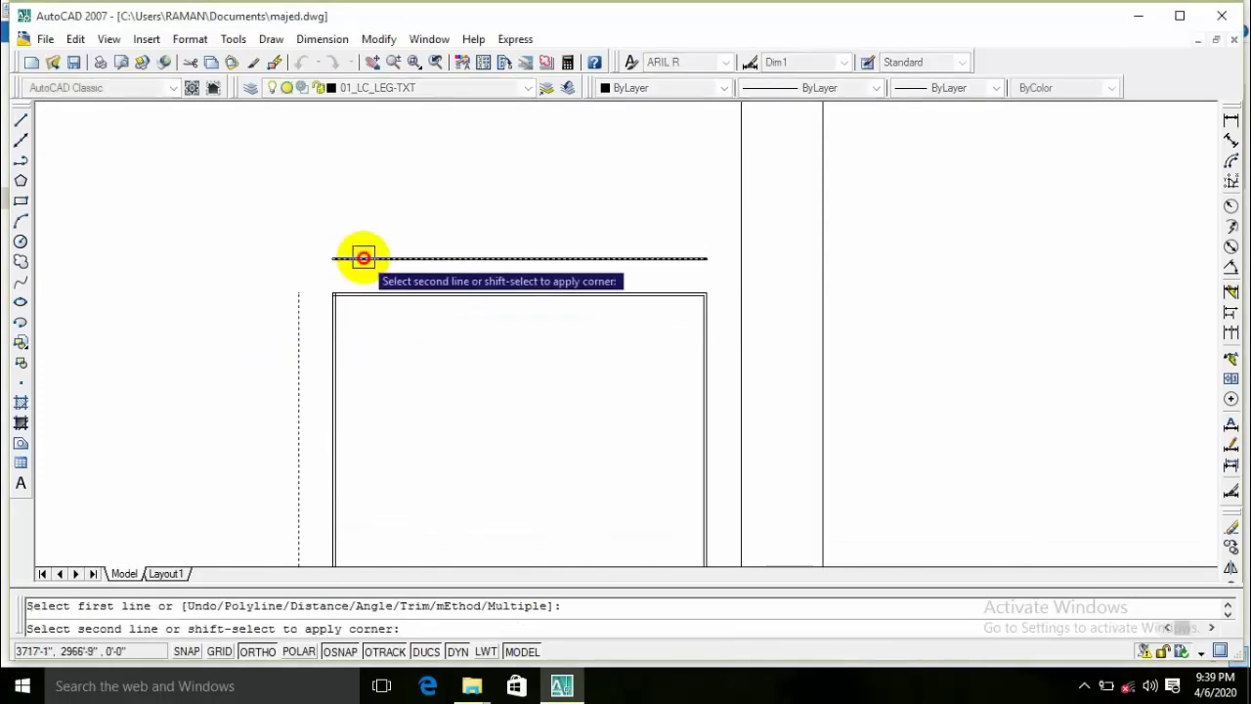
pyautogui.click(364, 257)
pyautogui.scroll(-3, 327, 299)
pyautogui.moveTo(338, 327); pyautogui.dragTo(354, 256, button='middle')
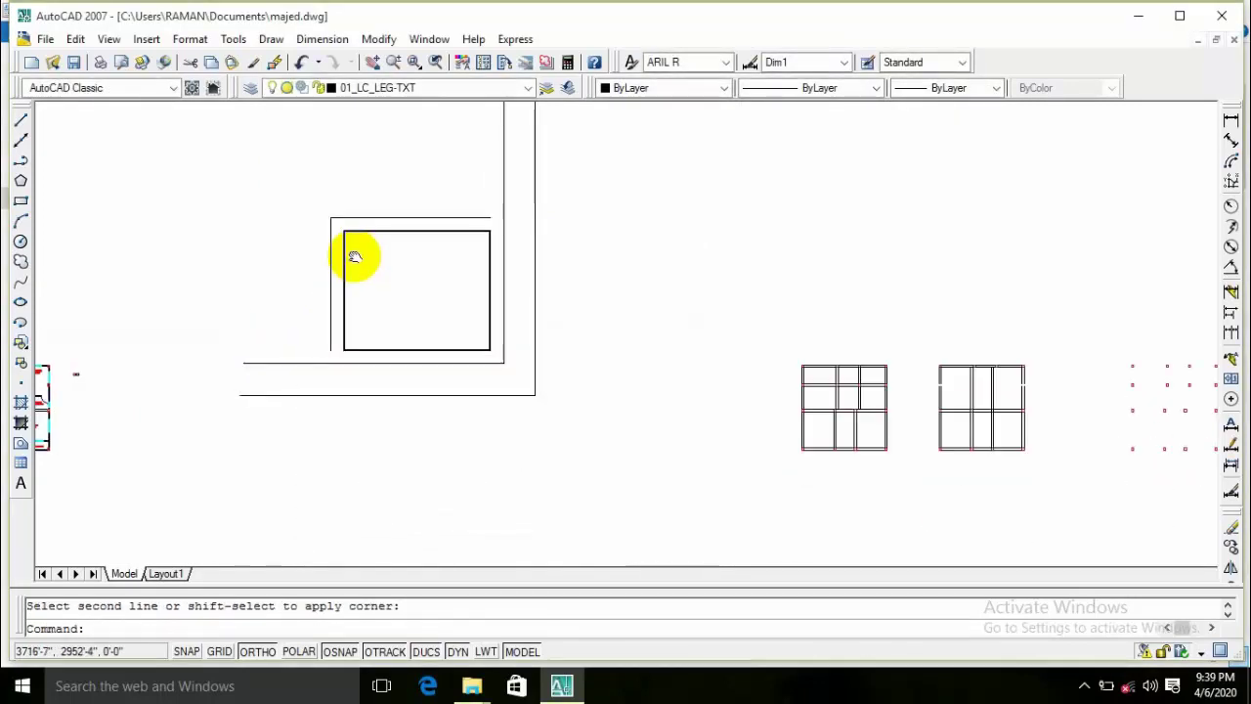
pyautogui.scroll(4, 336, 346)
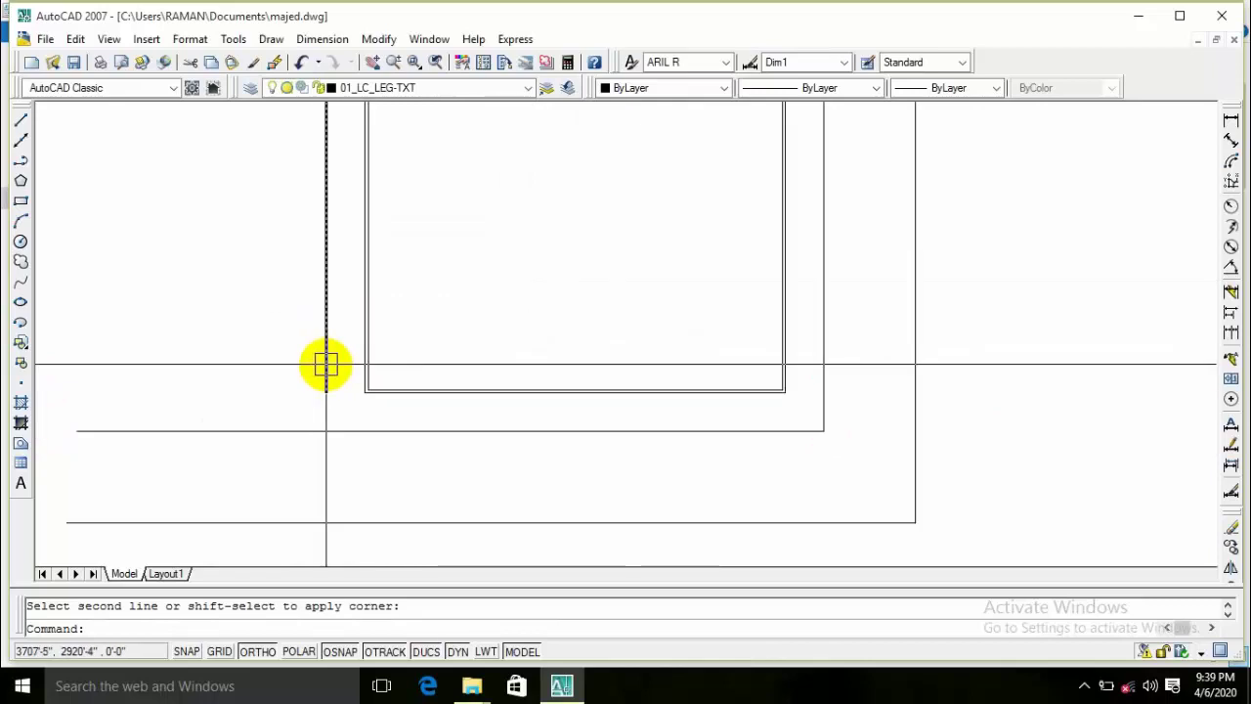
pyautogui.click(326, 394)
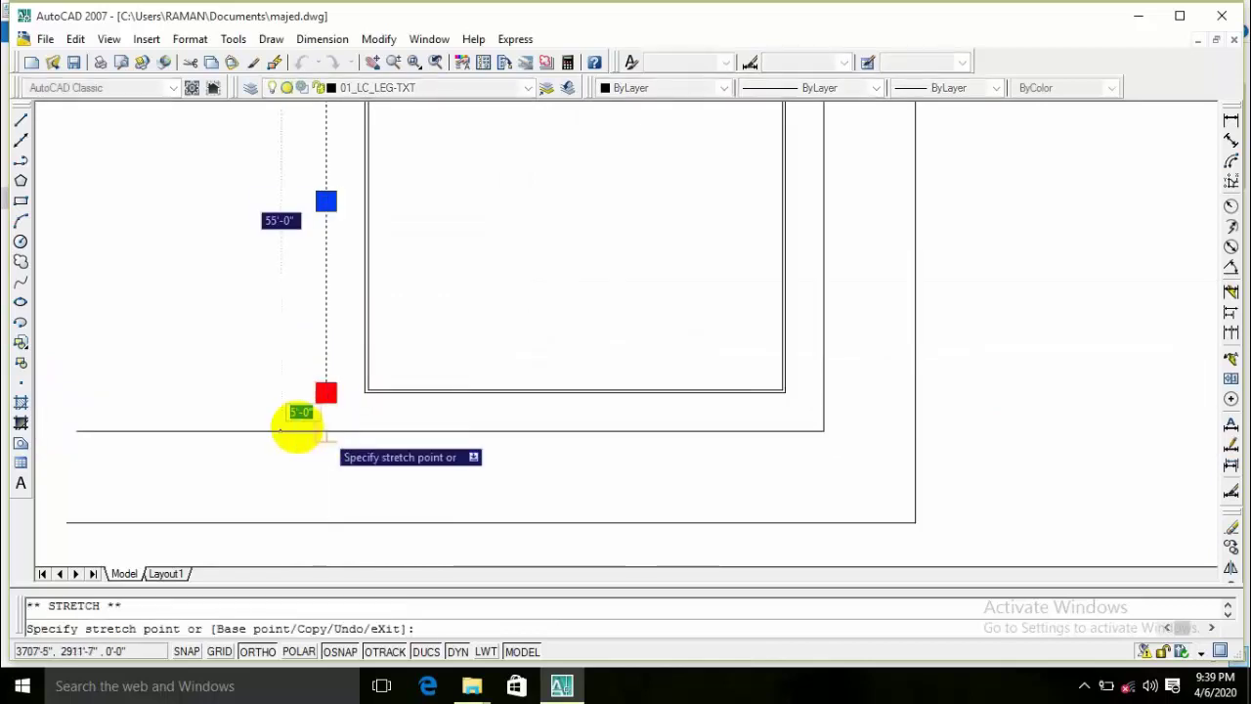
# Step: Stretch the right endpoint of the line above the house further to the right
pyautogui.press('Escape')
pyautogui.press('Escape')
pyautogui.scroll(-3, 260, 282)
pyautogui.scroll(5, 467, 227)
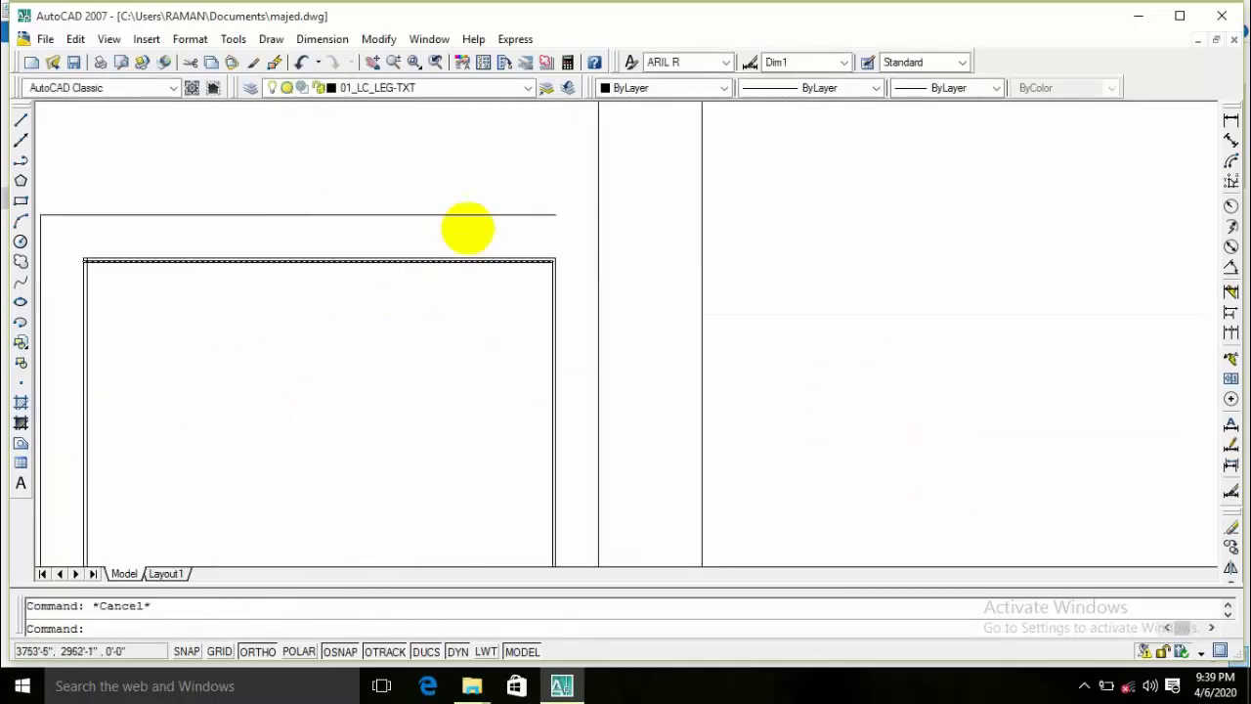
pyautogui.click(479, 215)
pyautogui.click(554, 214)
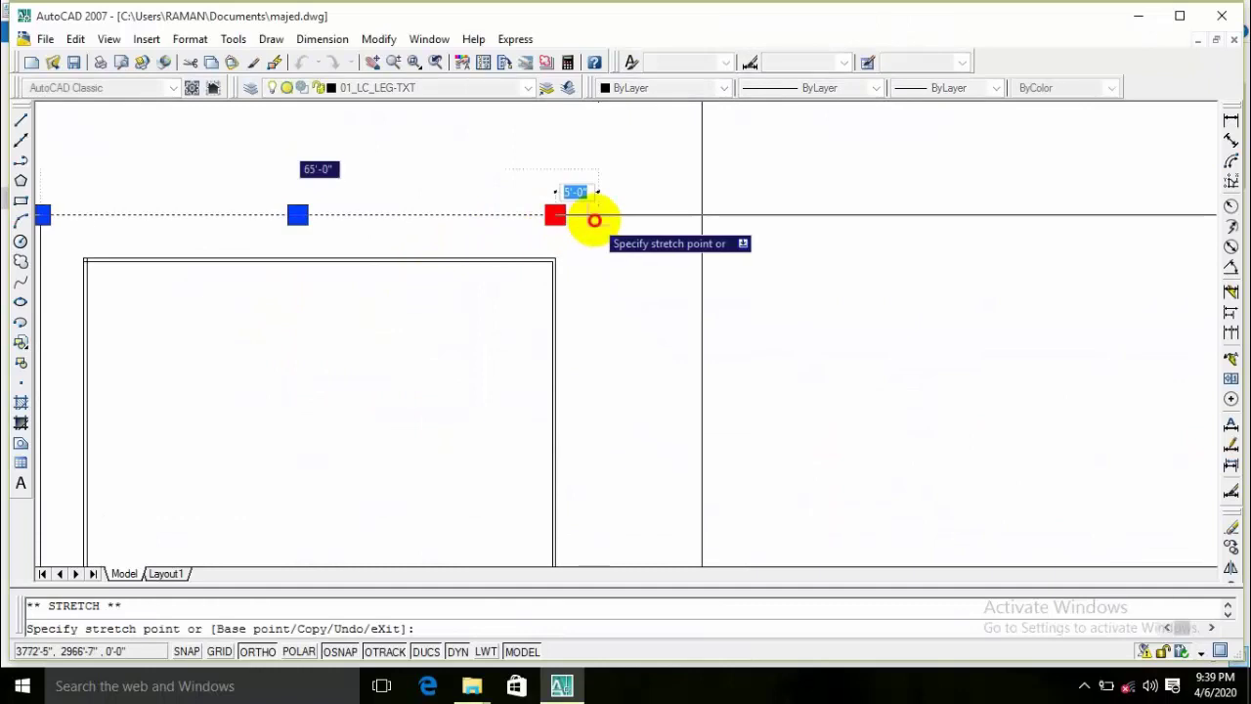
pyautogui.click(595, 216)
pyautogui.press('Escape')
pyautogui.scroll(-2, 447, 302)
pyautogui.moveTo(424, 315)
pyautogui.mouseDown(button='middle')
pyautogui.moveTo(503, 226)
pyautogui.moveTo(528, 282)
pyautogui.mouseUp(button='middle')
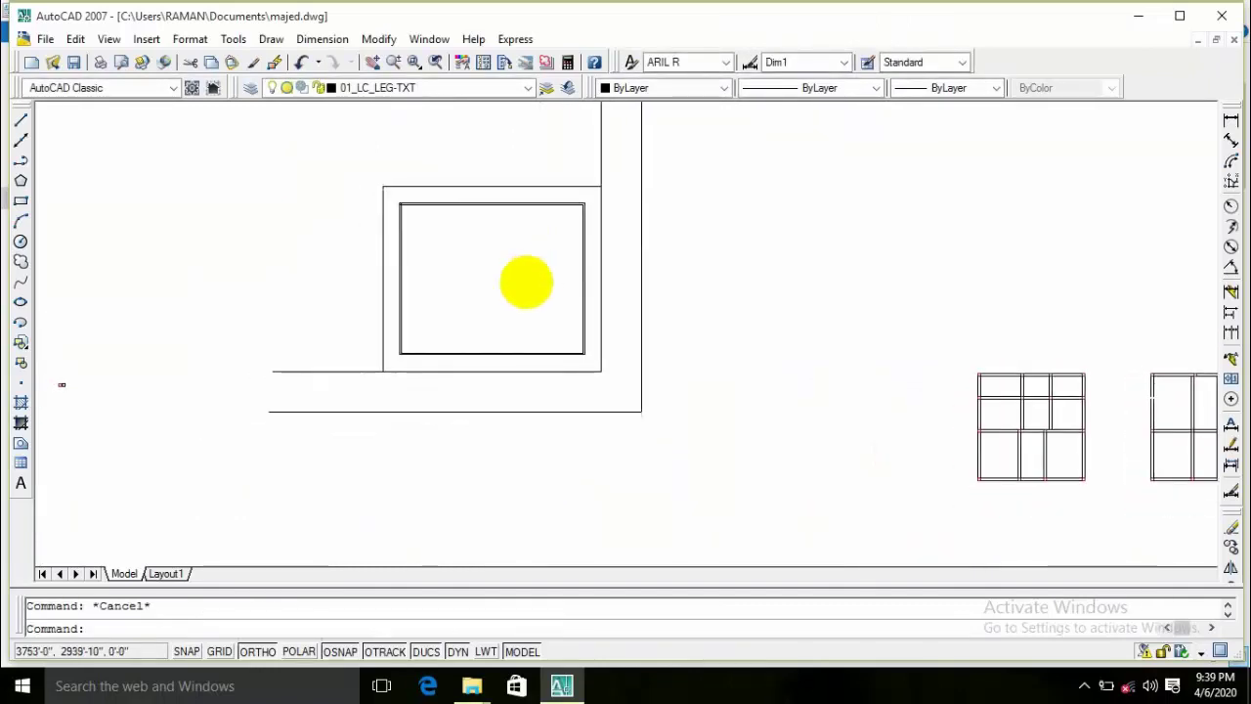
pyautogui.click(1230, 122)
pyautogui.scroll(3, 506, 223)
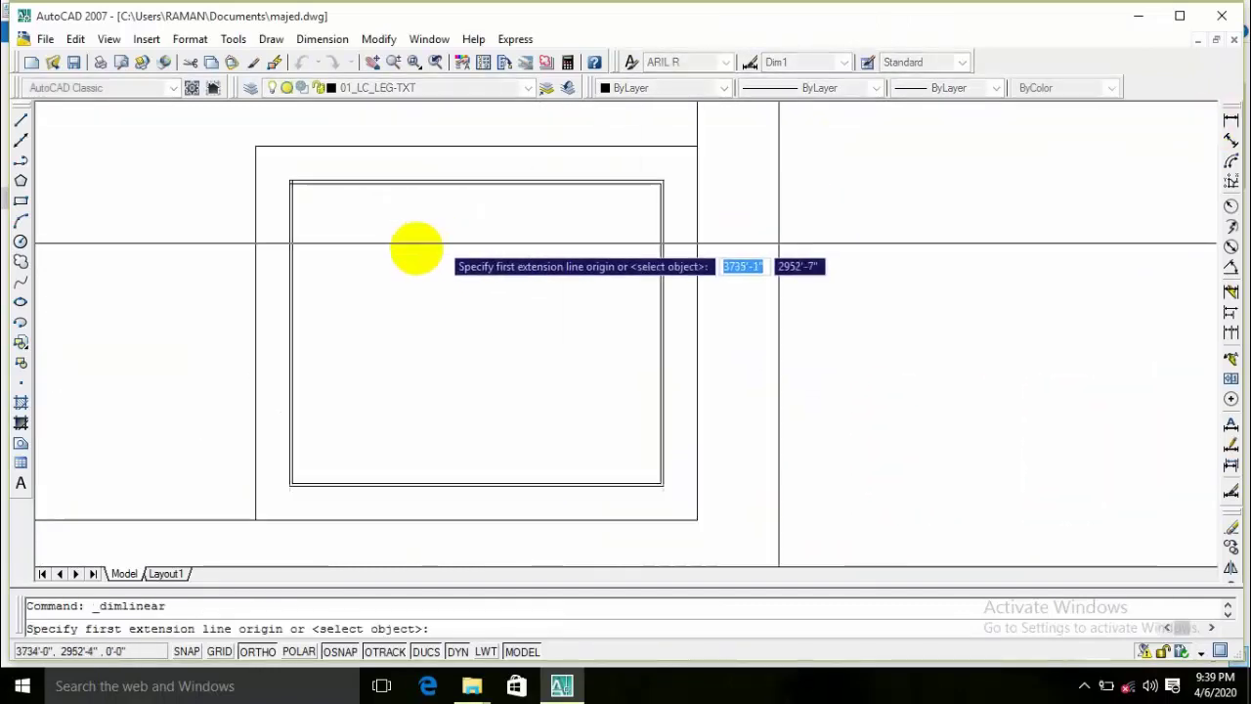
pyautogui.click(301, 239)
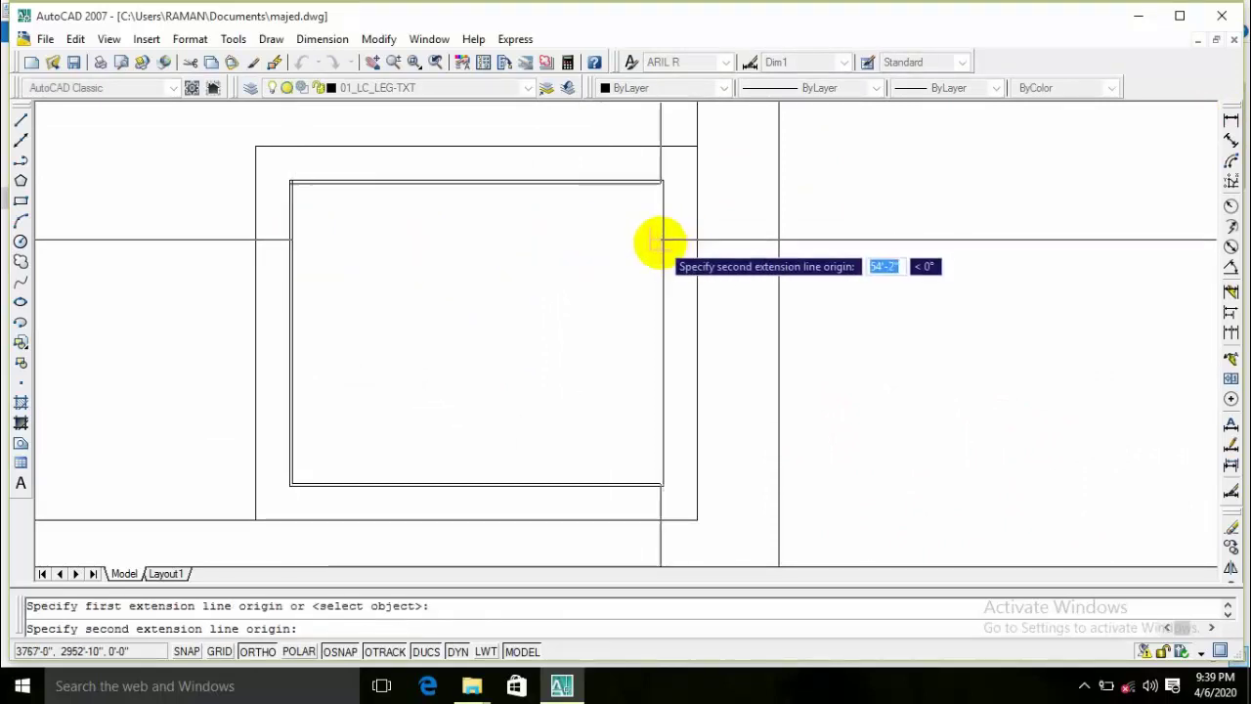
pyautogui.click(661, 239)
pyautogui.click(441, 257)
pyautogui.scroll(3, 405, 296)
pyautogui.scroll(-2, 554, 291)
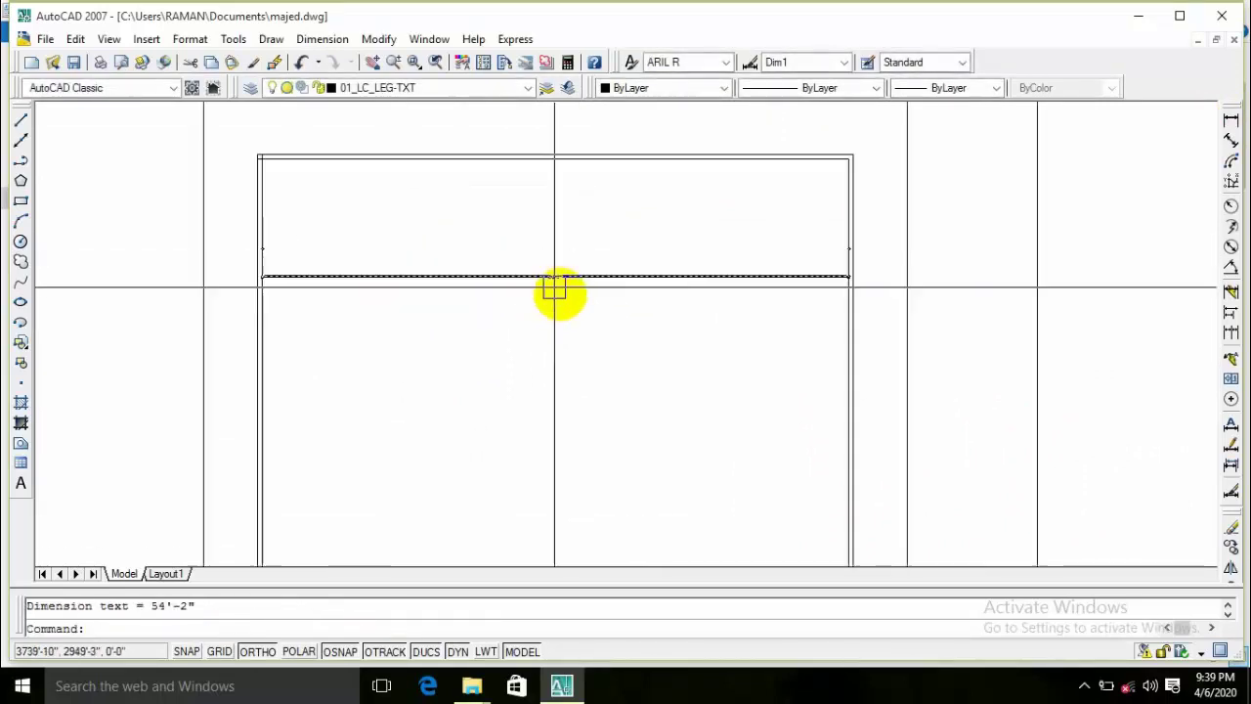
pyautogui.scroll(-2, 554, 290)
pyautogui.press('Return')
pyautogui.click(640, 155)
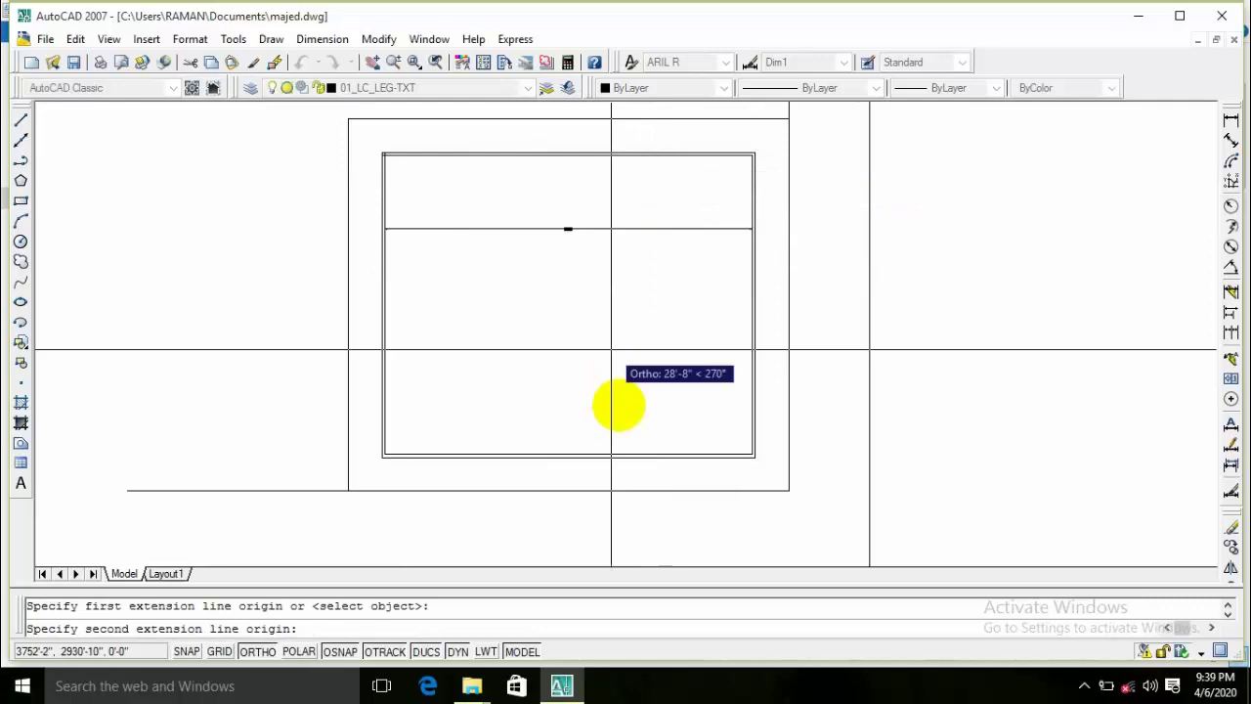
pyautogui.click(645, 445)
pyautogui.click(665, 292)
pyautogui.scroll(3, 513, 293)
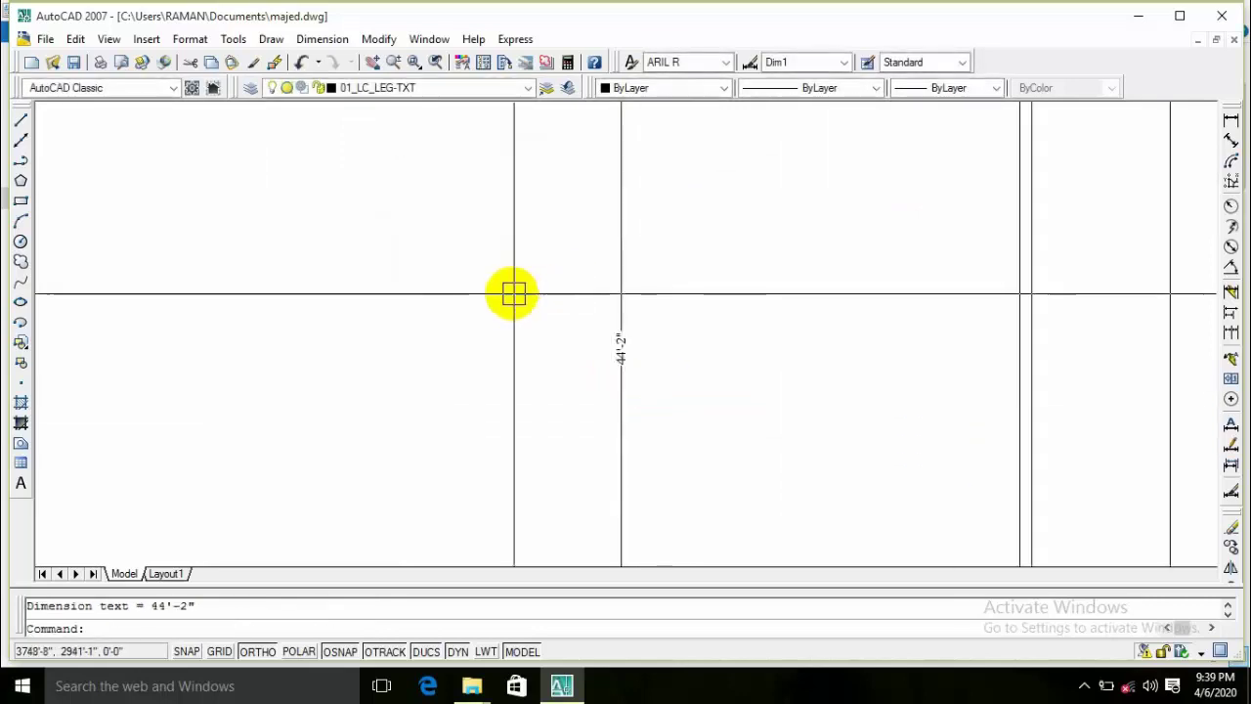
pyautogui.scroll(2, 587, 245)
pyautogui.click(606, 196)
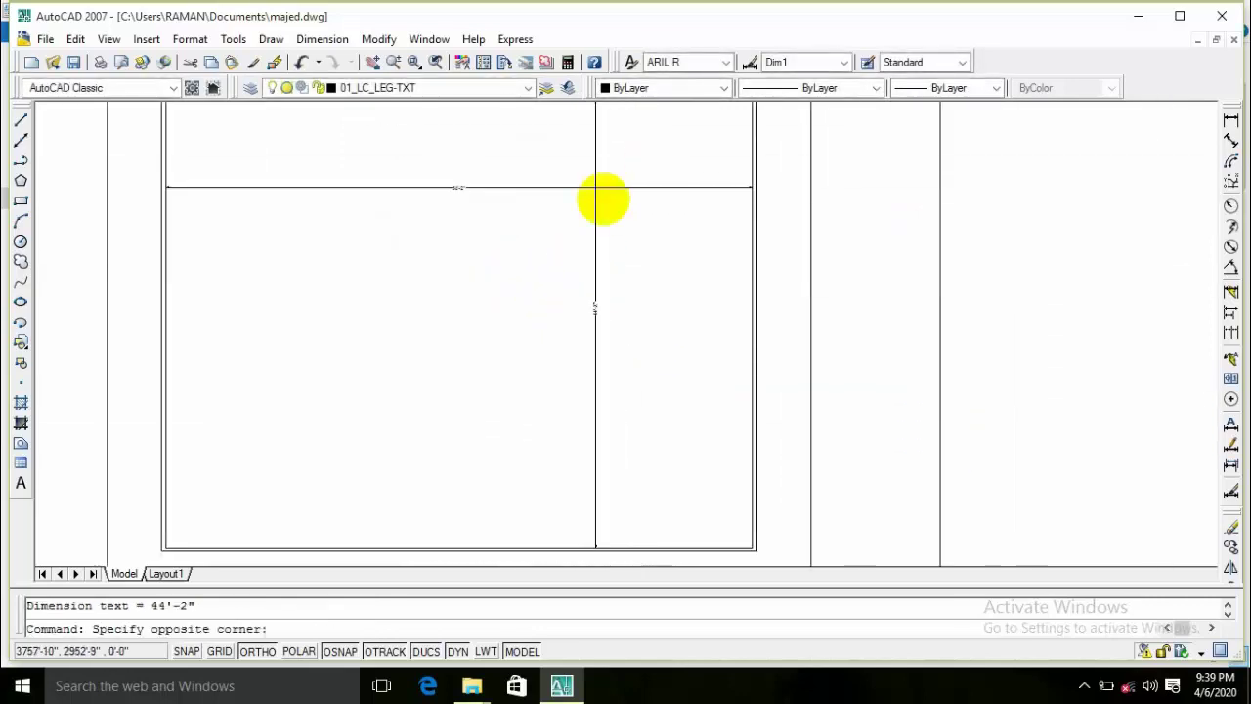
pyautogui.click(522, 256)
pyautogui.press('Delete')
# Step: Start a polyline at the kitchen's top-left corner, continuing to the C. Bed Room's outer corner
pyautogui.scroll(-3, 469, 270)
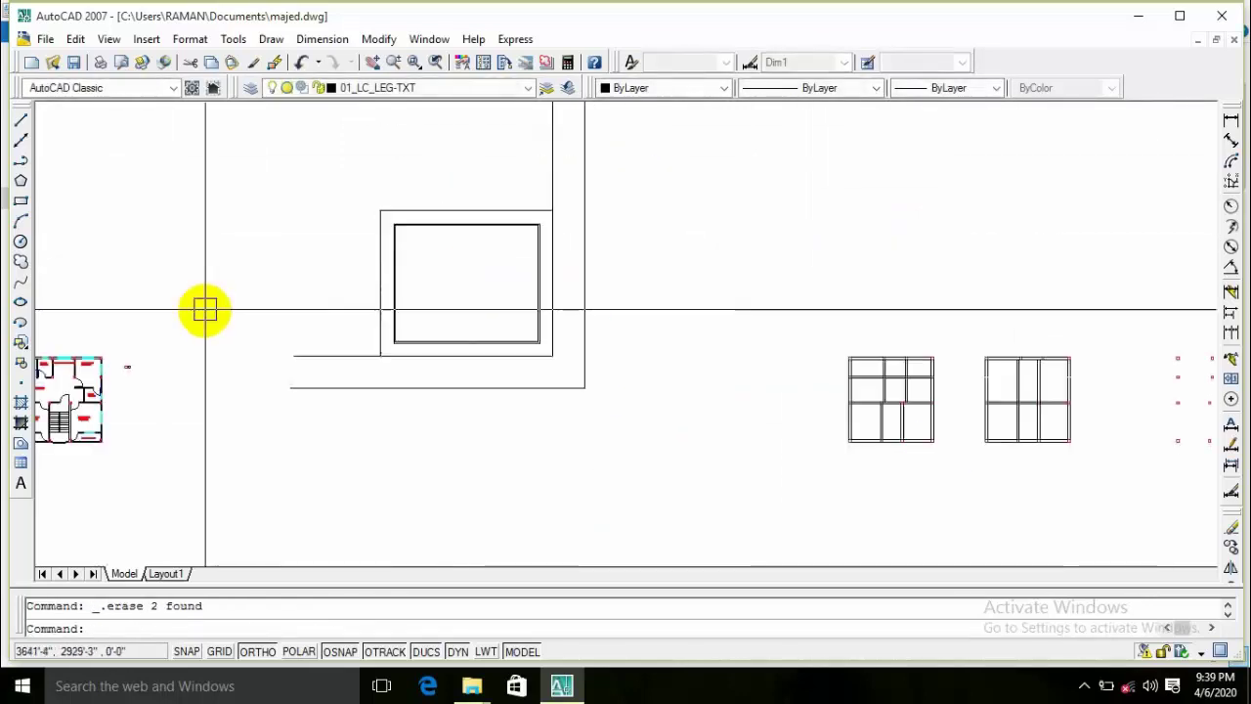
pyautogui.scroll(-4, 204, 306)
pyautogui.scroll(3, 528, 312)
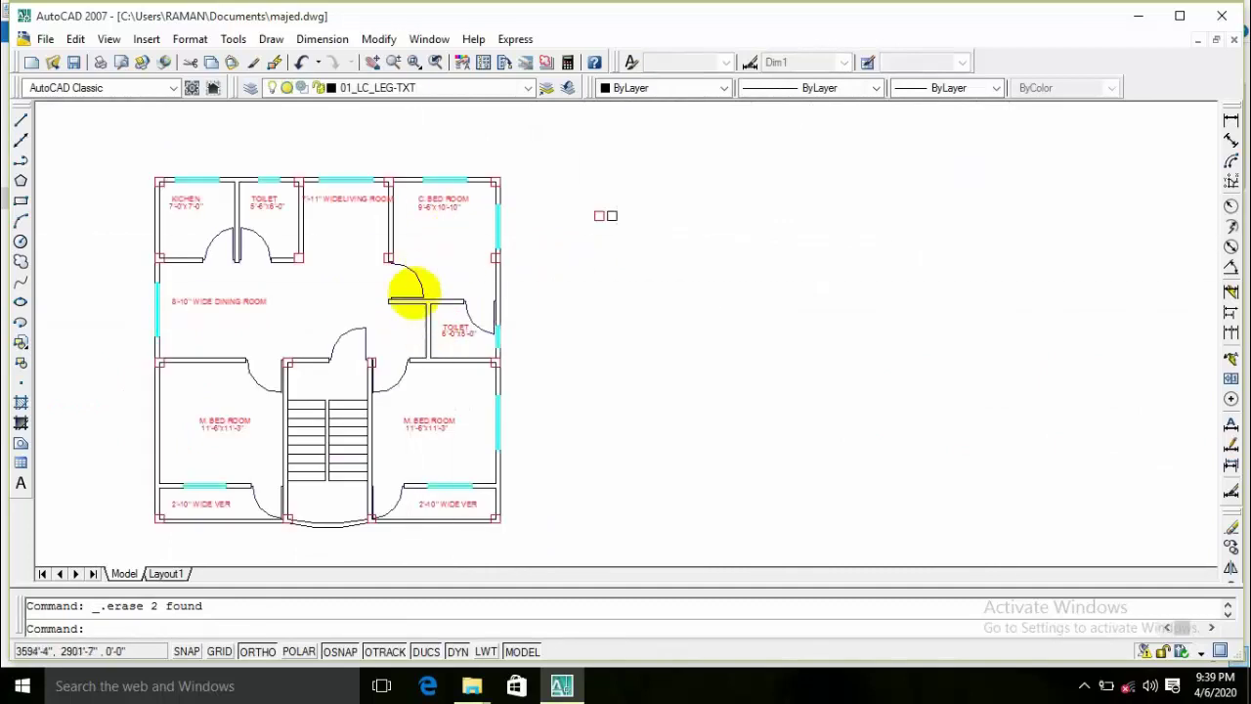
pyautogui.moveTo(412, 291); pyautogui.dragTo(576, 276, button='middle')
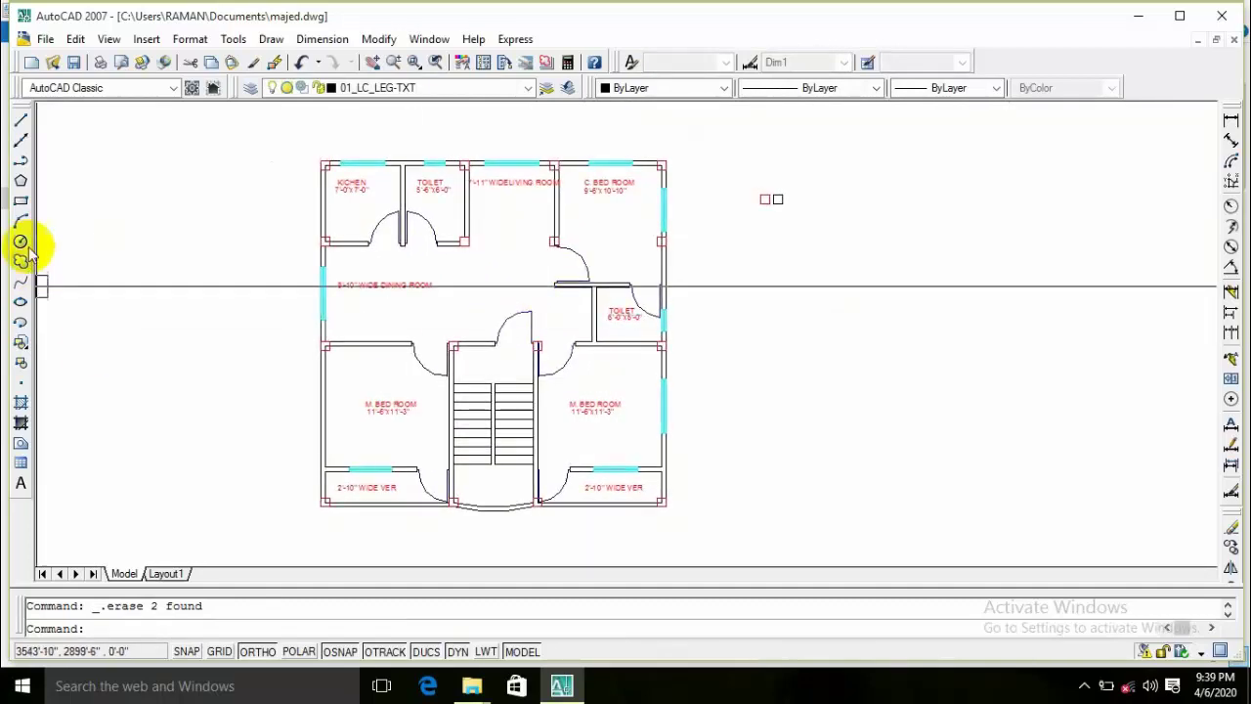
pyautogui.click(20, 168)
pyautogui.scroll(2, 299, 168)
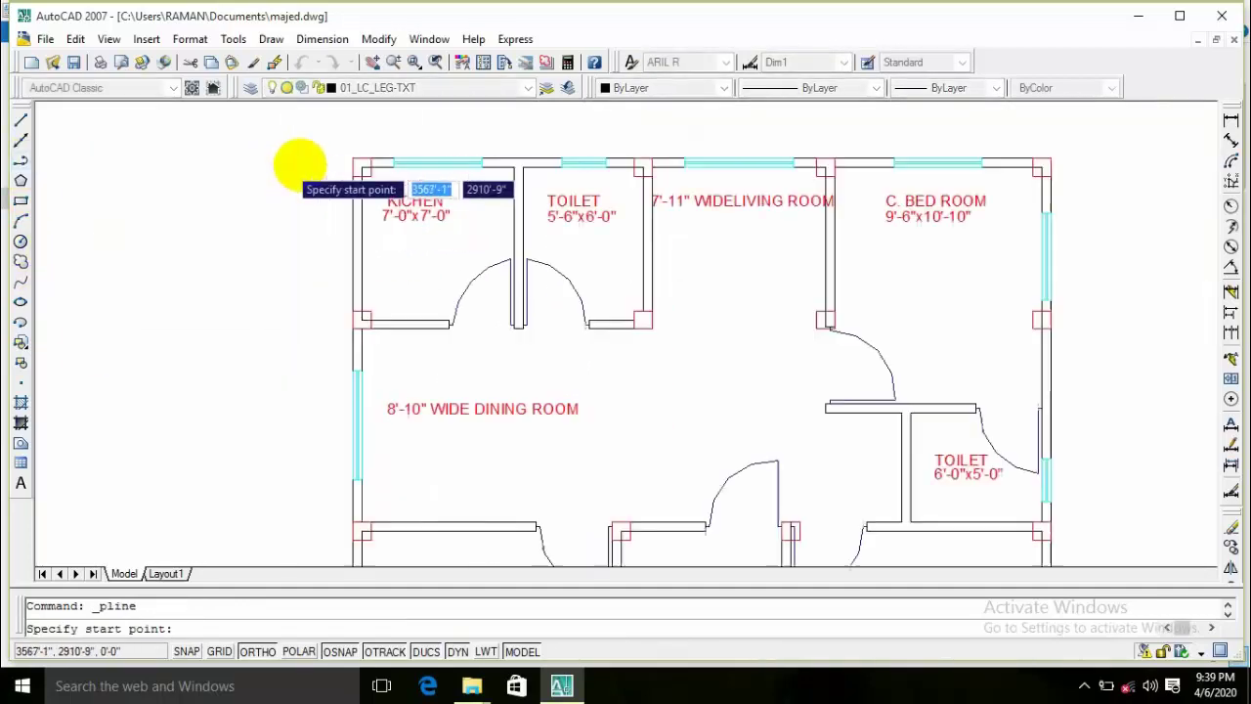
pyautogui.scroll(2, 371, 154)
pyautogui.click(441, 159)
pyautogui.scroll(-5, 265, 190)
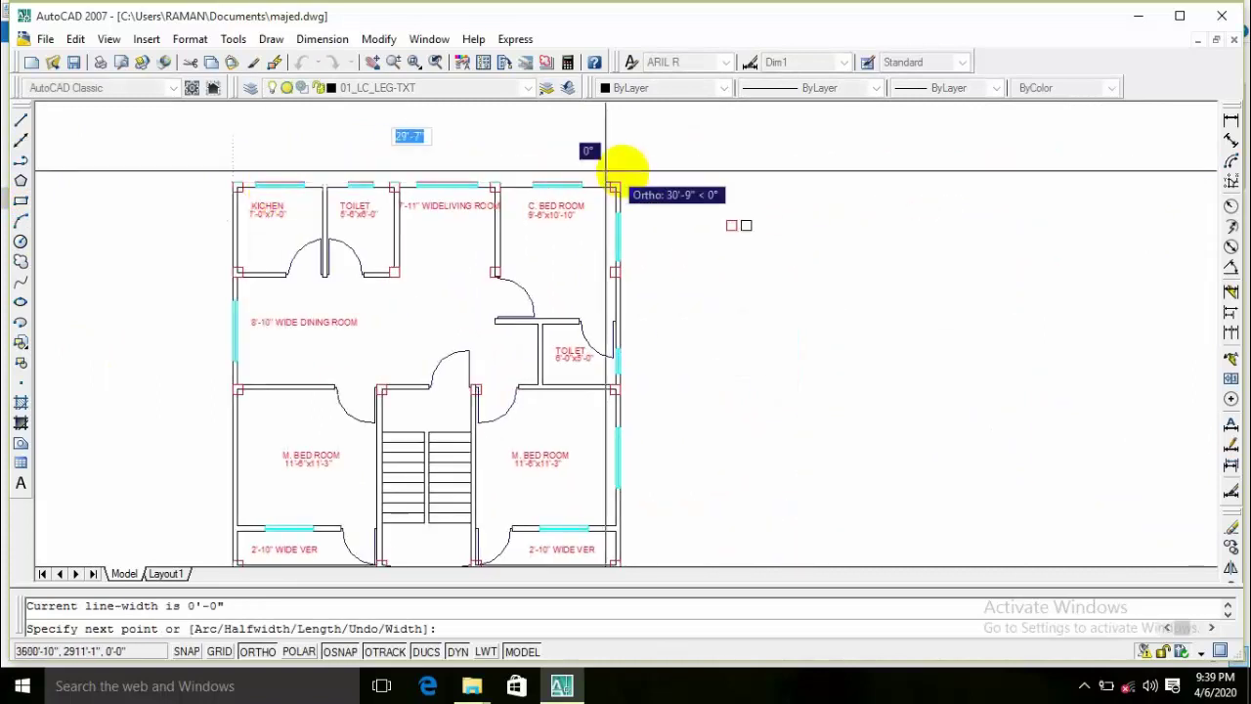
pyautogui.scroll(7, 606, 196)
pyautogui.click(592, 197)
pyautogui.scroll(-3, 596, 199)
pyautogui.scroll(-3, 609, 201)
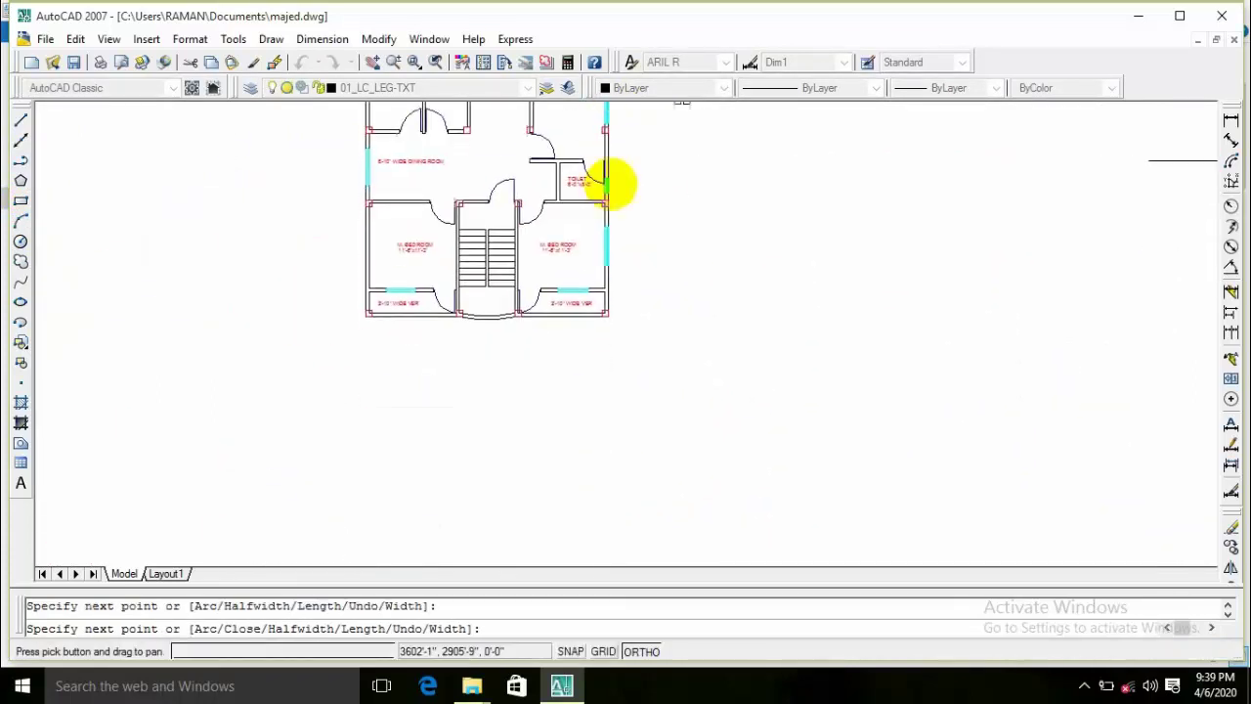
pyautogui.scroll(6, 609, 184)
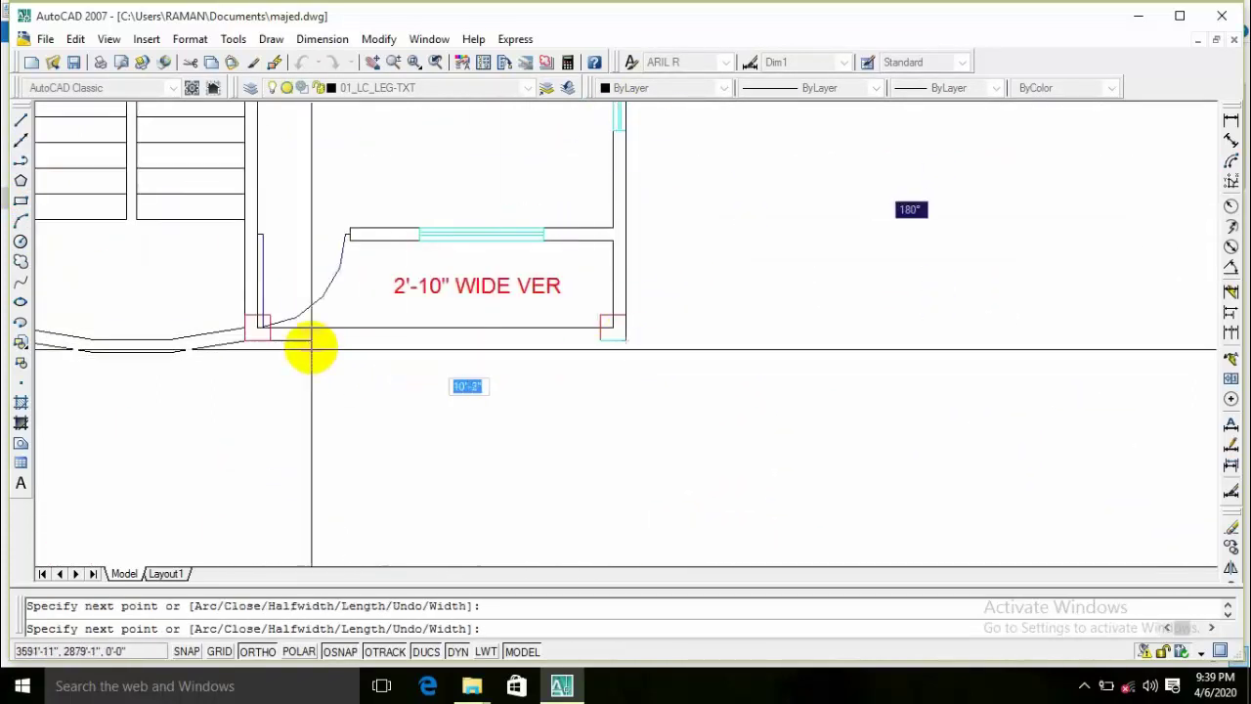
# Step: Continue the polyline along the stair bay to the wall midpoint, turning Ortho on
pyautogui.moveTo(307, 349); pyautogui.dragTo(586, 338, button='middle')
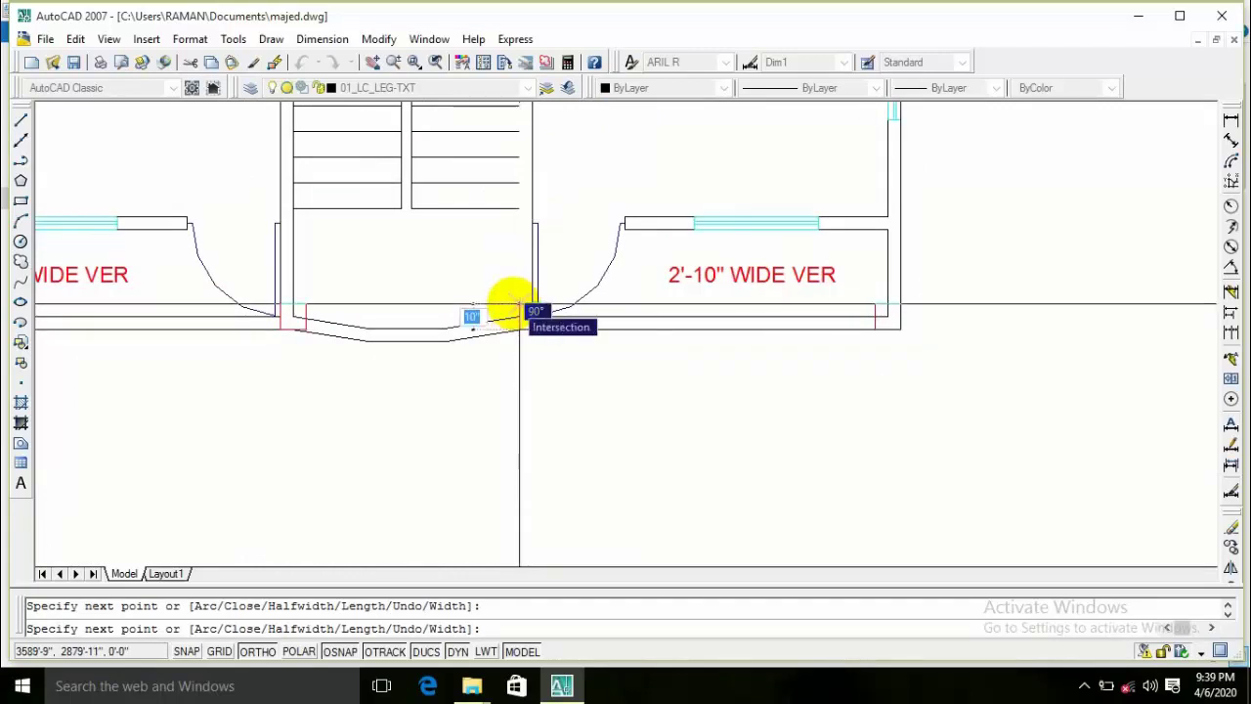
pyautogui.scroll(4, 519, 312)
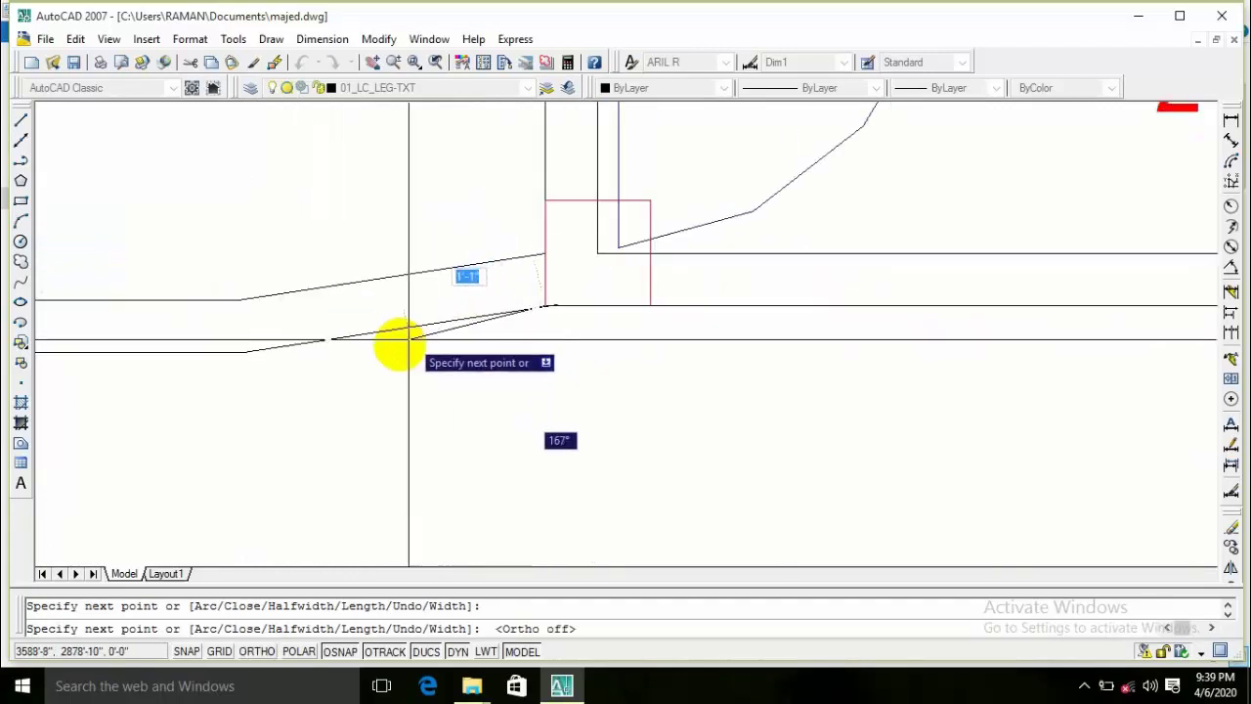
pyautogui.scroll(-3, 489, 344)
pyautogui.scroll(1, 577, 357)
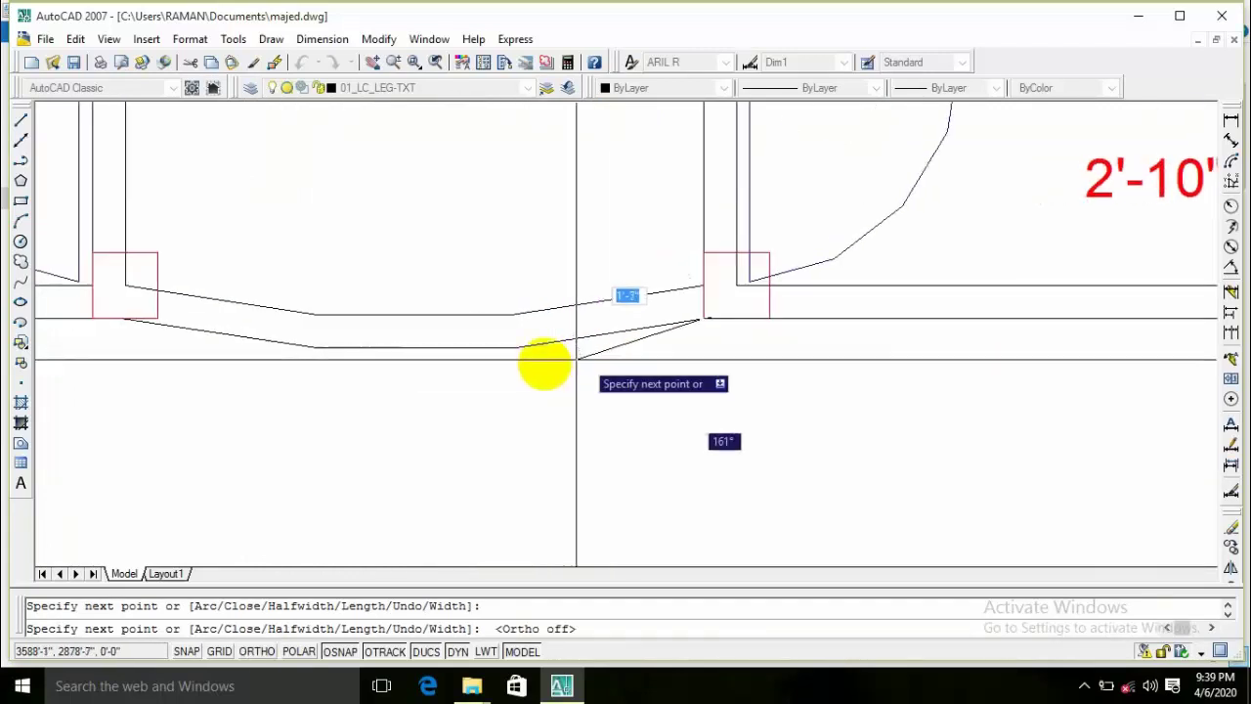
pyautogui.click(505, 348)
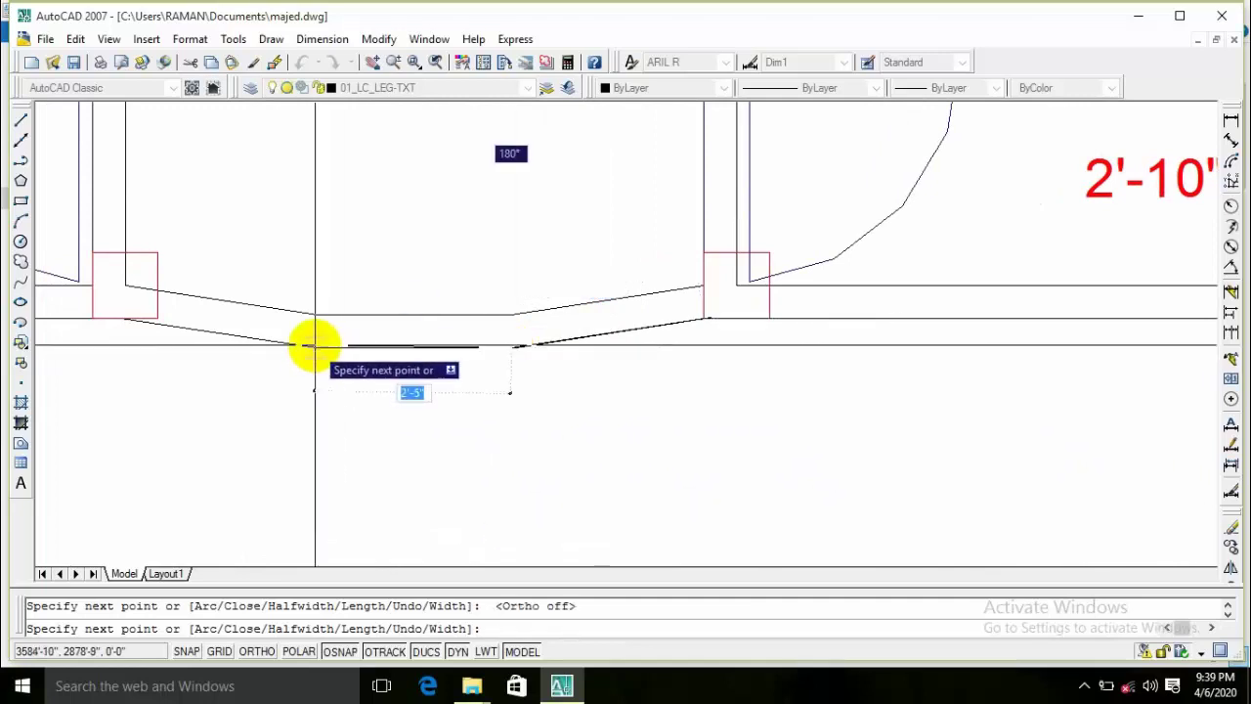
pyautogui.click(313, 345)
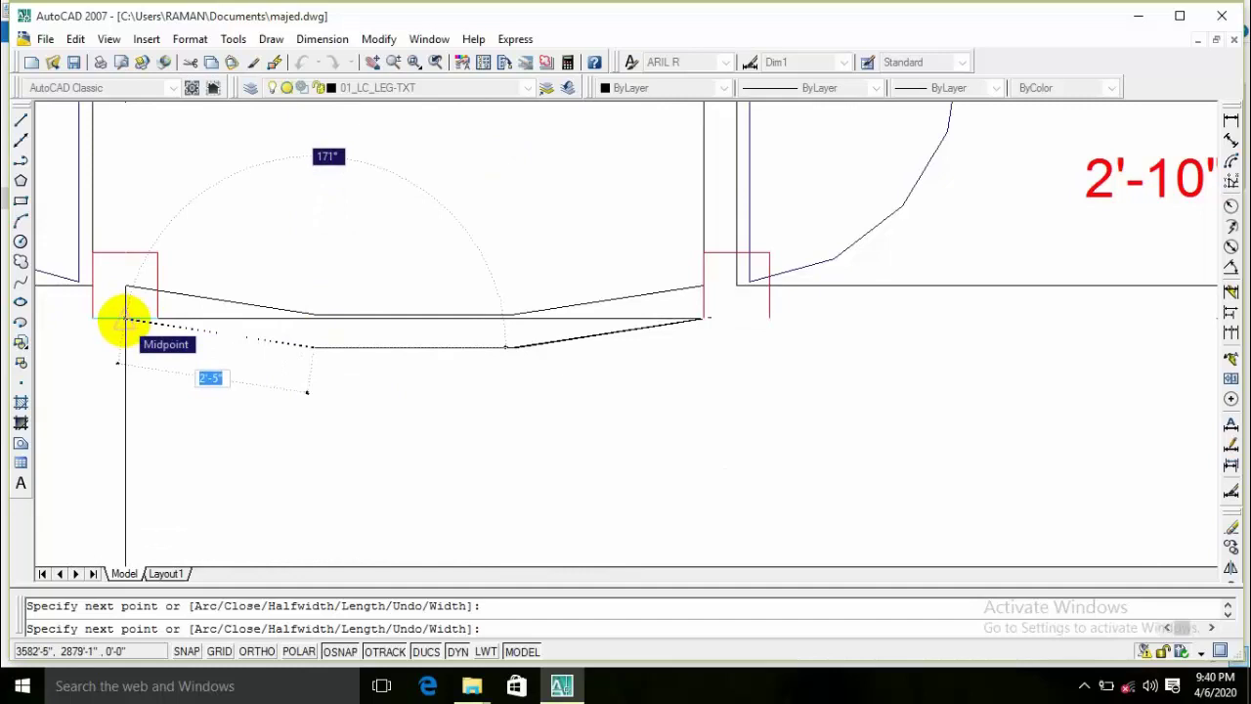
pyautogui.click(125, 322)
pyautogui.moveTo(153, 327); pyautogui.dragTo(391, 343, button='middle')
pyautogui.scroll(4, 302, 362)
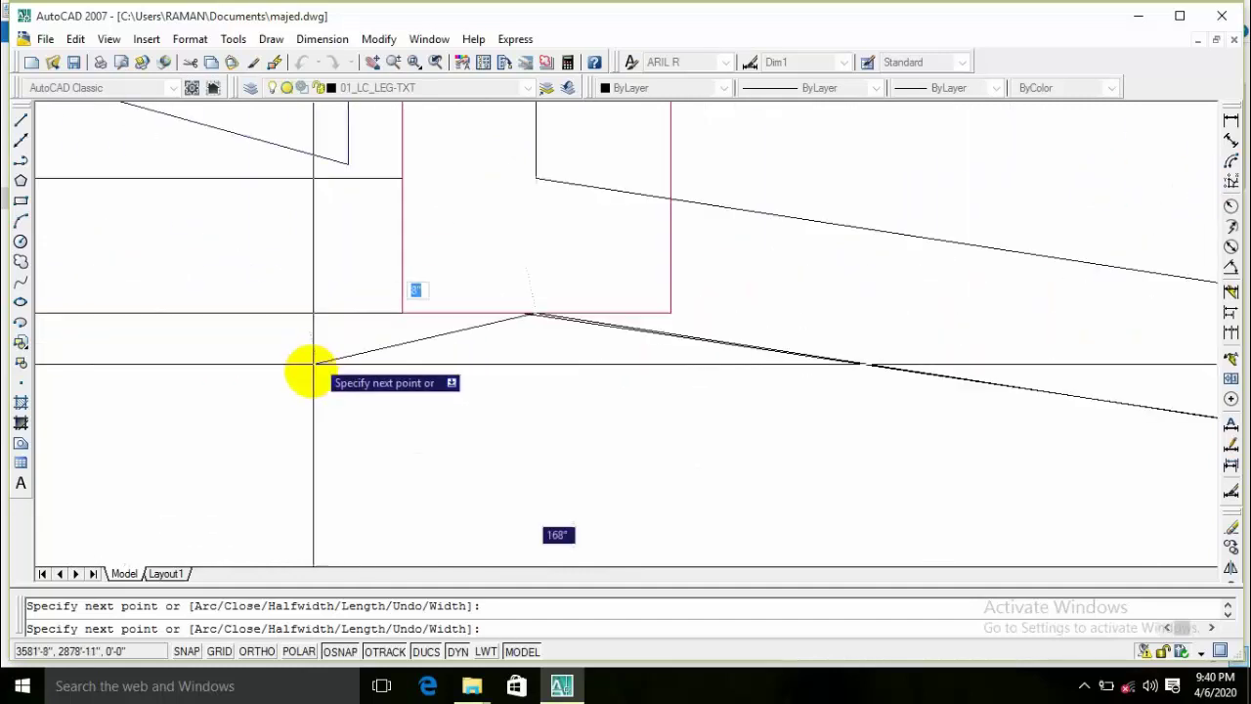
pyautogui.press('F8')
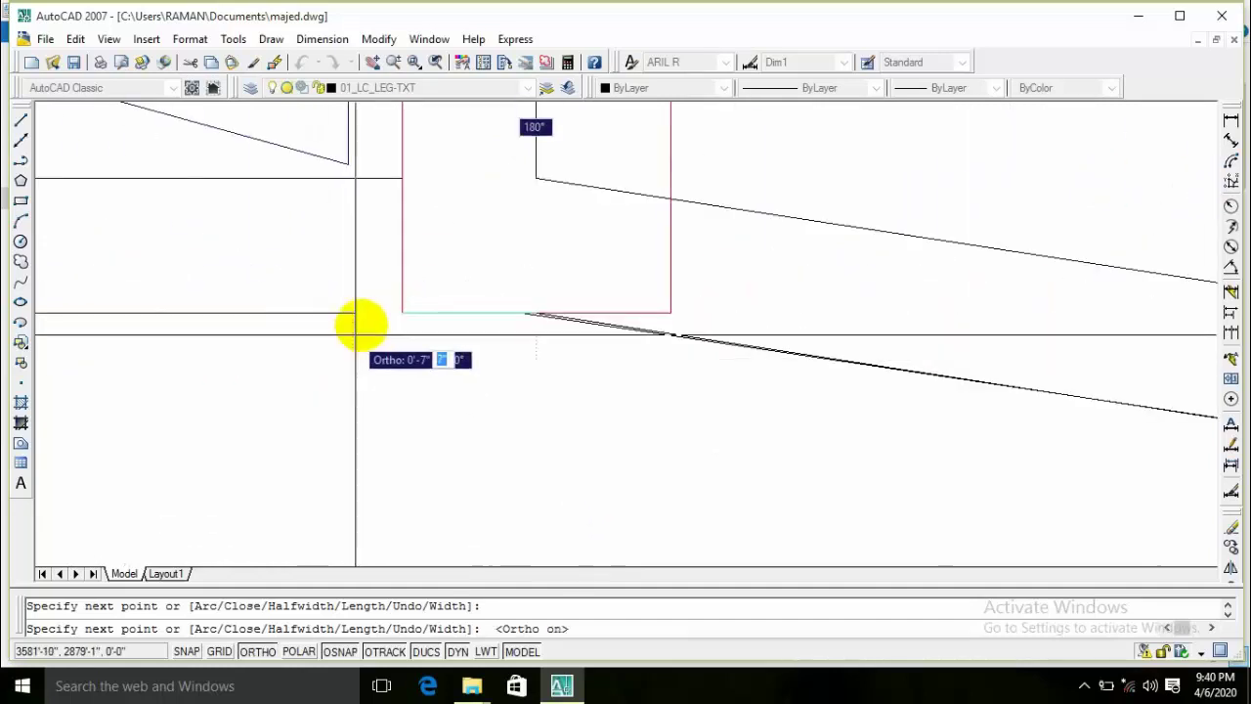
pyautogui.scroll(-3, 883, 365)
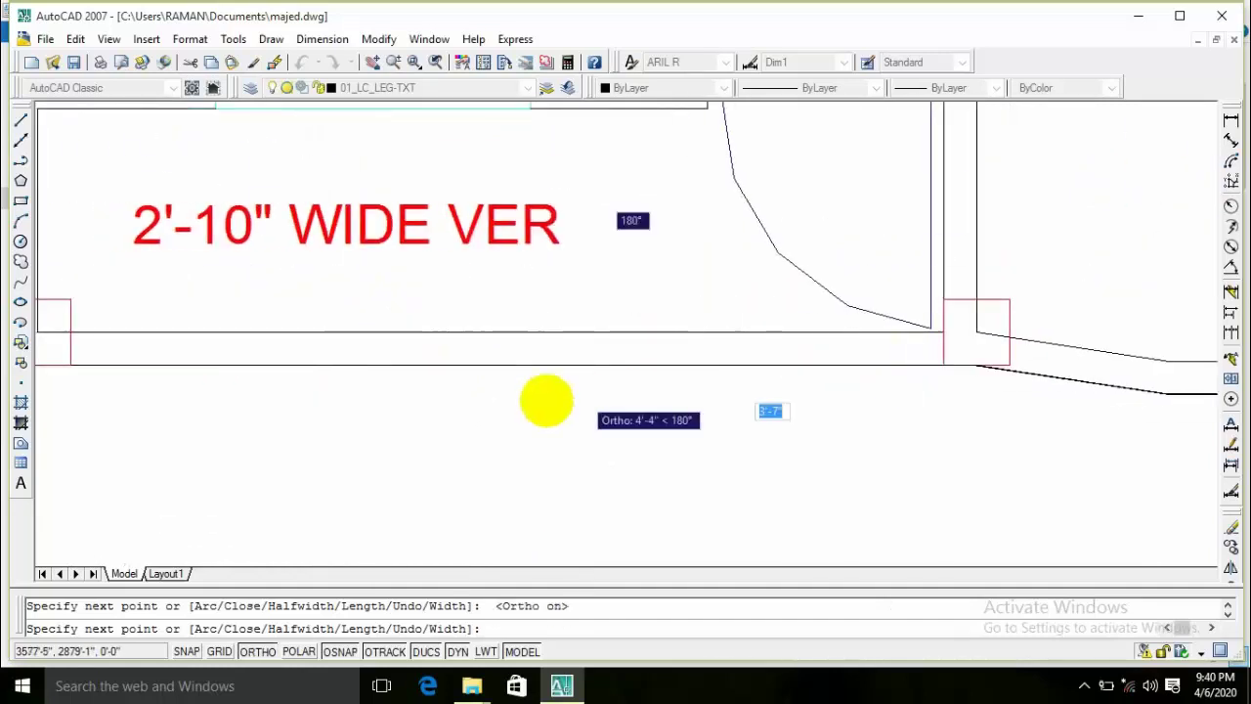
pyautogui.scroll(-2, 363, 385)
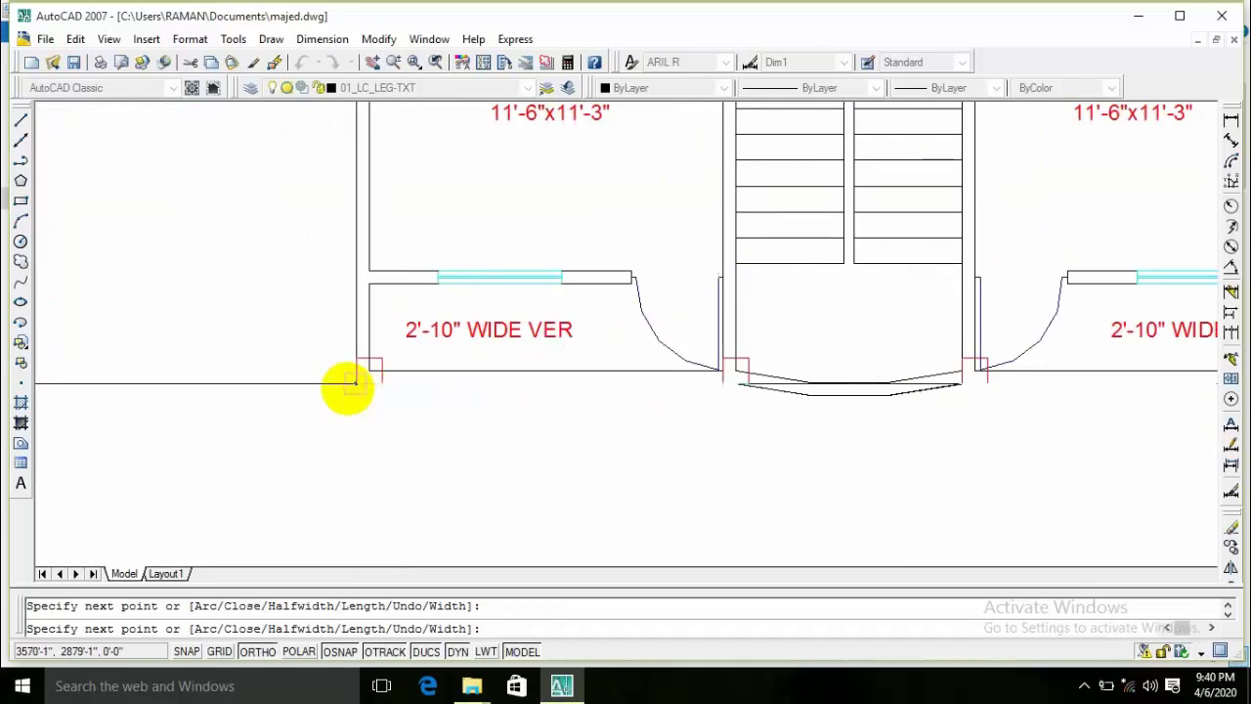
pyautogui.scroll(-3, 327, 280)
pyautogui.scroll(-2, 327, 224)
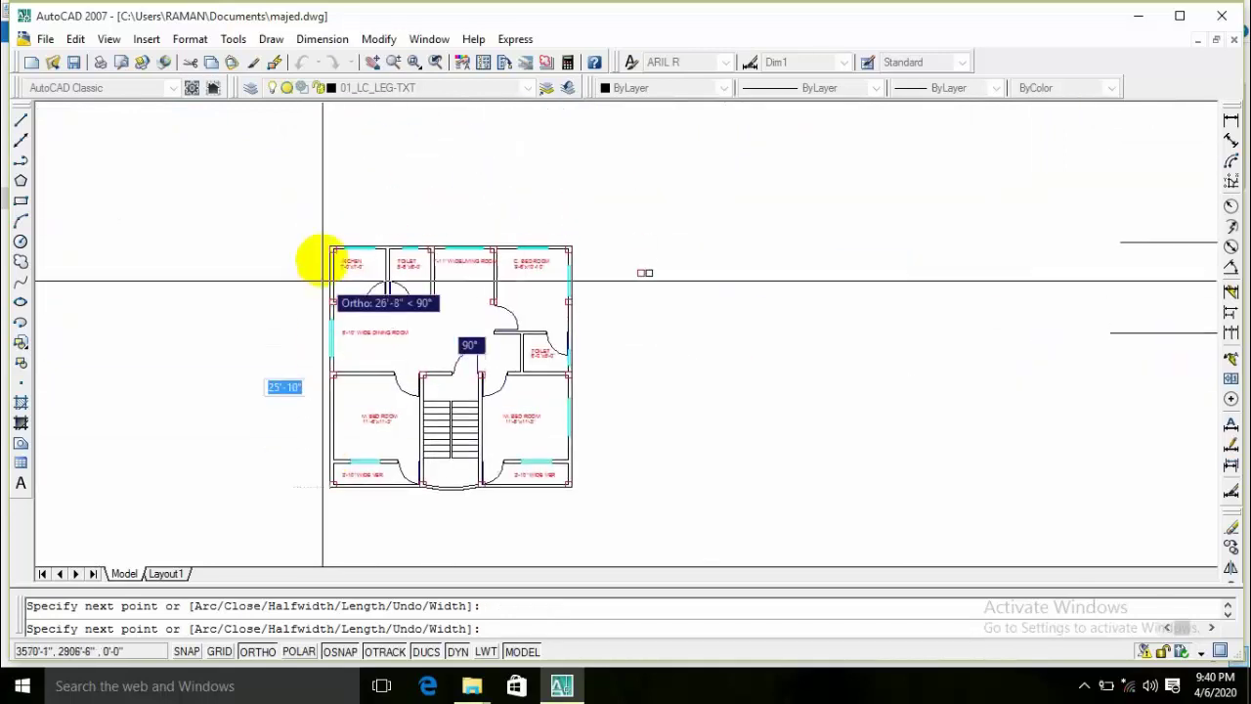
pyautogui.scroll(5, 322, 281)
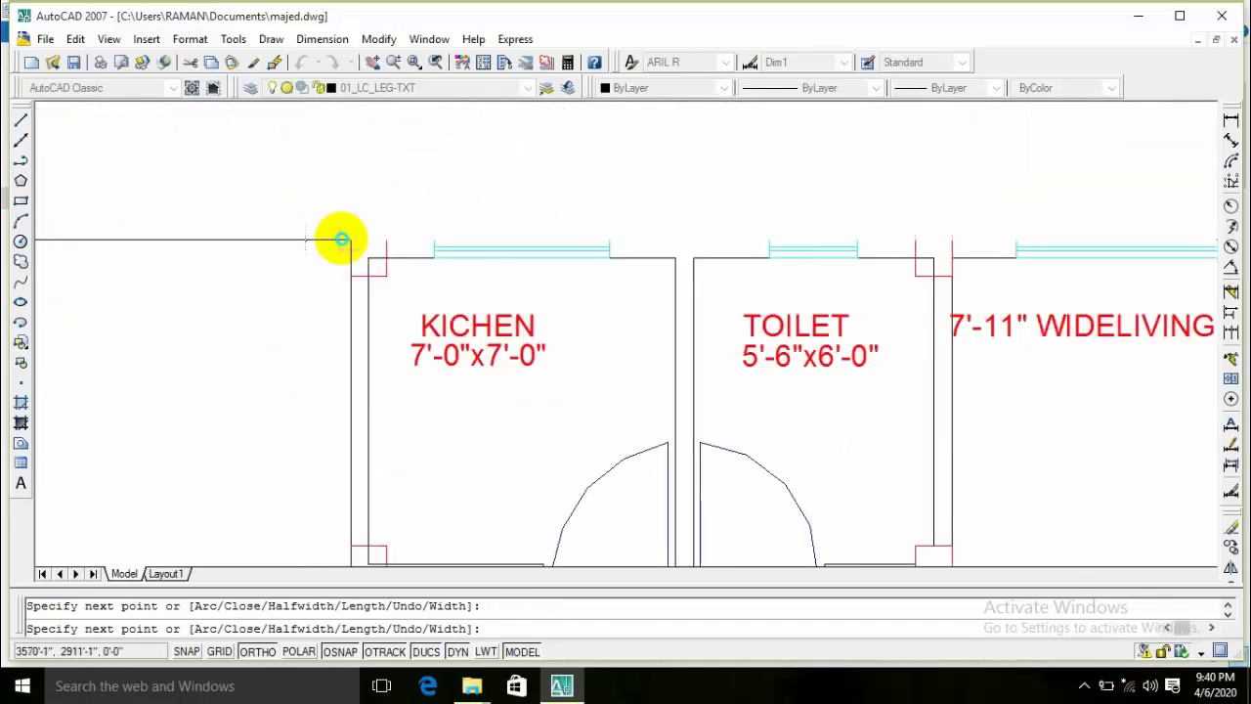
# Step: Close the outline polyline at the kitchen corner and move it to the right of the plan
pyautogui.click(335, 285)
pyautogui.press('Return')
pyautogui.click(342, 285)
pyautogui.scroll(-5, 344, 283)
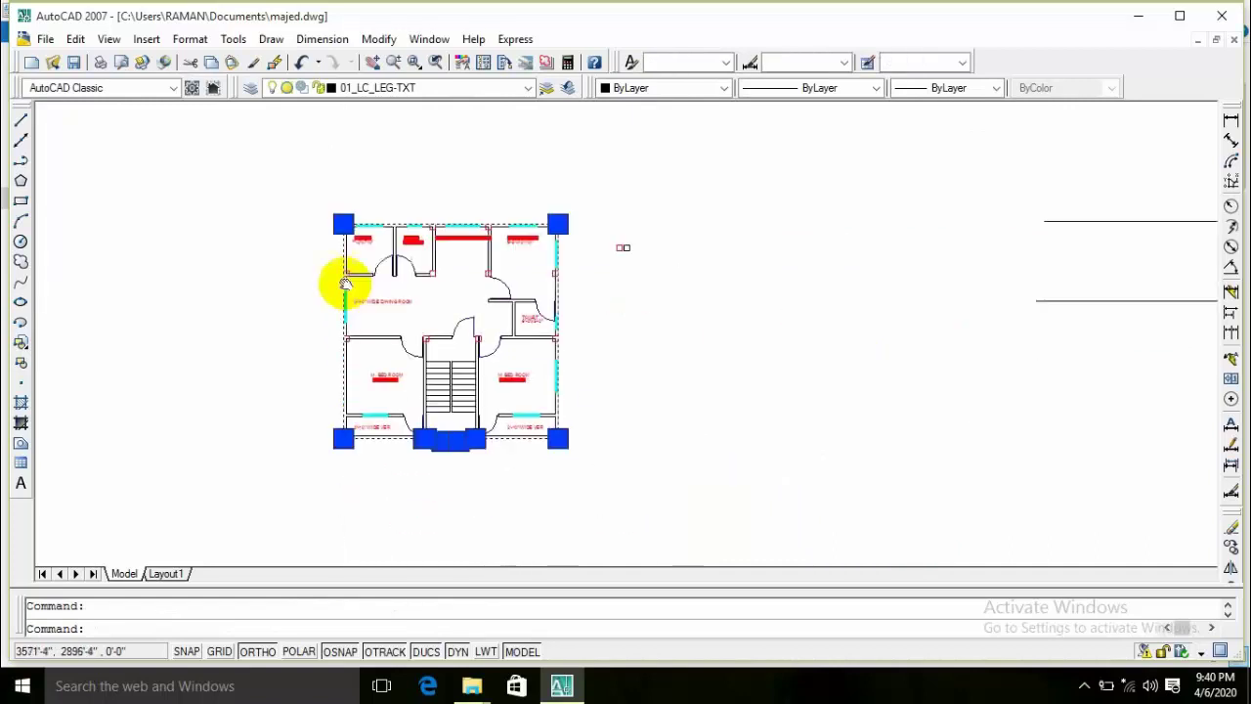
pyautogui.write('m')
pyautogui.press('Return')
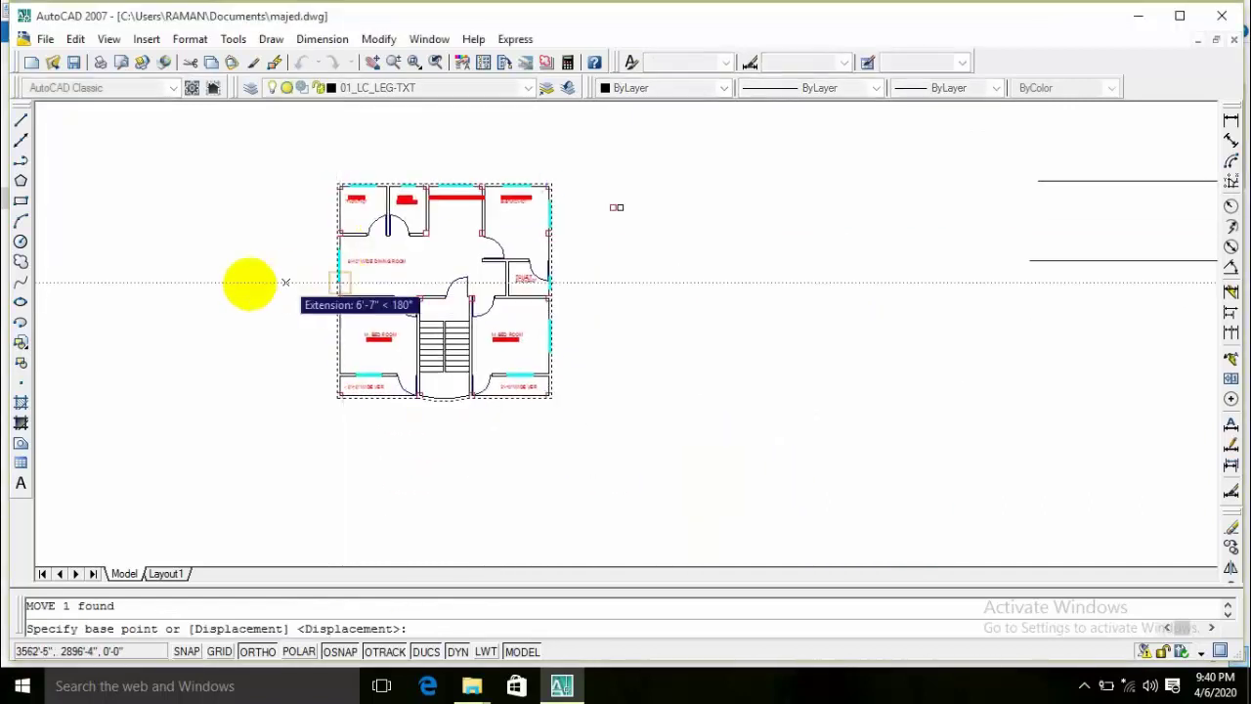
pyautogui.click(250, 283)
pyautogui.click(708, 294)
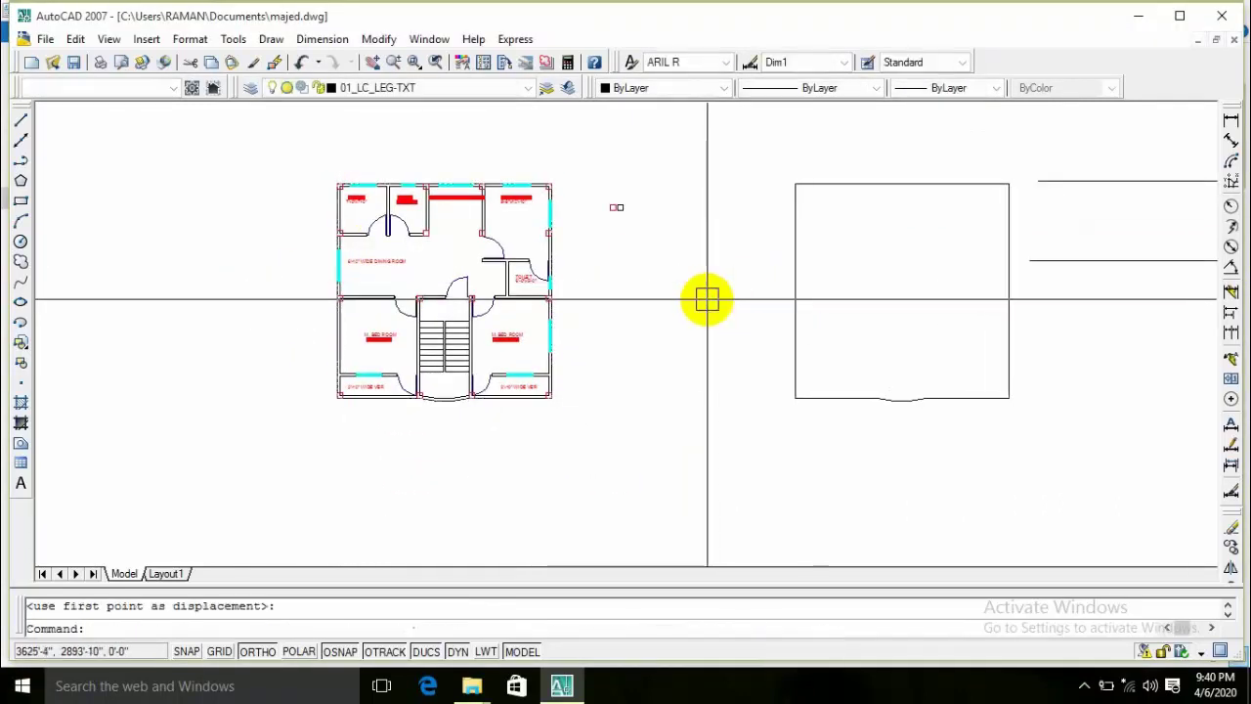
pyautogui.press('Return')
pyautogui.press('Return')
# Step: Move the outline by its top-right corner to the boundary wall corner
pyautogui.moveTo(843, 368); pyautogui.dragTo(545, 402, button='middle')
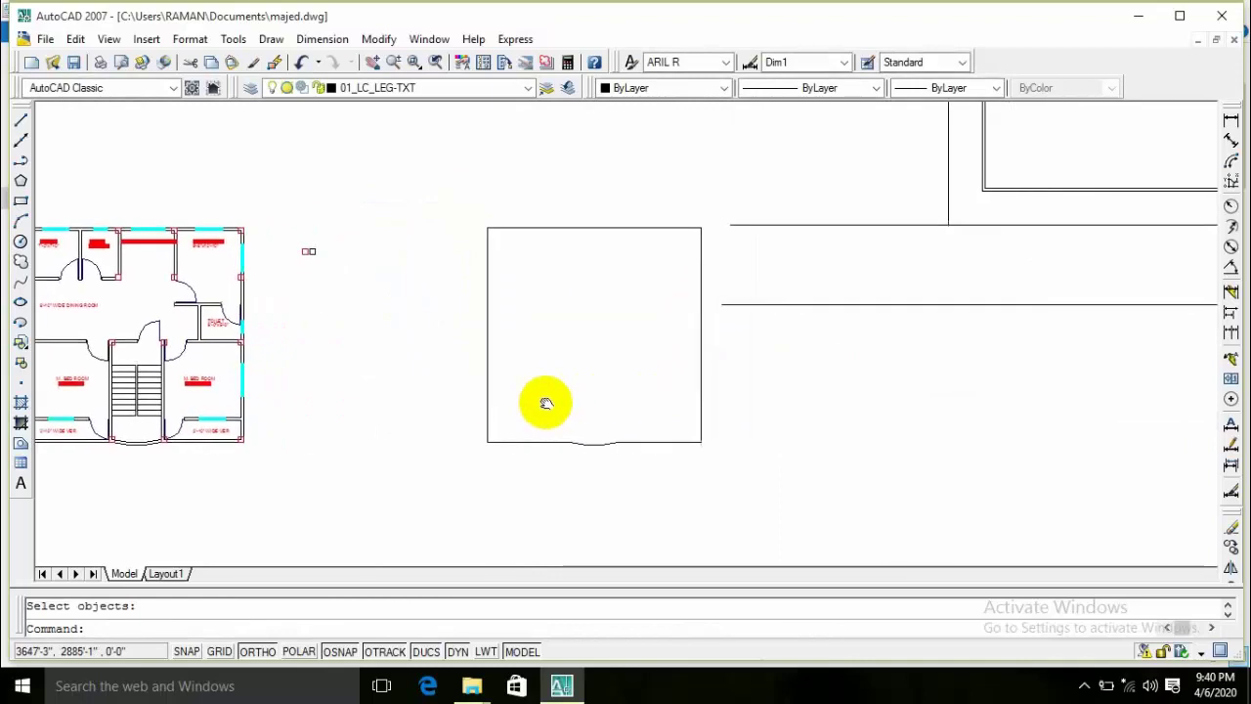
pyautogui.scroll(-4, 645, 408)
pyautogui.scroll(2, 665, 411)
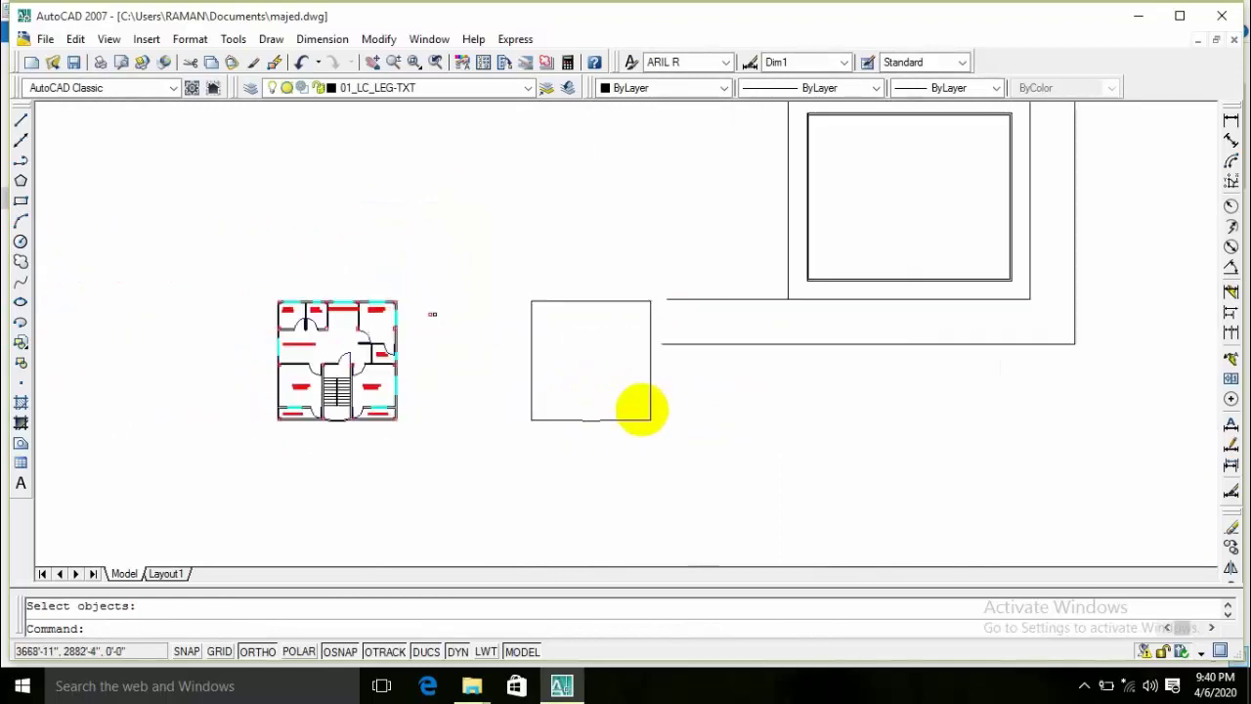
pyautogui.scroll(2, 639, 408)
pyautogui.moveTo(685, 391); pyautogui.dragTo(623, 435)
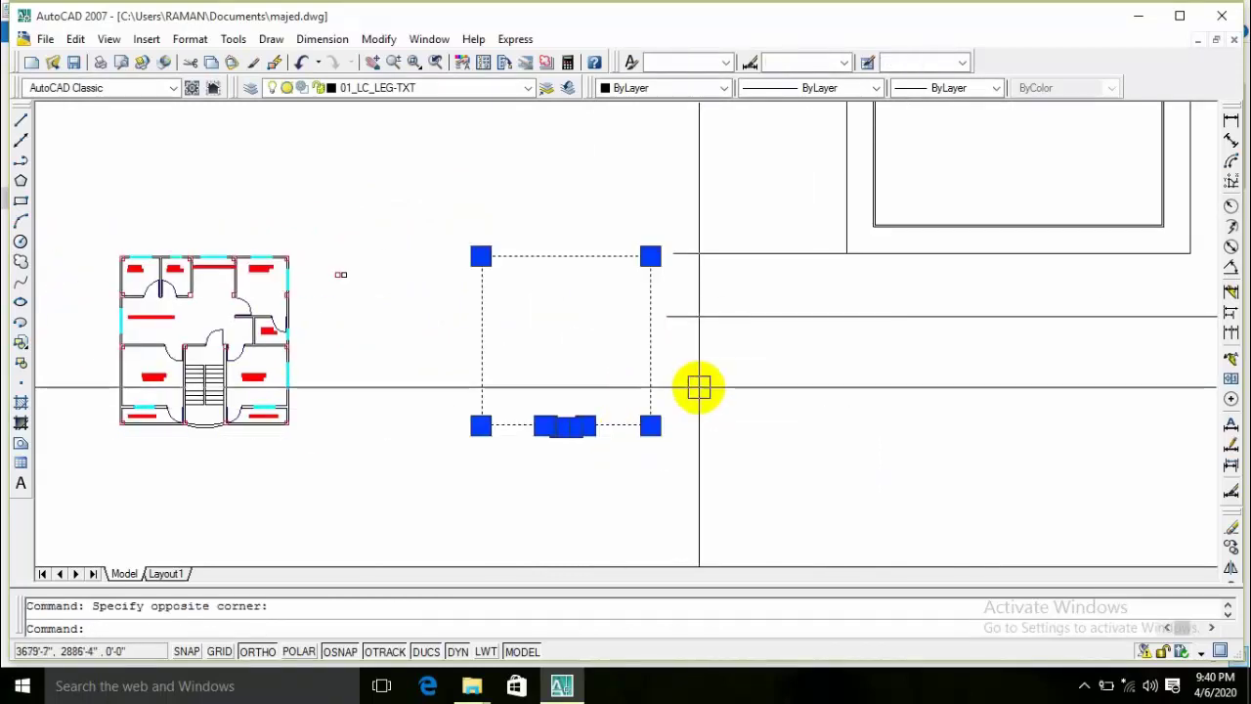
pyautogui.write('m')
pyautogui.press('Return')
pyautogui.click(650, 256)
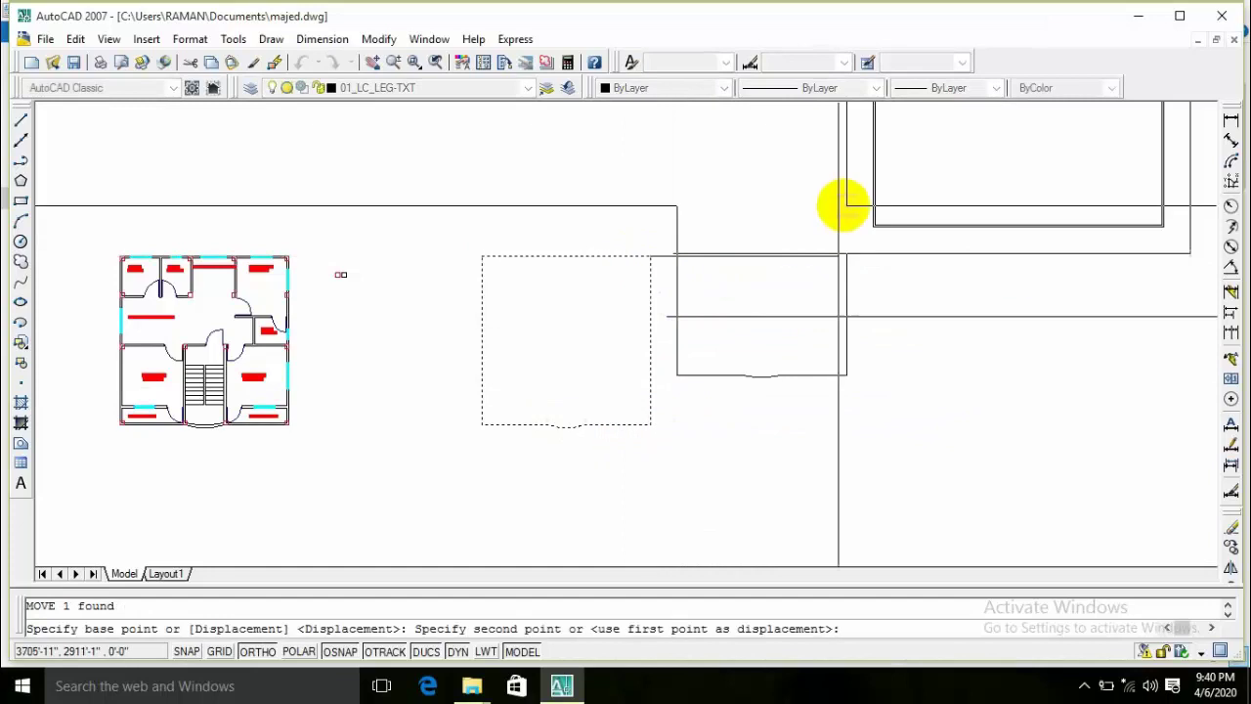
pyautogui.moveTo(842, 205); pyautogui.dragTo(567, 428, button='middle')
pyautogui.scroll(4, 826, 240)
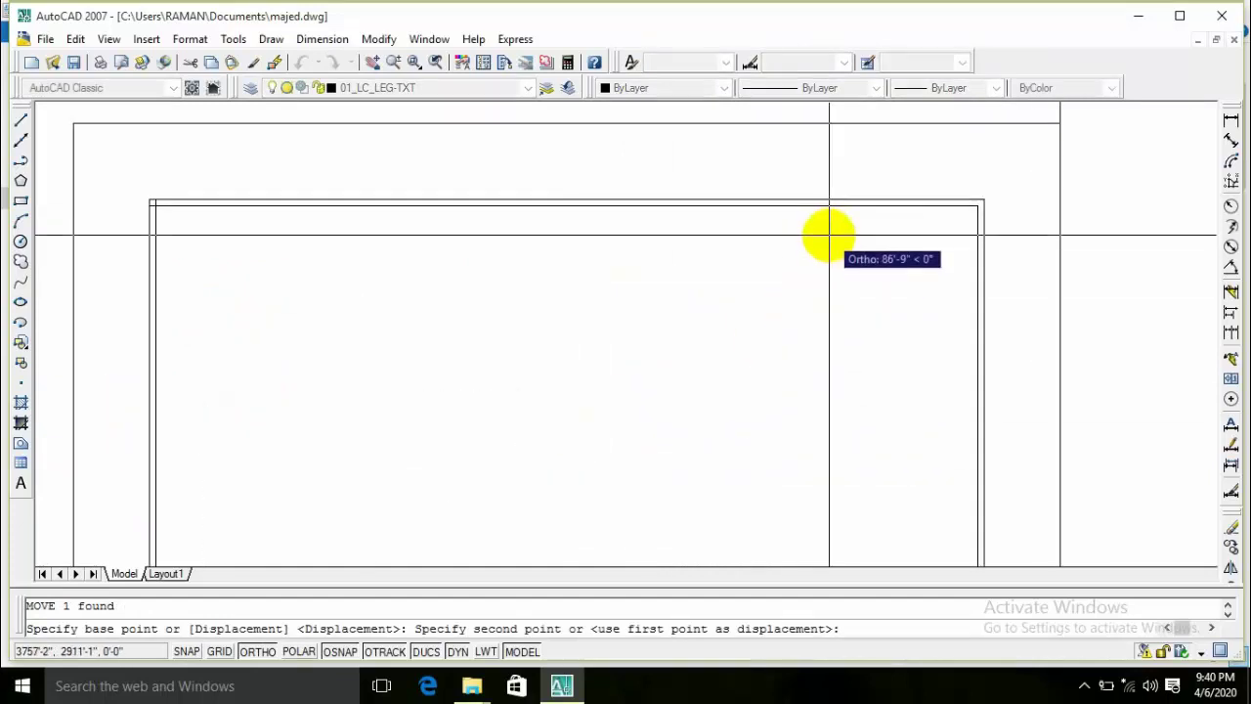
pyautogui.click(829, 235)
# Step: Move the outline again to place it inside the boundary wall
pyautogui.press('Return')
pyautogui.scroll(-5, 763, 293)
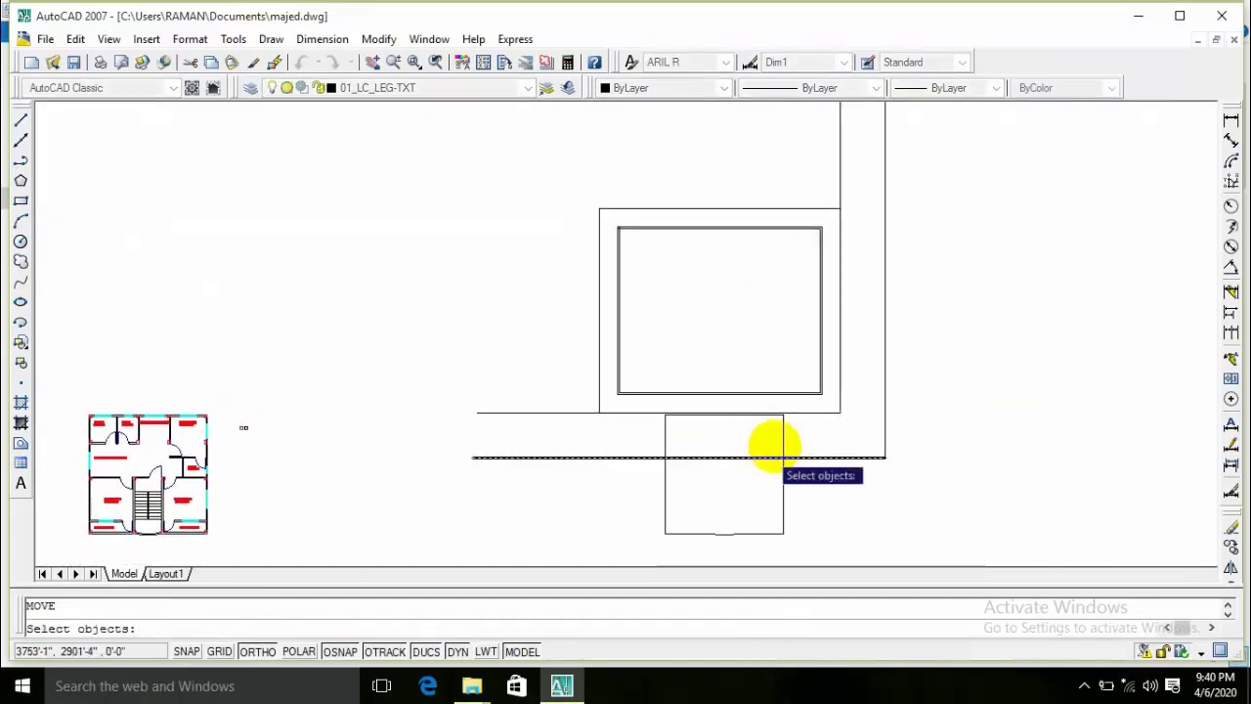
pyautogui.press('Return')
pyautogui.click(1004, 479)
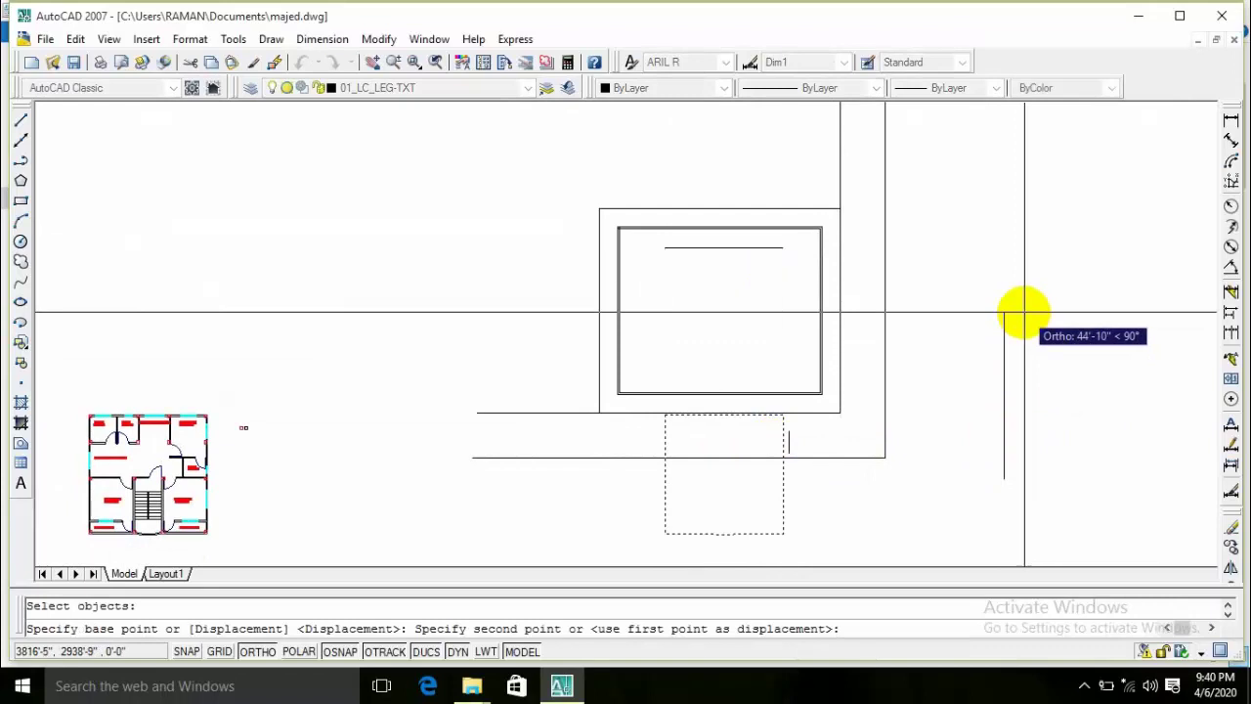
pyautogui.click(1025, 304)
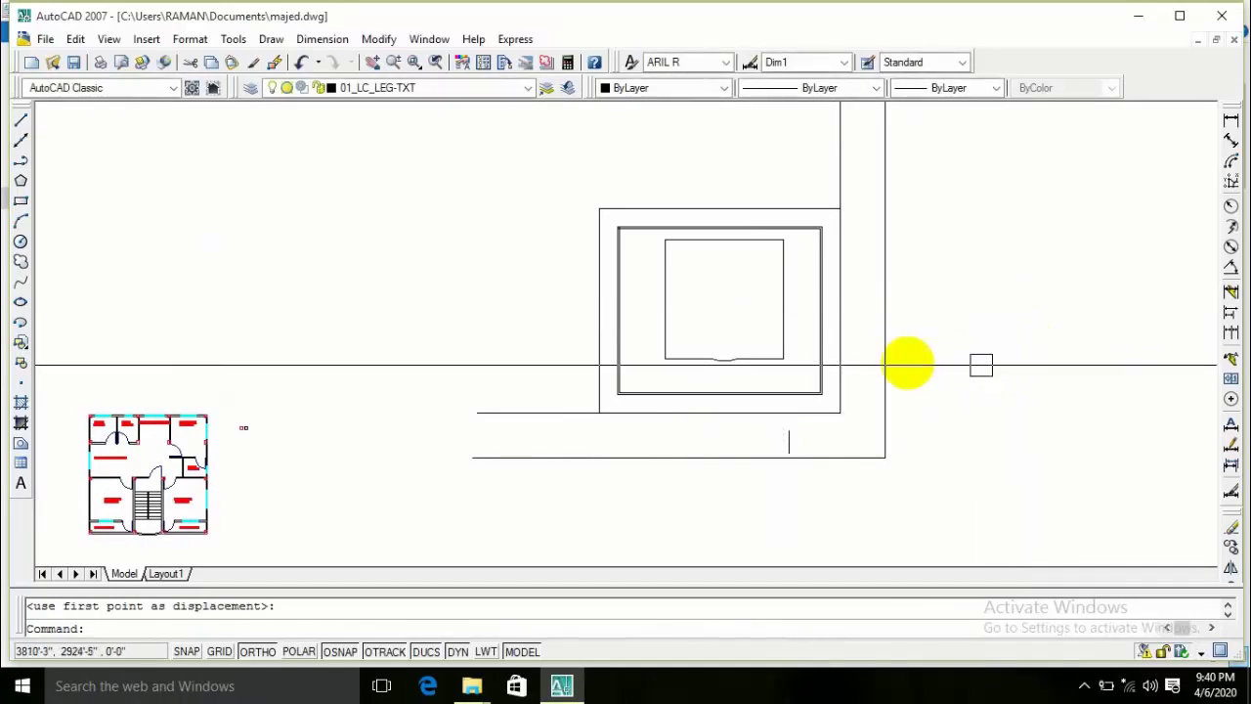
# Step: Nudge the house outline slightly to centre it within the wall
pyautogui.scroll(3, 797, 293)
pyautogui.click(765, 293)
pyautogui.write('m')
pyautogui.press('Return')
pyautogui.click(640, 312)
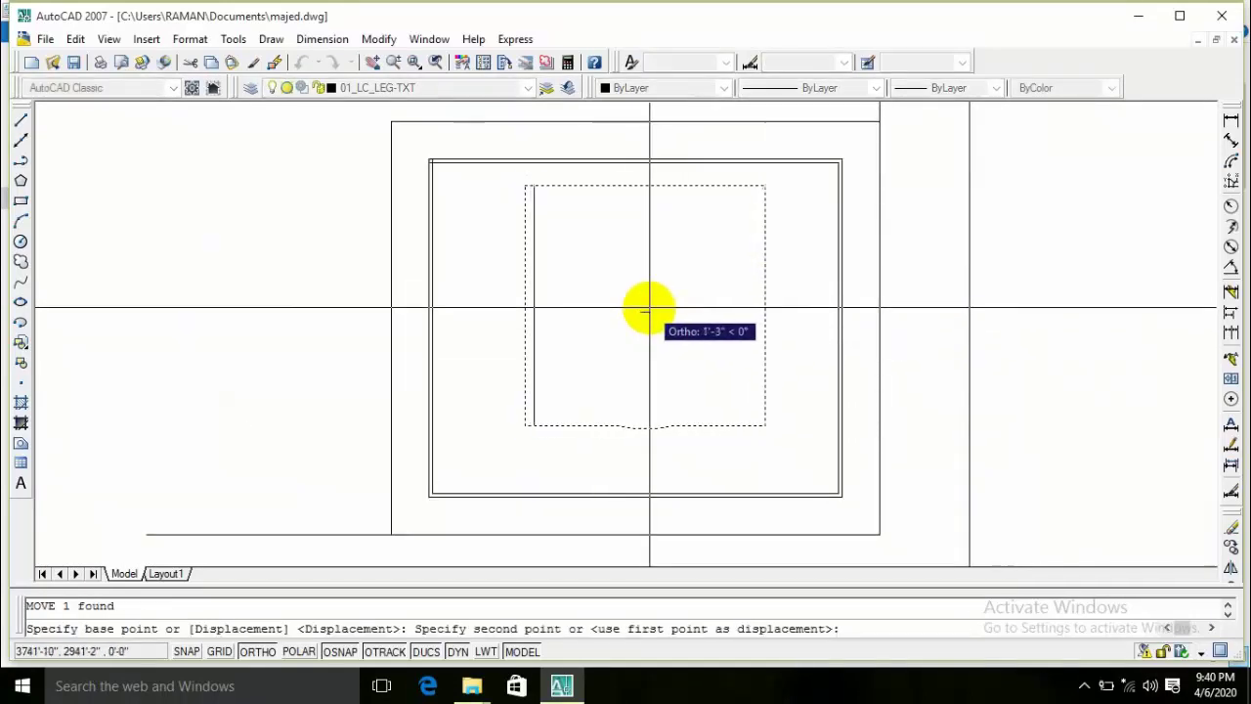
pyautogui.click(645, 311)
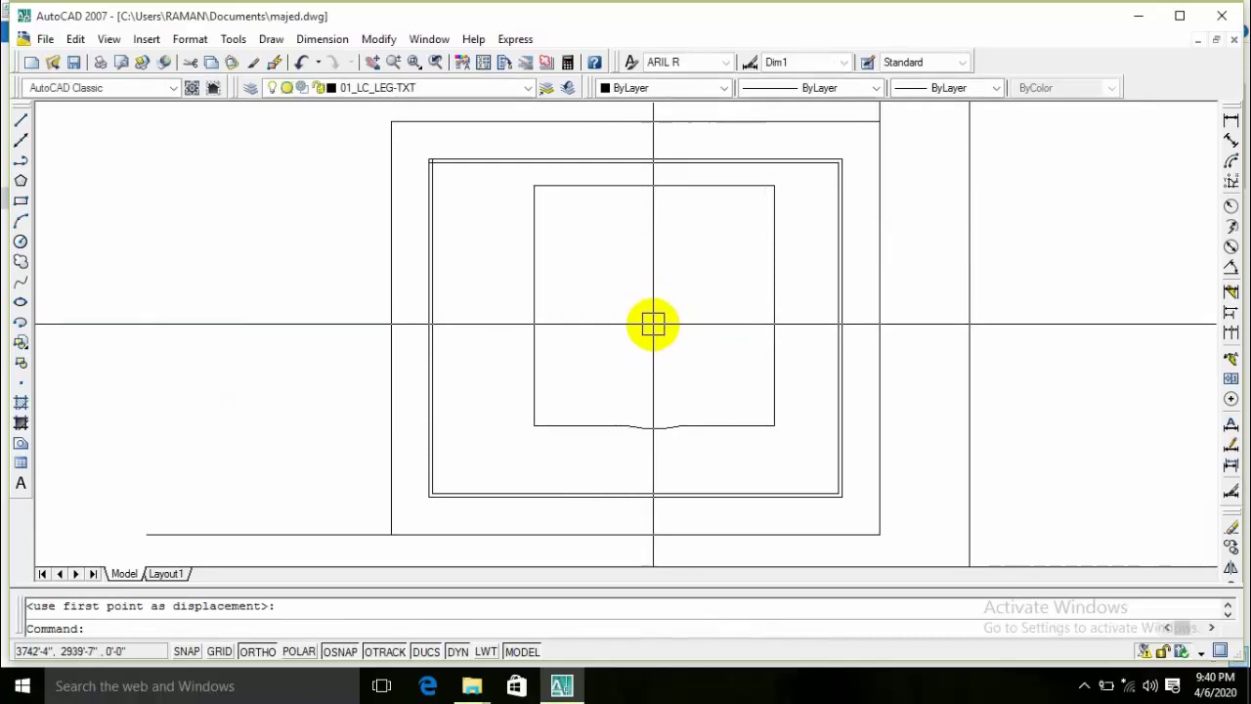
# Step: Place a 3'-1" linear dimension on the wall, then delete it
pyautogui.click(1231, 119)
pyautogui.scroll(3, 722, 143)
pyautogui.click(643, 206)
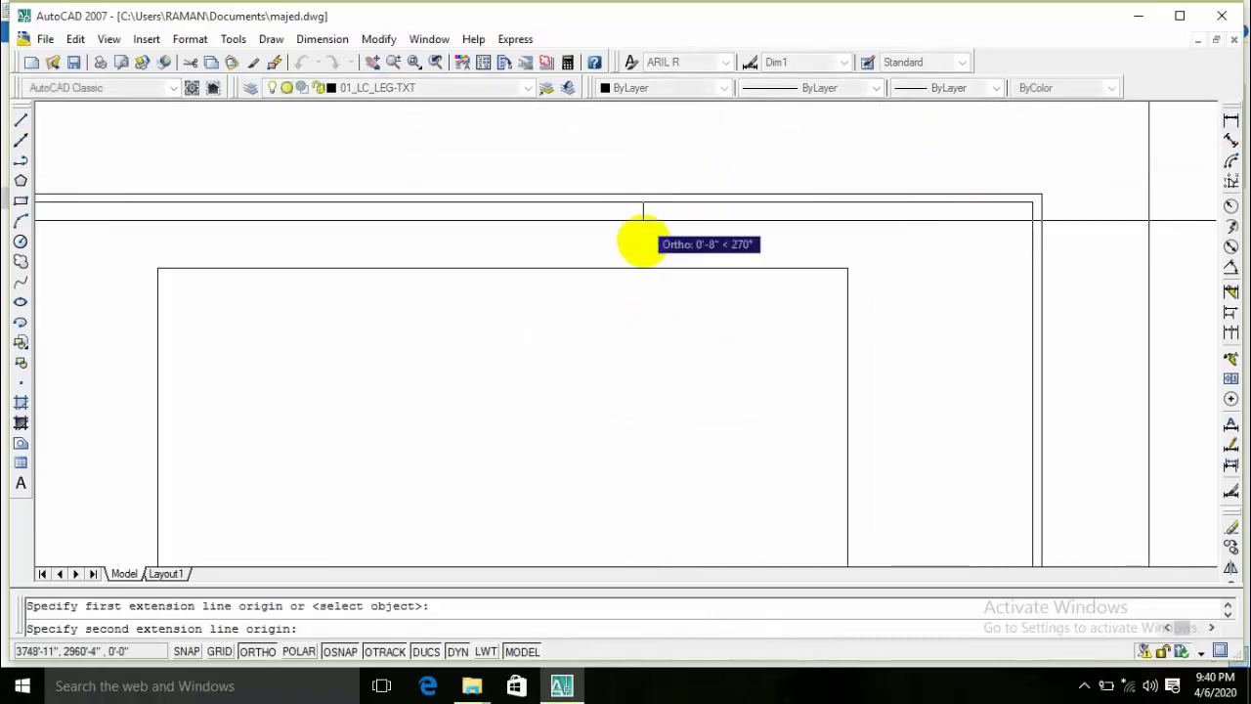
pyautogui.click(641, 267)
pyautogui.click(645, 238)
pyautogui.scroll(5, 648, 235)
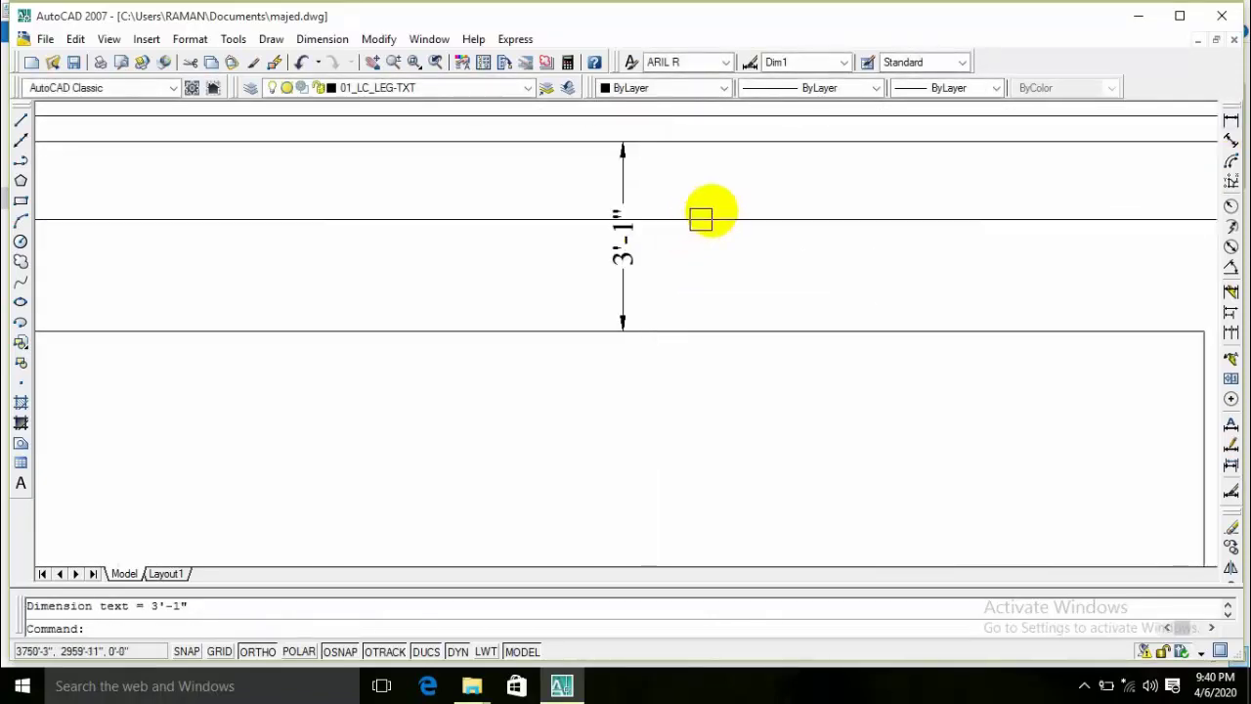
pyautogui.scroll(-3, 699, 215)
pyautogui.press('Delete')
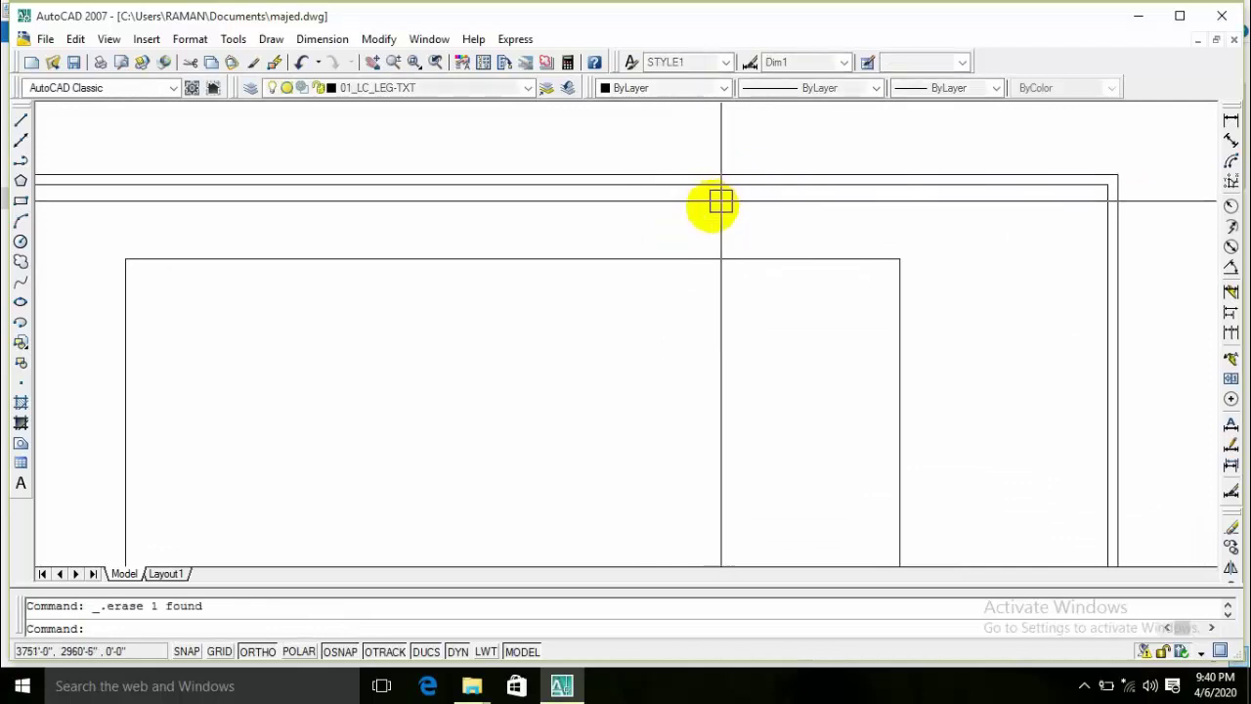
# Step: Pan and zoom to centre the view on the house's bottom wall
pyautogui.scroll(-3, 633, 265)
pyautogui.moveTo(638, 300); pyautogui.dragTo(646, 246, button='middle')
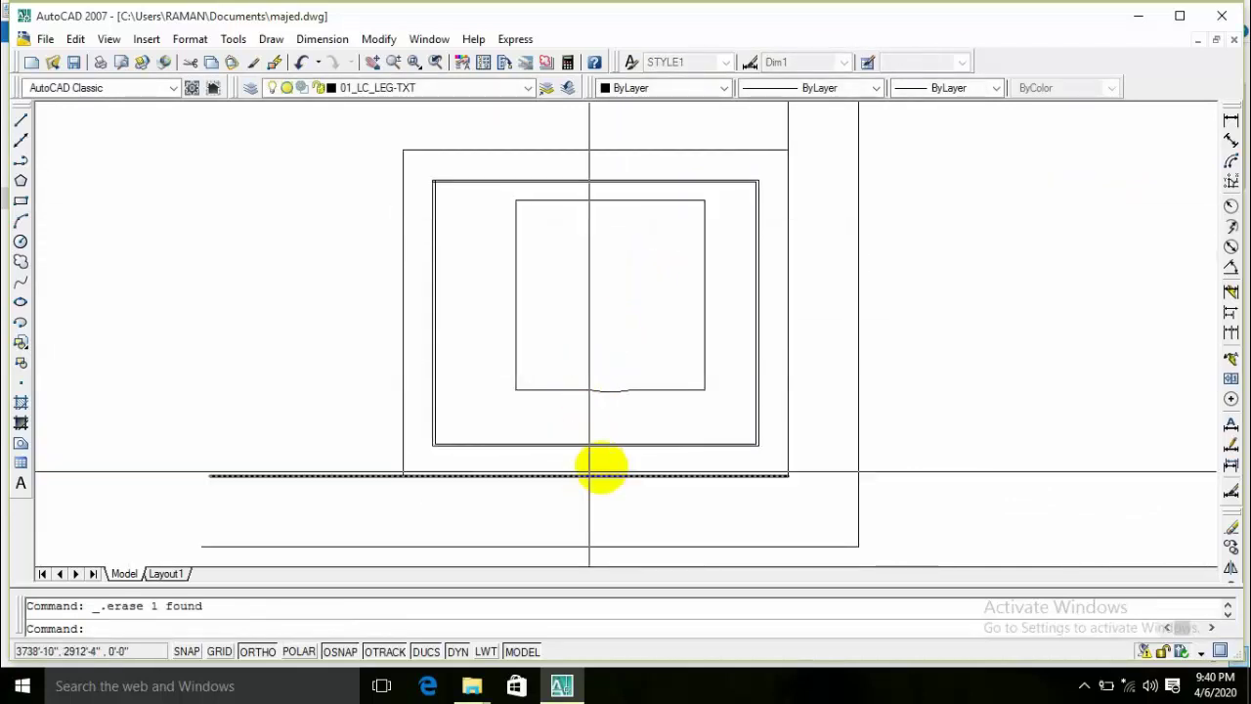
pyautogui.scroll(2, 600, 471)
pyautogui.scroll(2, 567, 460)
pyautogui.scroll(2, 576, 434)
pyautogui.scroll(-3, 696, 379)
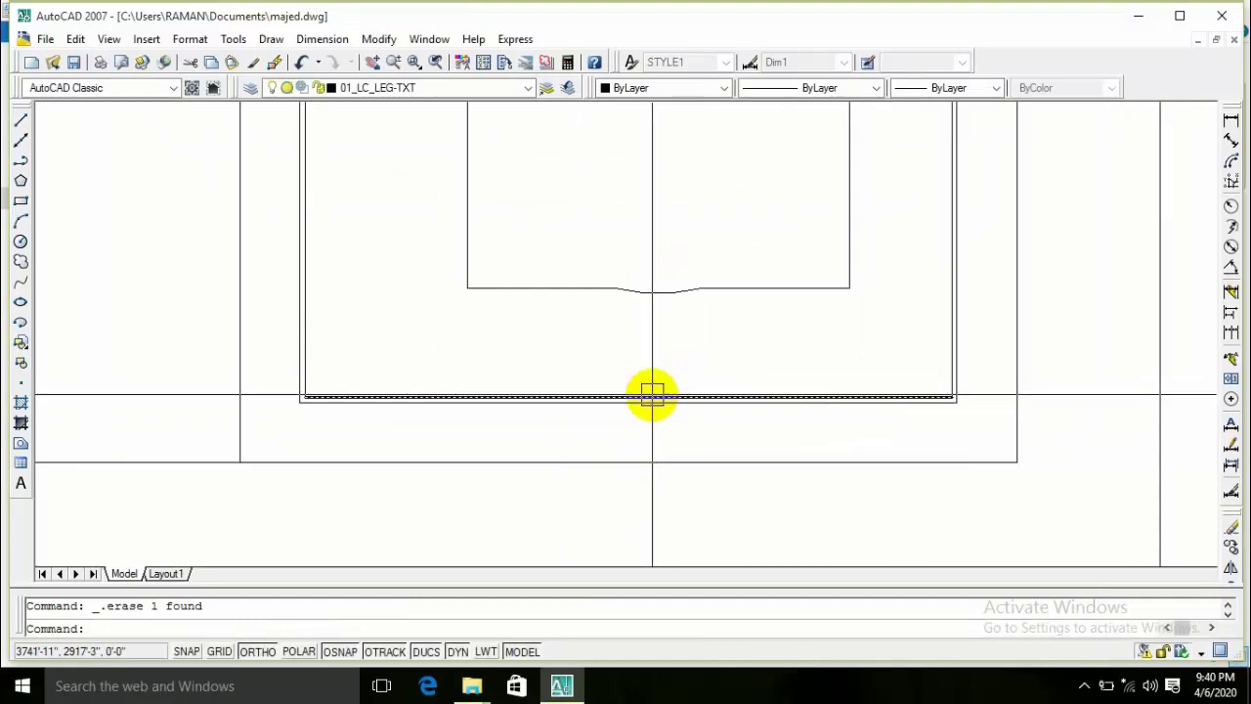
pyautogui.moveTo(651, 394); pyautogui.dragTo(710, 396, button='middle')
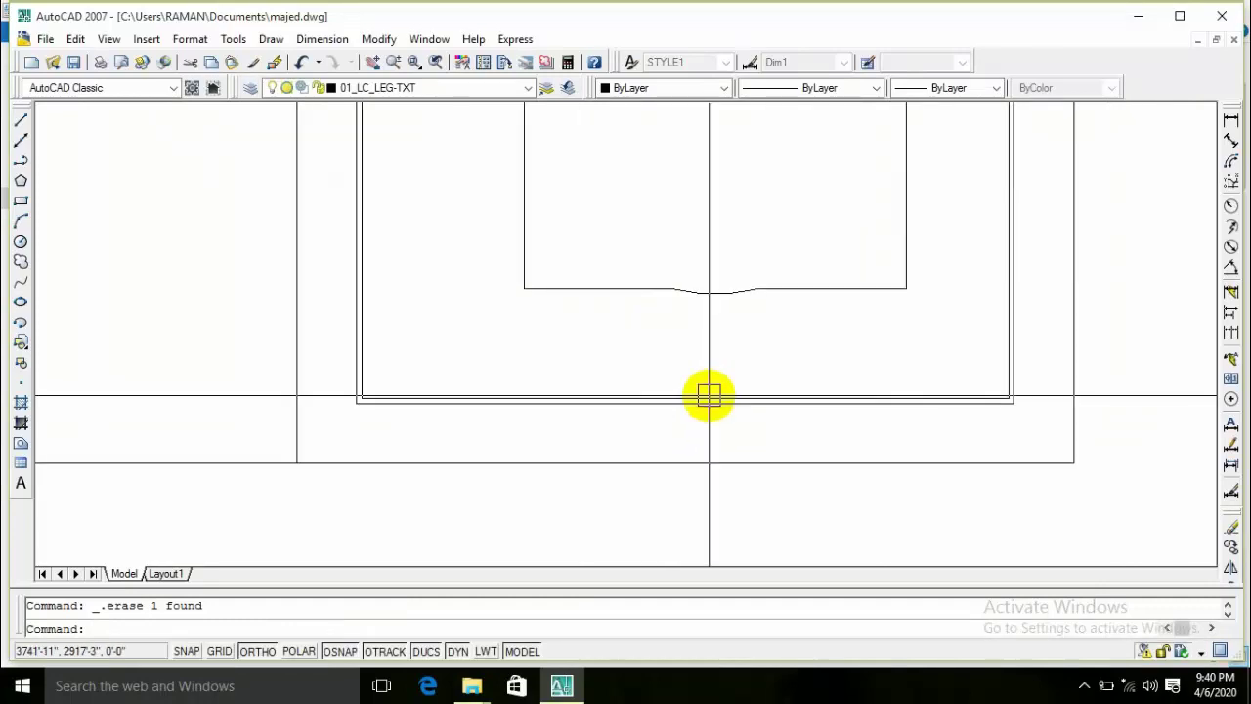
pyautogui.write('l')
pyautogui.press('Return')
pyautogui.scroll(1, 707, 400)
pyautogui.scroll(2, 721, 410)
# Step: Draw a short vertical line across the bottom wall at the gate centre
pyautogui.scroll(2, 701, 413)
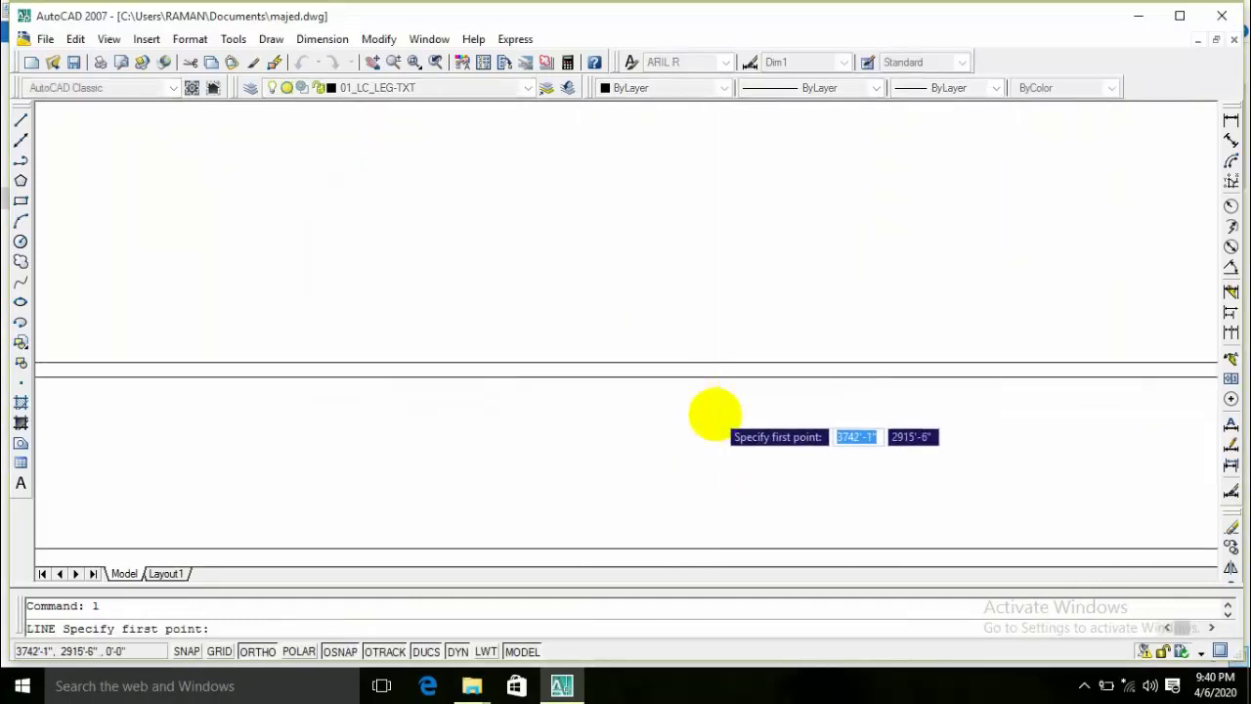
pyautogui.click(714, 412)
pyautogui.scroll(-2, 746, 284)
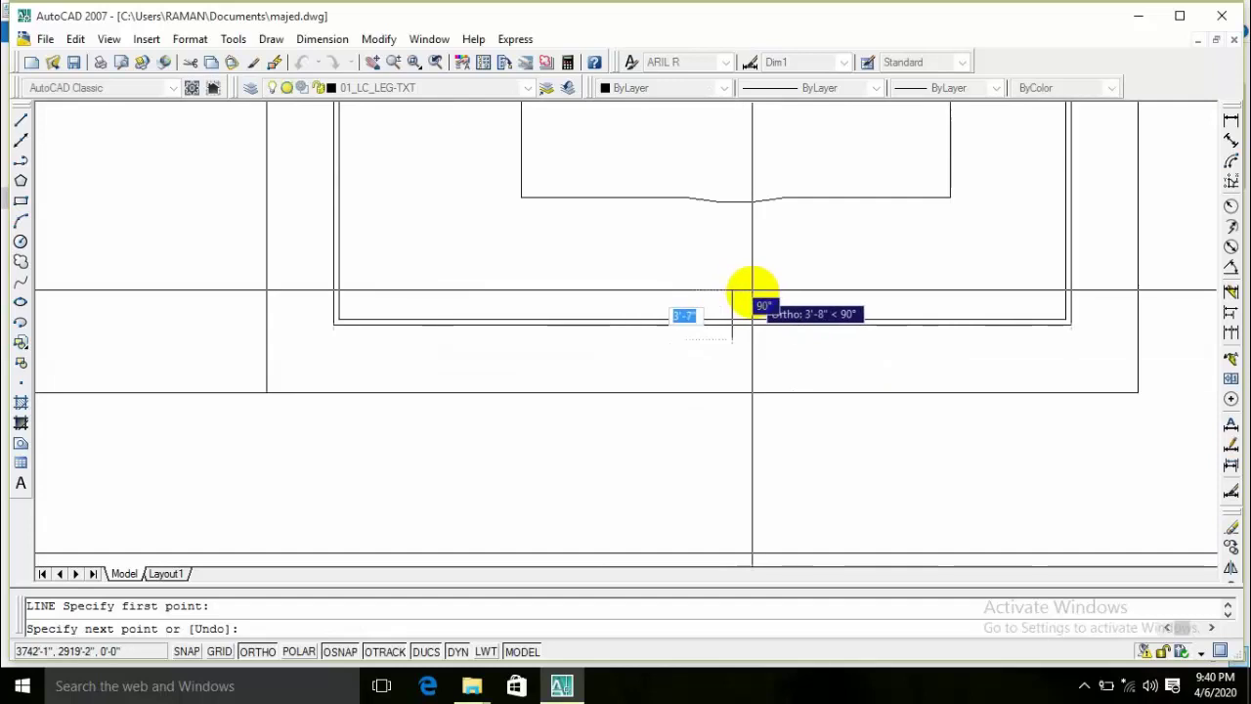
pyautogui.scroll(-1, 751, 289)
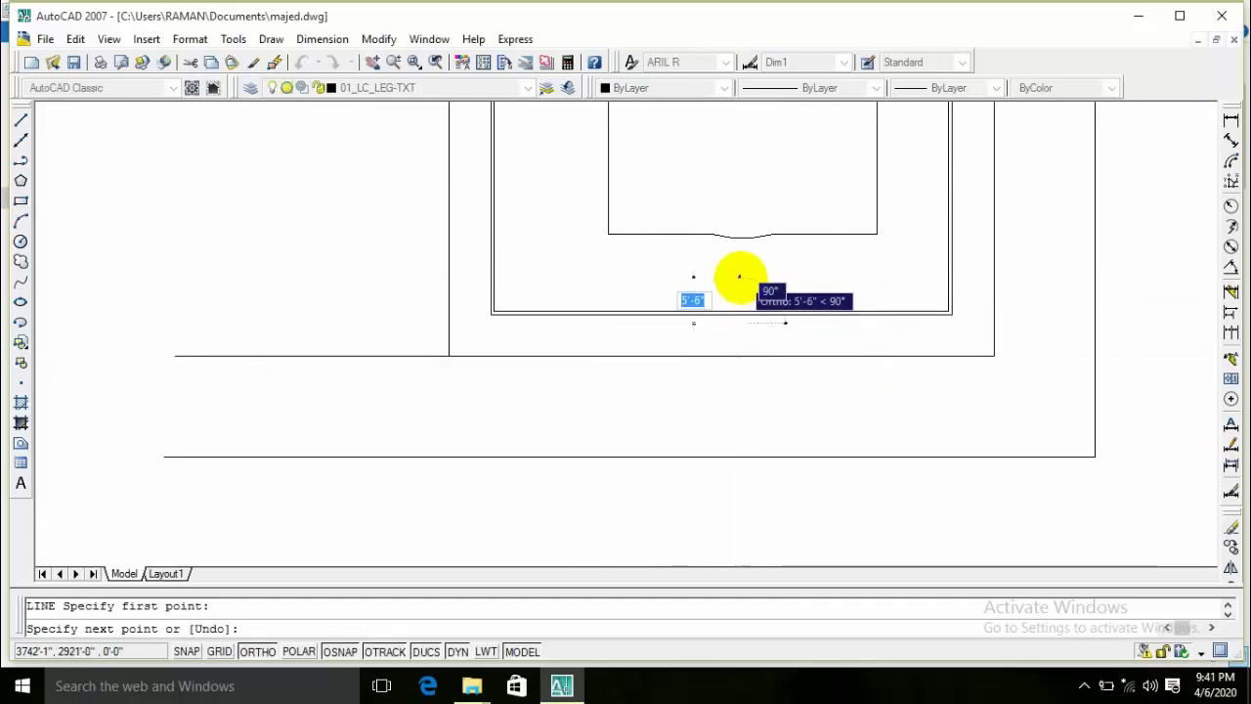
pyautogui.click(740, 277)
pyautogui.press('Return')
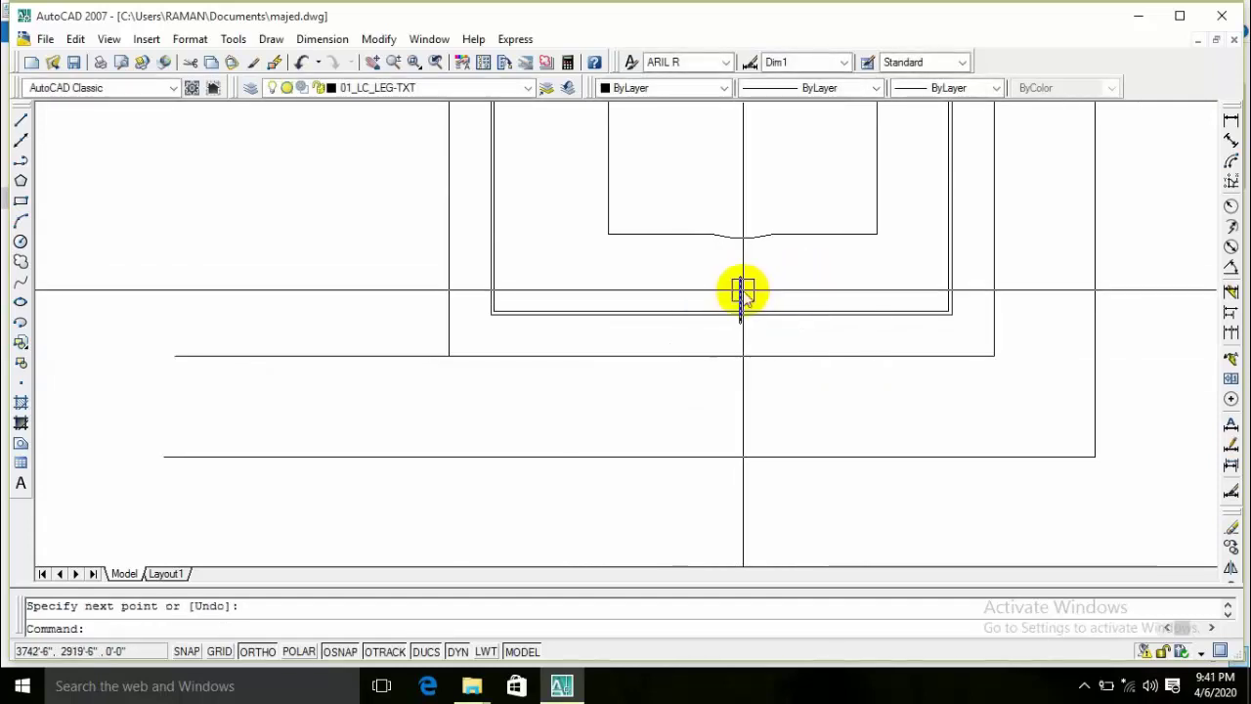
# Step: Offset the centre line 3' to each side and erase the original centre line
pyautogui.write('o')
pyautogui.press('Return')
pyautogui.write("3'")
pyautogui.press('Return')
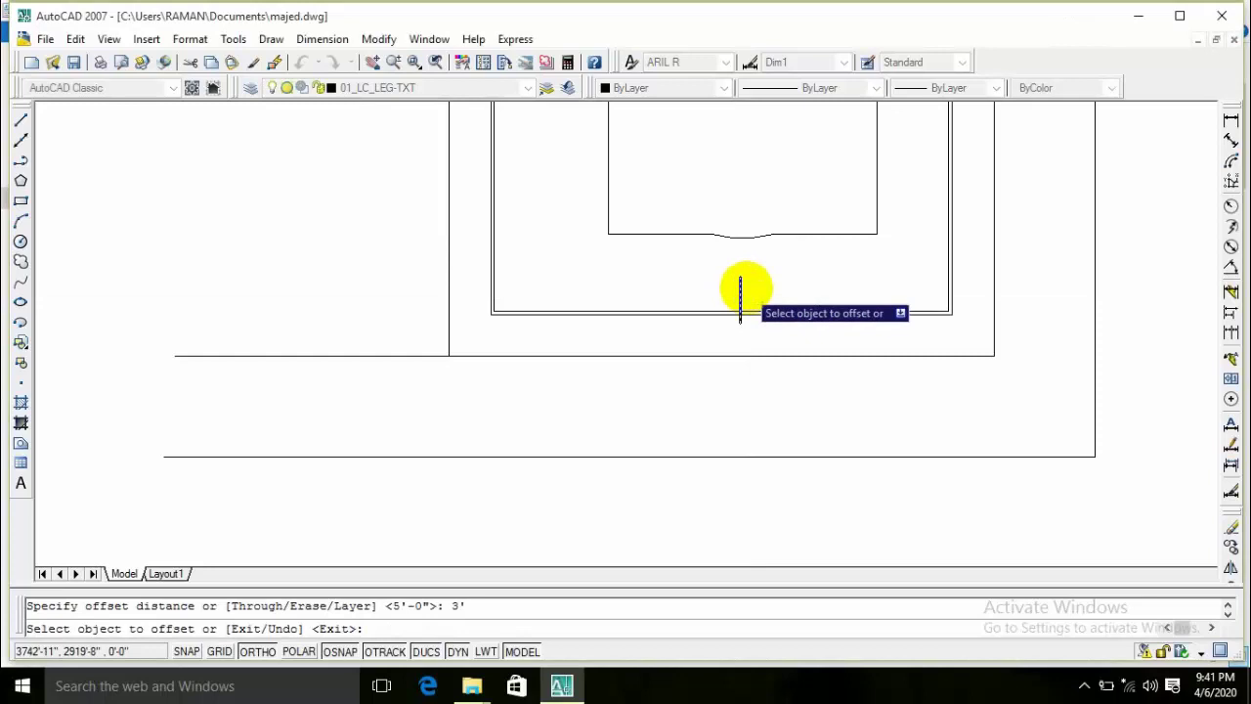
pyautogui.click(741, 291)
pyautogui.click(758, 291)
pyautogui.press('Return')
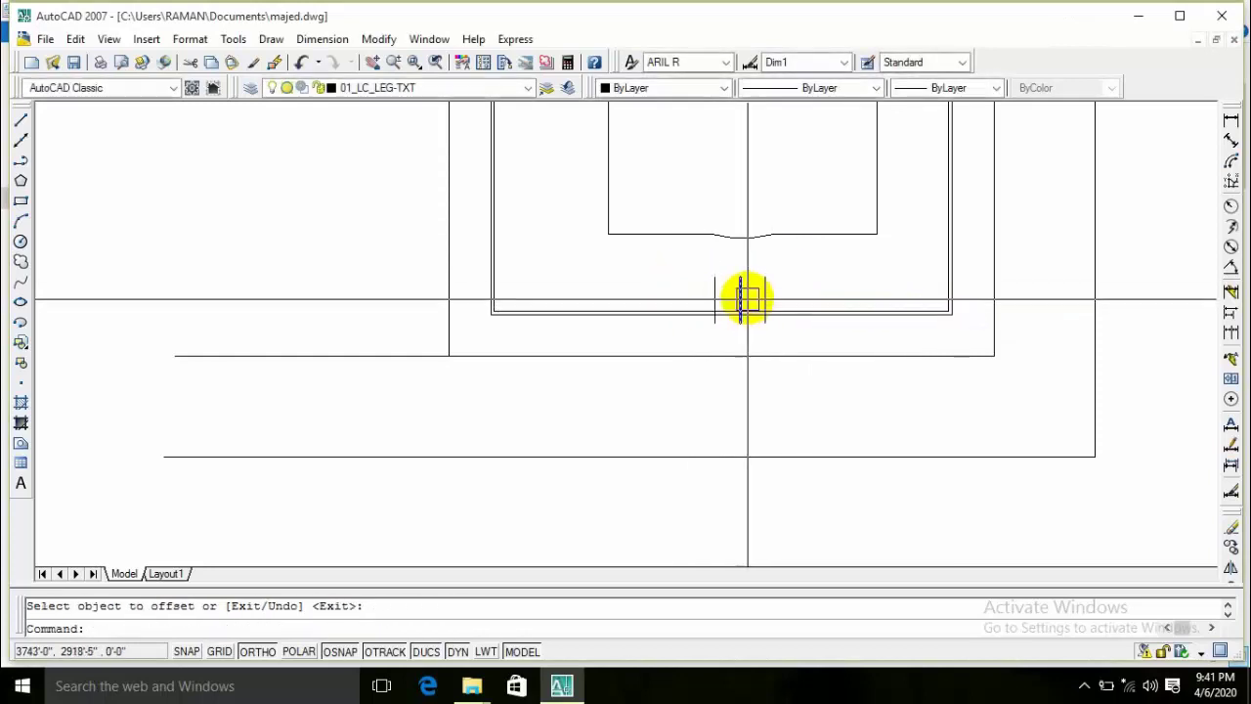
pyautogui.press('Delete')
pyautogui.scroll(5, 740, 300)
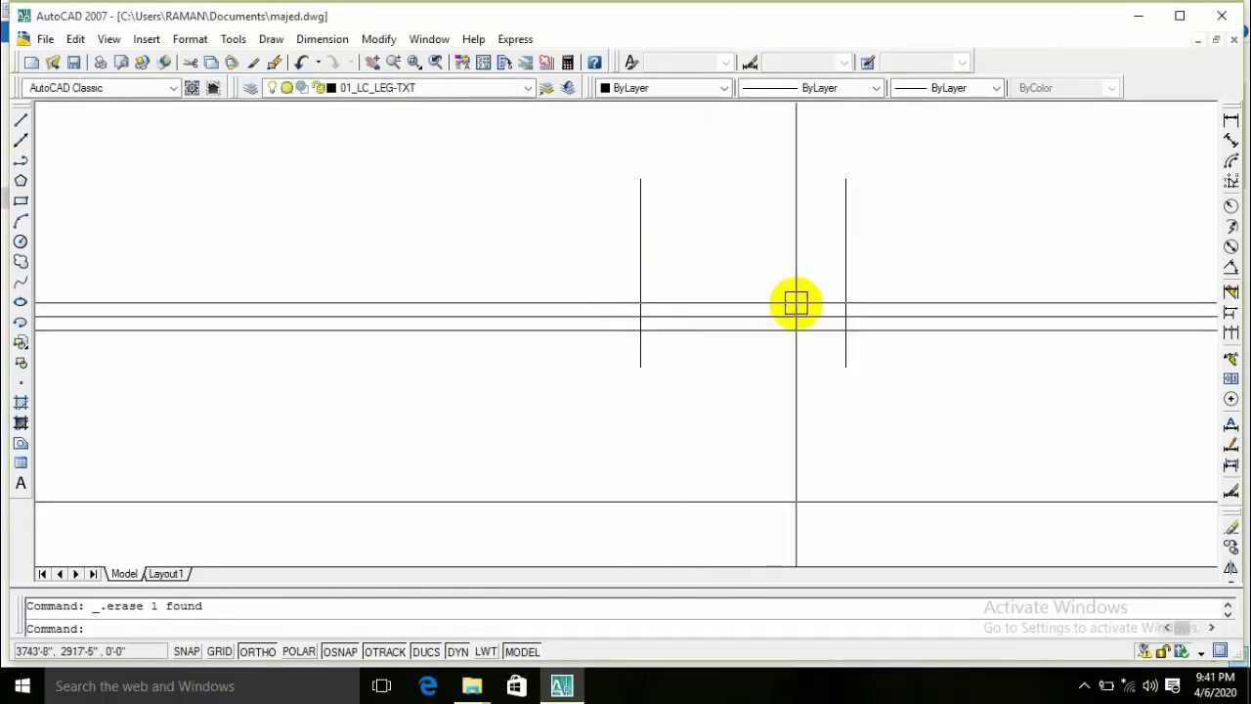
# Step: Trim the bottom wall lines between the two gate marks
pyautogui.write('tr')
pyautogui.press('Return')
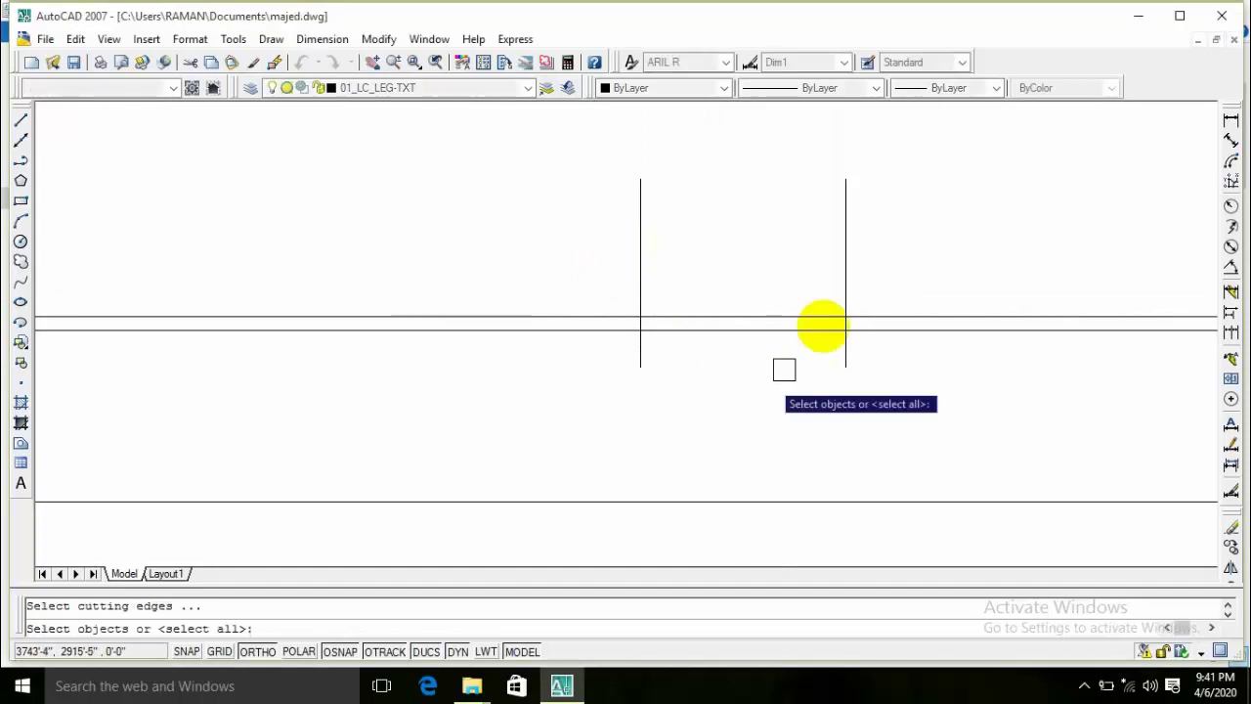
pyautogui.press('Return')
pyautogui.click(885, 201)
pyautogui.click(395, 301)
pyautogui.click(842, 360)
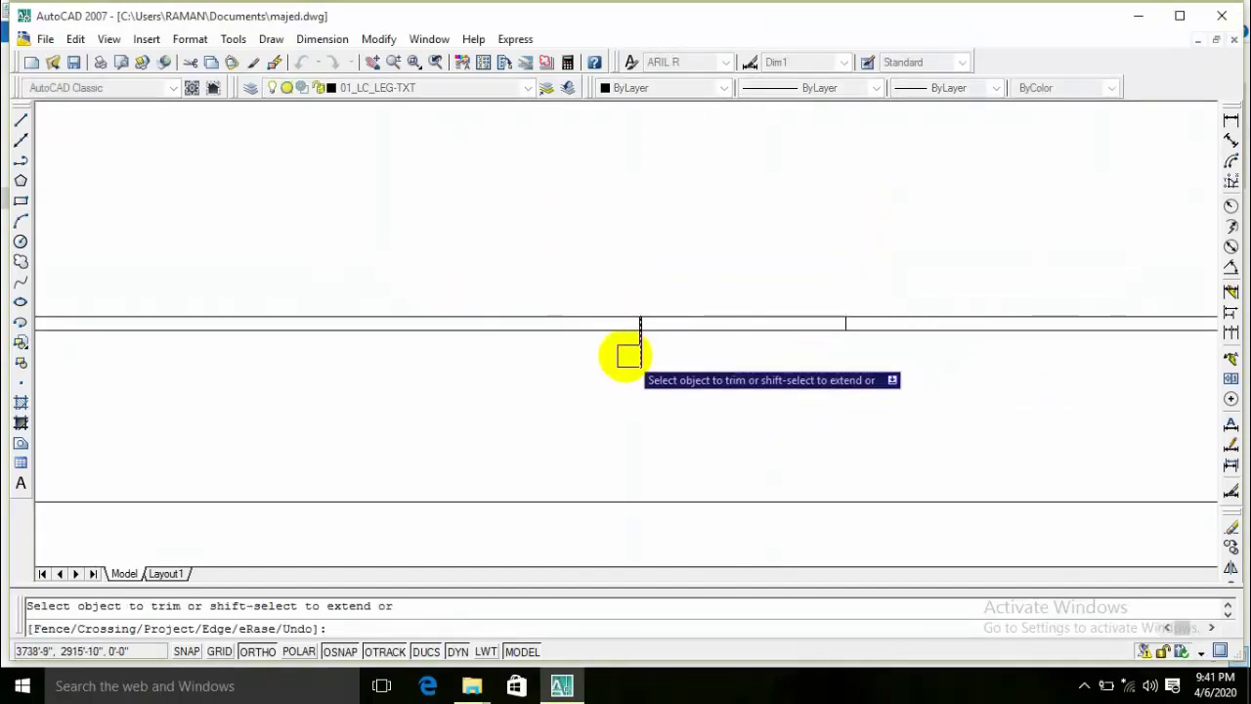
pyautogui.press('Return')
# Step: Draw two diagonal lines across the opening forming an X
pyautogui.write('l')
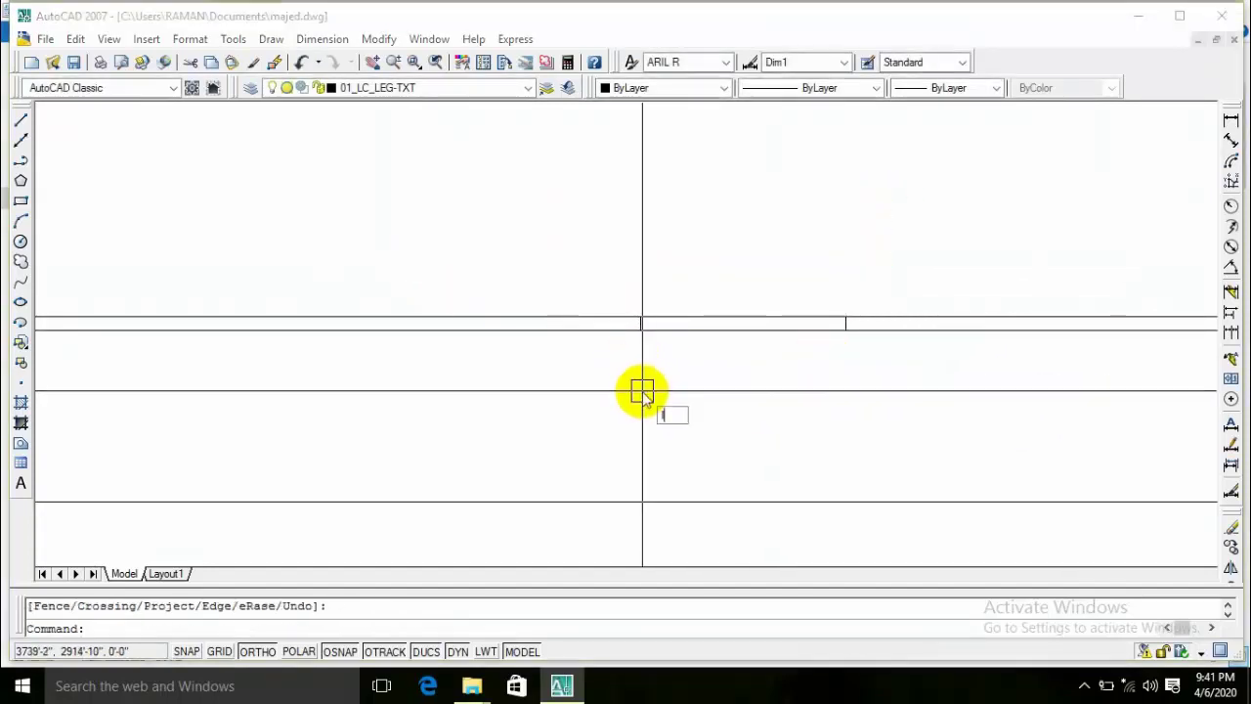
pyautogui.press('Return')
pyautogui.click(641, 324)
pyautogui.scroll(2, 787, 334)
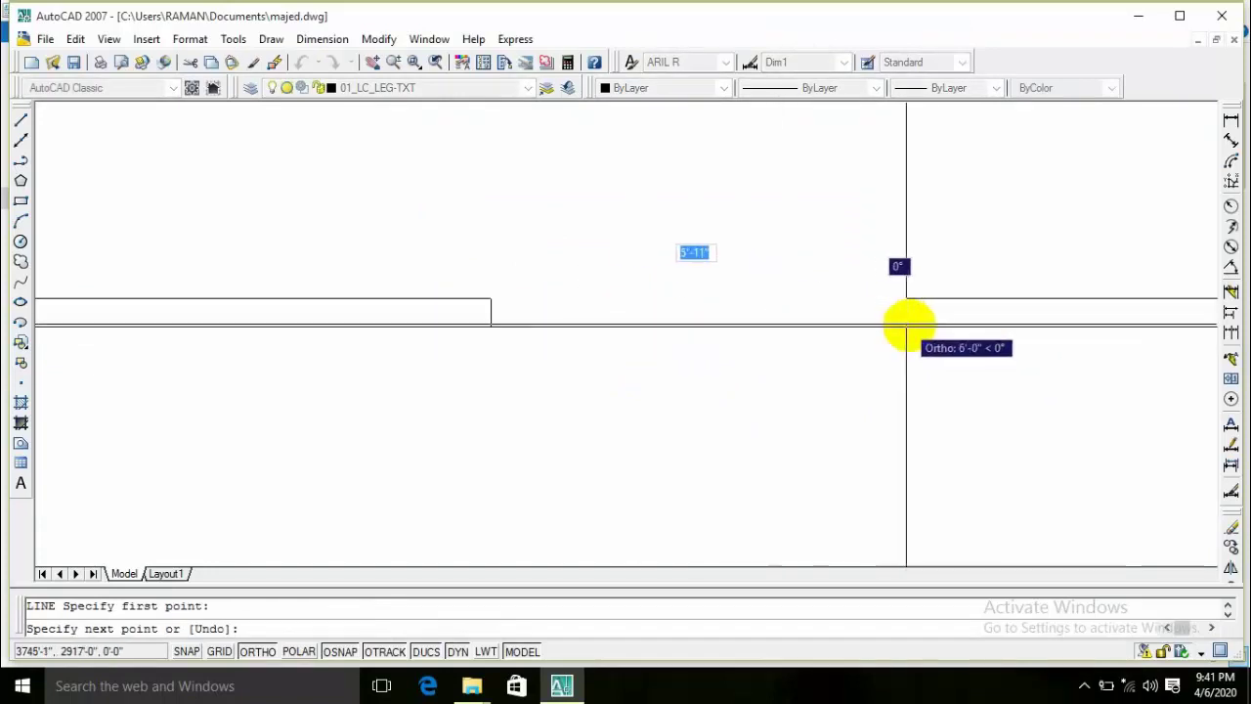
pyautogui.click(906, 326)
pyautogui.press('Return')
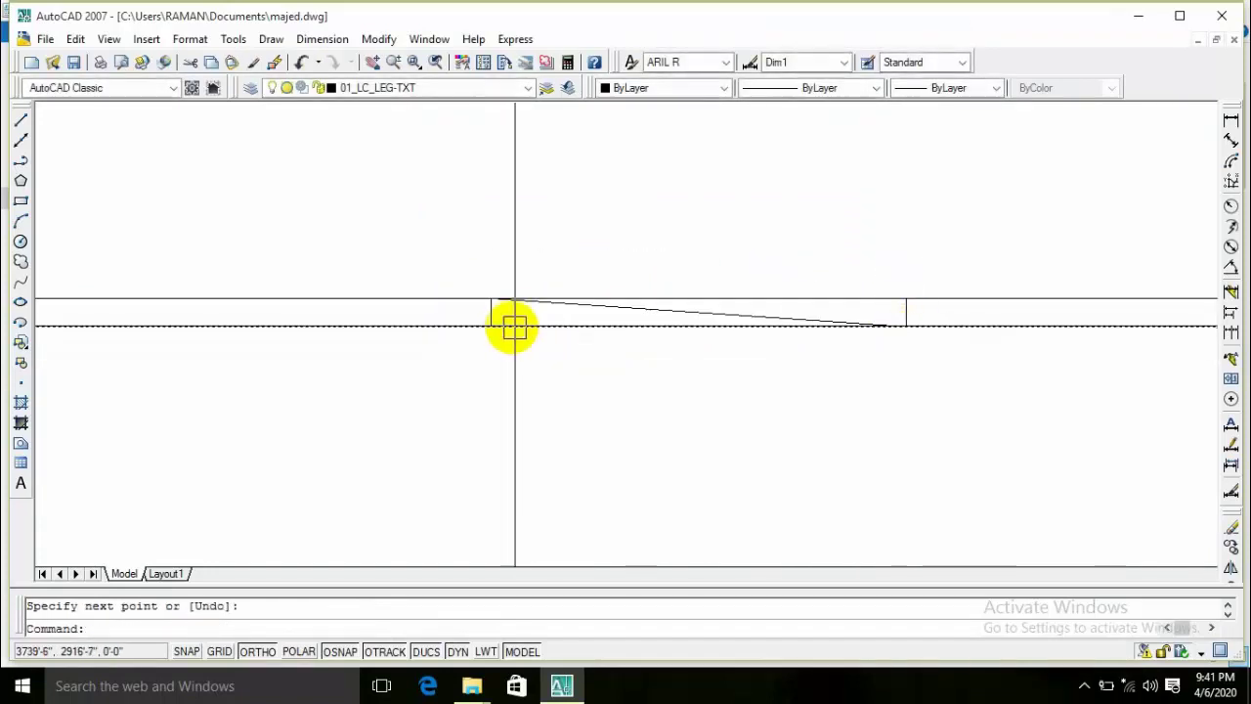
pyautogui.press('Return')
pyautogui.click(492, 298)
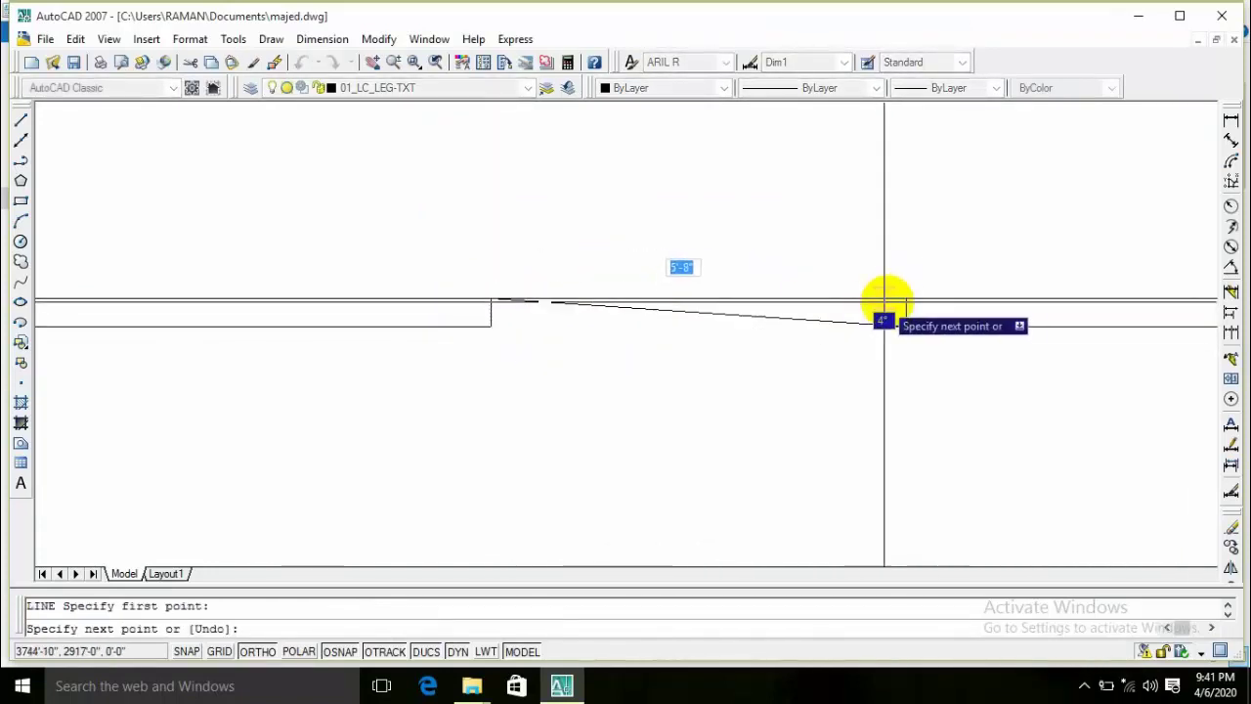
pyautogui.click(906, 325)
pyautogui.press('Return')
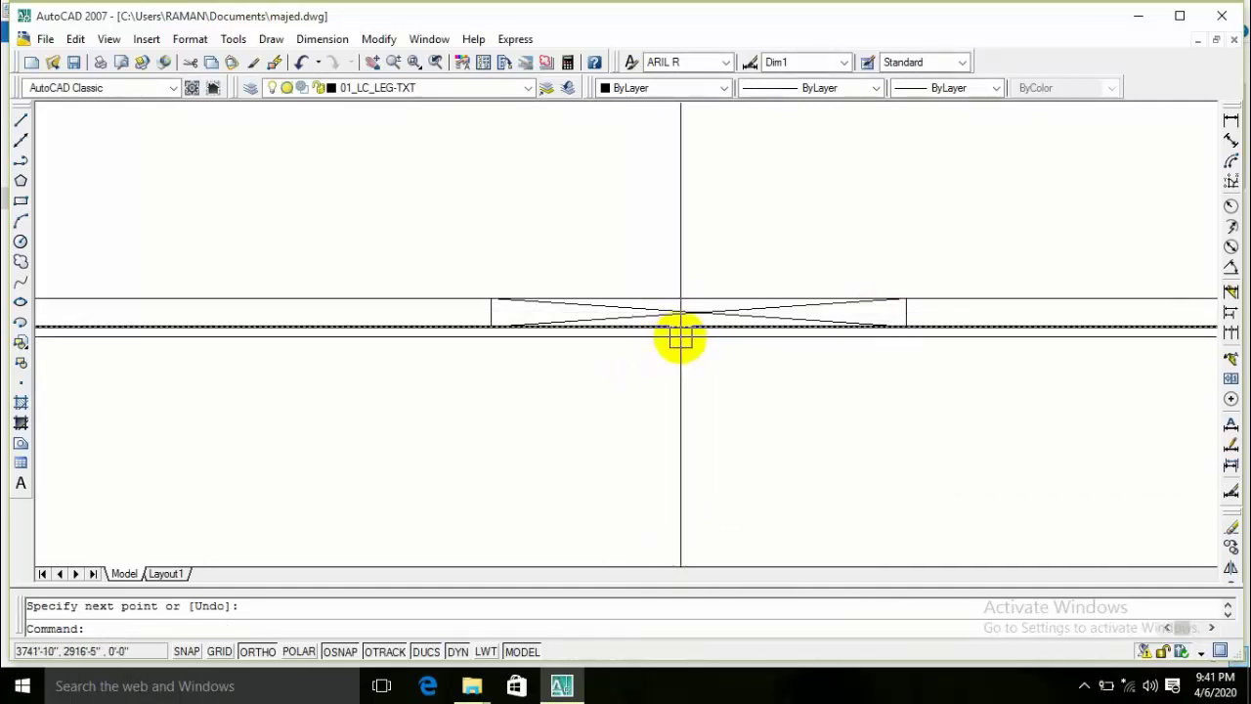
# Step: Trim away the upper and lower wall lines inside the X
pyautogui.write('tr')
pyautogui.press('Return')
pyautogui.press('Return')
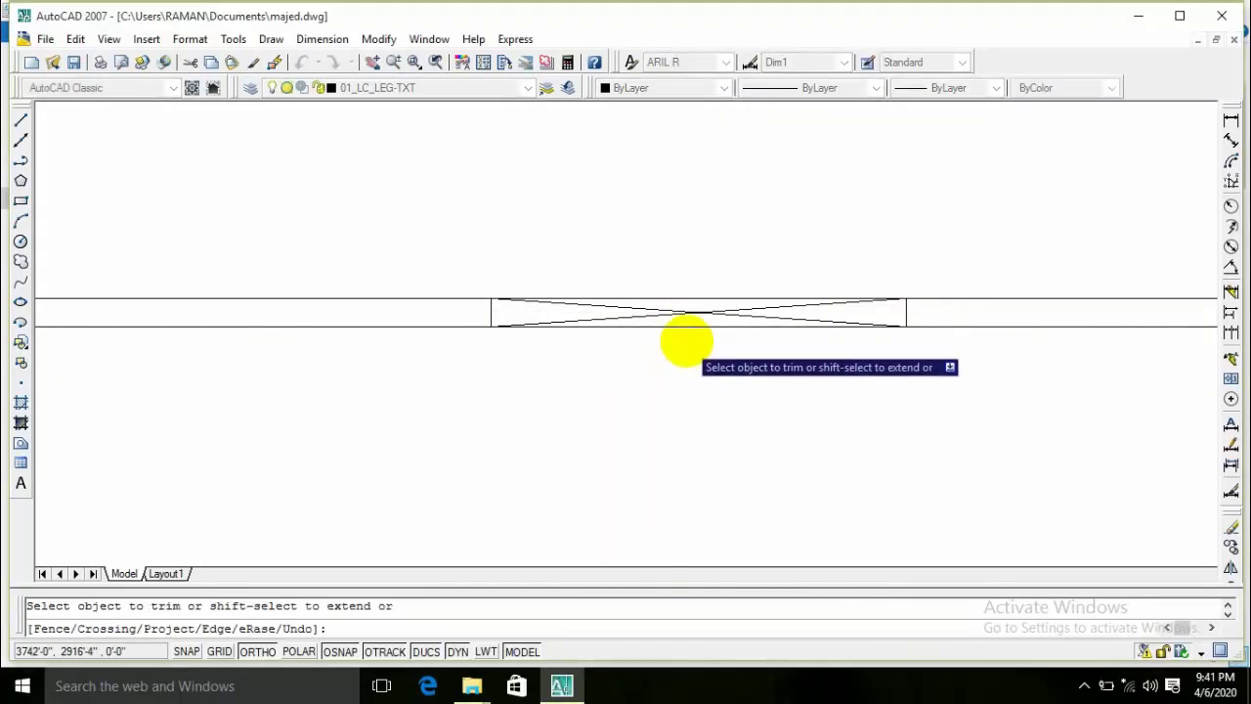
pyautogui.click(687, 334)
pyautogui.click(695, 299)
pyautogui.press('Return')
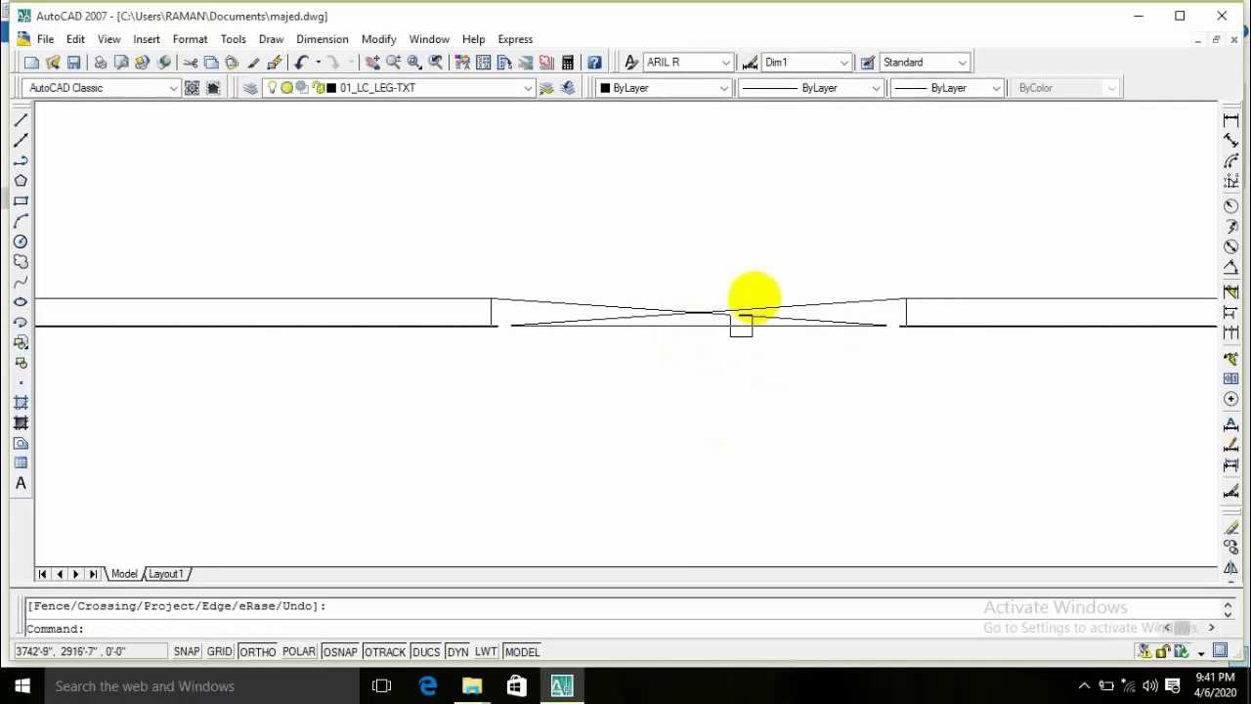
pyautogui.click(748, 294)
pyautogui.click(653, 366)
pyautogui.scroll(-3, 653, 379)
pyautogui.scroll(-2, 556, 343)
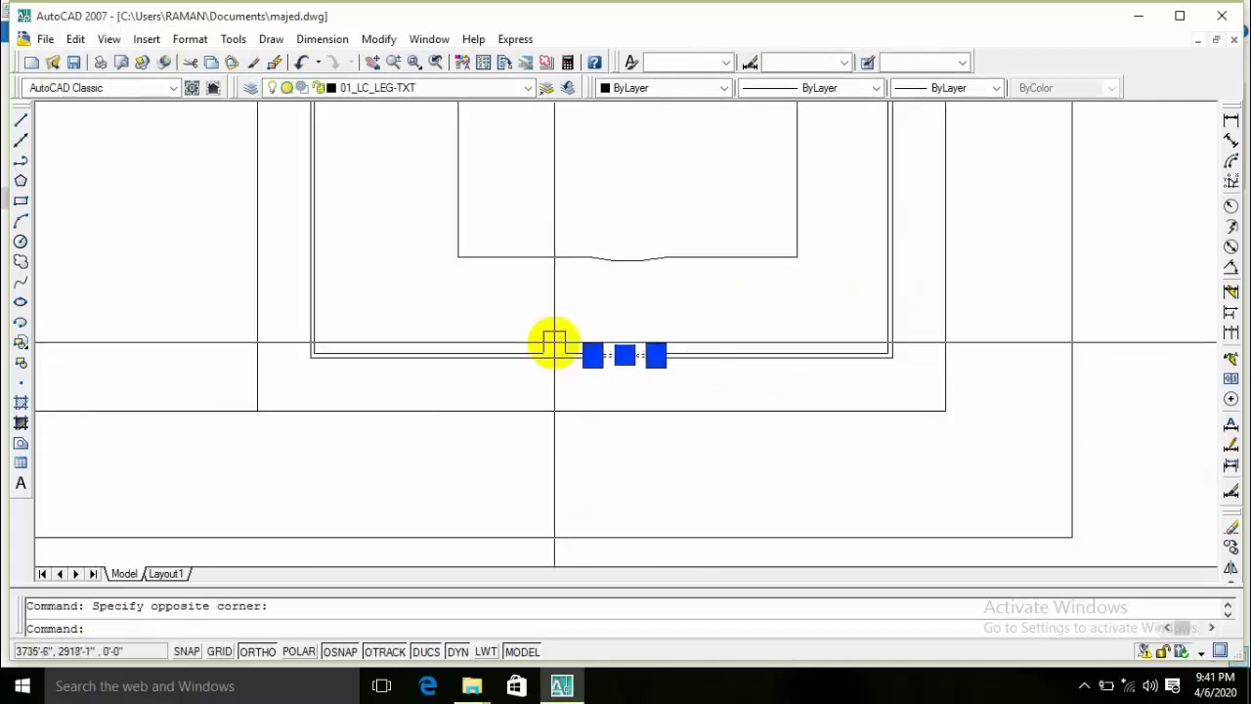
# Step: Run MATCHPROP and pick the red wall line in the other plan as source
pyautogui.write('ma')
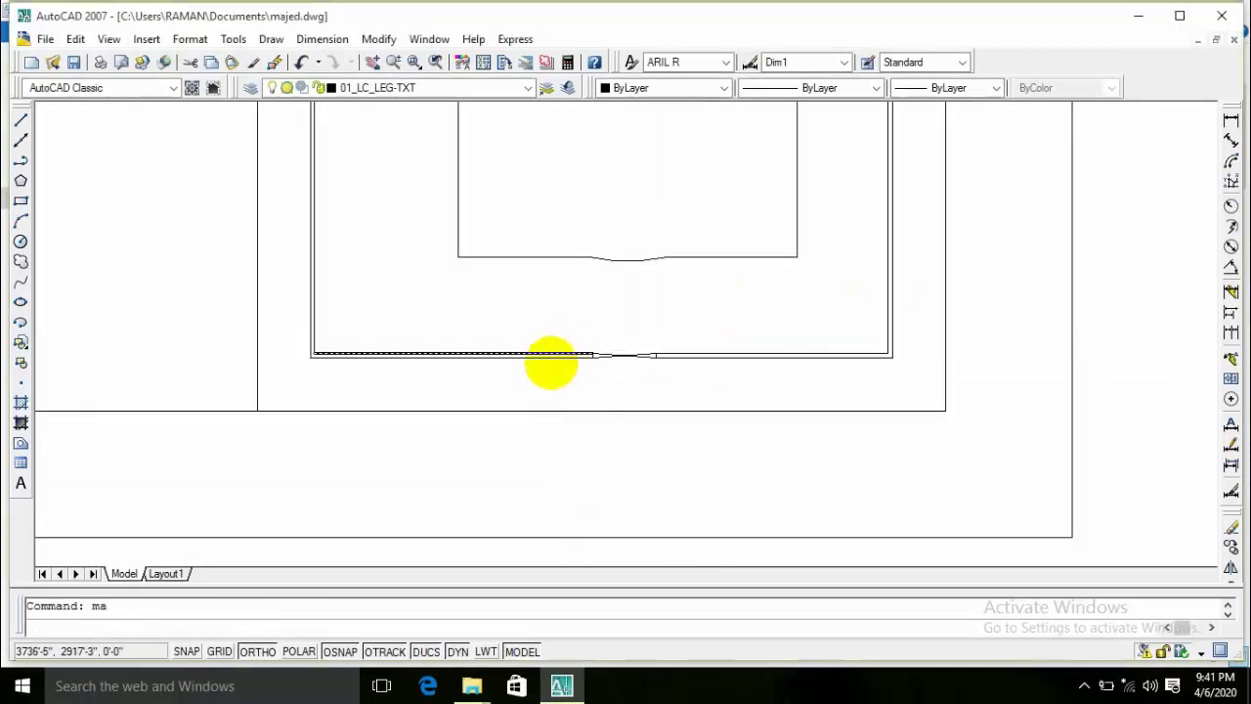
pyautogui.press('Return')
pyautogui.scroll(-2, 531, 313)
pyautogui.moveTo(531, 313); pyautogui.dragTo(542, 405, button='middle')
pyautogui.scroll(-2, 625, 416)
pyautogui.scroll(3, 743, 420)
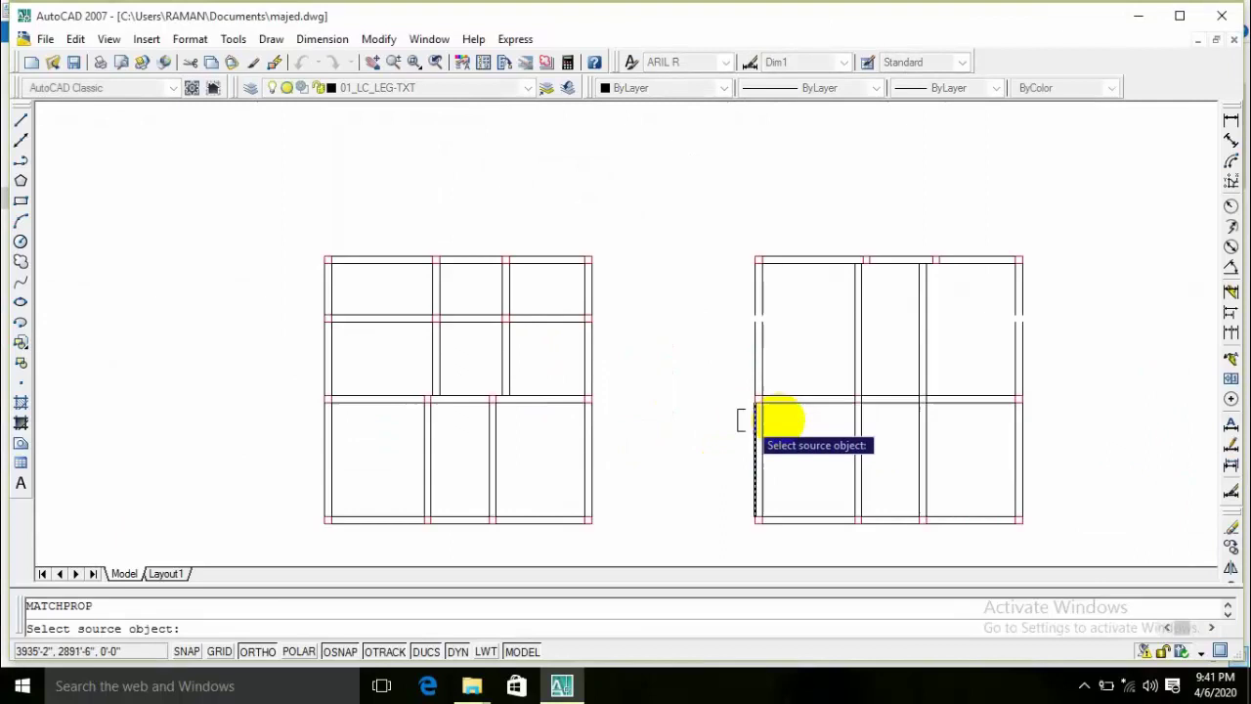
pyautogui.scroll(2, 801, 416)
pyautogui.click(590, 376)
# Step: Apply the red properties to the gate's crossed diagonal lines
pyautogui.scroll(-2, 495, 391)
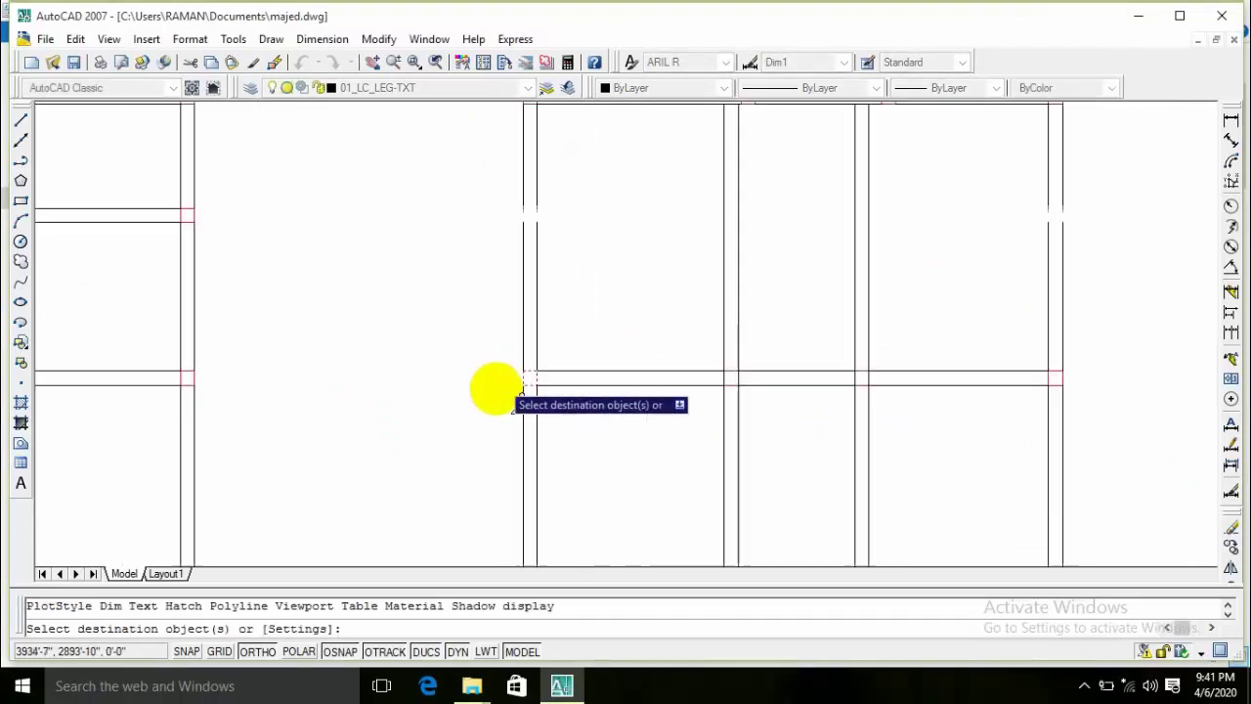
pyautogui.scroll(-2, 871, 287)
pyautogui.scroll(-2, 871, 287)
pyautogui.moveTo(871, 287); pyautogui.dragTo(552, 353, button='middle')
pyautogui.scroll(2, 586, 313)
pyautogui.scroll(2, 600, 274)
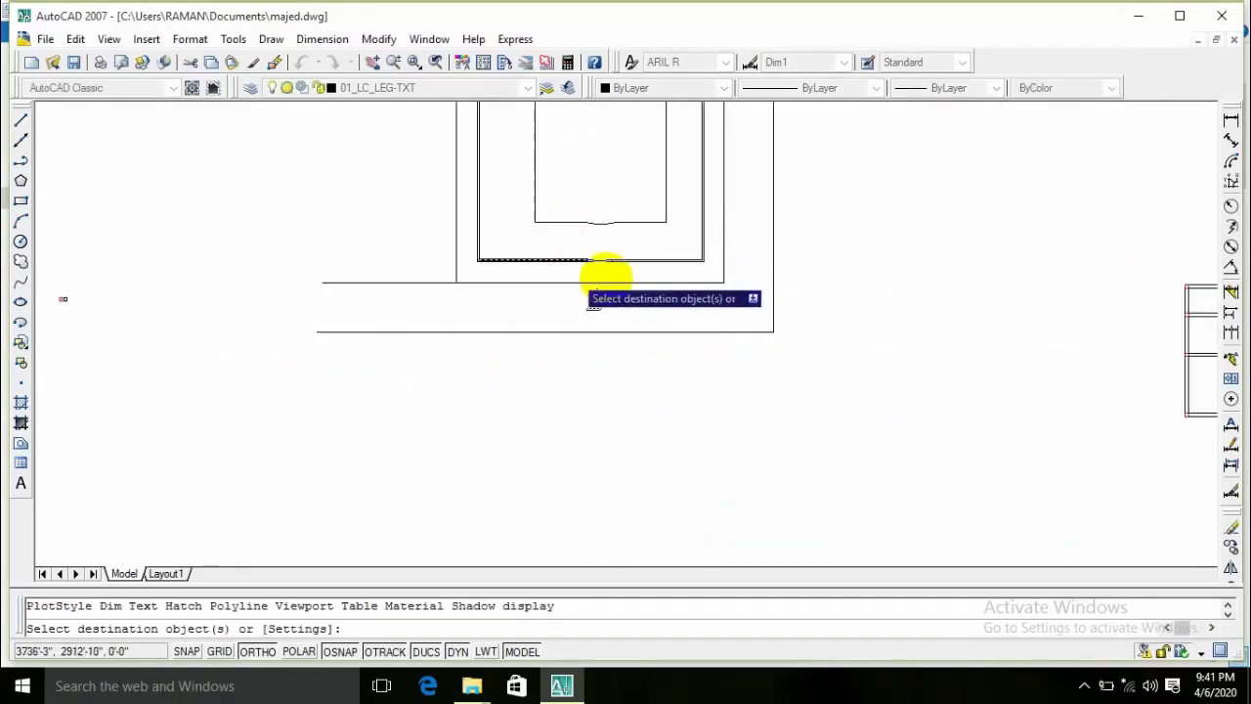
pyautogui.scroll(2, 626, 234)
pyautogui.scroll(2, 586, 221)
pyautogui.click(615, 253)
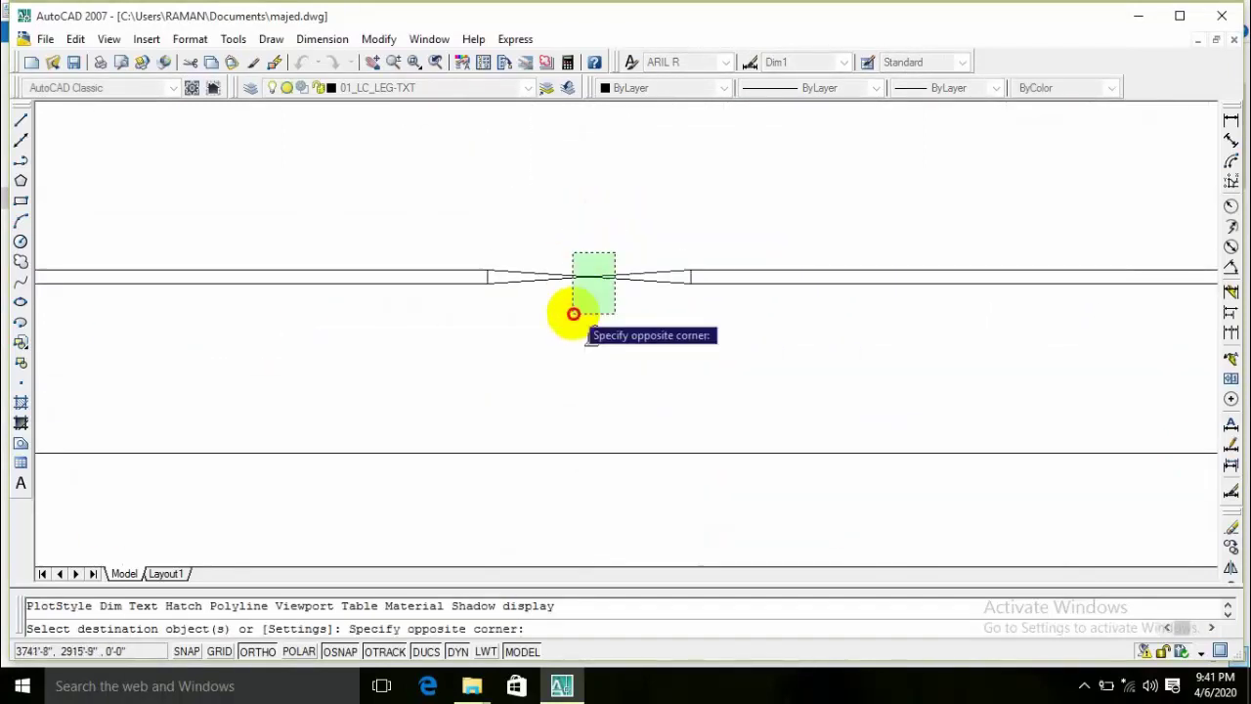
pyautogui.press('Return')
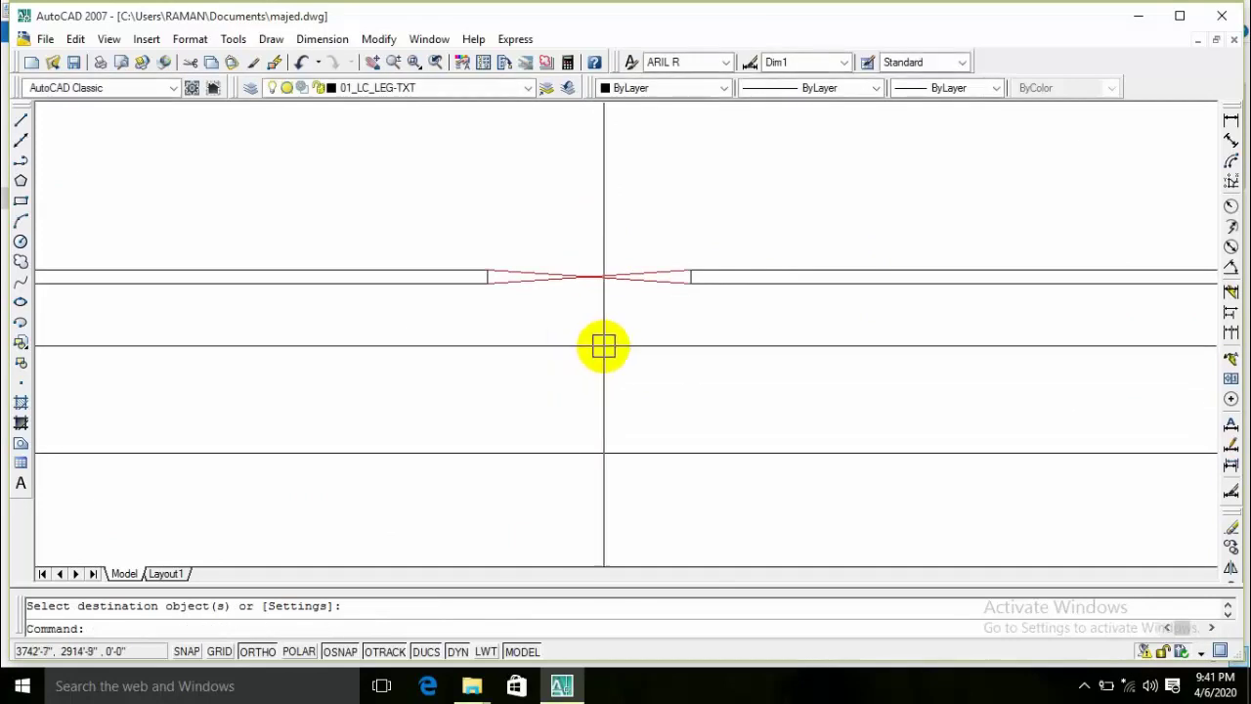
pyautogui.scroll(-3, 590, 397)
pyautogui.scroll(2, 575, 411)
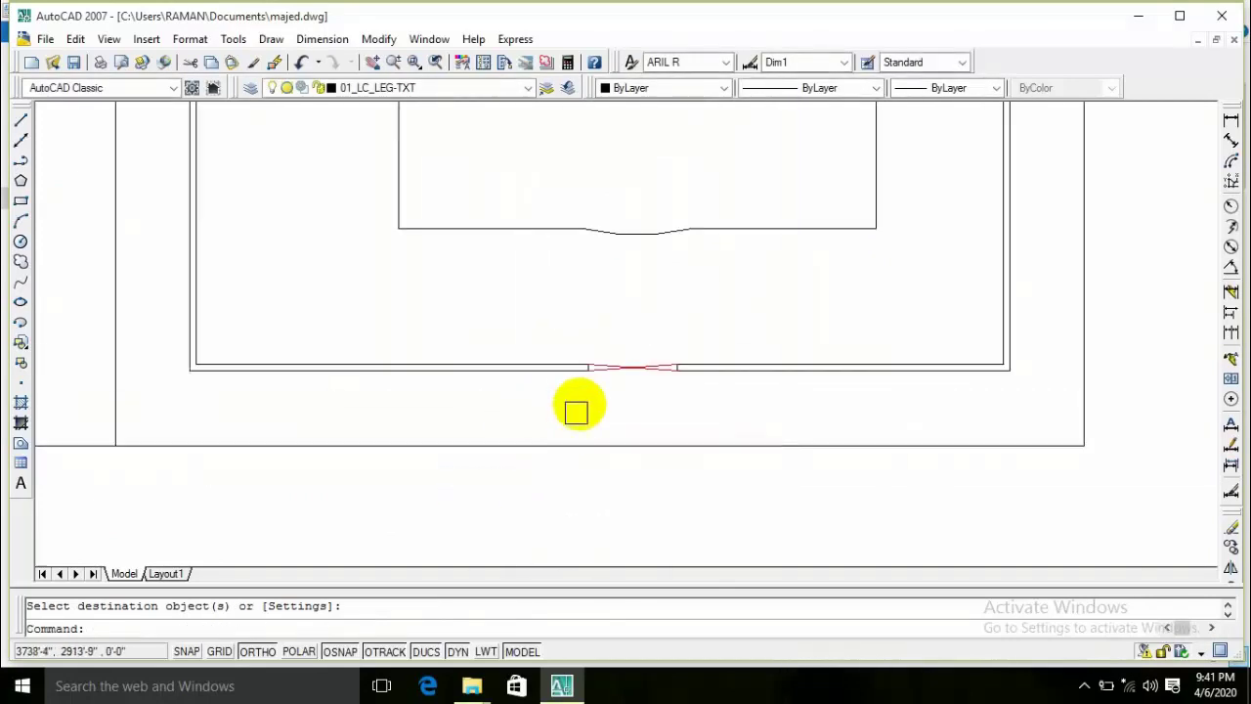
pyautogui.scroll(2, 643, 414)
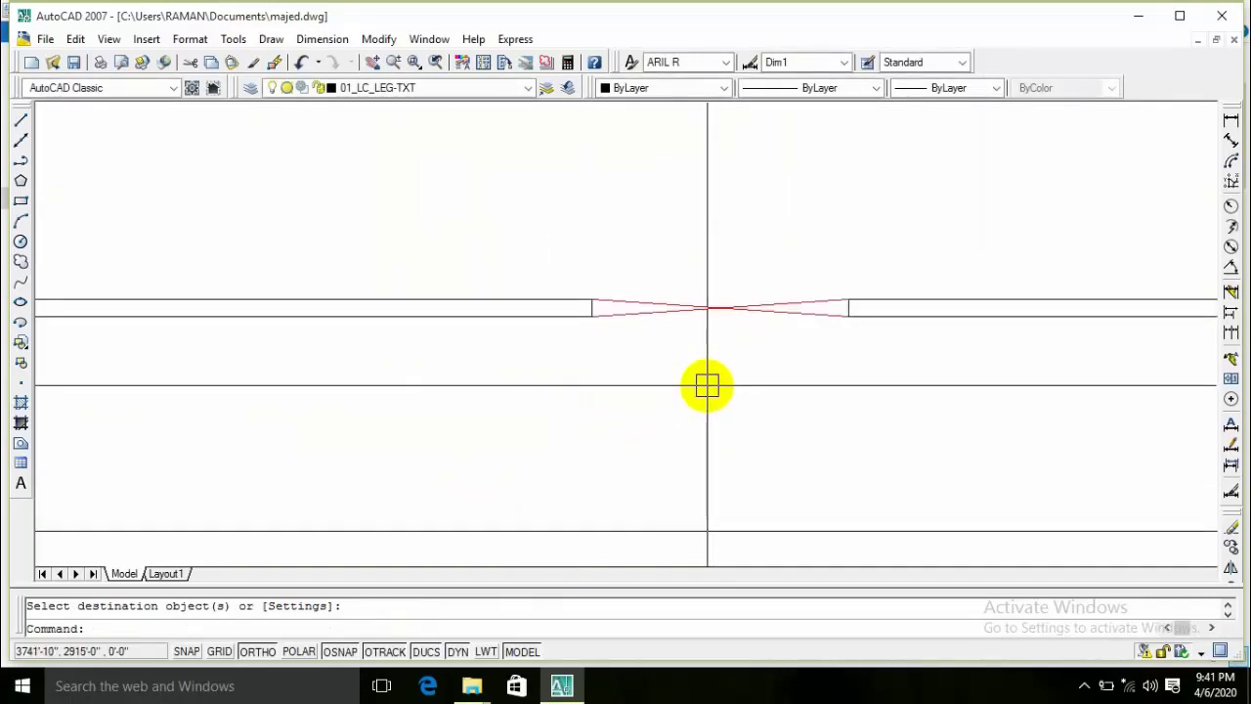
# Step: Draw a vertical shaft line down from the X's crossing point below the gate
pyautogui.write('l')
pyautogui.press('Return')
pyautogui.click(721, 330)
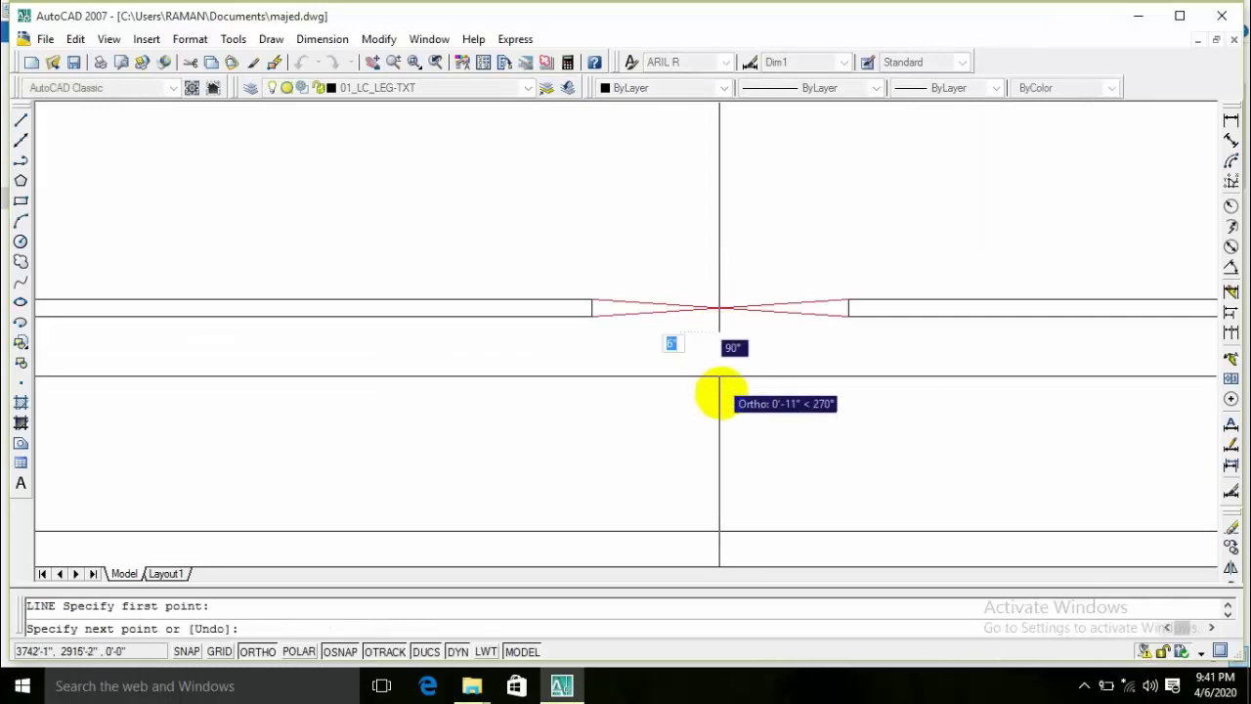
pyautogui.click(720, 402)
pyautogui.press('Return')
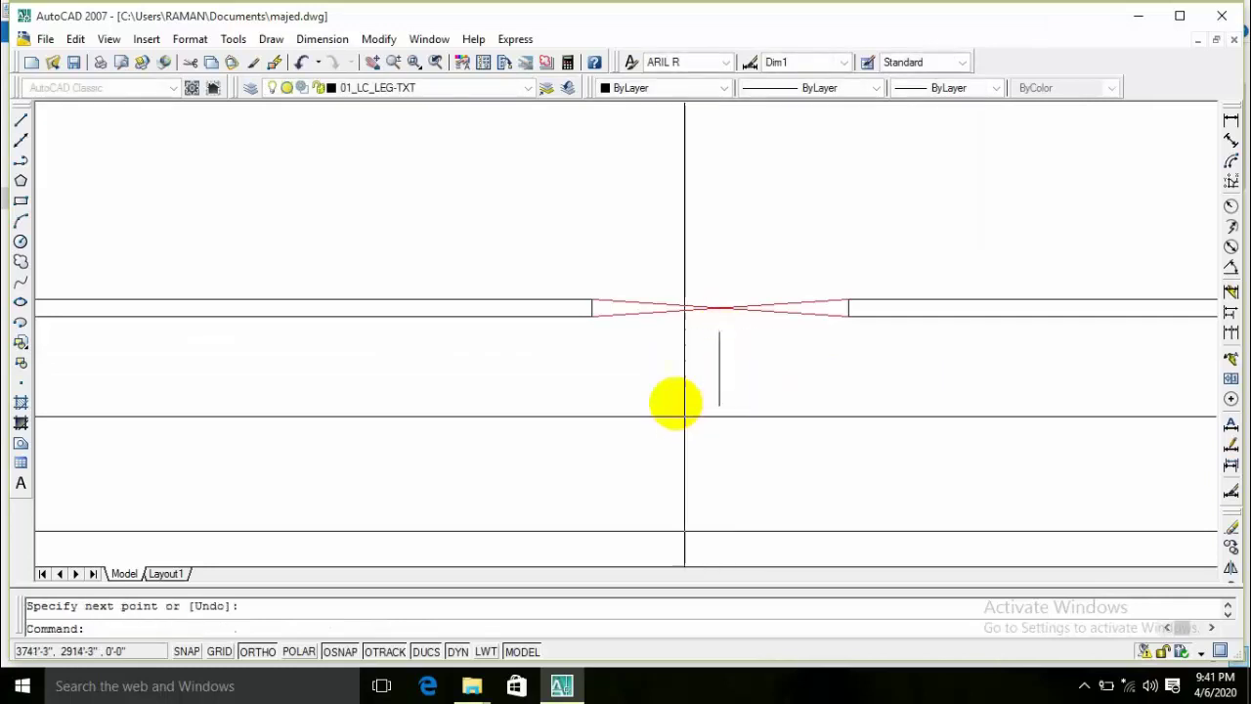
pyautogui.scroll(5, 713, 323)
# Step: Draw a slanted arrowhead line at the top of the shaft
pyautogui.write('l')
pyautogui.press('Return')
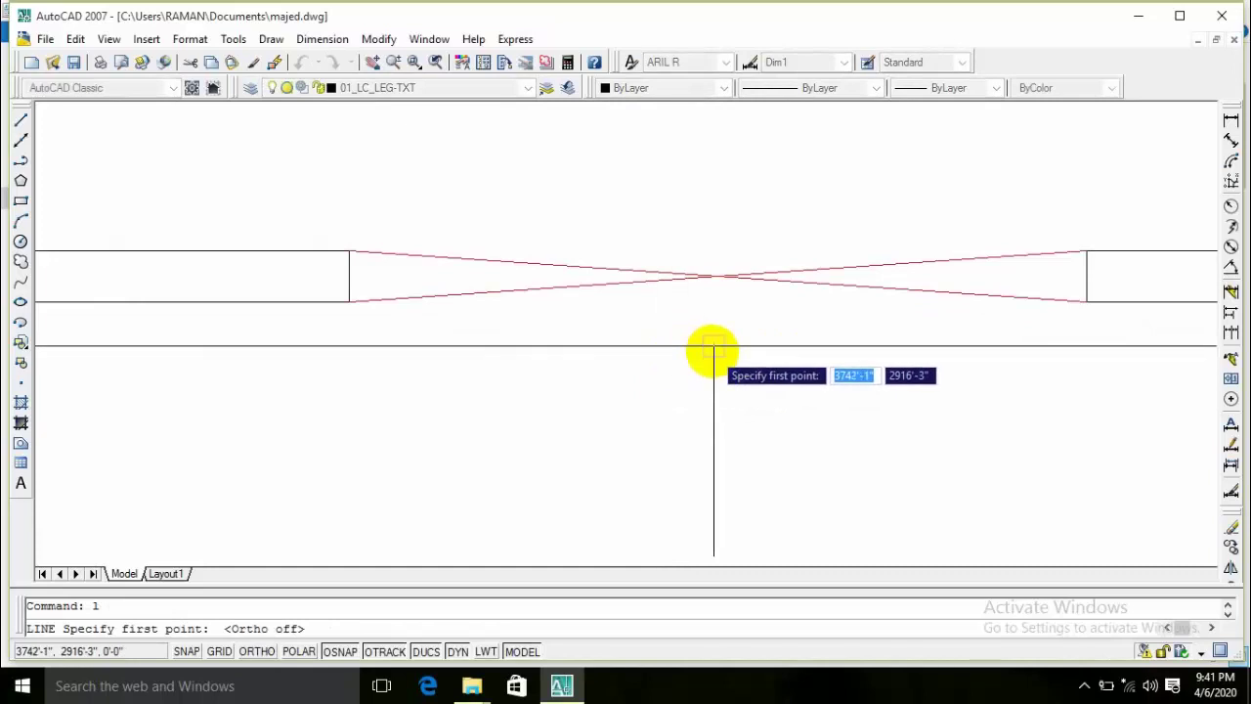
pyautogui.click(714, 347)
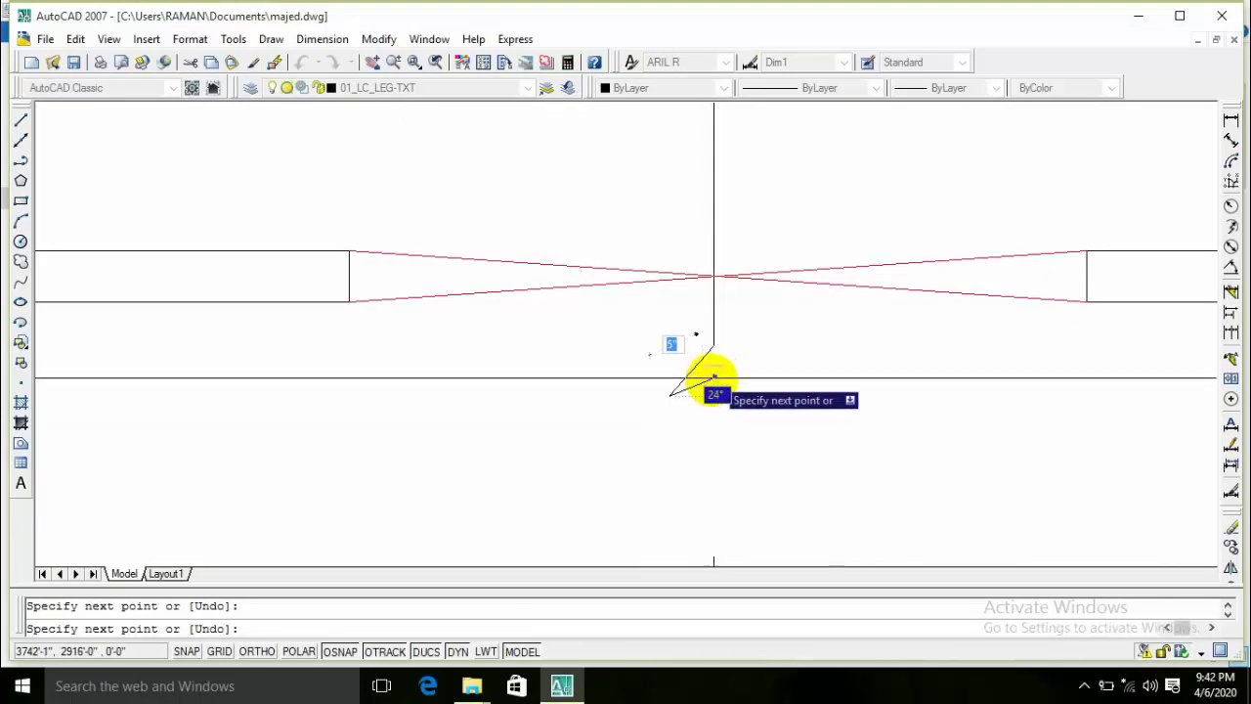
pyautogui.scroll(3, 714, 376)
pyautogui.click(713, 368)
pyautogui.press('Return')
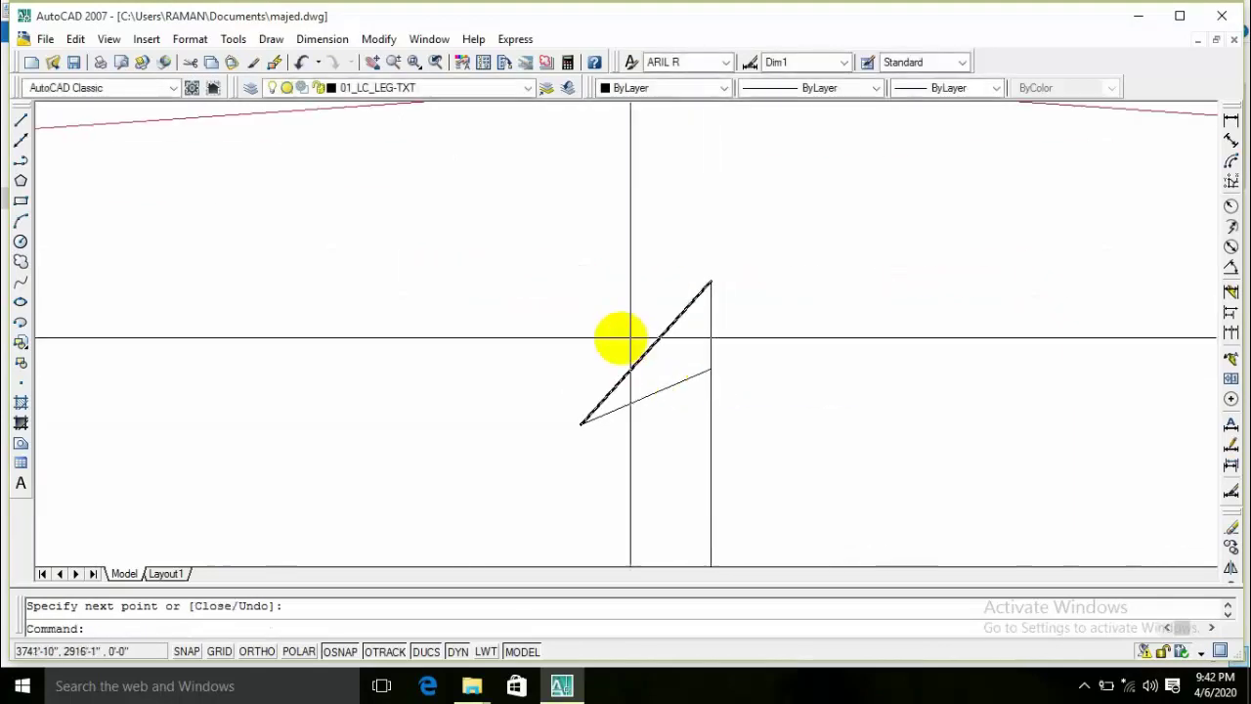
# Step: Mirror the arrowhead about the vertical shaft with Ortho on, keeping the original
pyautogui.moveTo(637, 313); pyautogui.dragTo(574, 456)
pyautogui.write('m')
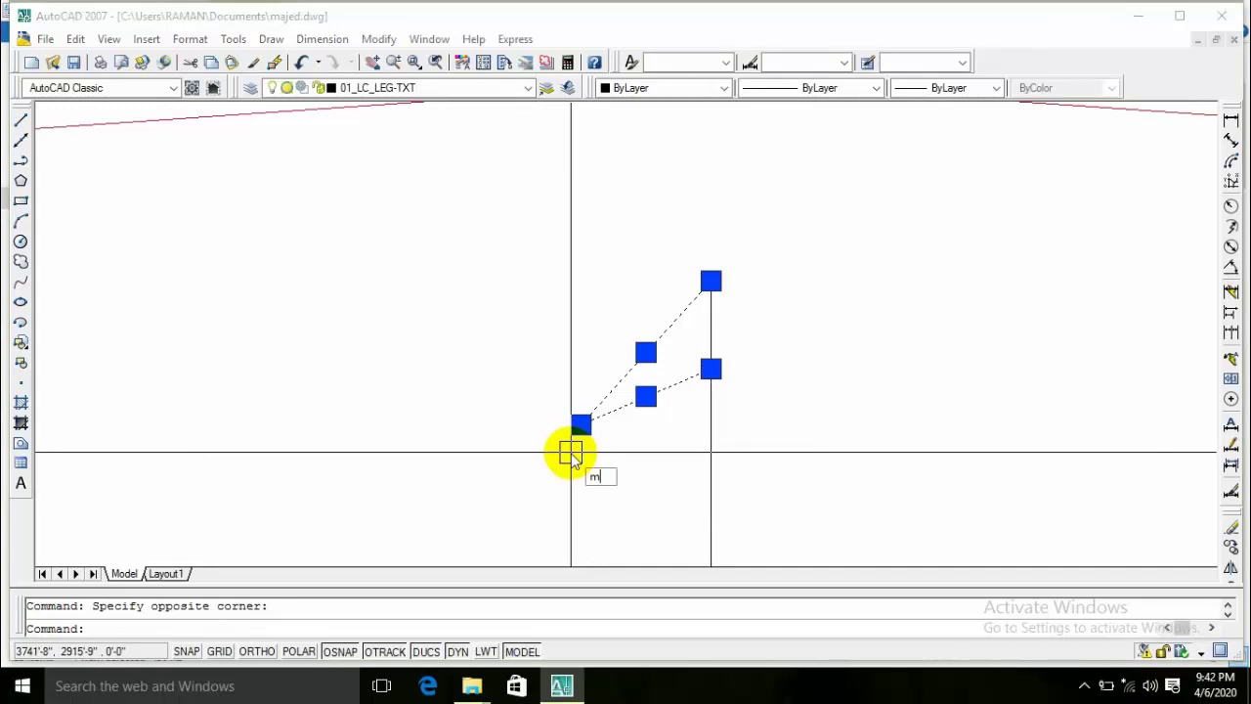
pyautogui.write('i')
pyautogui.press('Return')
pyautogui.press('F8')
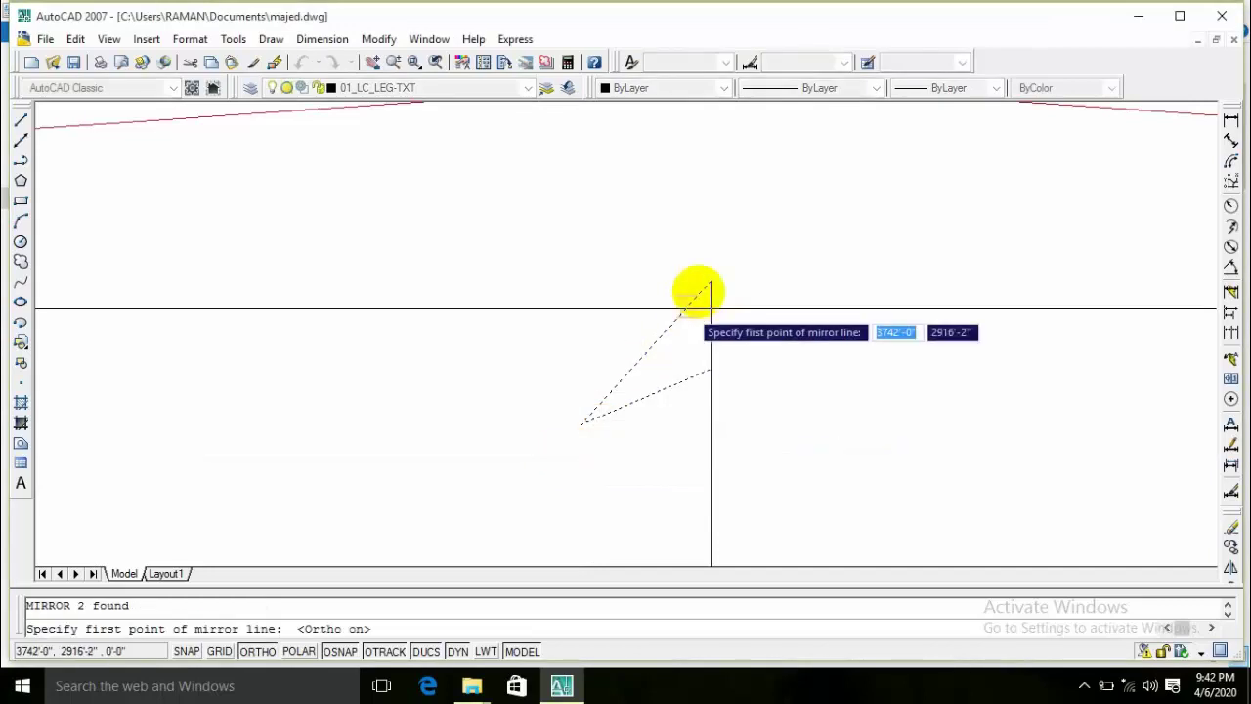
pyautogui.click(710, 282)
pyautogui.click(714, 216)
pyautogui.press('Return')
pyautogui.scroll(-5, 642, 305)
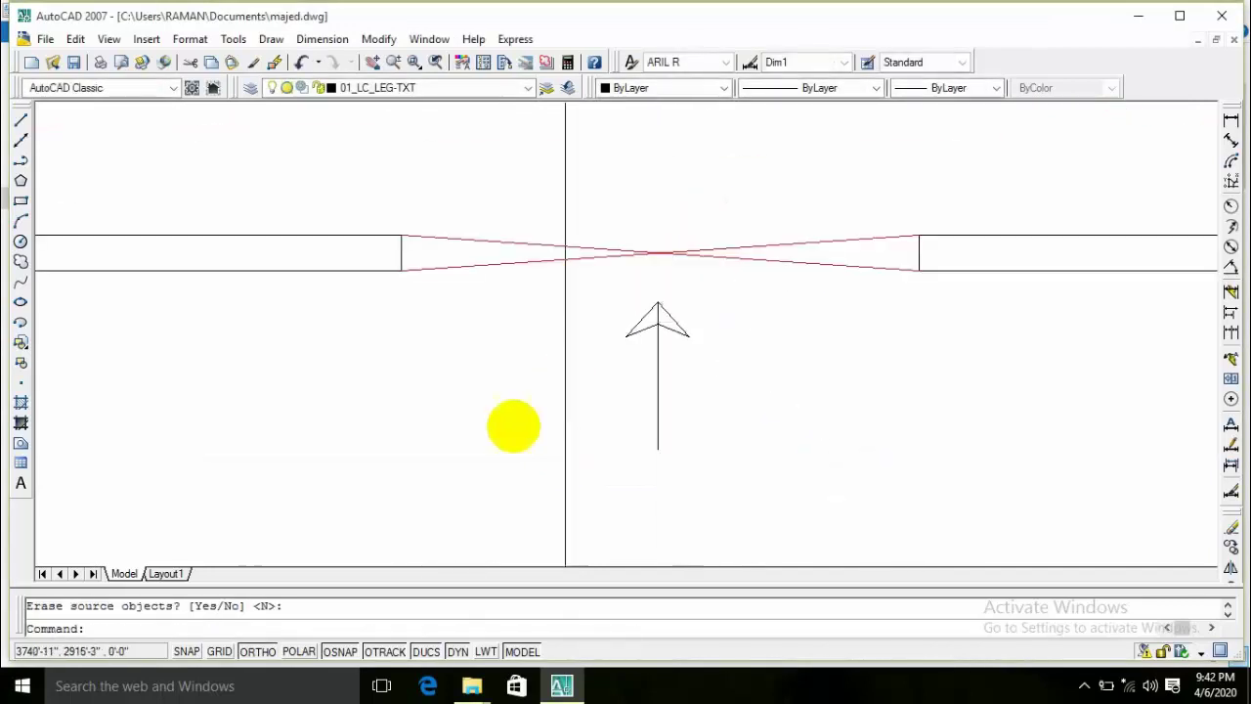
pyautogui.scroll(5, 662, 325)
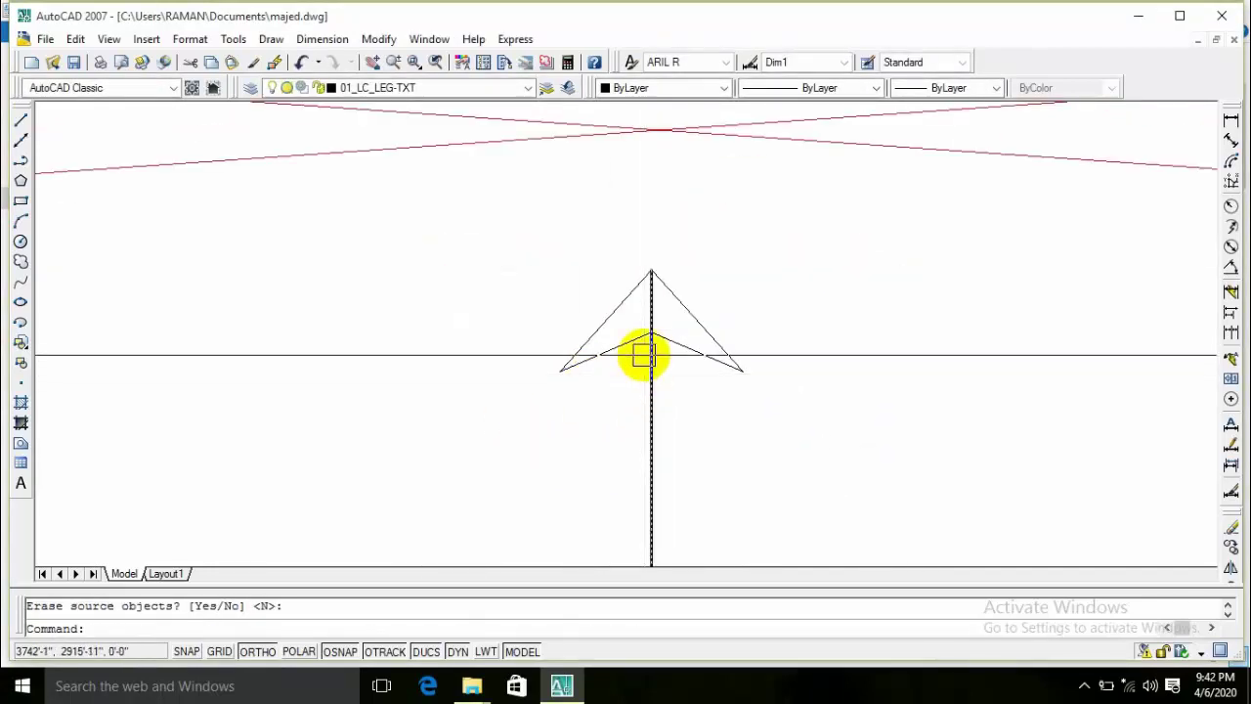
# Step: Adjust the arrow shaft's endpoint and recentre the view on the arrow
pyautogui.click(651, 271)
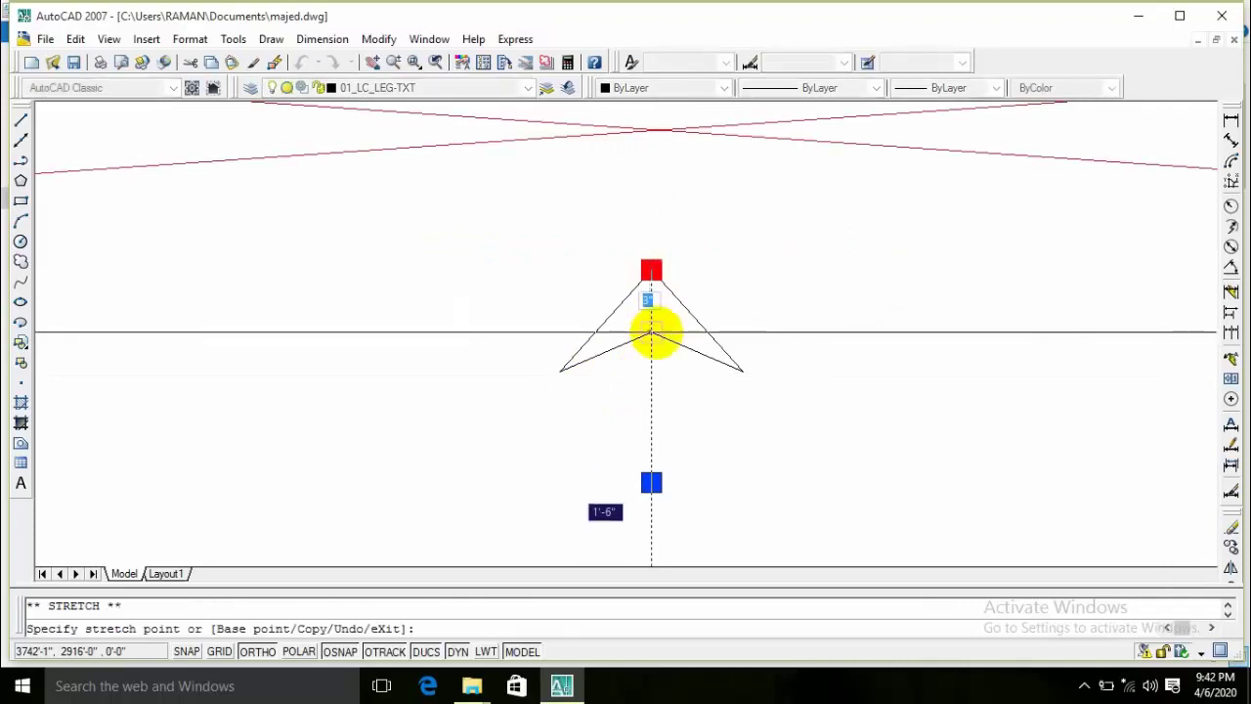
pyautogui.press('Escape')
pyautogui.press('Escape')
pyautogui.moveTo(647, 436); pyautogui.dragTo(651, 349, button='middle')
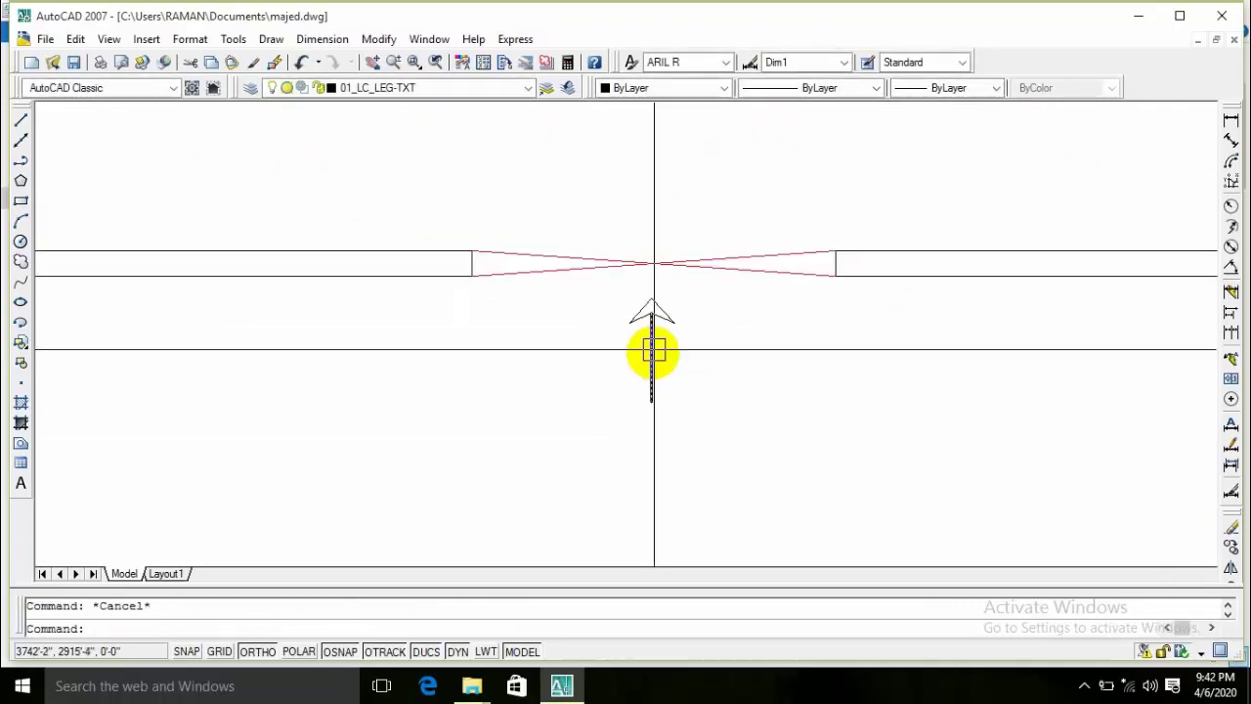
pyautogui.scroll(2, 650, 372)
pyautogui.click(648, 386)
pyautogui.click(649, 420)
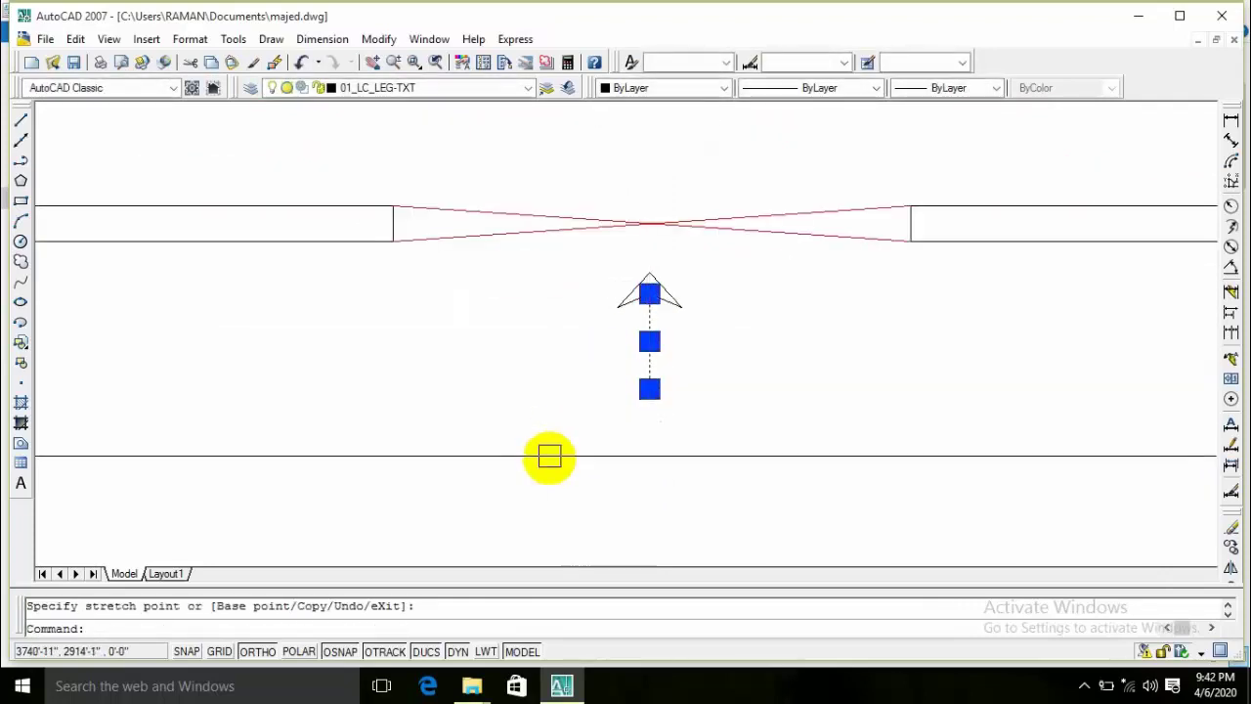
pyautogui.press('Escape')
pyautogui.press('Escape')
pyautogui.scroll(-5, 489, 427)
pyautogui.moveTo(660, 447)
pyautogui.mouseDown(button='middle')
pyautogui.moveTo(768, 421)
pyautogui.moveTo(698, 483)
pyautogui.mouseUp(button='middle')
pyautogui.scroll(5, 692, 479)
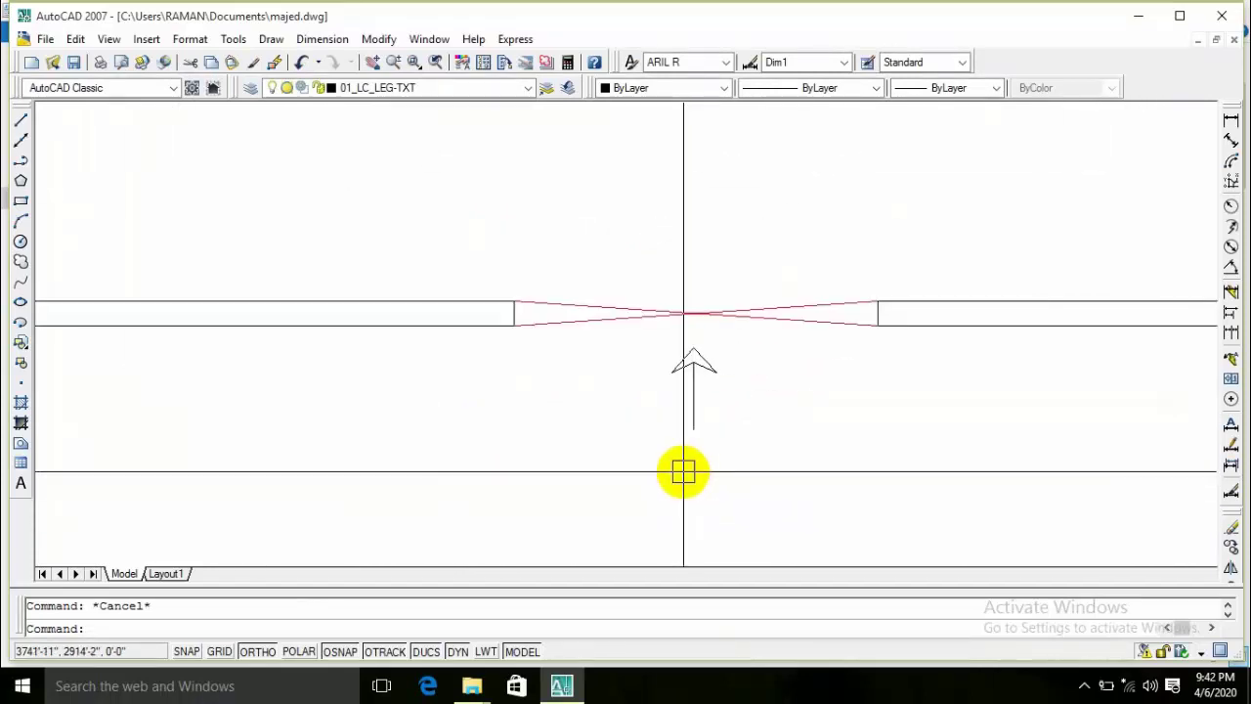
# Step: Add an 'ENTRY' multiline text label in a box below the arrow
pyautogui.write('mt')
pyautogui.press('Return')
pyautogui.click(647, 471)
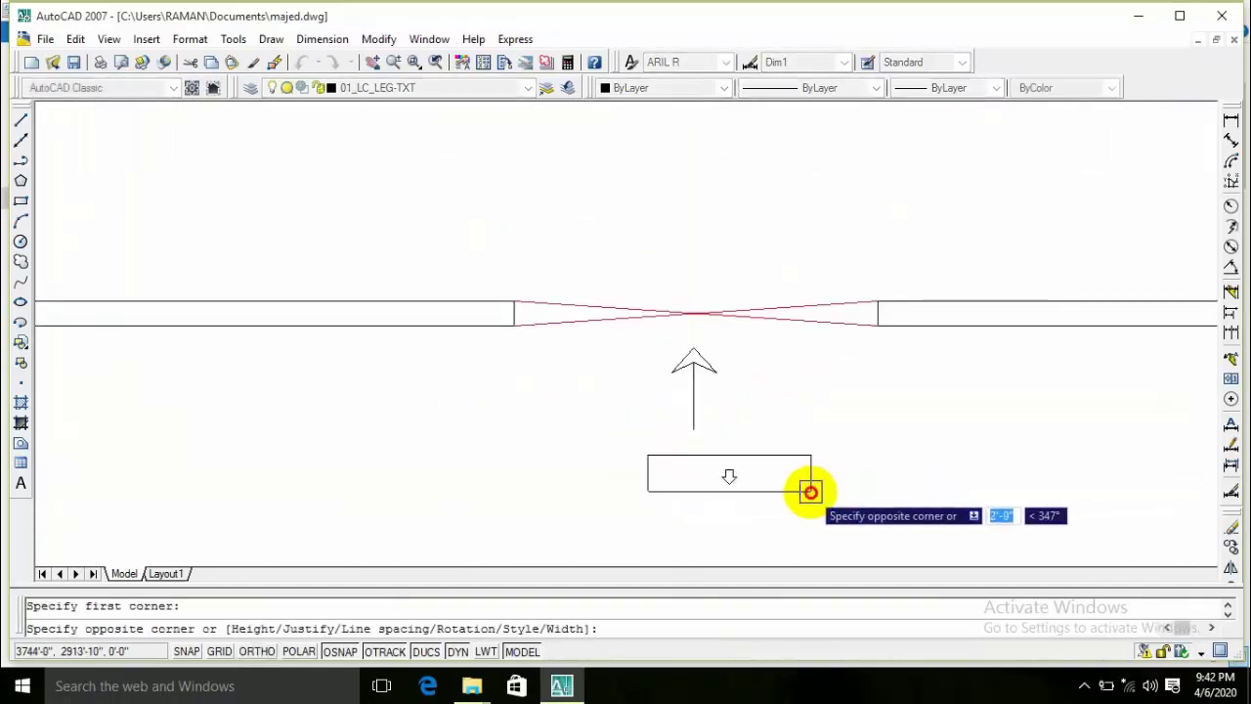
pyautogui.click(812, 492)
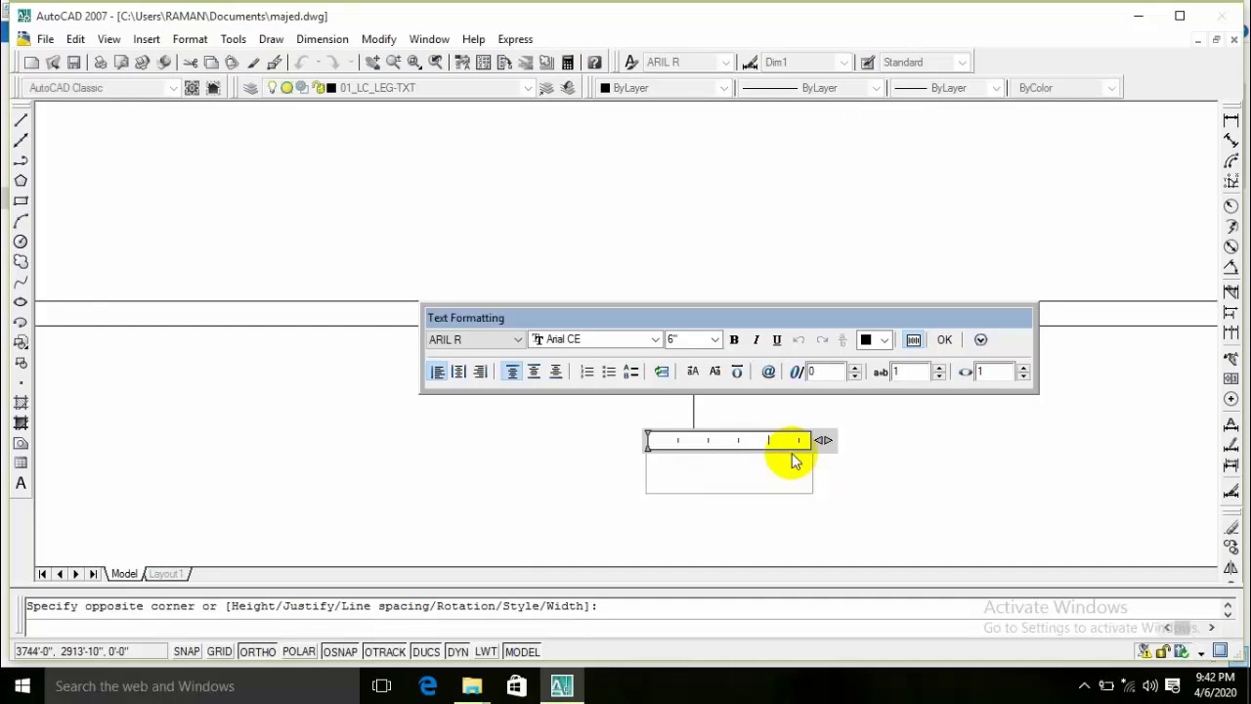
pyautogui.write('EN')
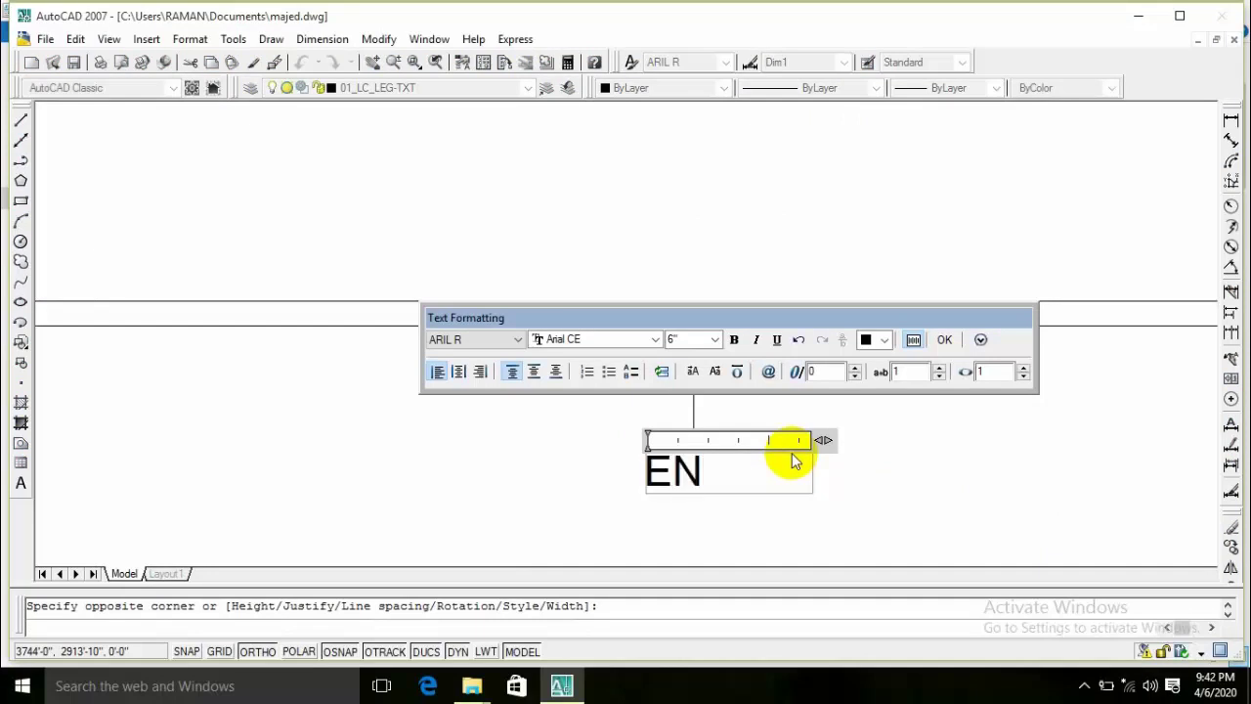
pyautogui.write('TR')
pyautogui.write('Y')
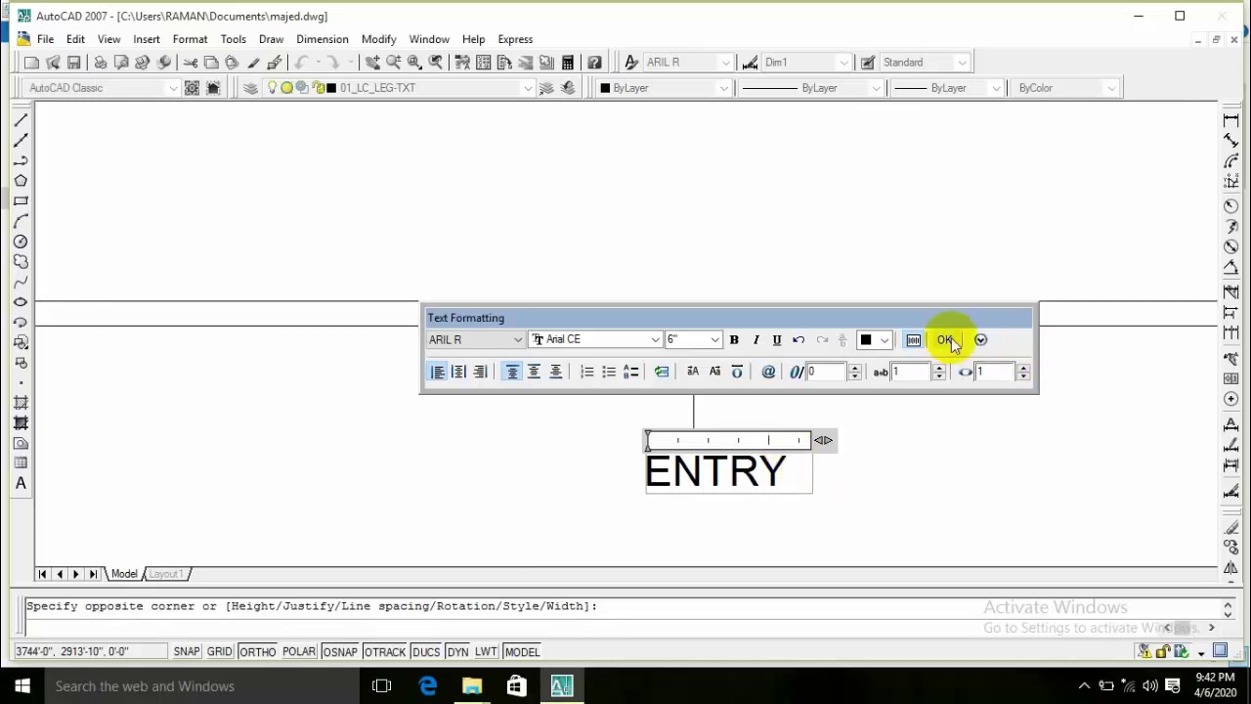
pyautogui.click(945, 340)
pyautogui.scroll(-5, 712, 475)
pyautogui.scroll(5, 720, 471)
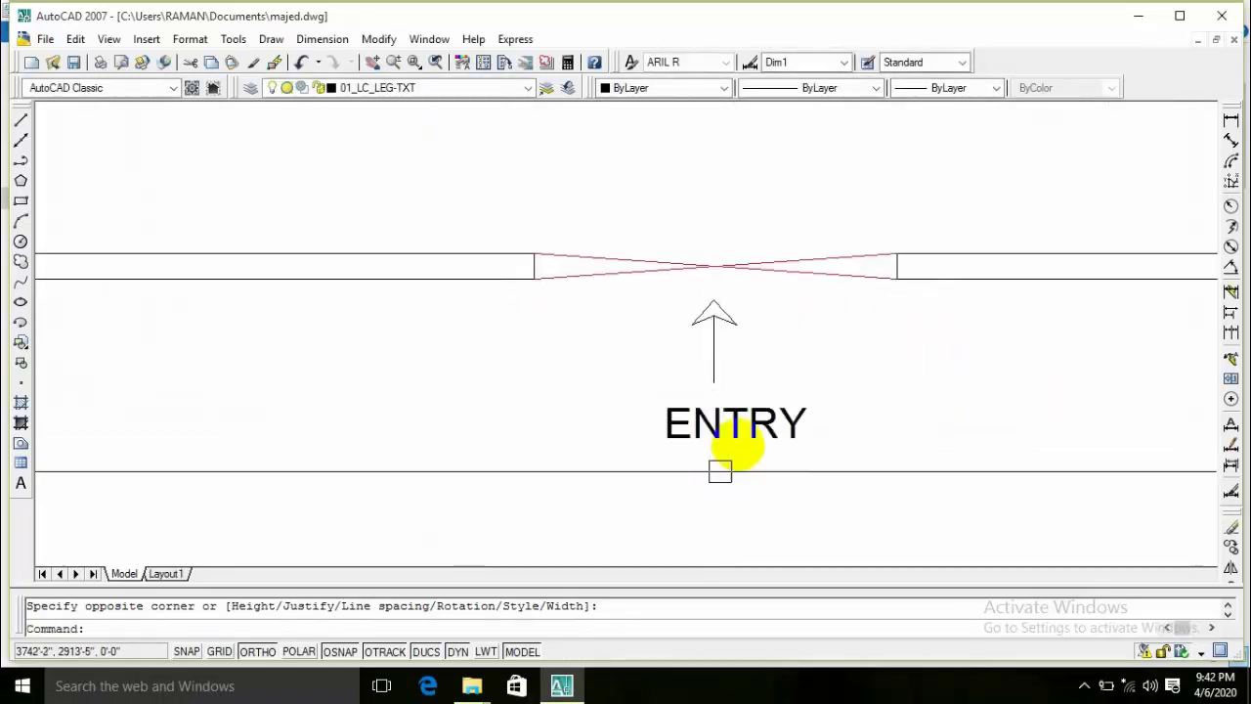
# Step: Move the ENTRY label slightly left to centre it under the arrow
pyautogui.click(734, 433)
pyautogui.write('m')
pyautogui.press('Return')
pyautogui.click(776, 470)
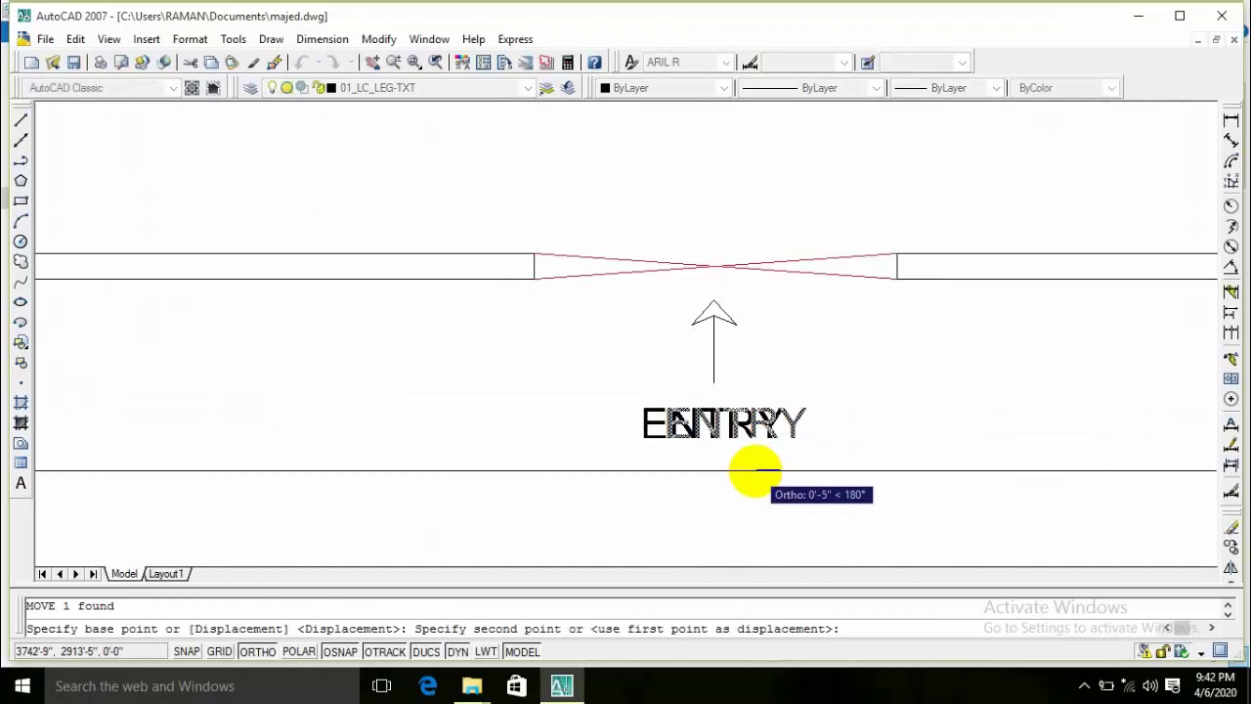
pyautogui.click(754, 473)
pyautogui.scroll(-3, 755, 470)
pyautogui.scroll(5, 743, 460)
# Step: Draw a 12' vertical line across the road's left end, top edge to bottom edge
pyautogui.scroll(-1, 743, 470)
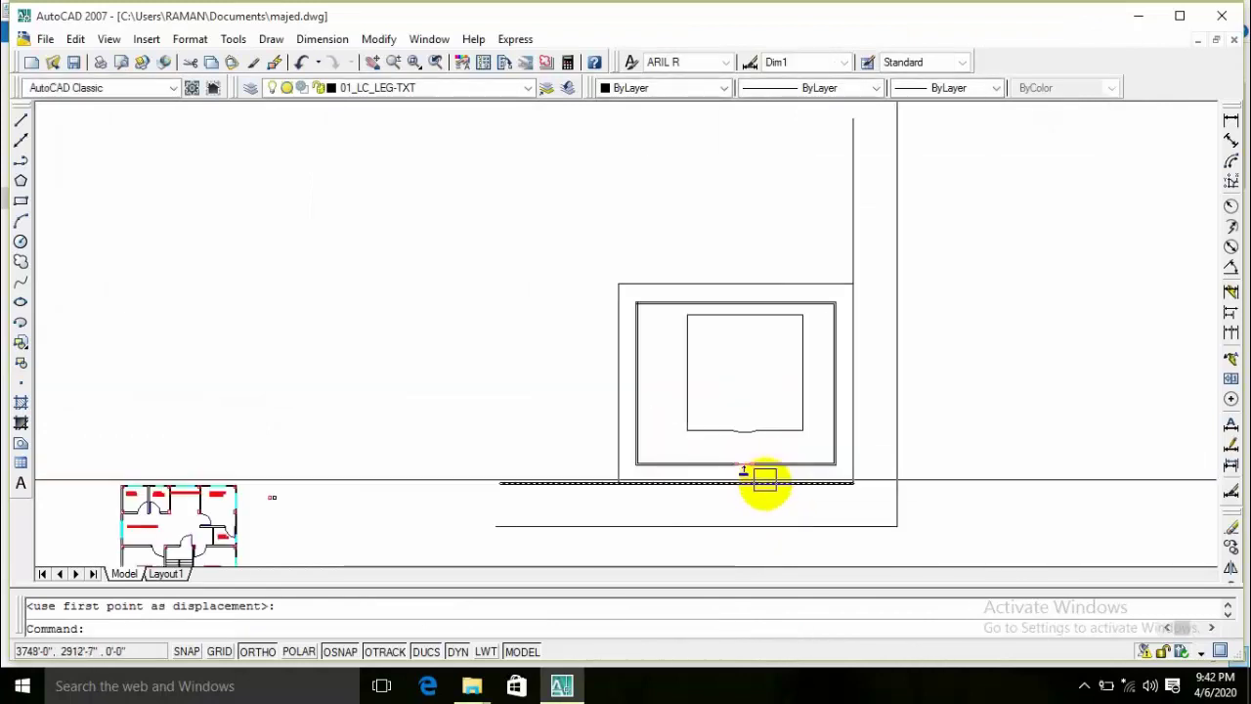
pyautogui.scroll(5, 612, 425)
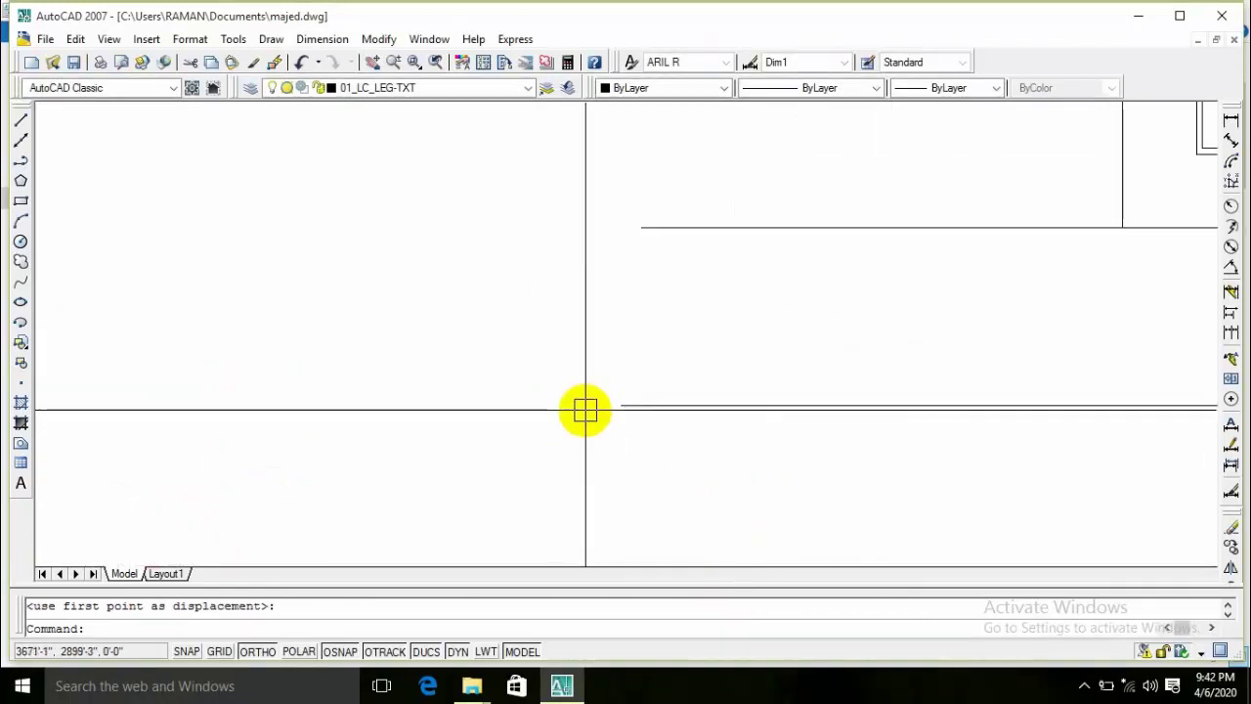
pyautogui.write('l')
pyautogui.press('Return')
pyautogui.click(640, 227)
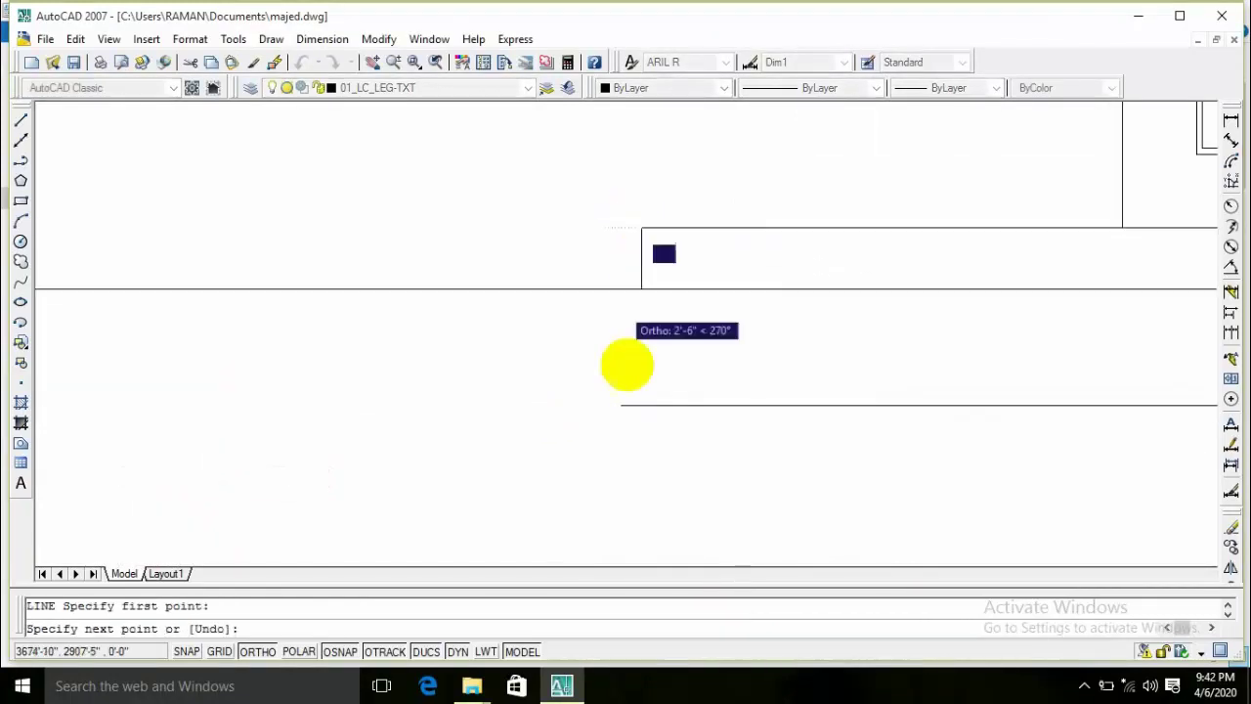
pyautogui.click(642, 404)
pyautogui.press('Return')
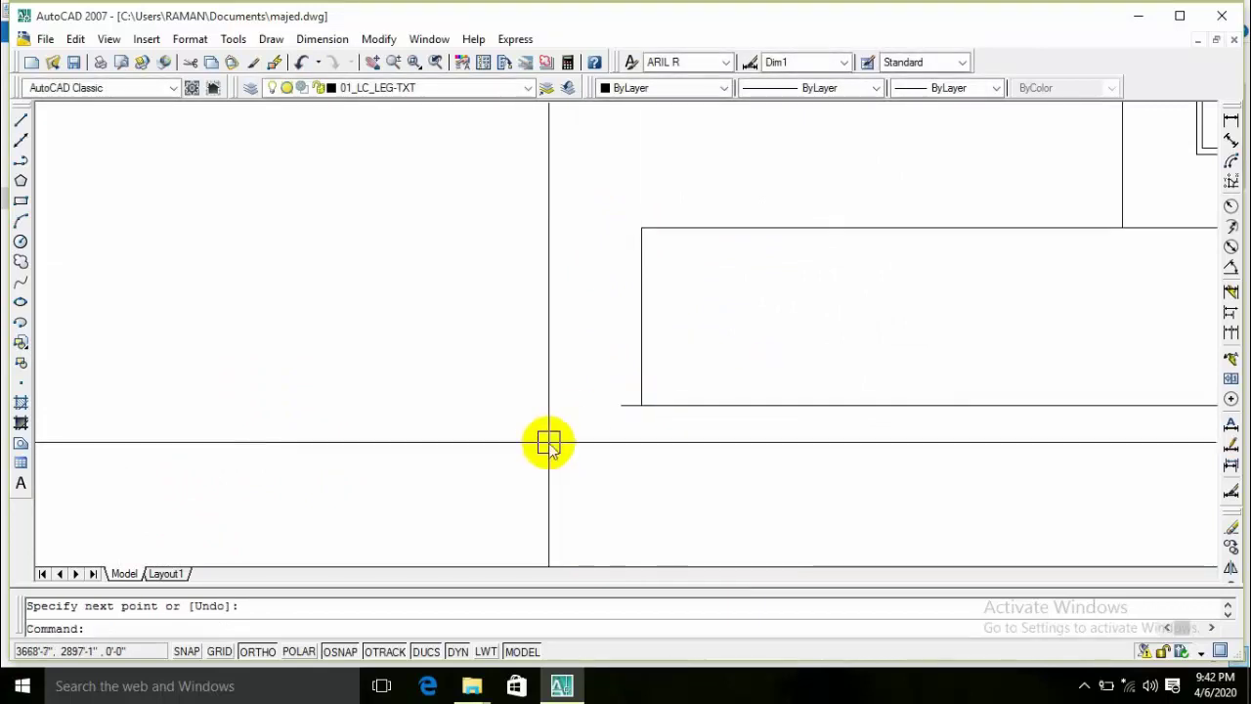
# Step: Trim off the road-edge stub extending past the new end line
pyautogui.write('tr')
pyautogui.press('Return')
pyautogui.press('Return')
pyautogui.click(625, 405)
# Step: With Ortho off, draw a two-bend zigzag line on the road end line
pyautogui.press('Return')
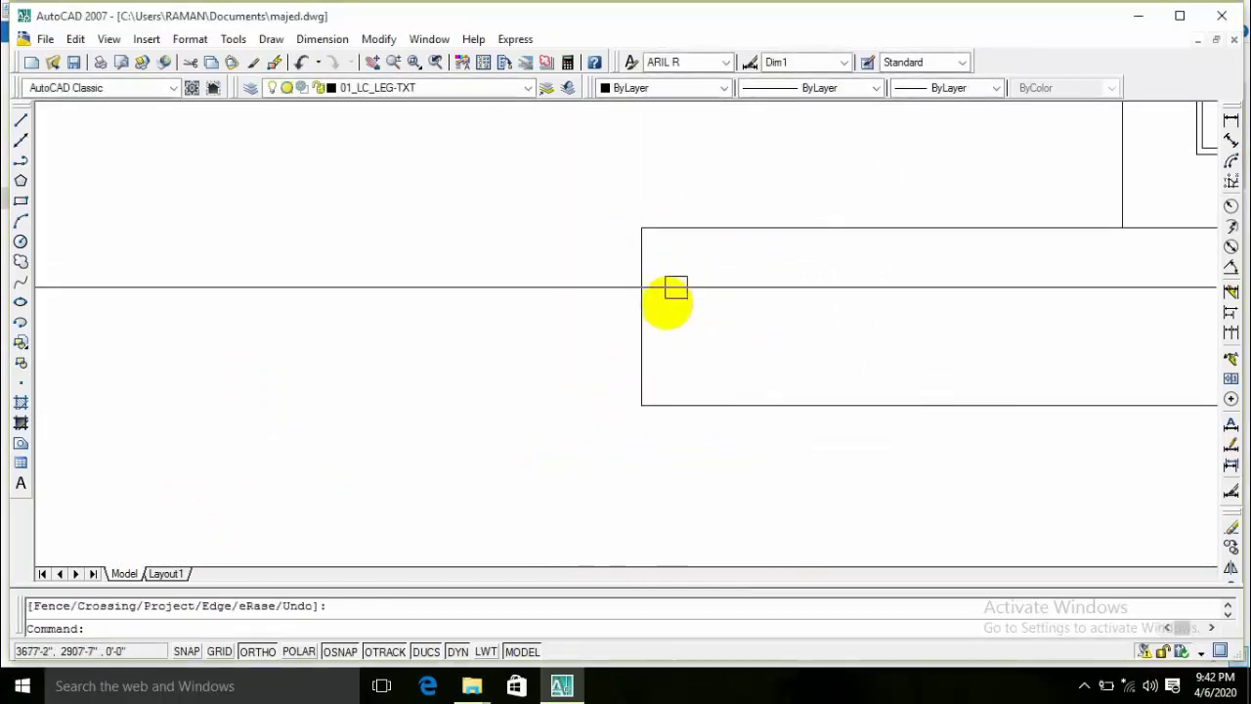
pyautogui.scroll(3, 606, 321)
pyautogui.write('l')
pyautogui.press('Return')
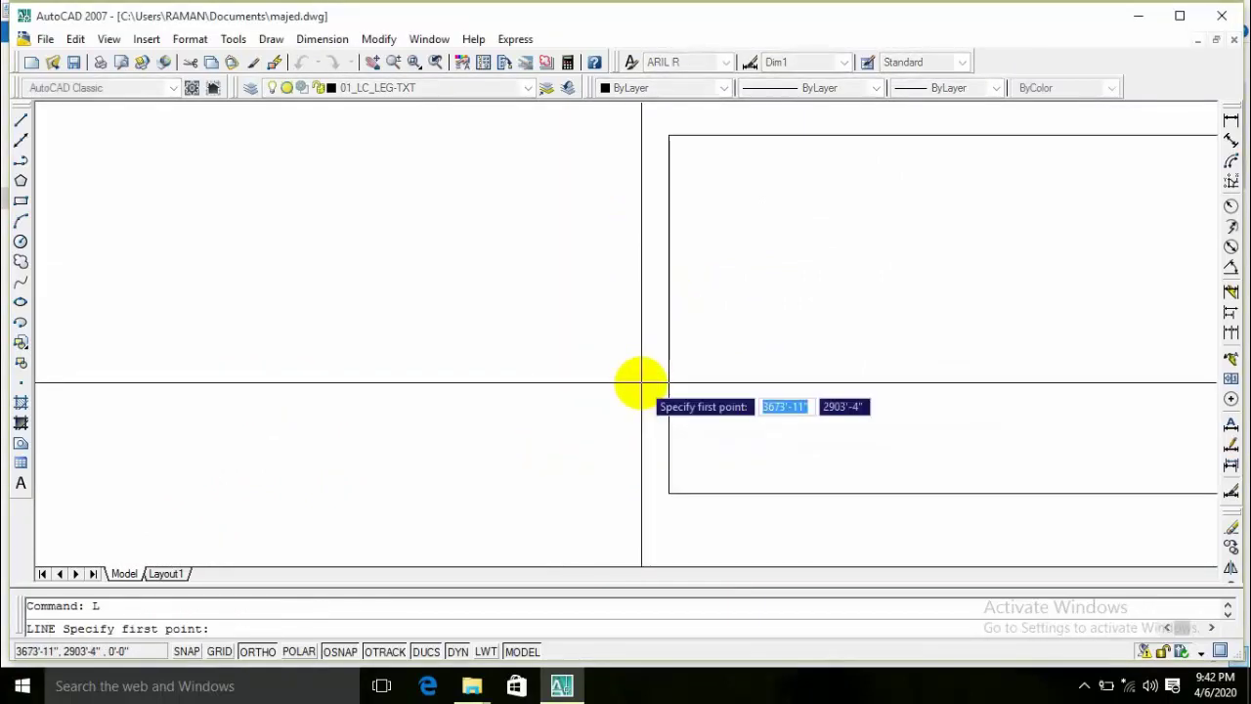
pyautogui.press('F8')
pyautogui.scroll(3, 662, 324)
pyautogui.click(669, 348)
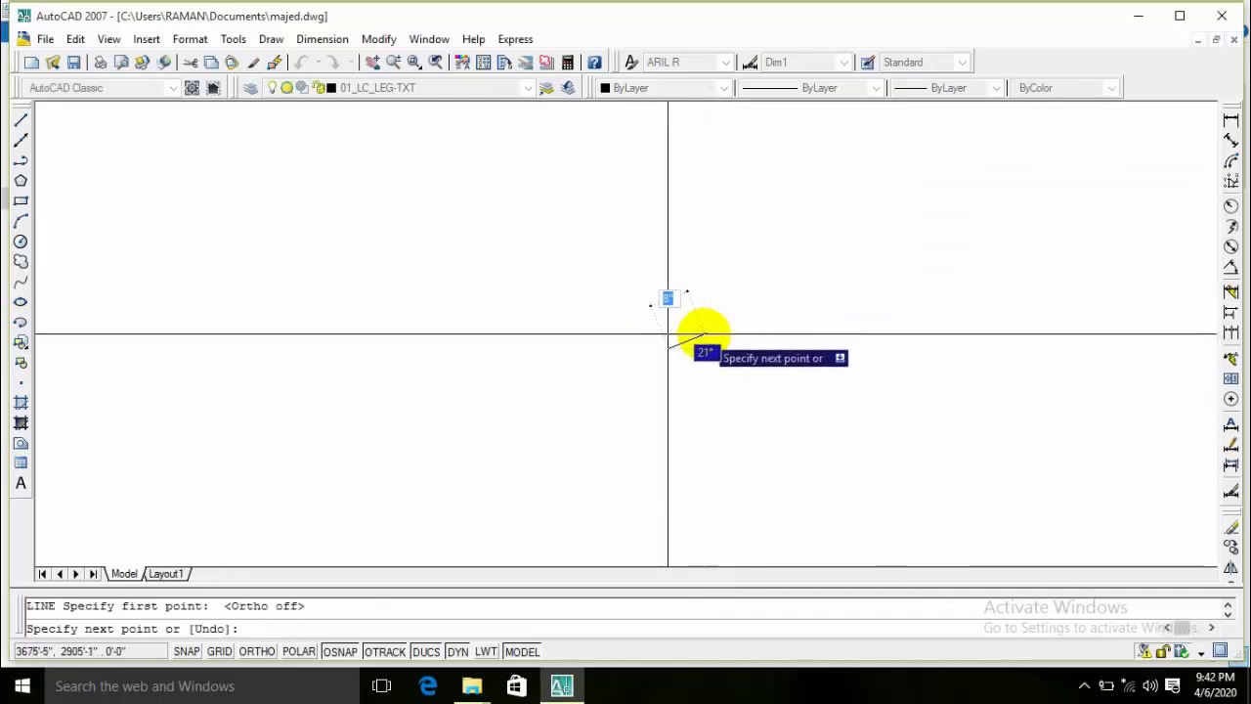
pyautogui.click(700, 333)
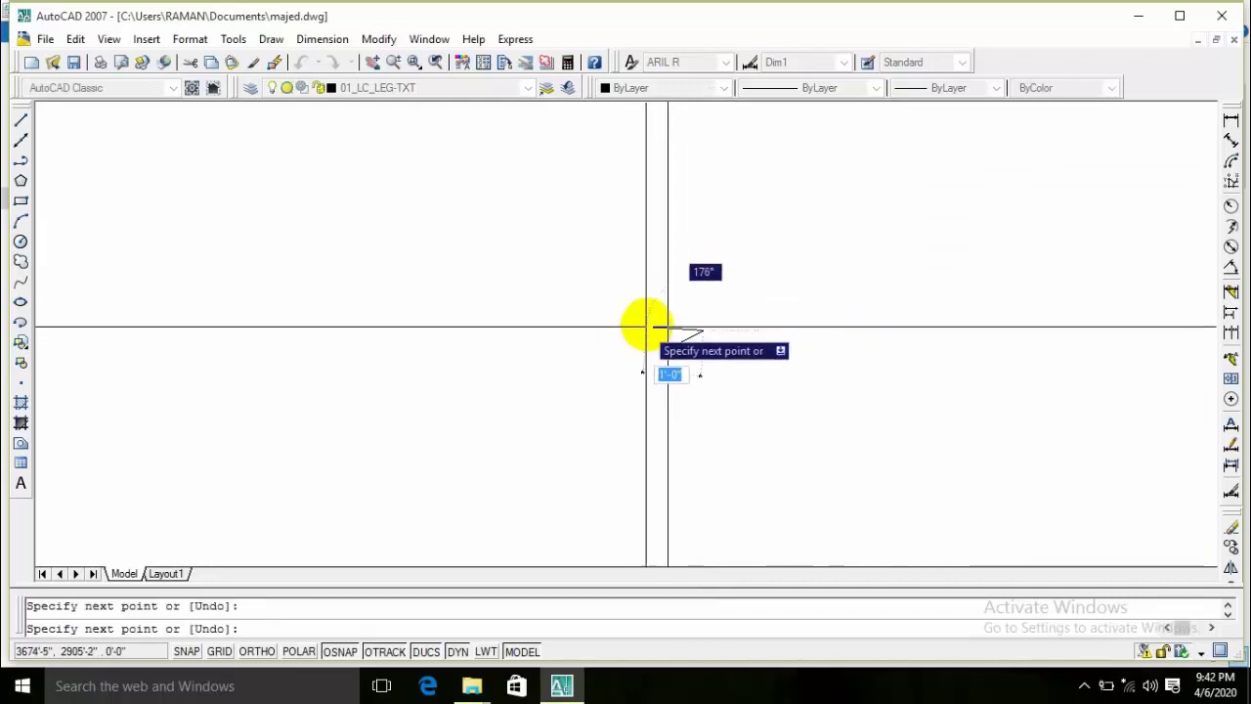
pyautogui.click(647, 318)
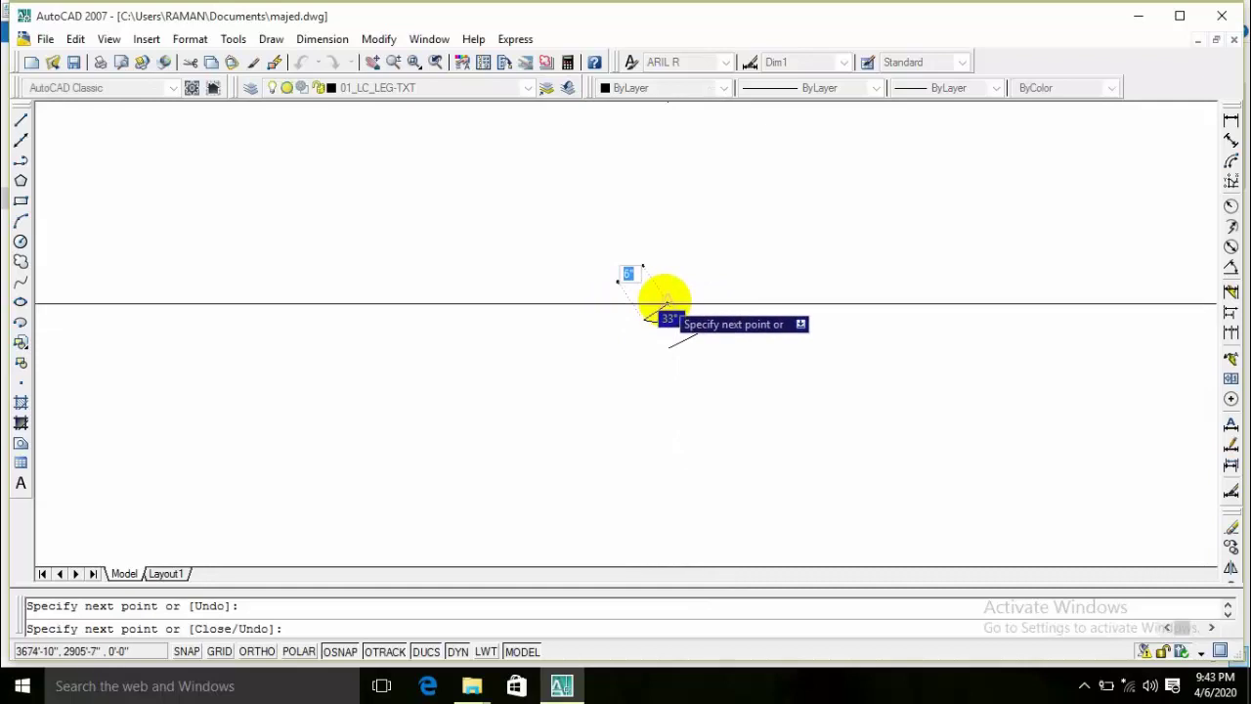
pyautogui.click(668, 305)
pyautogui.press('Escape')
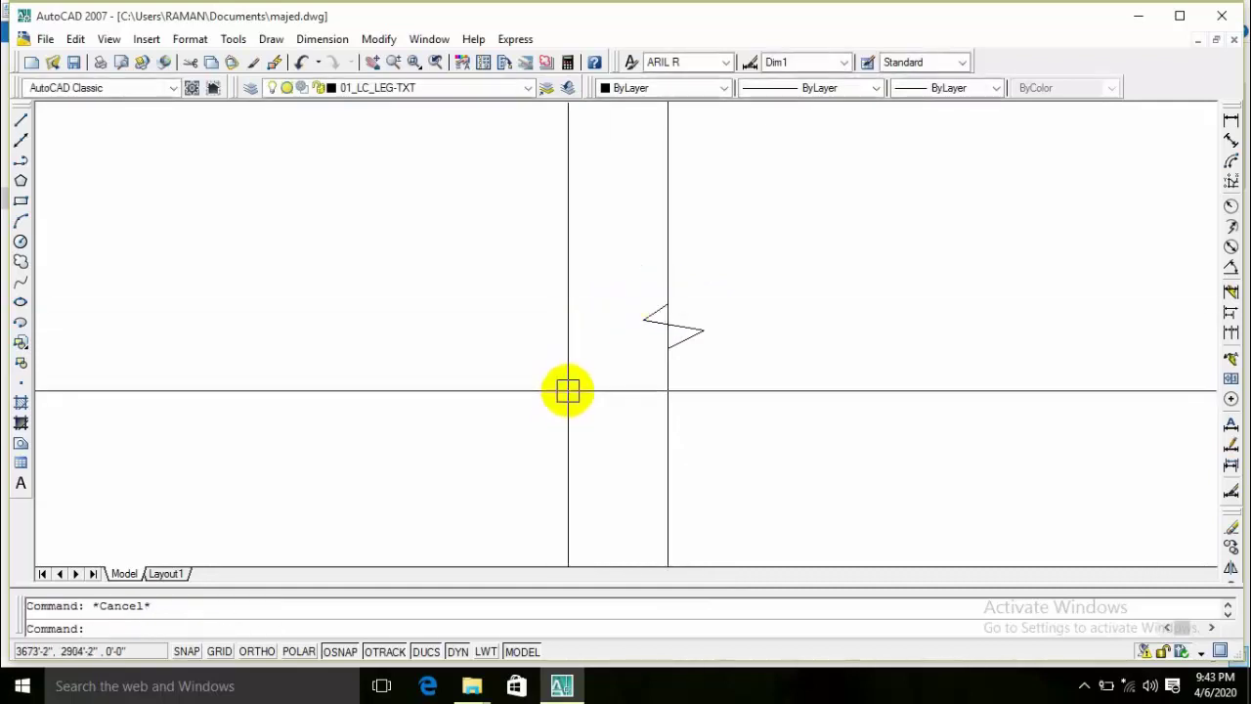
# Step: Trim the straight end line segment inside the zigzag
pyautogui.write('TR')
pyautogui.press('Return')
pyautogui.press('Return')
pyautogui.scroll(6, 671, 352)
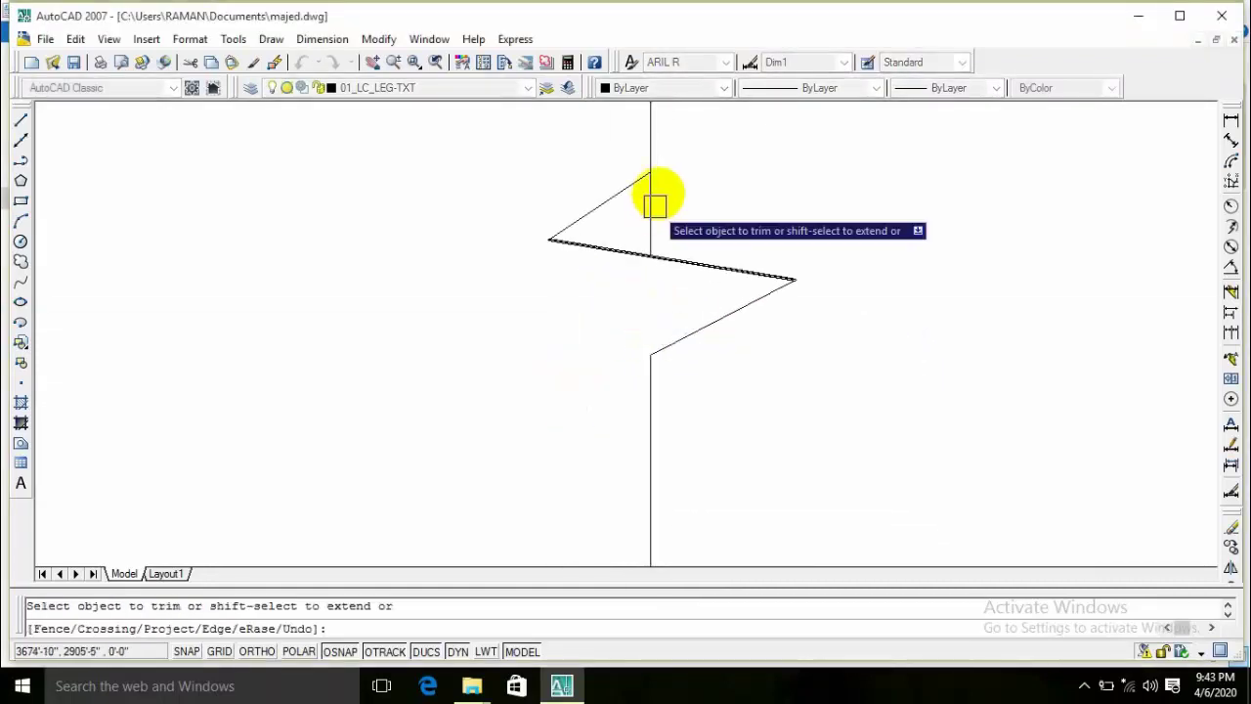
pyautogui.scroll(-5, 649, 221)
pyautogui.scroll(-2, 517, 439)
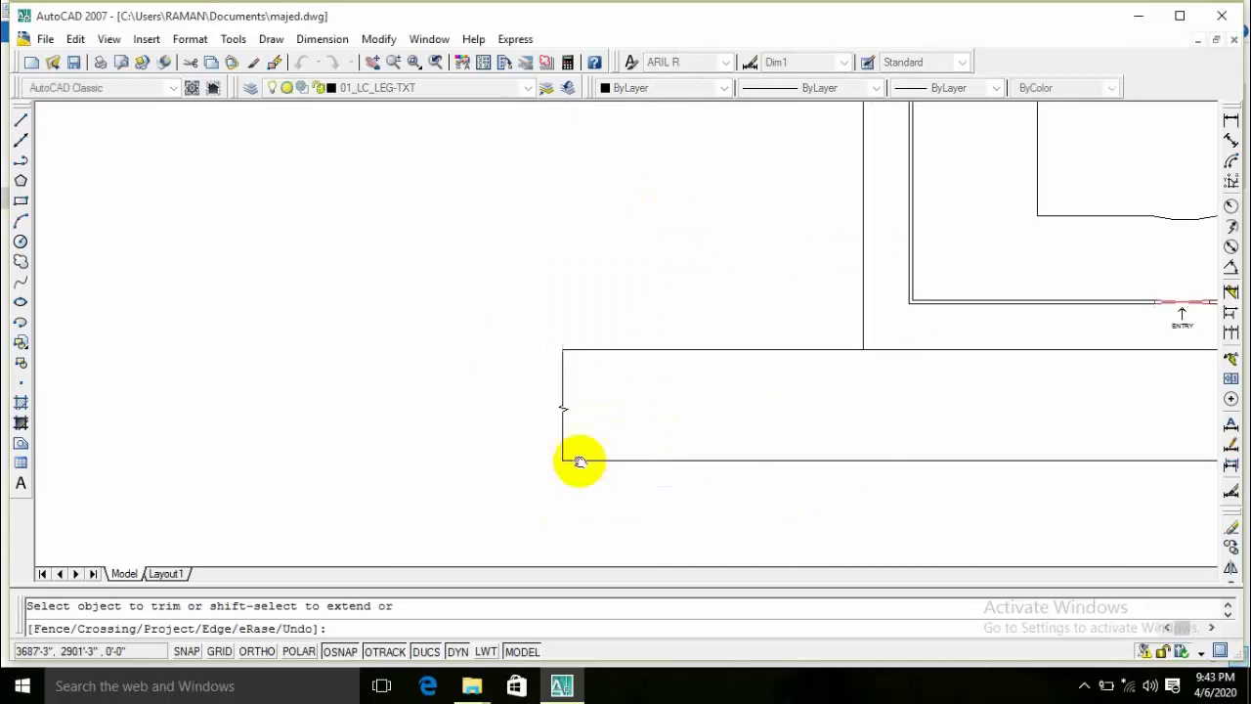
pyautogui.scroll(-1, 578, 460)
pyautogui.press('Return')
# Step: Window-select the break line and begin mirroring it, then cancel the mirror
pyautogui.click(287, 449)
pyautogui.click(364, 377)
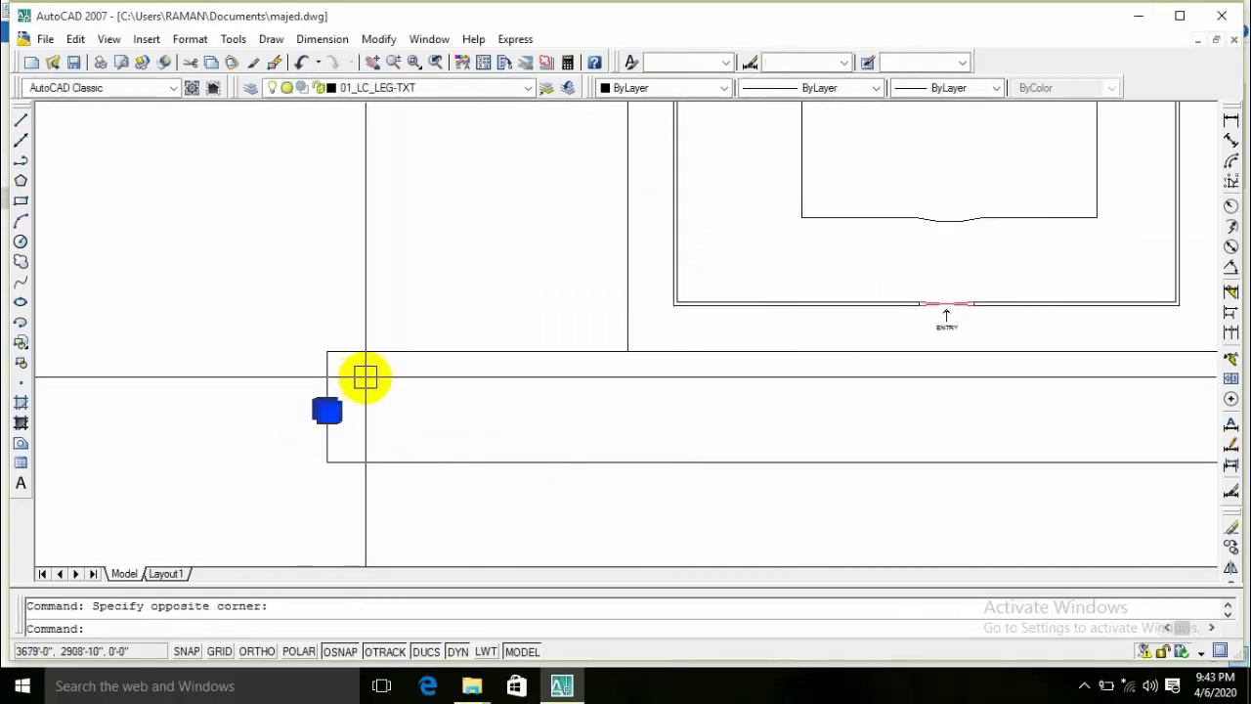
pyautogui.write('mi')
pyautogui.press('Return')
pyautogui.moveTo(874, 383); pyautogui.dragTo(556, 434, button='middle')
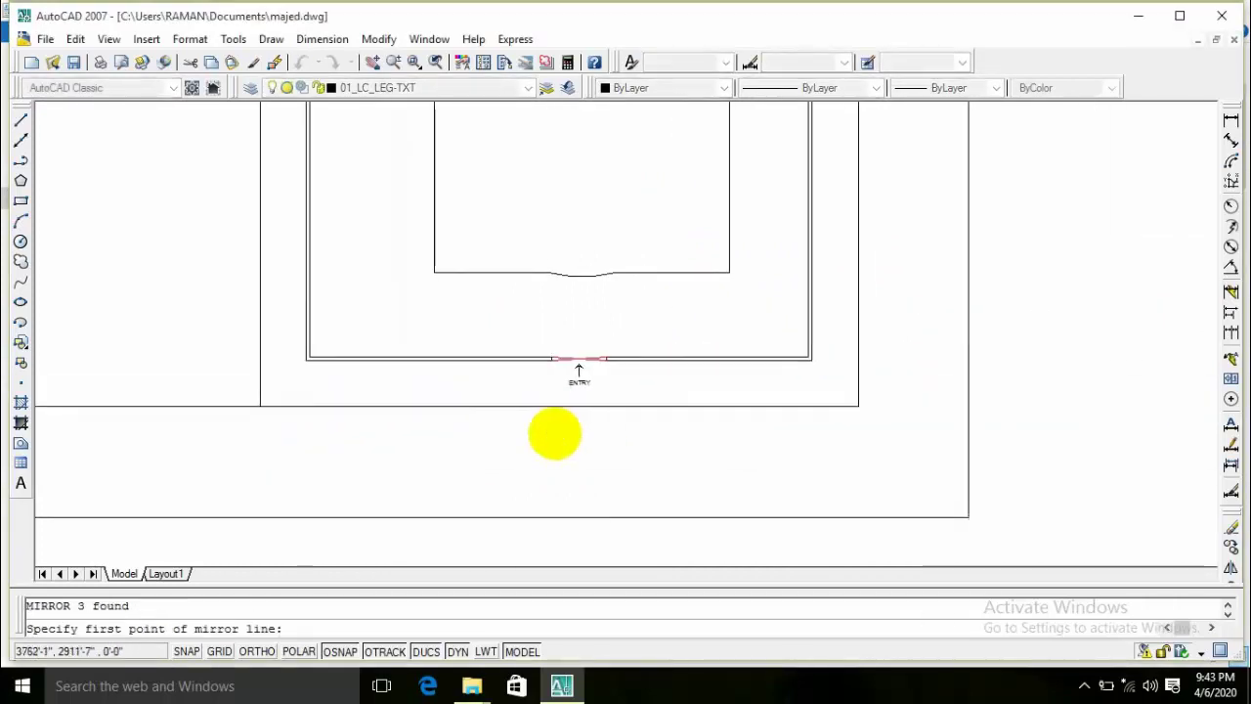
pyautogui.moveTo(414, 405); pyautogui.dragTo(508, 418, button='middle')
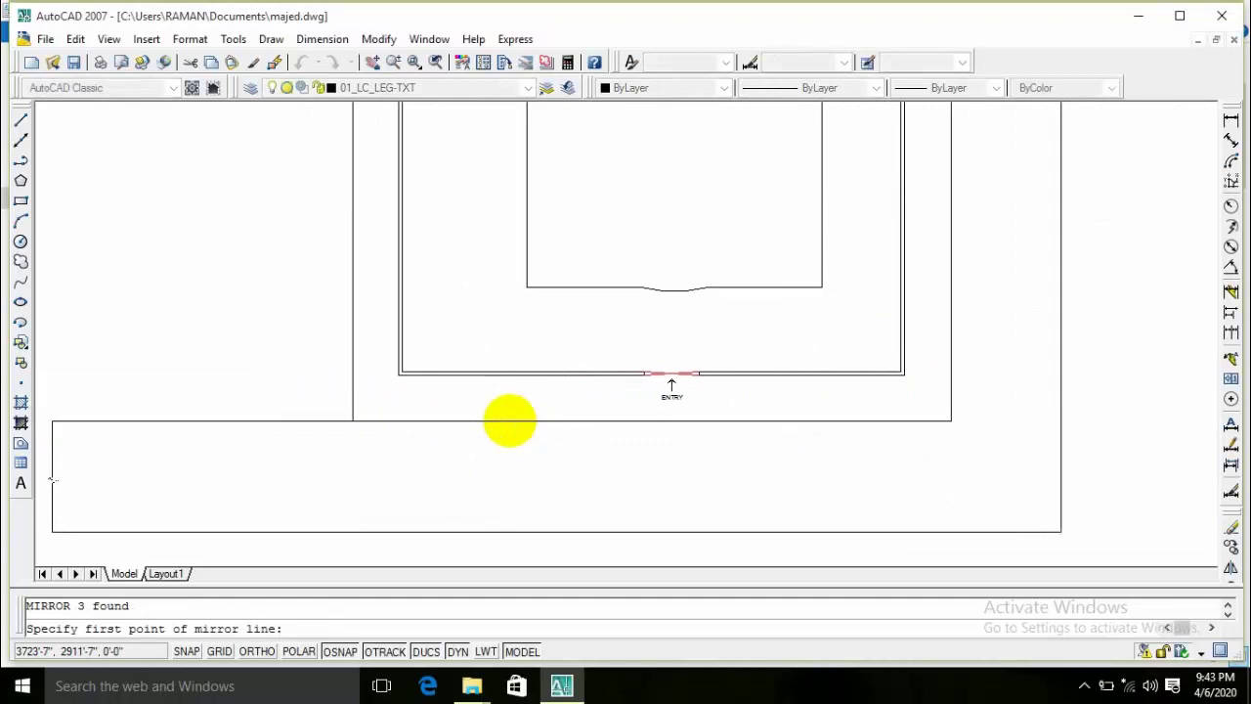
pyautogui.click(510, 406)
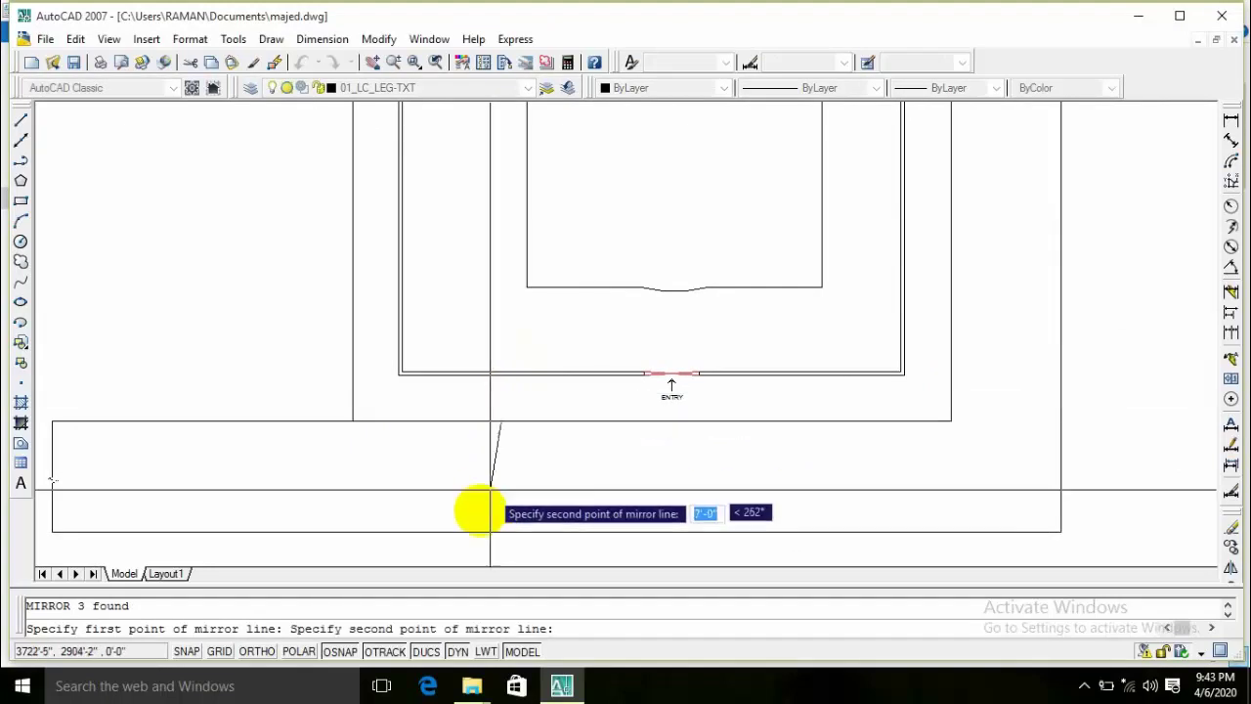
pyautogui.press('Escape')
# Step: Draw a closing line across the top of the road's vertical arm
pyautogui.scroll(-4, 625, 401)
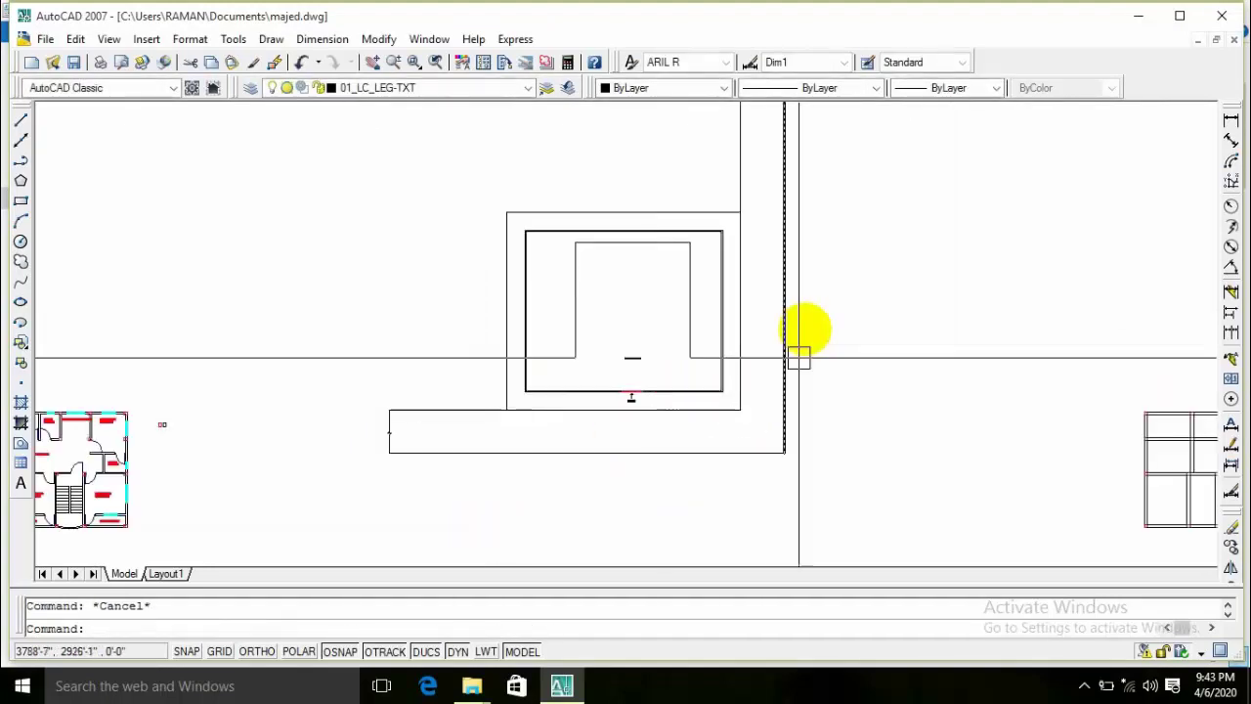
pyautogui.scroll(2, 762, 186)
pyautogui.scroll(3, 765, 360)
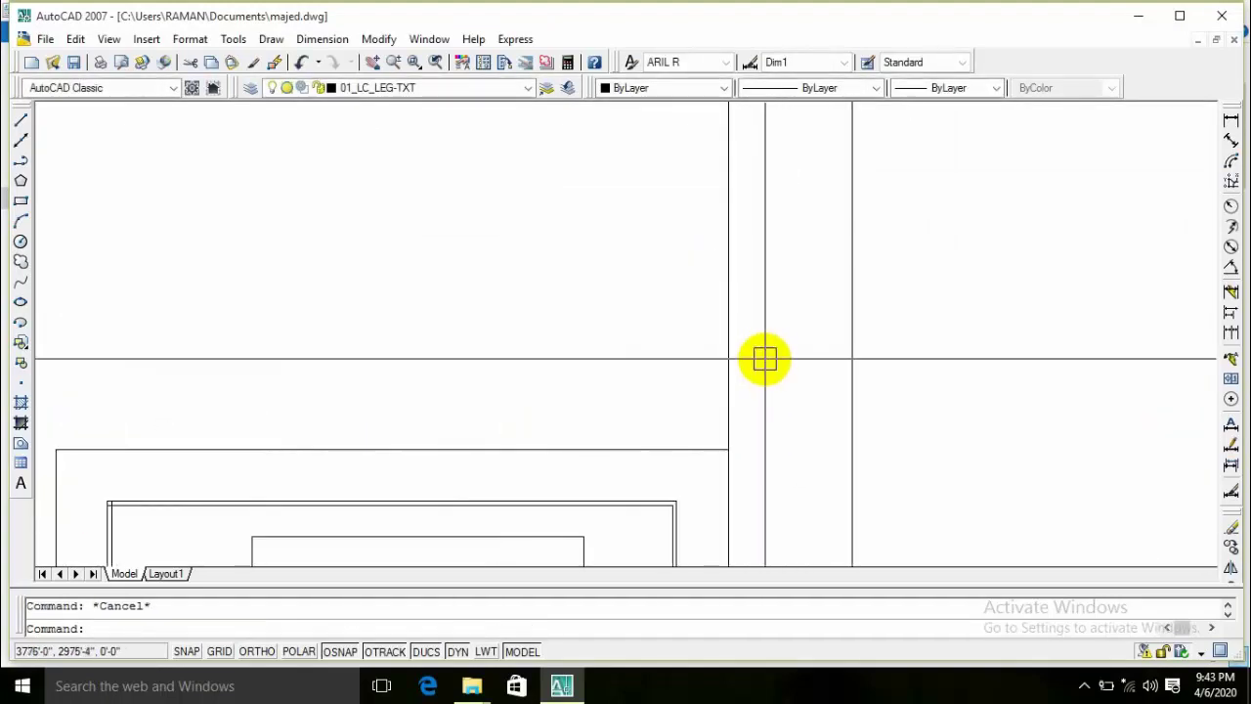
pyautogui.write('L')
pyautogui.press('Return')
pyautogui.scroll(-3, 740, 293)
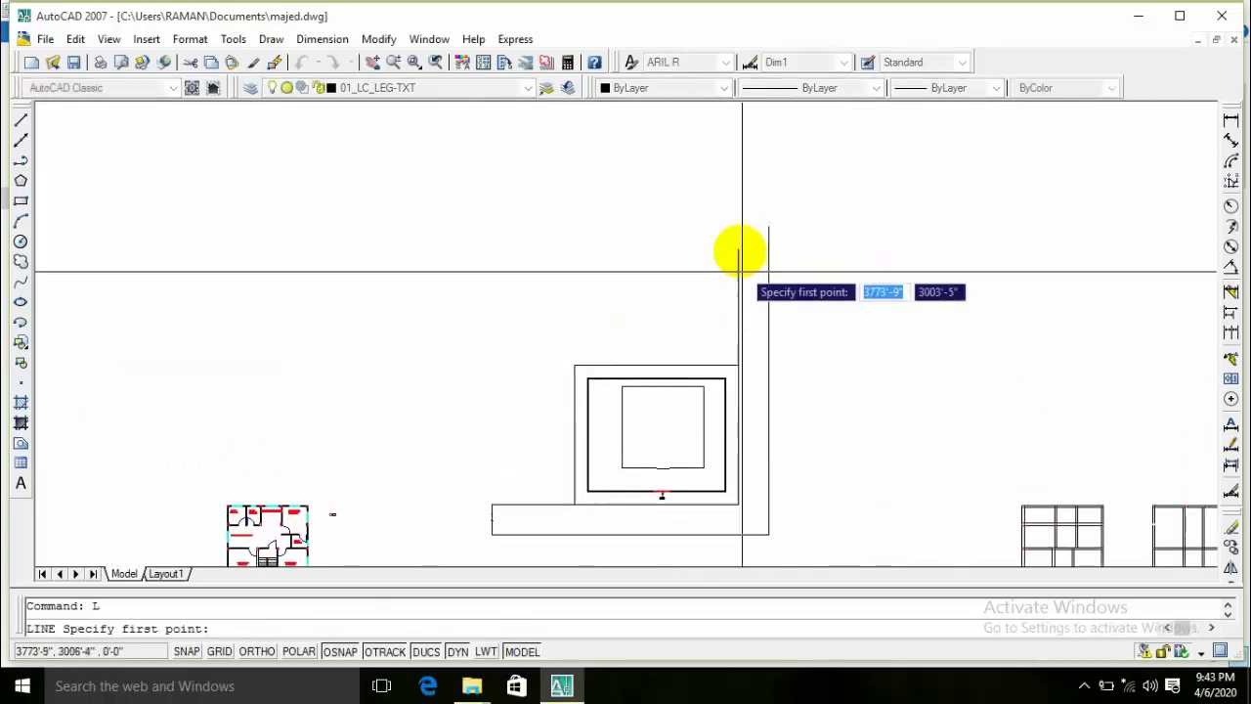
pyautogui.scroll(4, 737, 252)
pyautogui.click(724, 312)
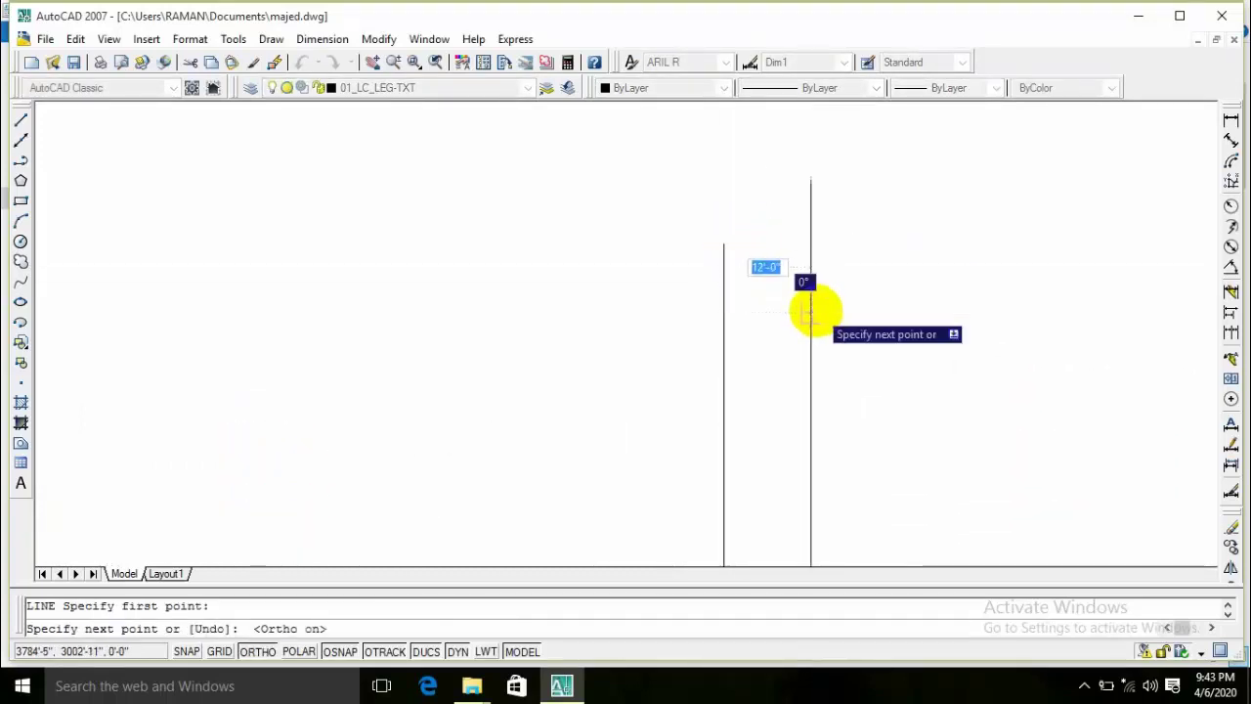
pyautogui.click(810, 312)
pyautogui.press('Return')
# Step: Trim away the road lines overhanging above the closing line
pyautogui.write('tr')
pyautogui.press('Return')
pyautogui.press('Return')
pyautogui.click(824, 217)
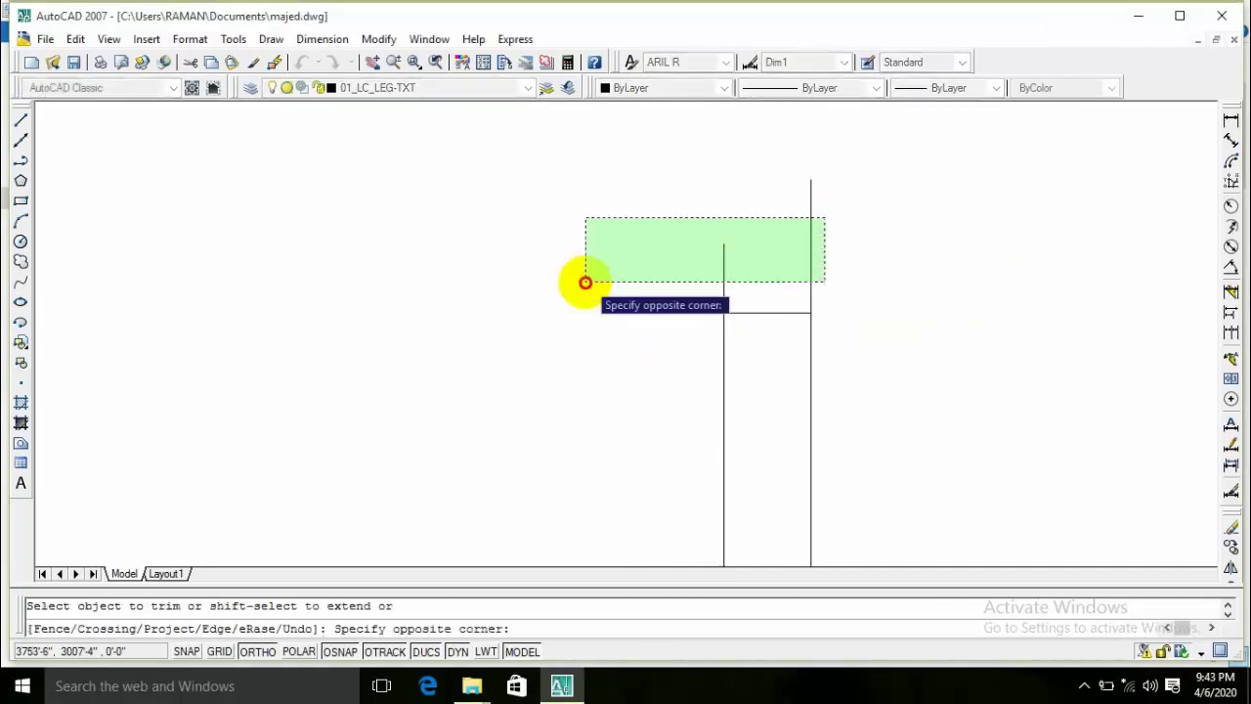
pyautogui.click(585, 283)
pyautogui.press('Return')
# Step: With Ortho off, draw a three-stroke zigzag line across the arm's top edge
pyautogui.write('L')
pyautogui.press('Return')
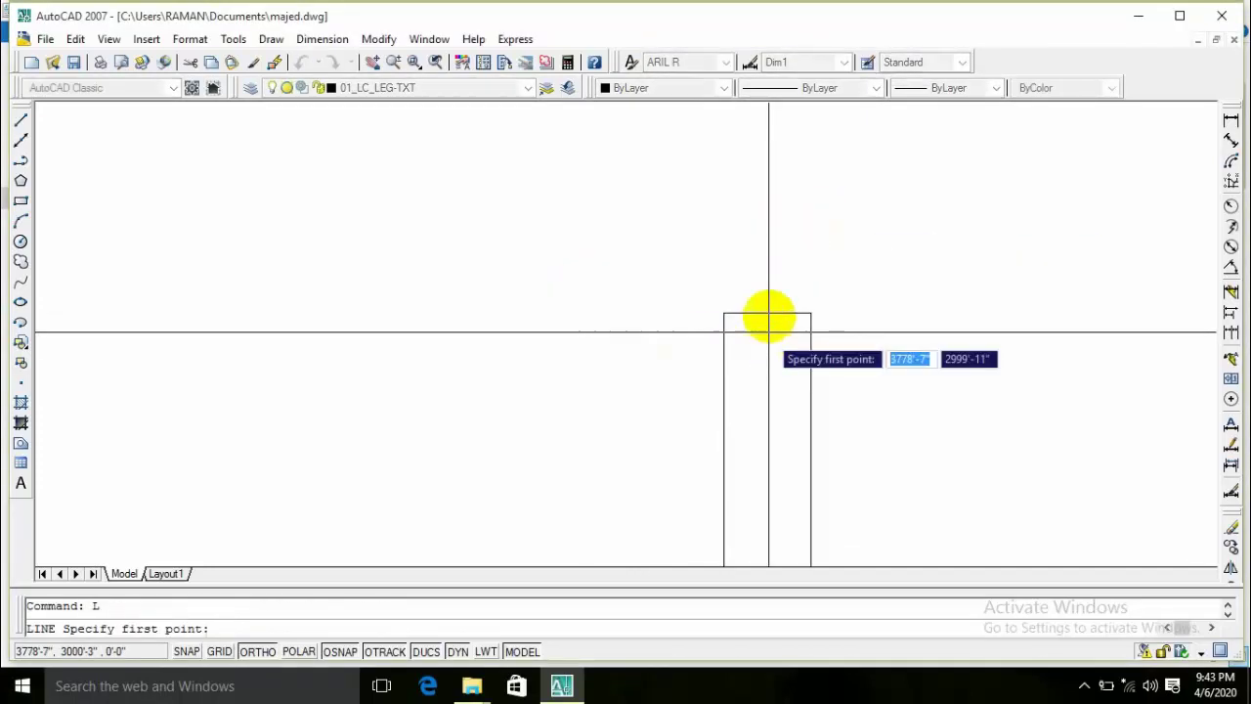
pyautogui.scroll(5, 768, 322)
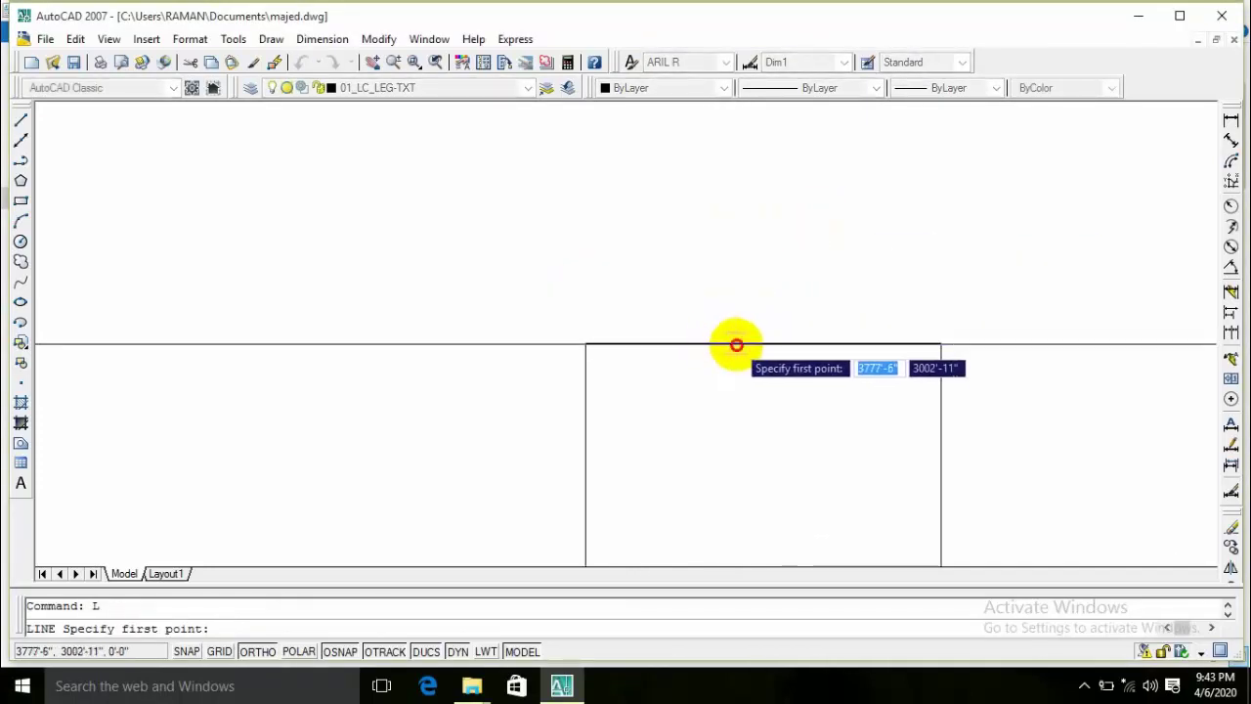
pyautogui.click(734, 343)
pyautogui.press('F8')
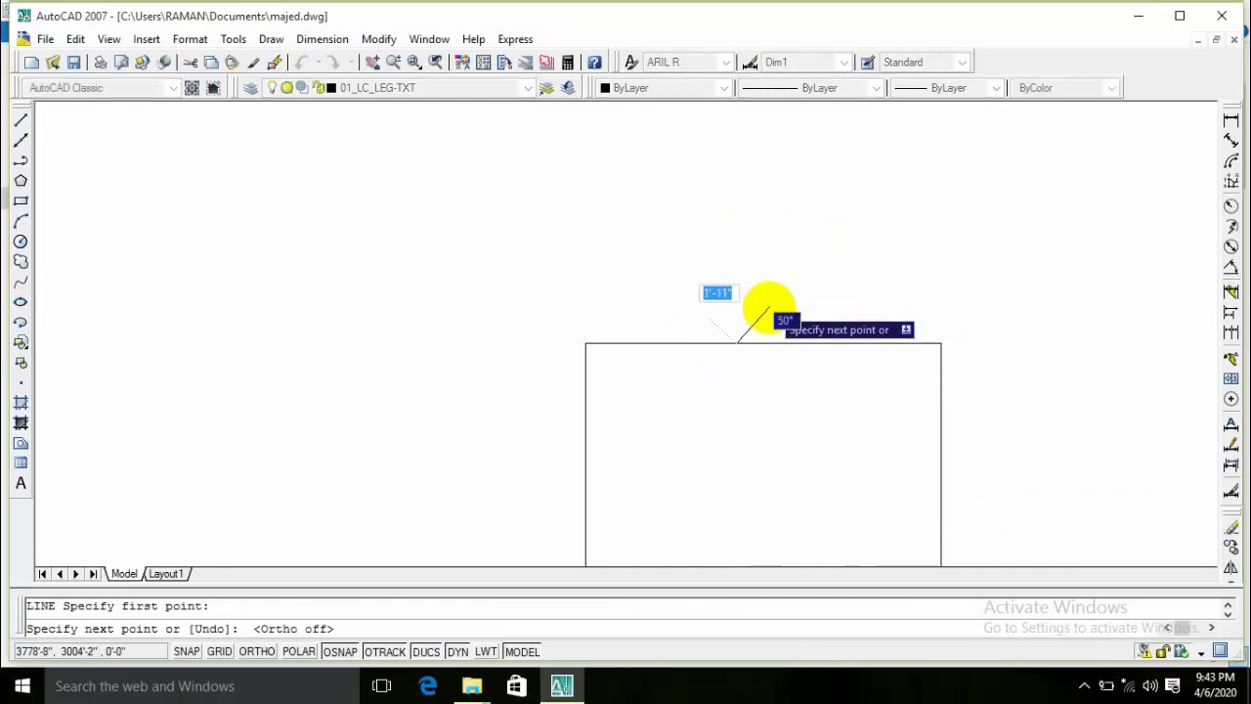
pyautogui.click(764, 304)
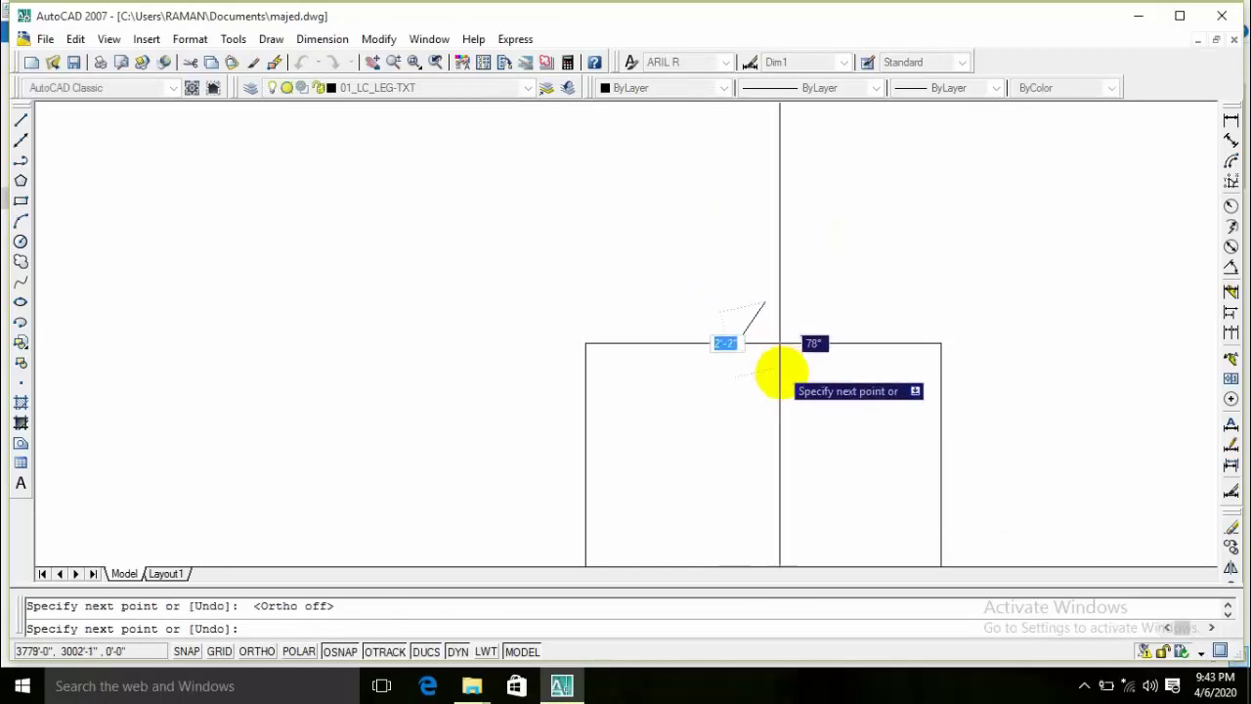
pyautogui.click(788, 387)
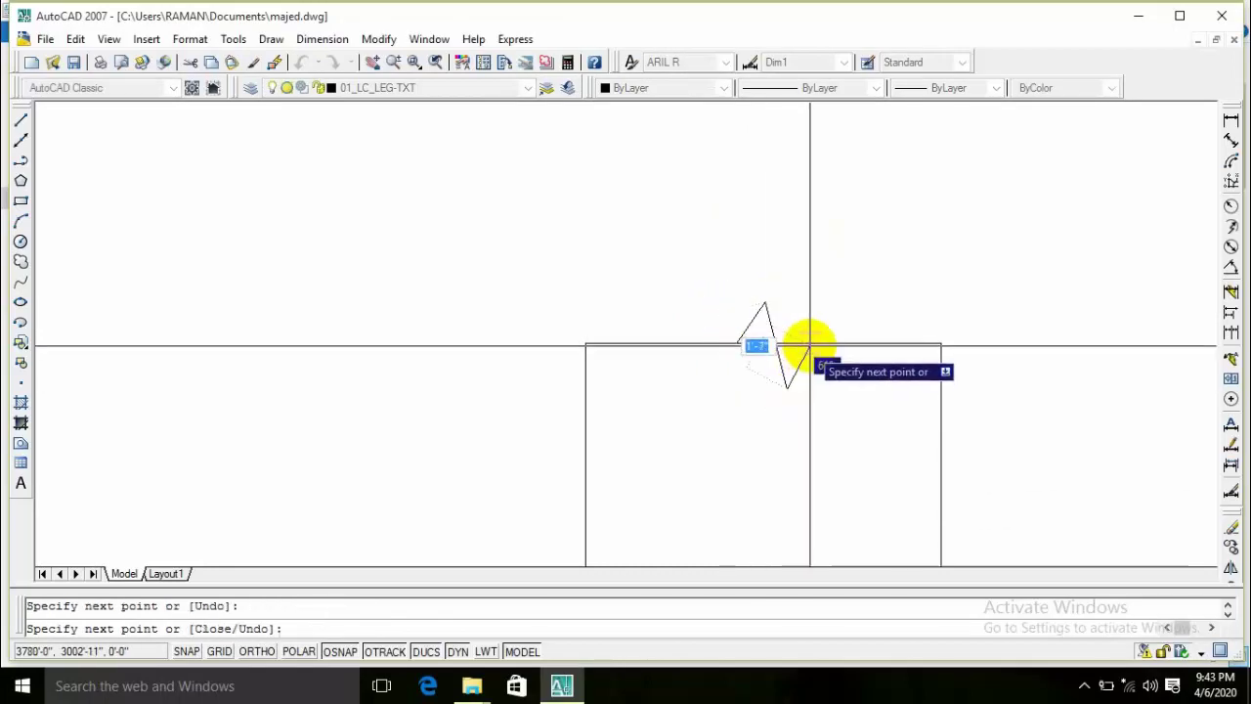
pyautogui.click(810, 344)
pyautogui.press('Return')
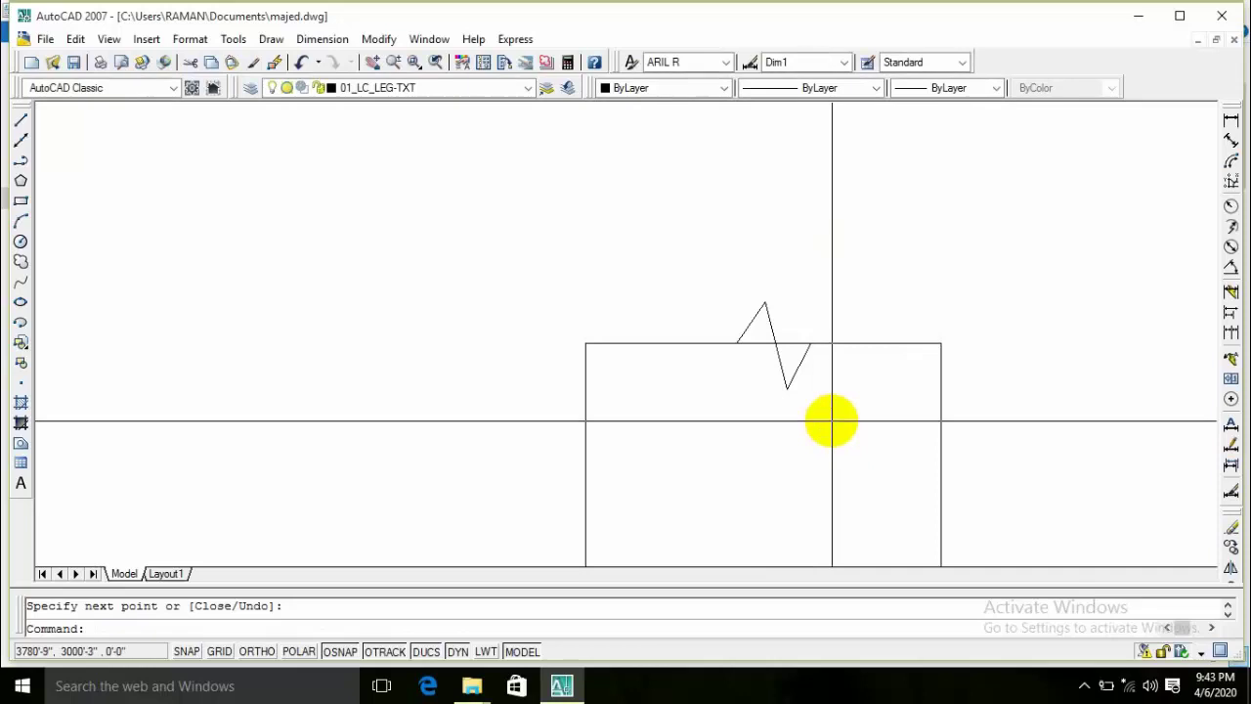
# Step: Trim the straight edge segment between the zigzag strokes
pyautogui.write('tr')
pyautogui.press('Return')
pyautogui.press('Return')
pyautogui.scroll(5, 787, 337)
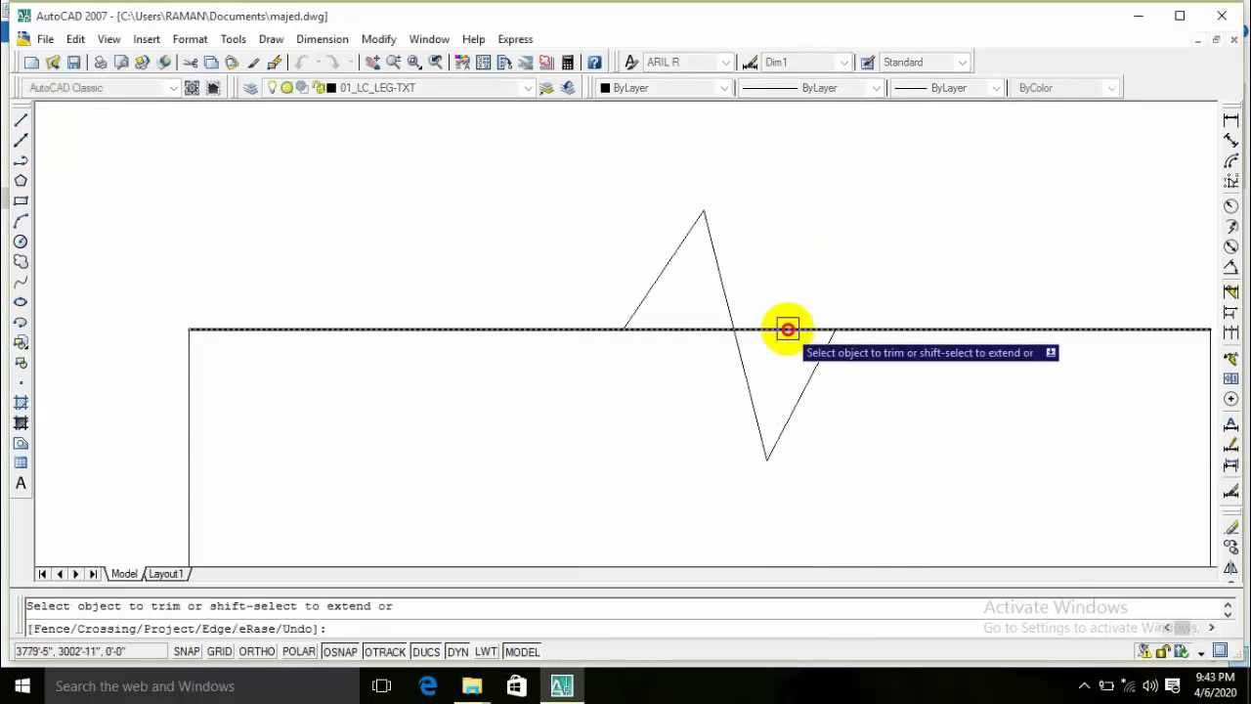
pyautogui.click(676, 338)
pyautogui.press('Return')
pyautogui.scroll(-7, 747, 417)
pyautogui.scroll(-3, 747, 417)
pyautogui.scroll(-3, 698, 440)
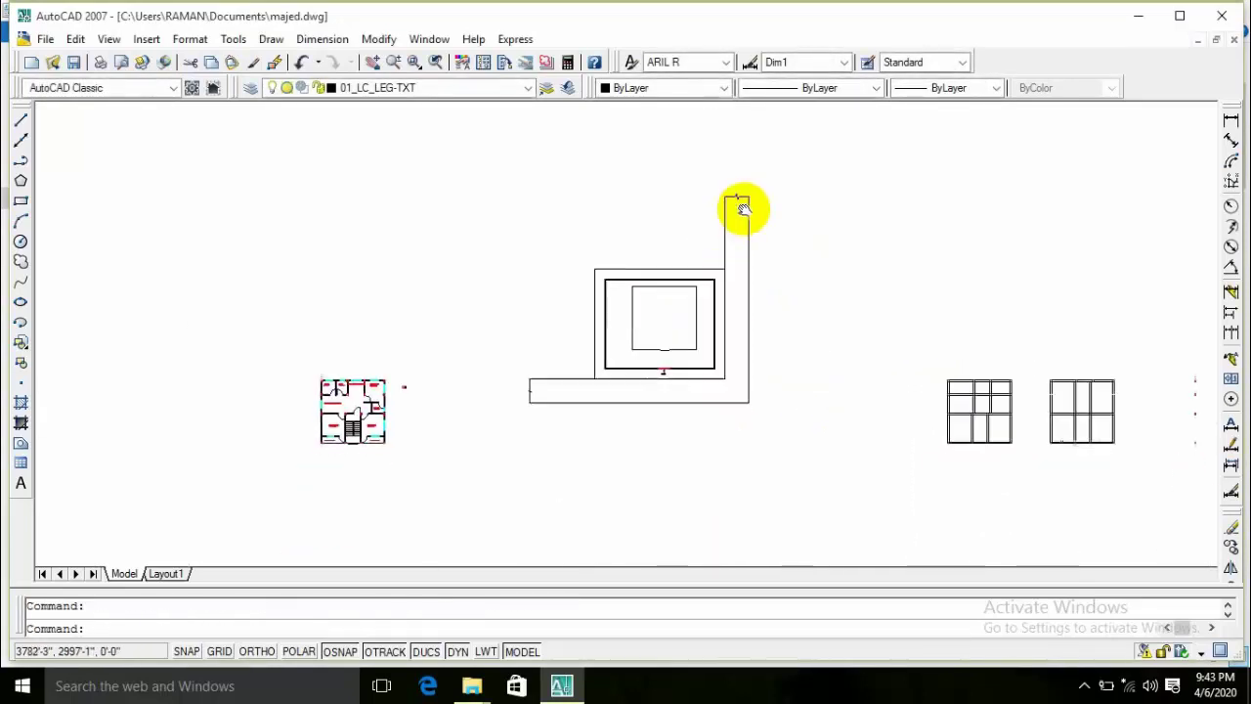
pyautogui.scroll(8, 625, 418)
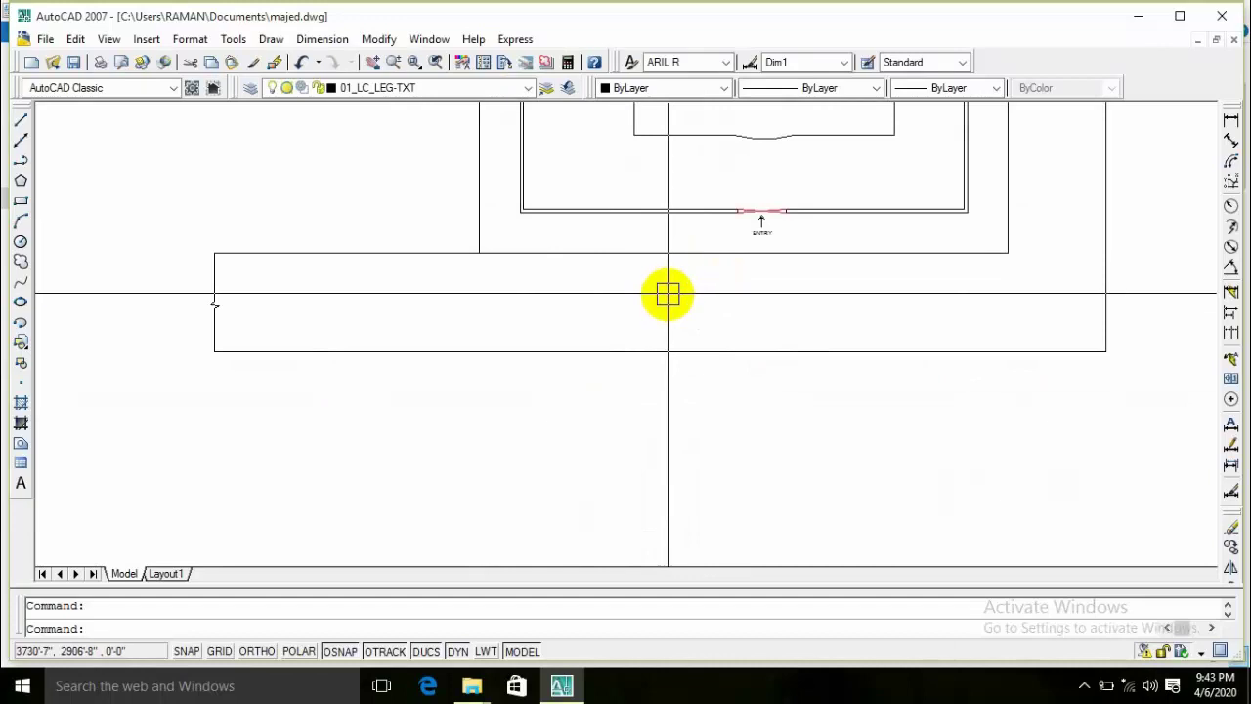
# Step: Place an MTEXT box inside the horizontal road reading 12' WIDE ROAD
pyautogui.write('t')
pyautogui.press('Return')
pyautogui.click(606, 287)
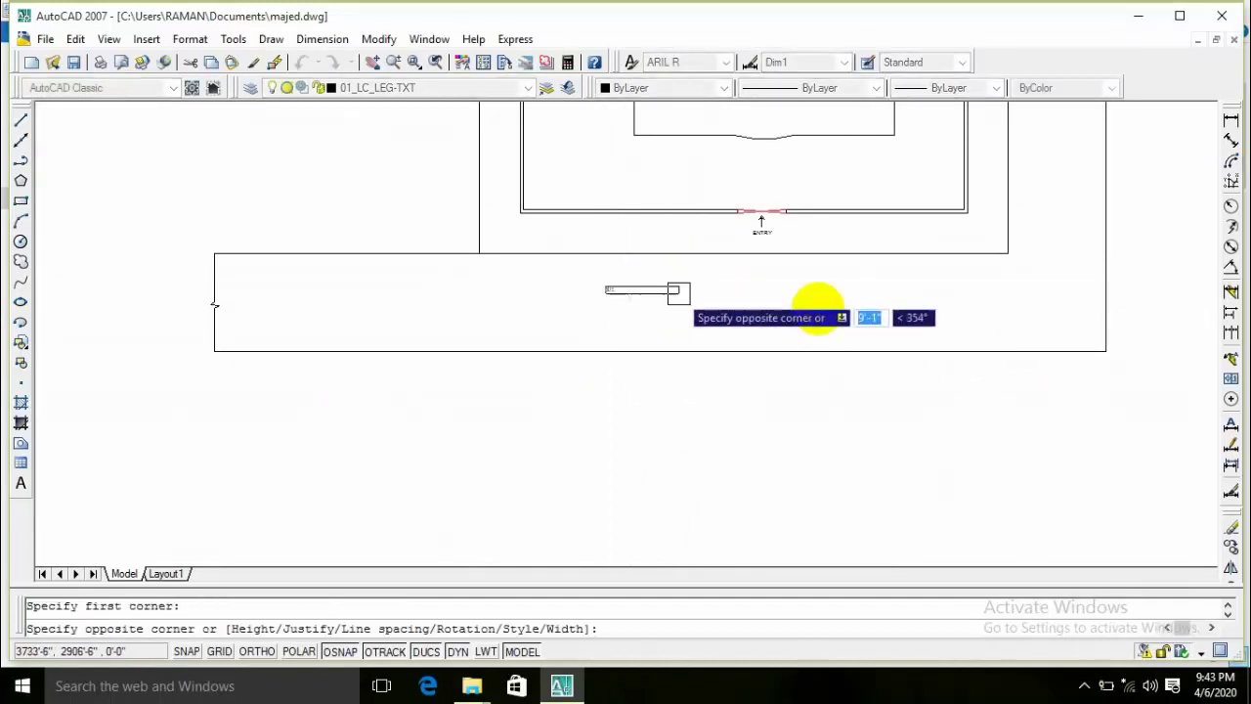
pyautogui.click(846, 321)
pyautogui.write("12' WIDE ROAD")
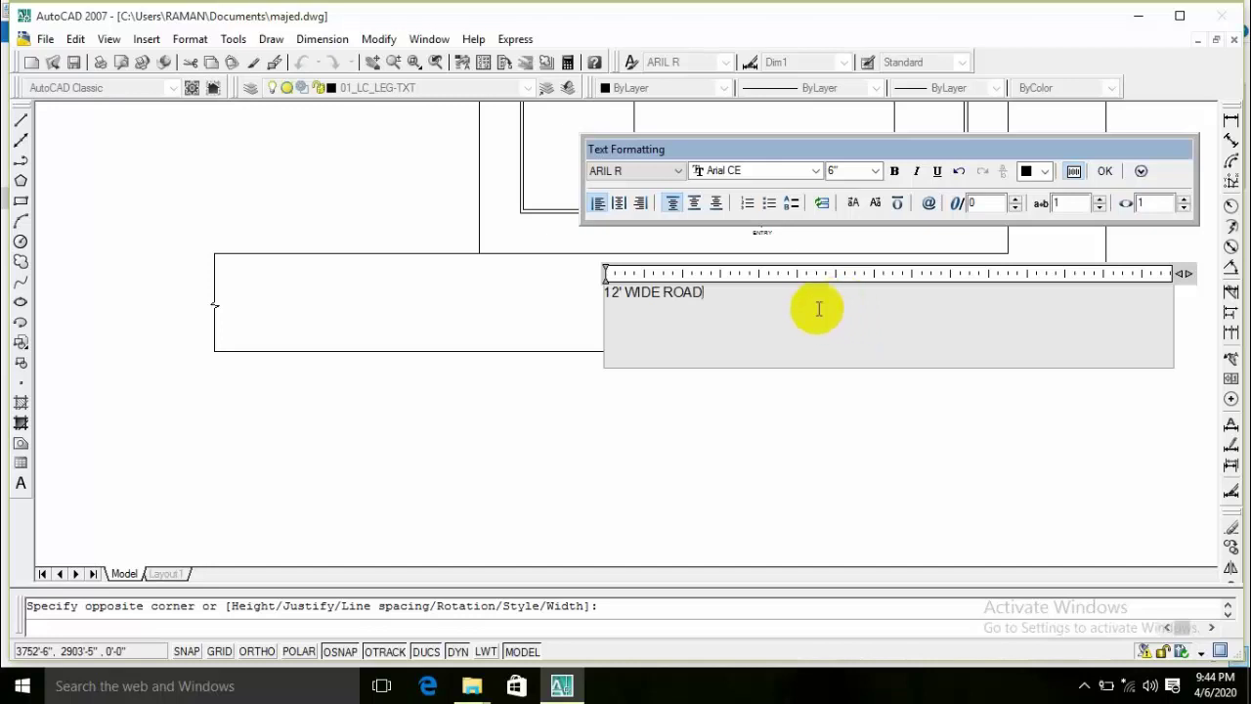
pyautogui.click(1104, 172)
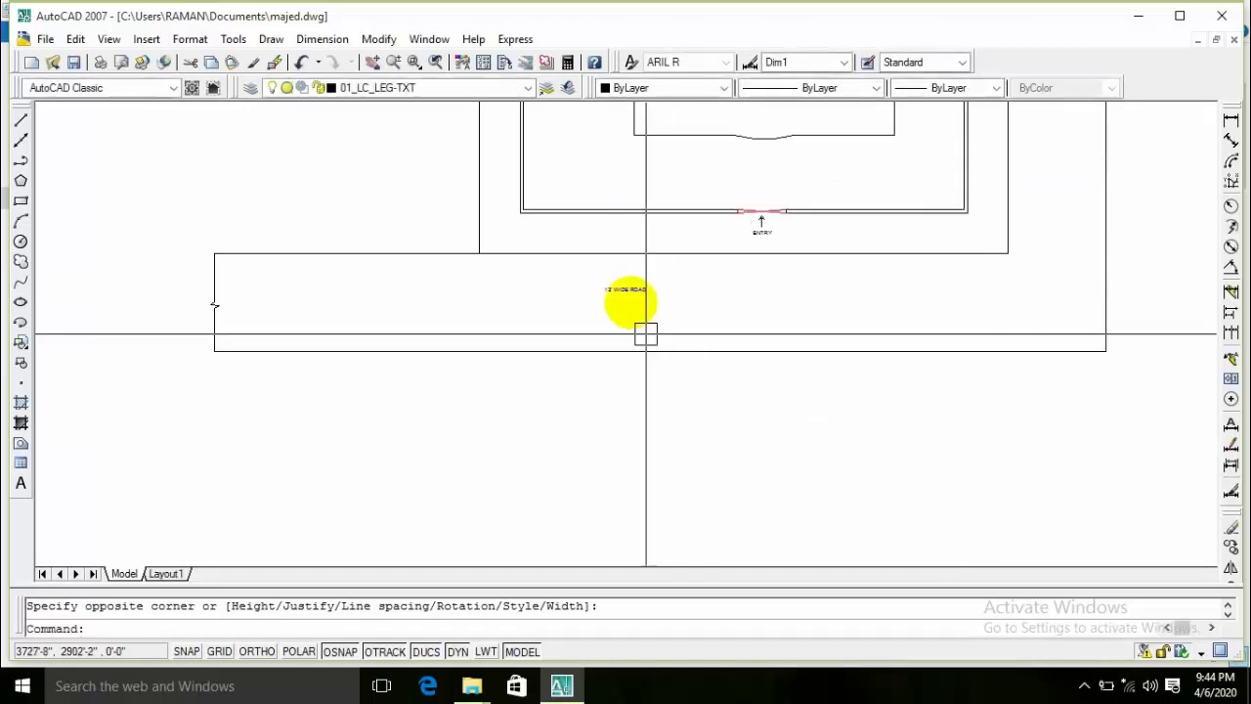
# Step: Change the 12' WIDE ROAD label's text height to 1'-6"
pyautogui.scroll(5, 626, 291)
pyautogui.doubleClick(624, 290)
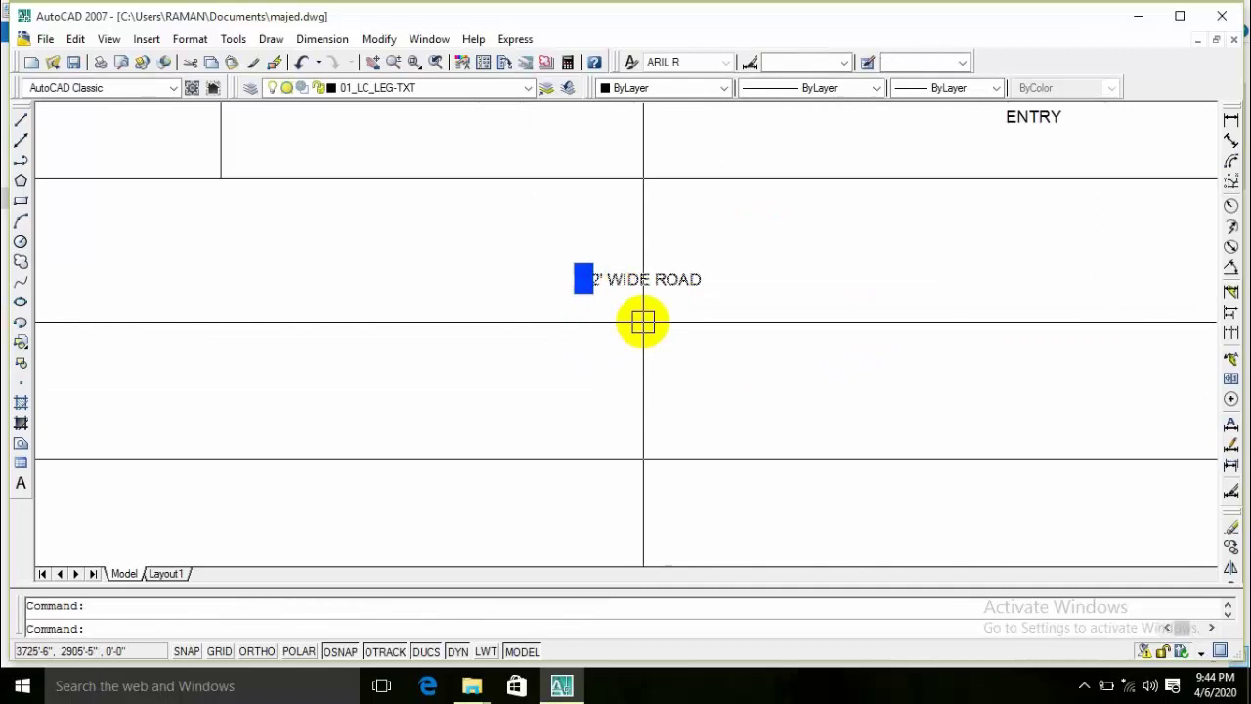
pyautogui.write('e')
pyautogui.press('Return')
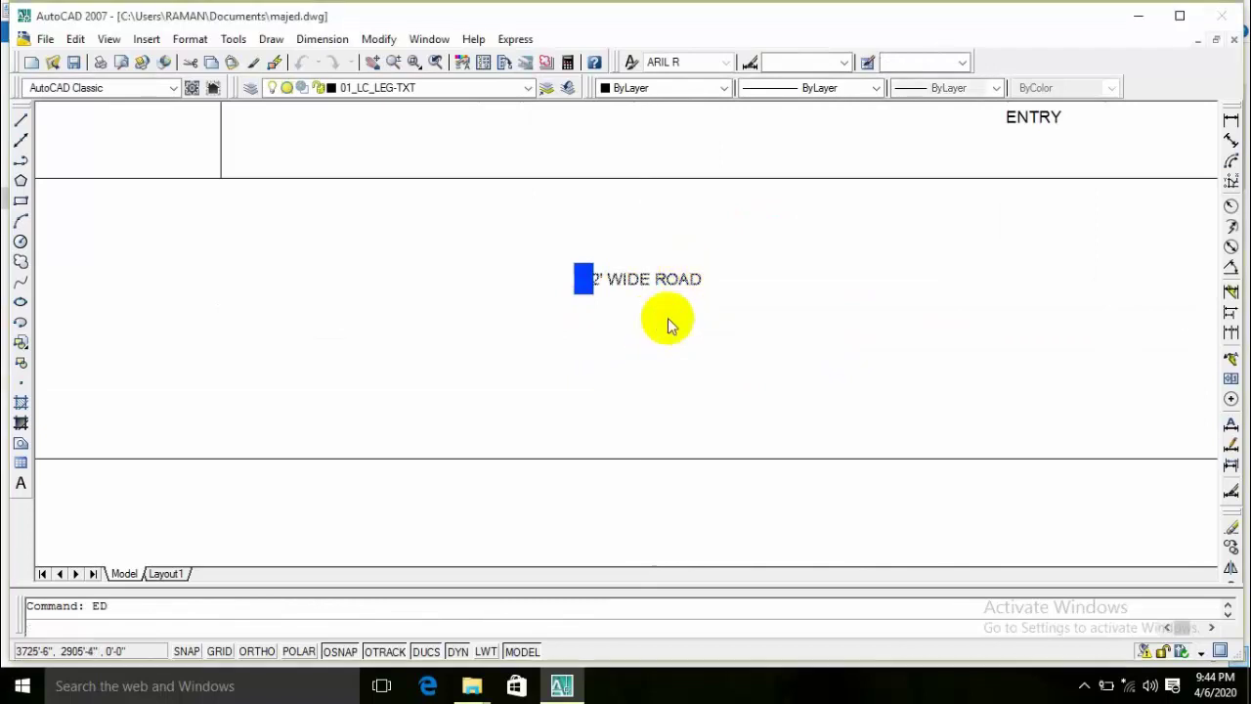
pyautogui.click(717, 280)
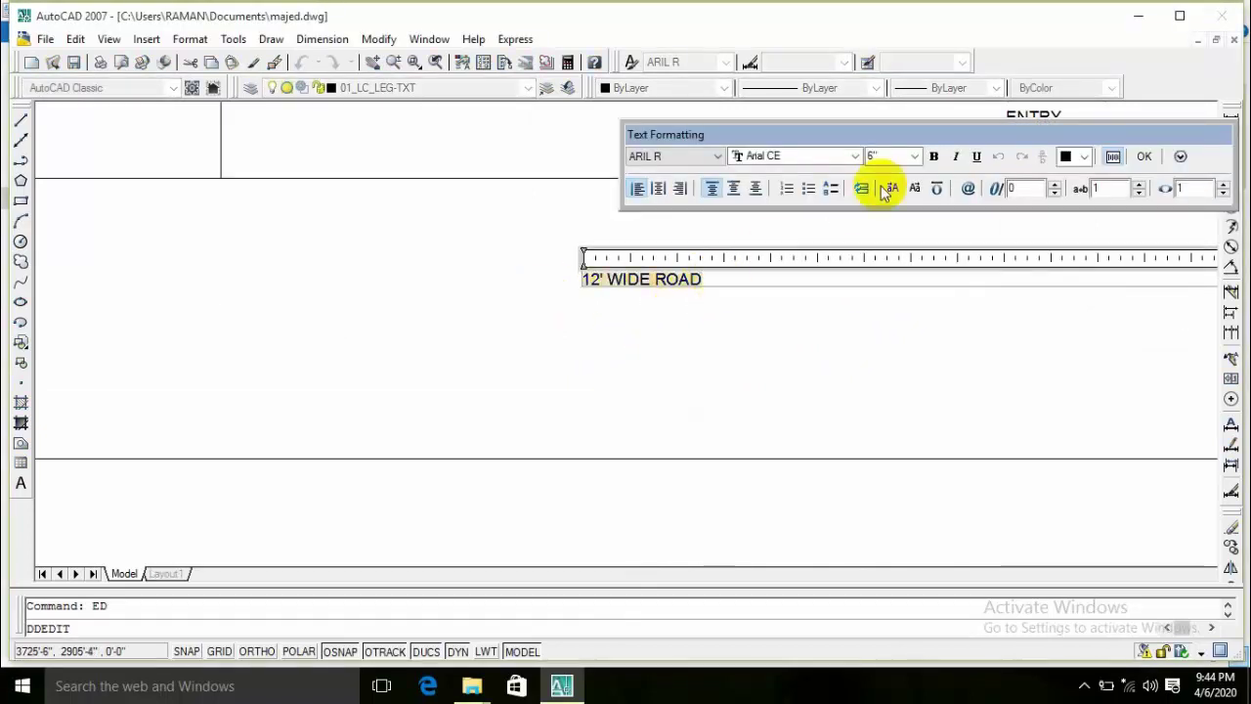
pyautogui.click(917, 157)
pyautogui.write('1')
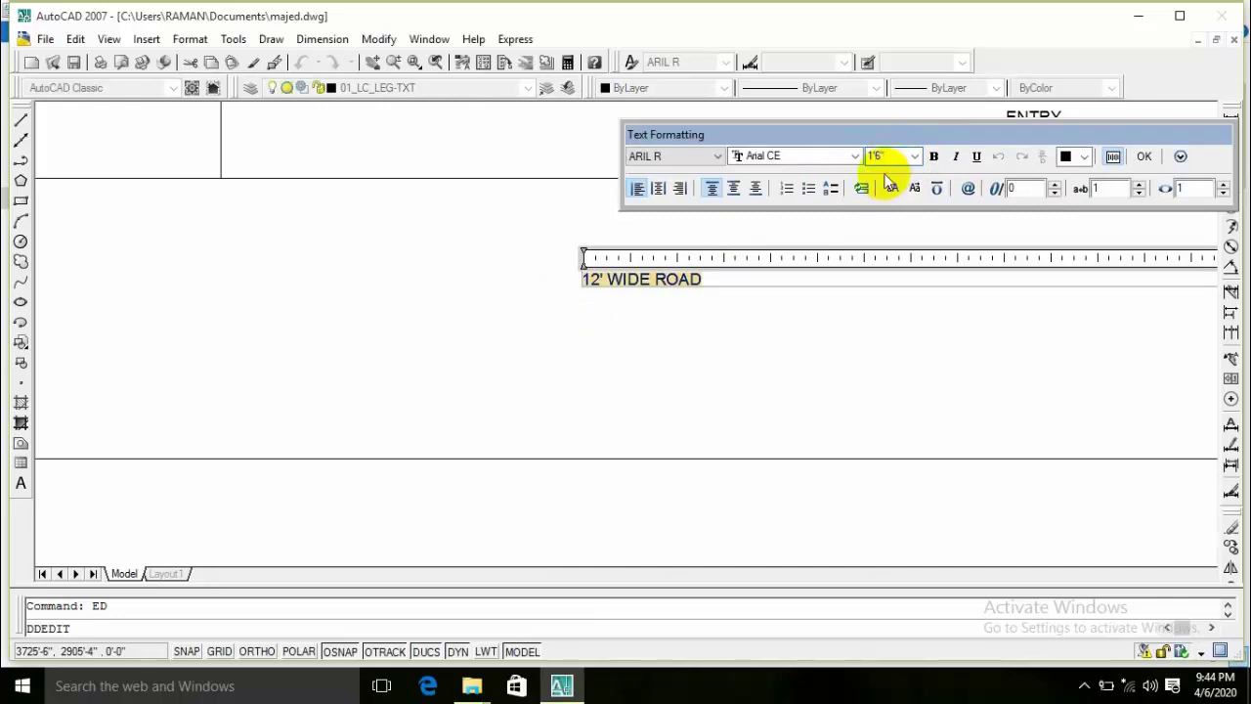
pyautogui.press('Return')
pyautogui.click(1148, 159)
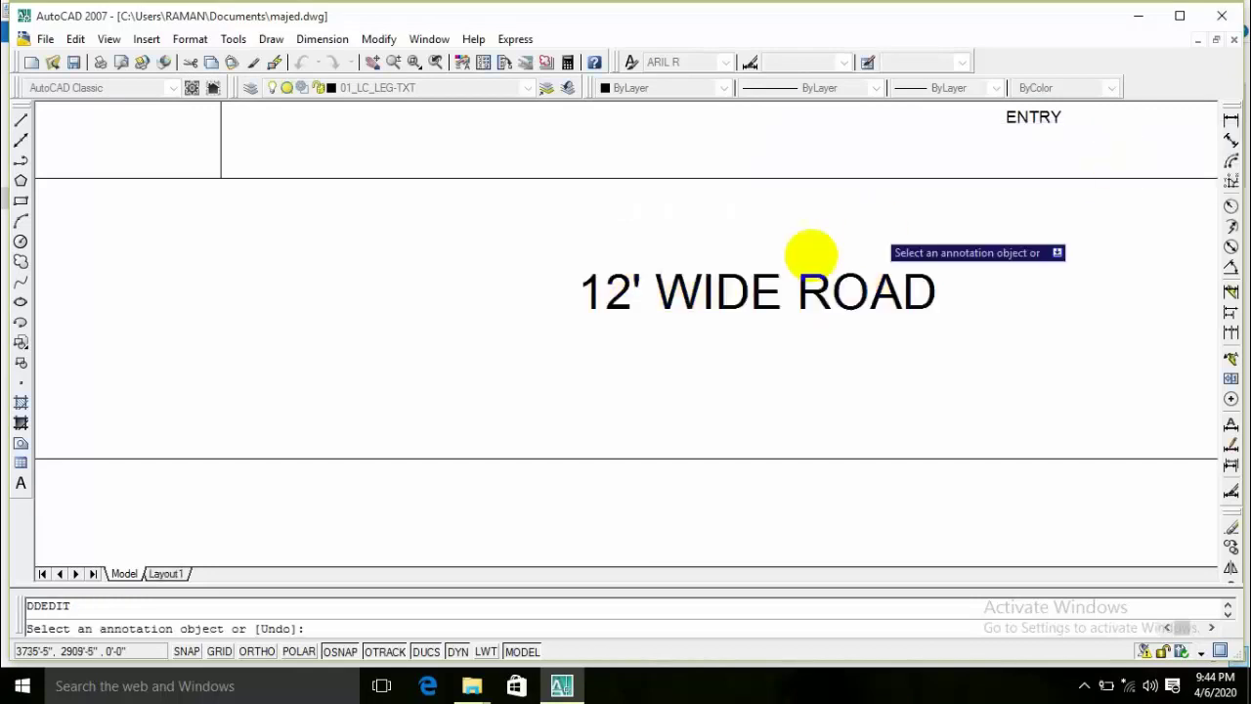
# Step: Change the ENTRY label's text height to 1'-6"
pyautogui.scroll(-1, 810, 257)
pyautogui.scroll(2, 919, 180)
pyautogui.click(918, 191)
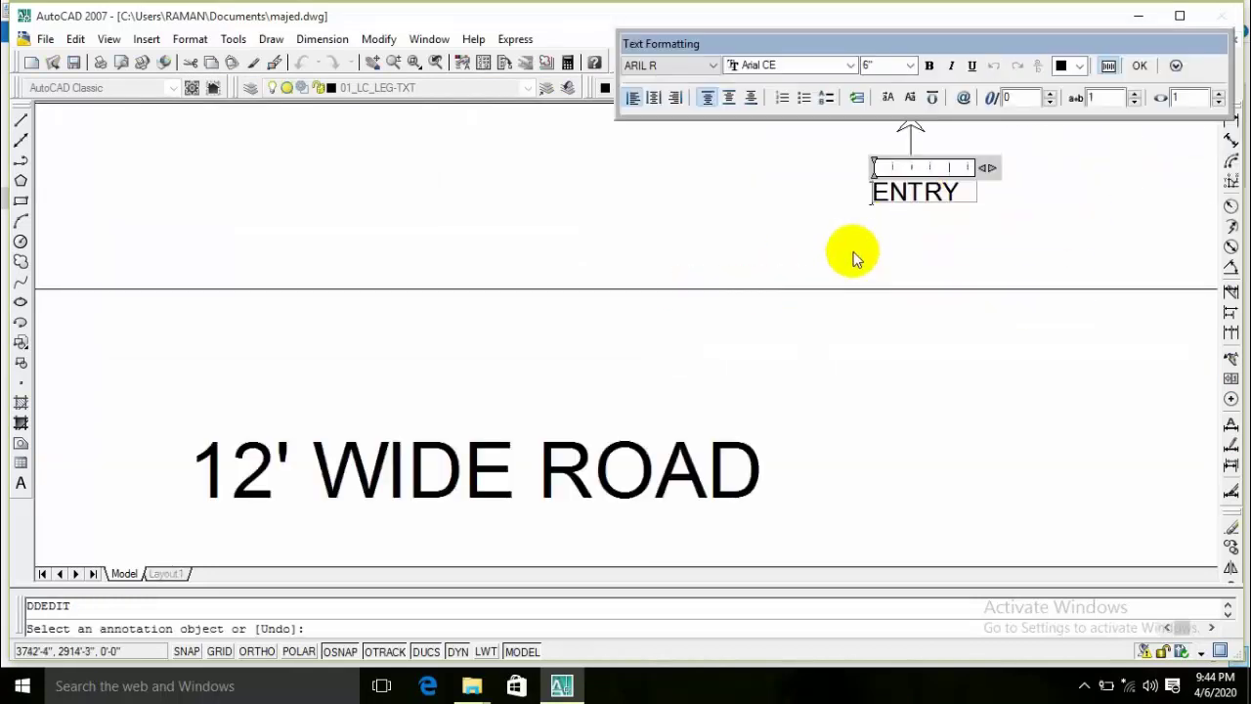
pyautogui.click(900, 83)
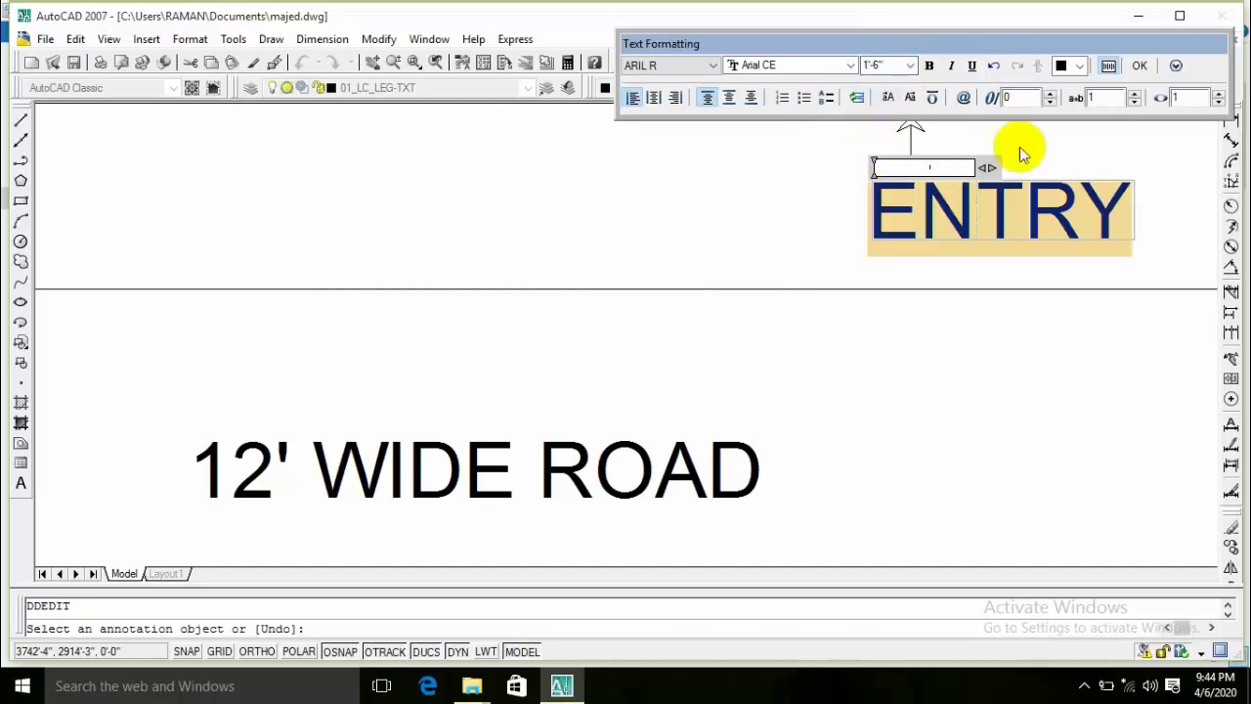
pyautogui.click(1137, 69)
pyautogui.scroll(-1, 893, 223)
pyautogui.scroll(-1, 832, 265)
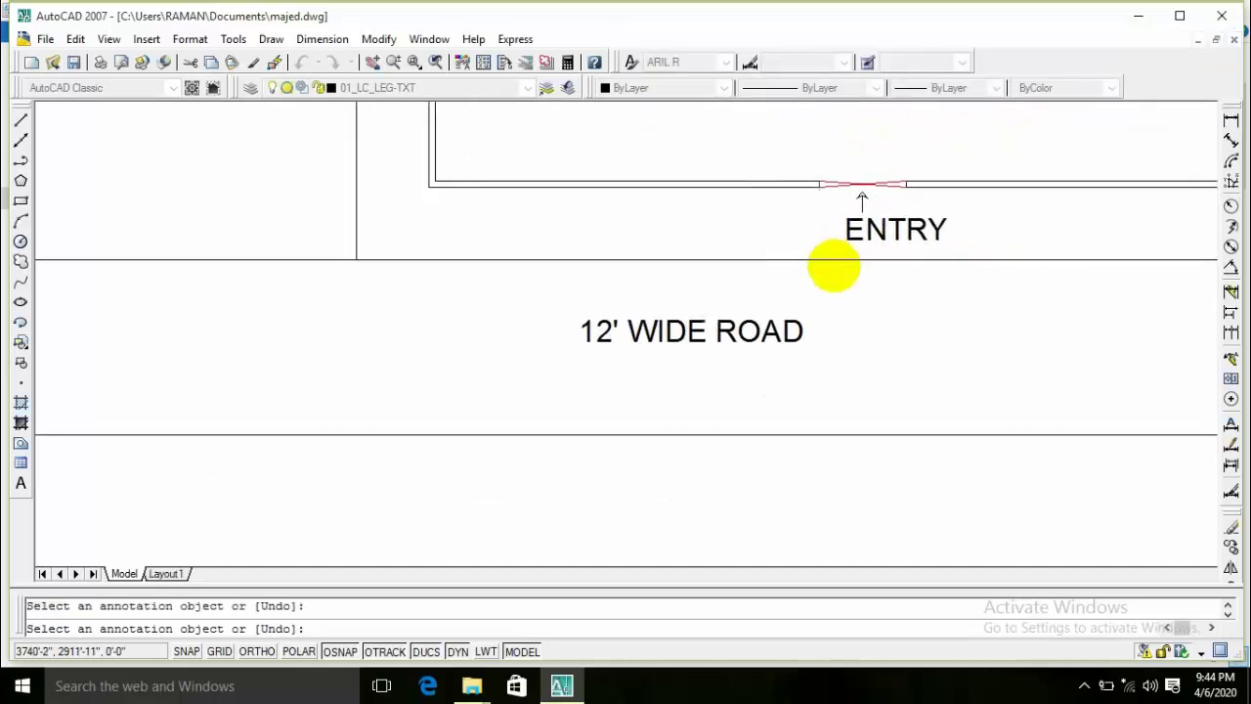
pyautogui.press('Escape')
# Step: Move the ENTRY label slightly left with Ortho on, centring it under the gate
pyautogui.click(871, 256)
pyautogui.write('m')
pyautogui.press('Return')
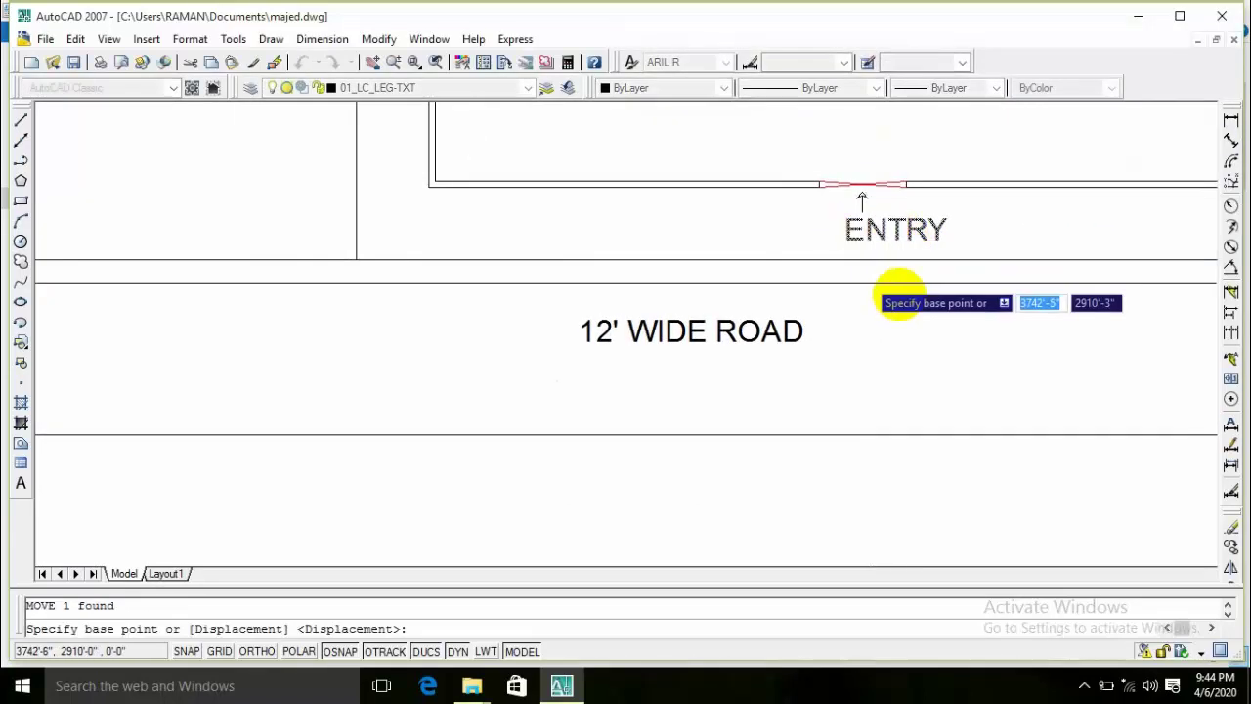
pyautogui.click(914, 293)
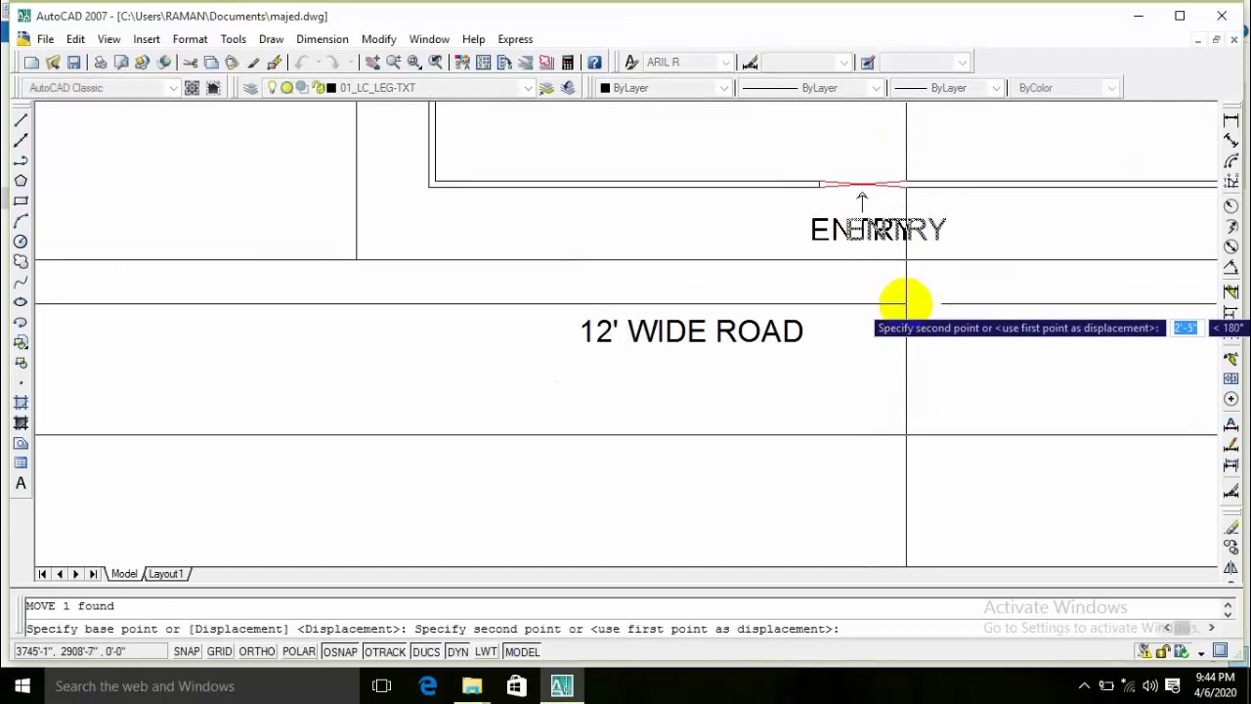
pyautogui.press('F8')
pyautogui.click(906, 303)
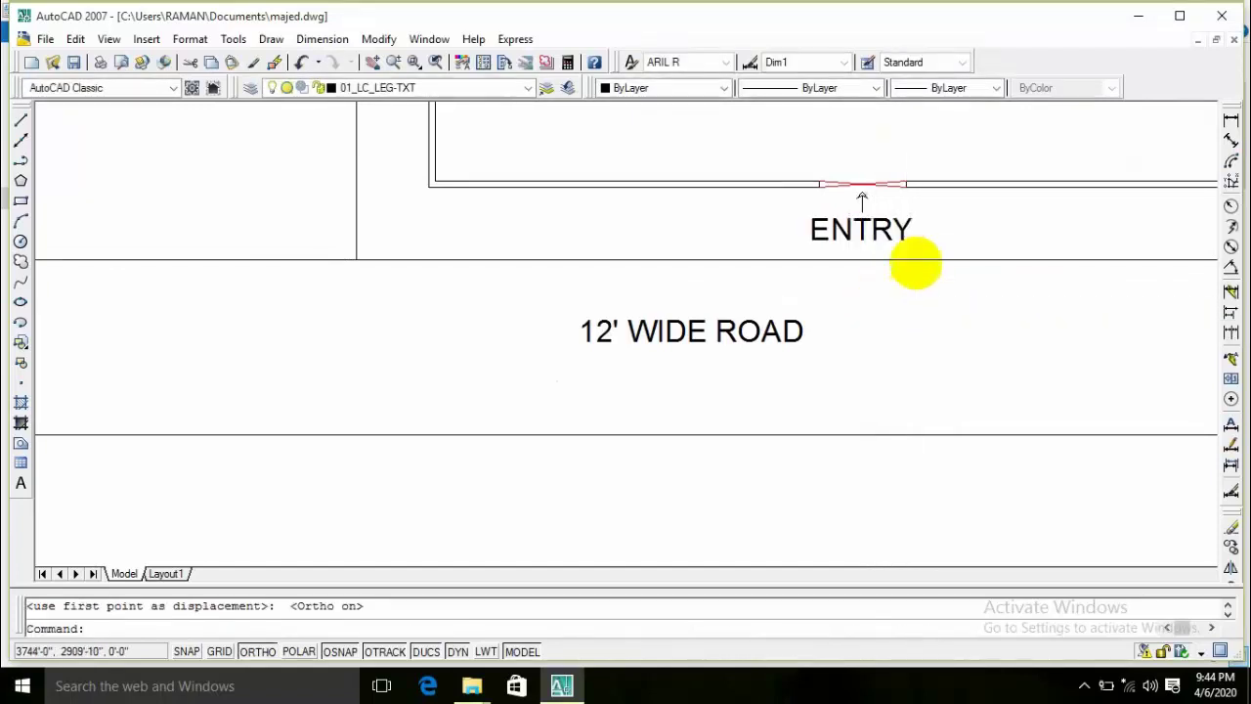
pyautogui.scroll(-2, 905, 256)
pyautogui.scroll(-2, 989, 279)
pyautogui.scroll(4, 878, 269)
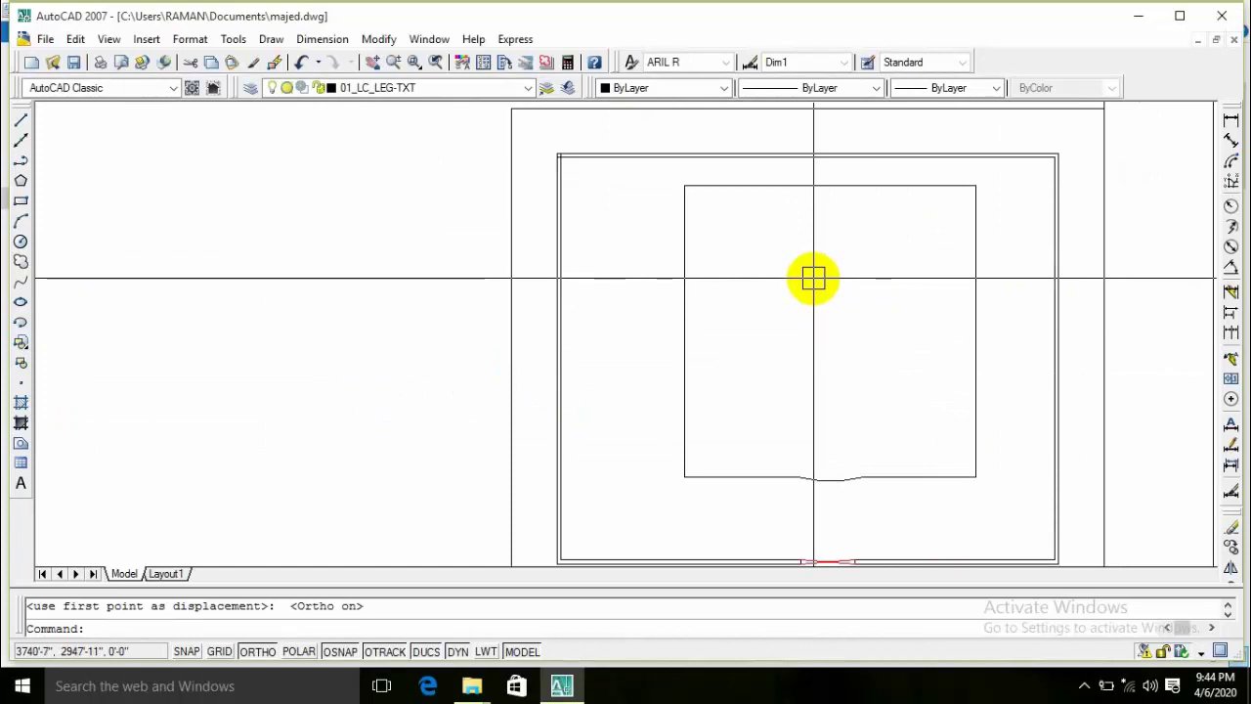
pyautogui.scroll(-3, 792, 293)
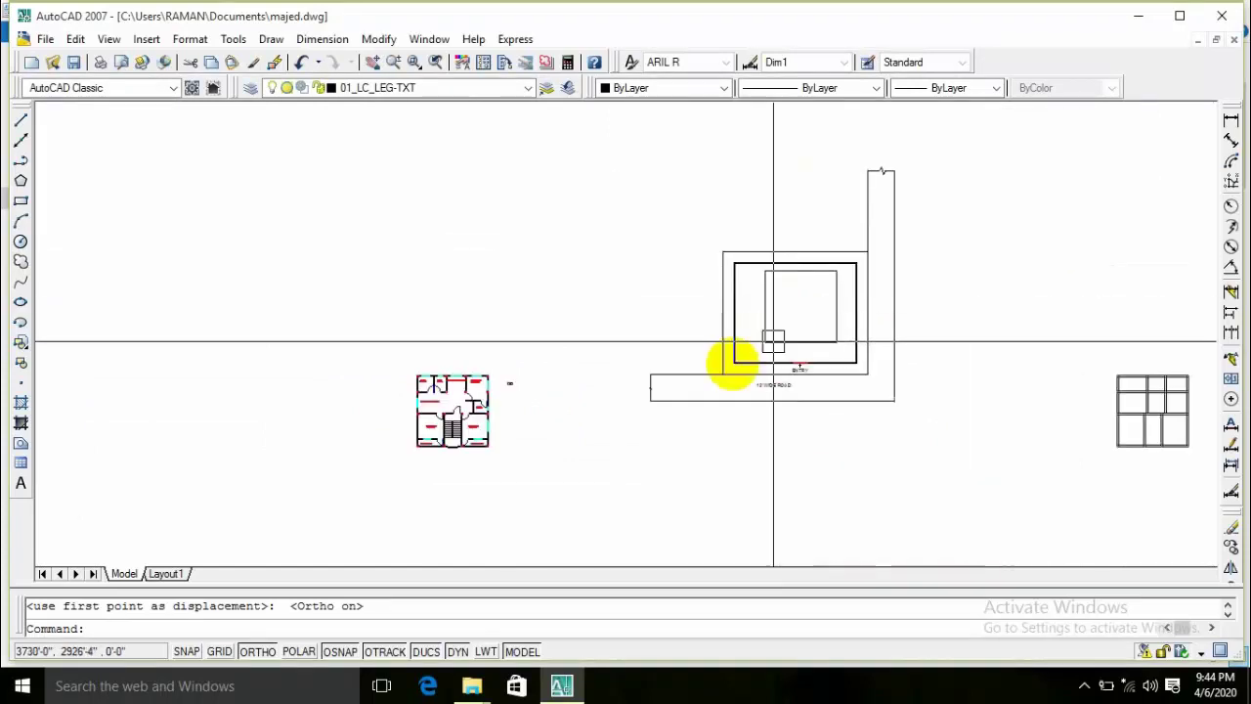
pyautogui.scroll(4, 794, 290)
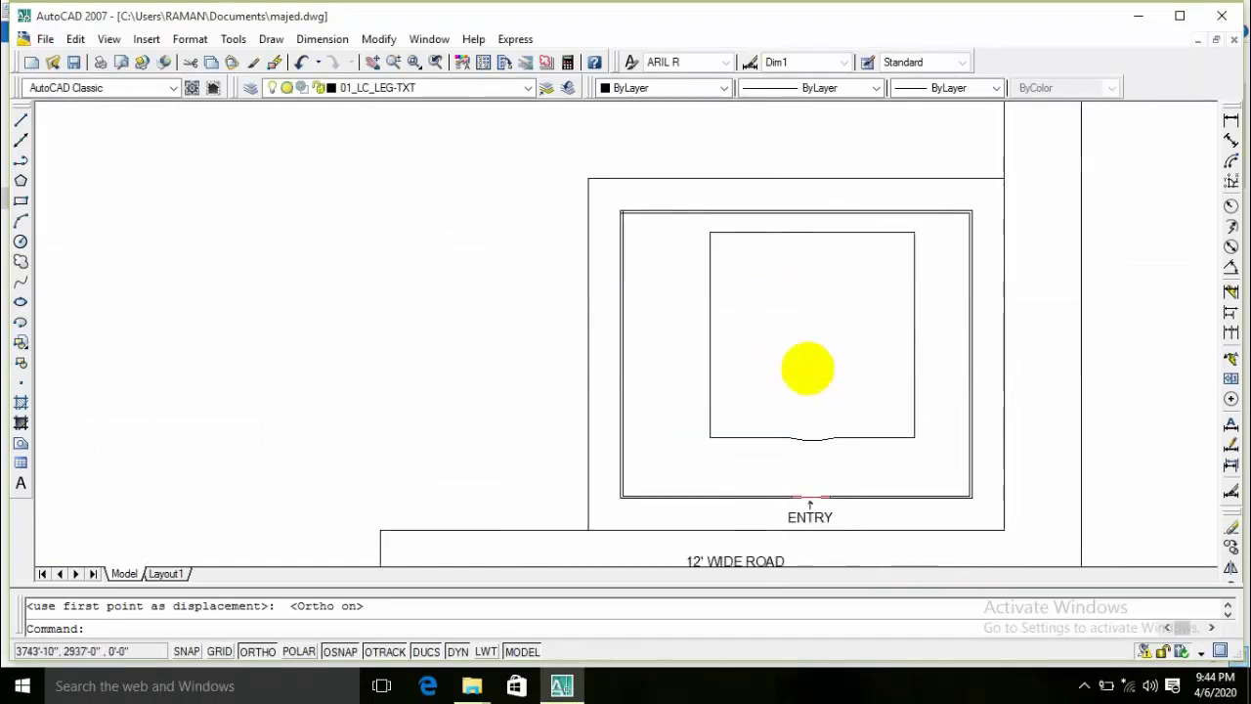
pyautogui.scroll(-3, 584, 421)
pyautogui.moveTo(551, 433)
pyautogui.mouseDown(button='middle')
pyautogui.moveTo(671, 341)
pyautogui.moveTo(662, 322)
pyautogui.mouseUp(button='middle')
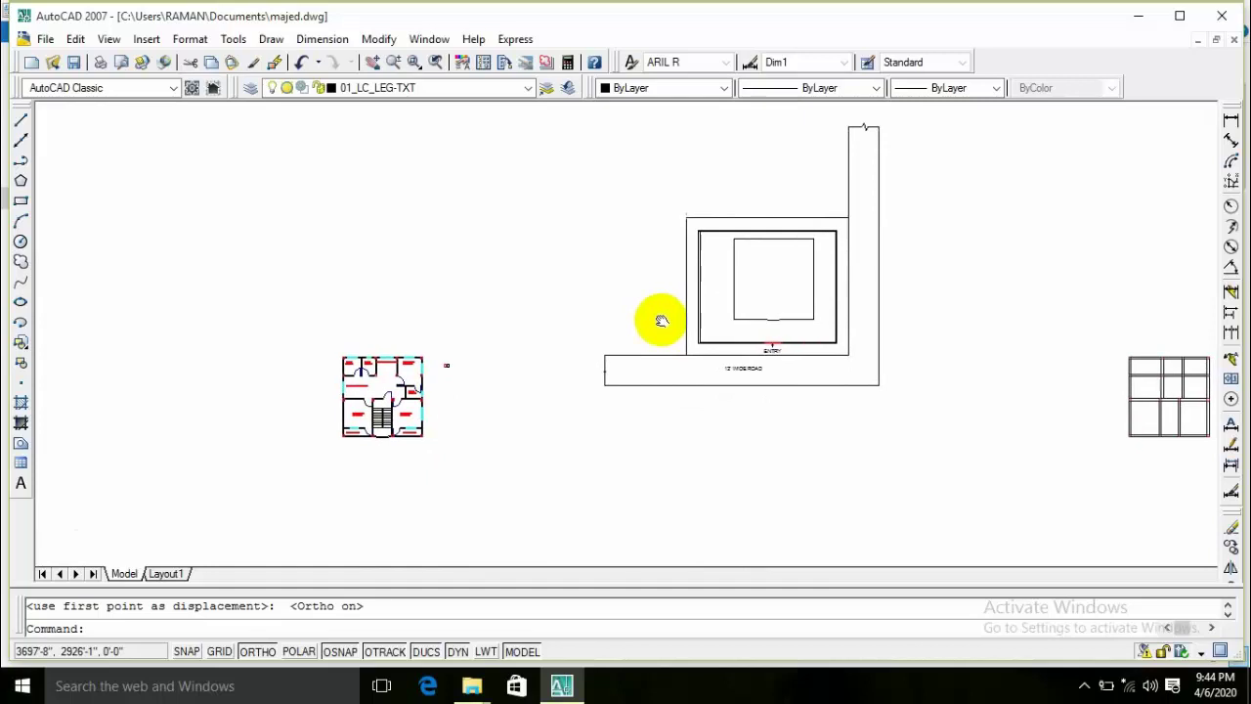